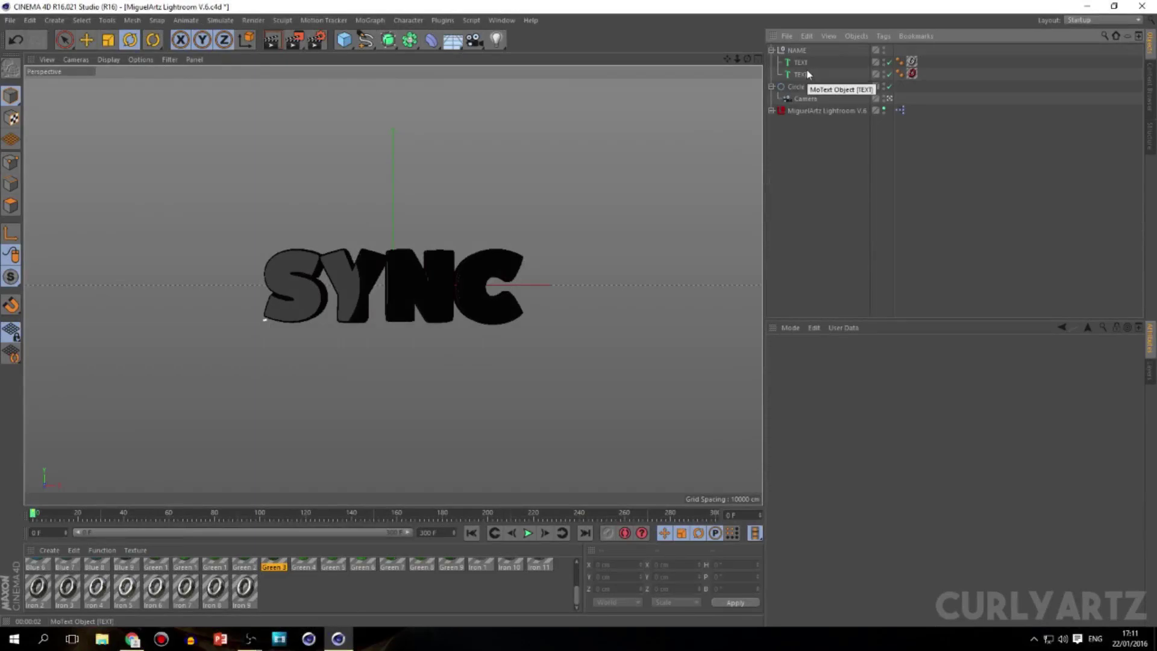
pyautogui.moveTo(860, 219); pyautogui.dragTo(914, 124)
pyautogui.moveTo(867, 206); pyautogui.dragTo(957, 228)
pyautogui.moveTo(943, 215)
pyautogui.mouseDown()
pyautogui.moveTo(835, 162)
pyautogui.moveTo(794, 46)
pyautogui.mouseUp()
pyautogui.click(799, 112)
pyautogui.click(829, 126)
pyautogui.click(847, 191)
pyautogui.click(800, 75)
pyautogui.keyDown('shift'); pyautogui.click(800, 62); pyautogui.keyUp('shift')
pyautogui.click(820, 192)
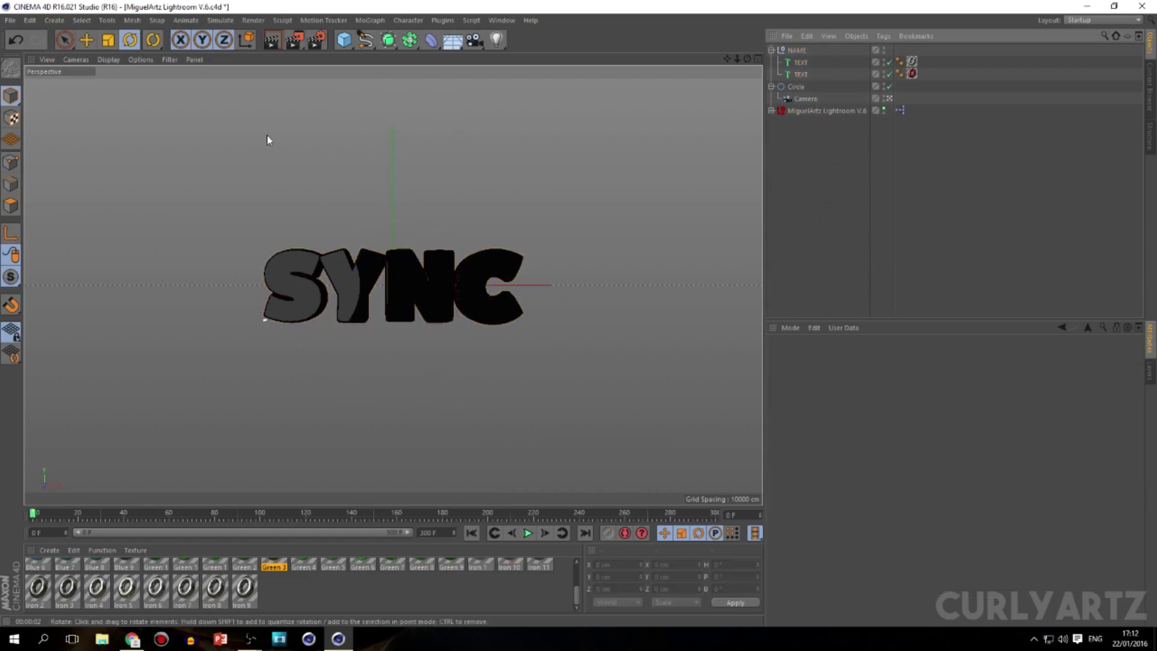
# Render a preview of the SYNC text in the perspective viewport and return to the normal view.
pyautogui.hotkey('ctrl', 'r')
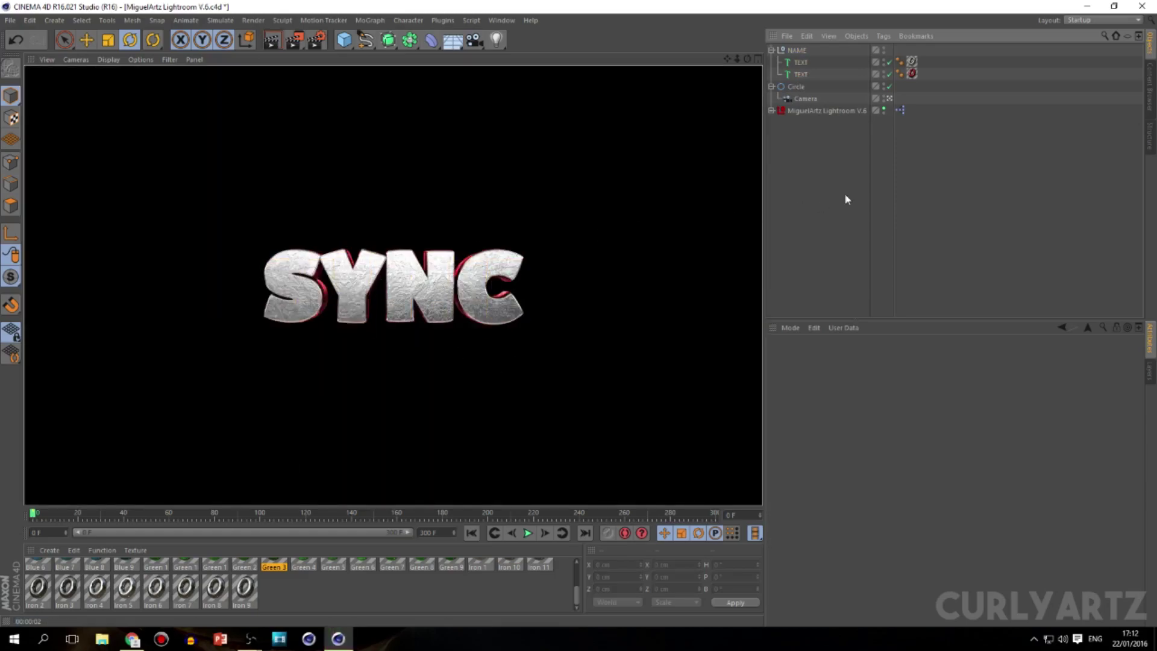
pyautogui.click(843, 194)
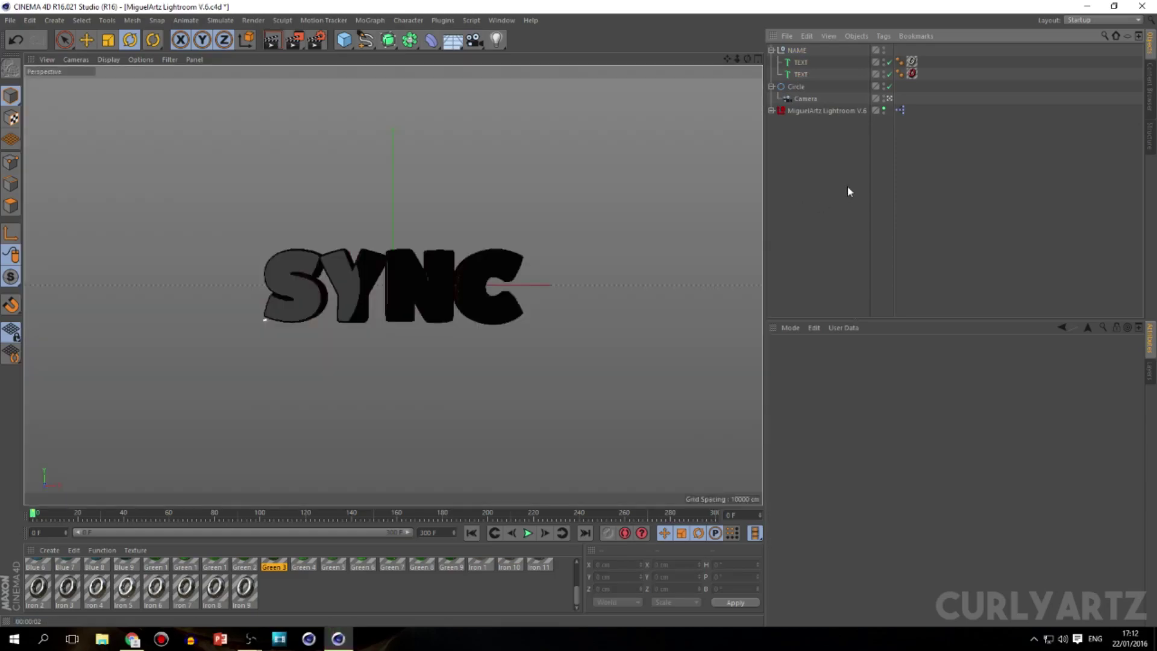
# Switch to Chrome and play the "You Know You Like It" music video from about 1:30, pausing at 1:36.
pyautogui.click(132, 639)
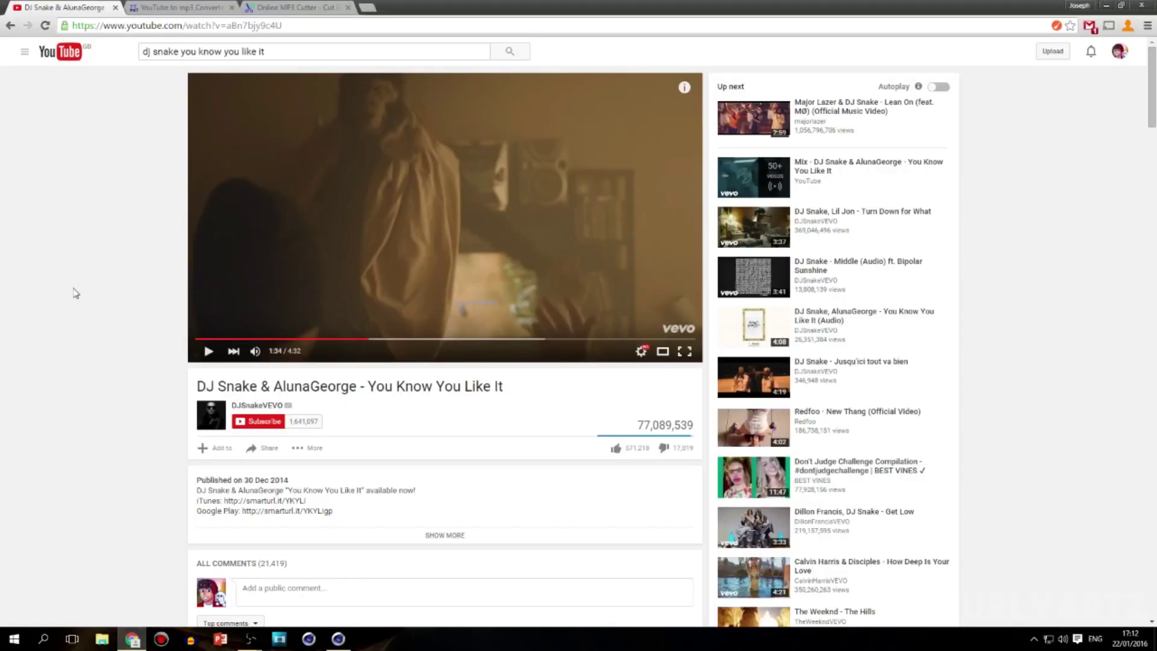
pyautogui.click(205, 291)
pyautogui.click(361, 340)
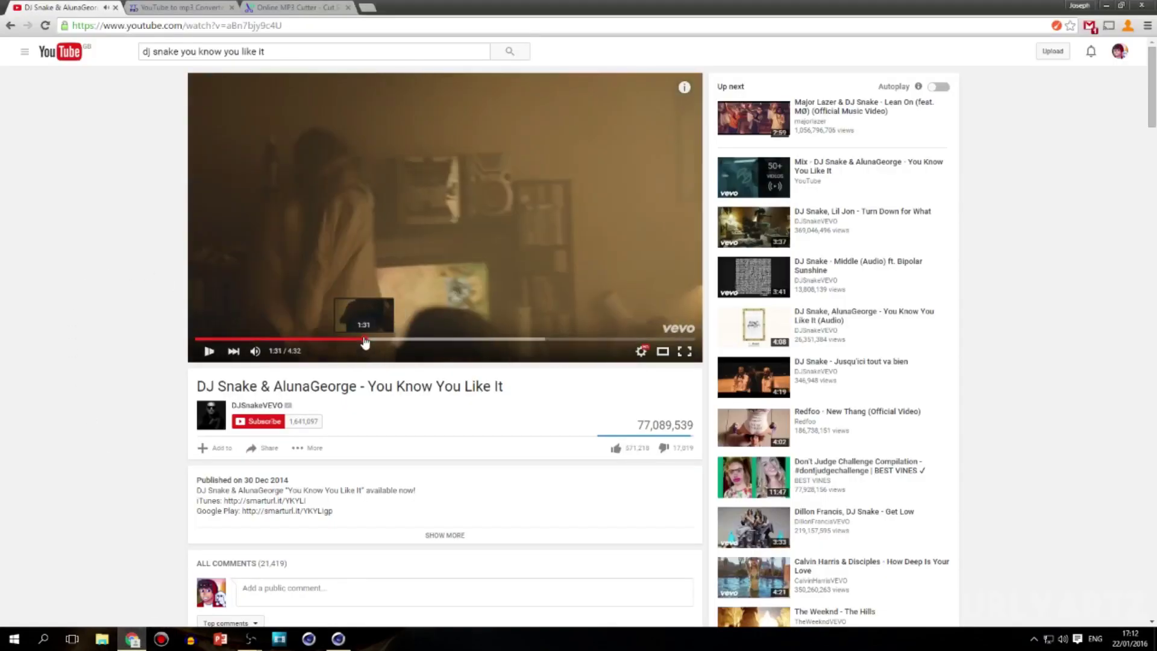
pyautogui.click(359, 339)
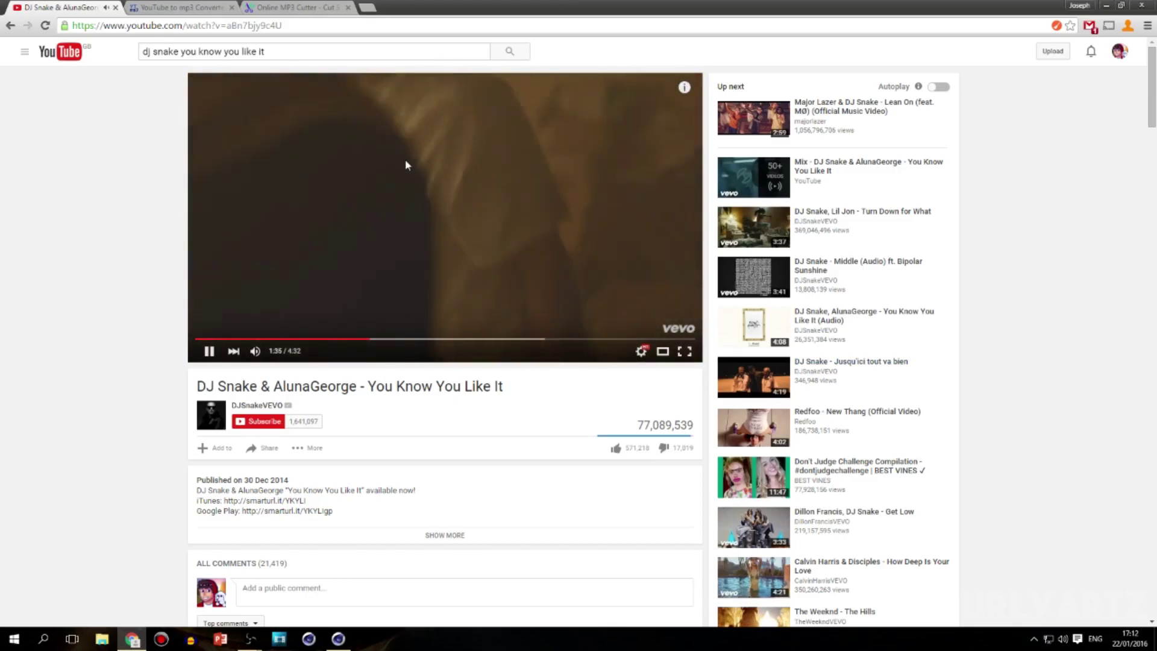
pyautogui.click(382, 135)
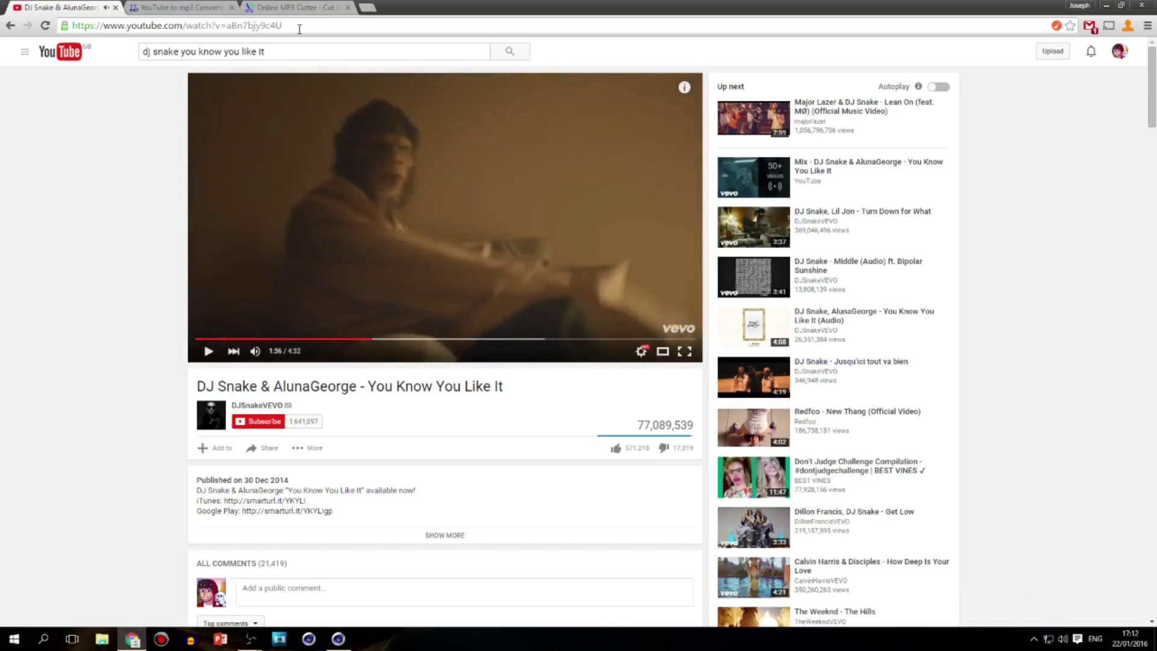
# Copy the web address of the DJ Snake & AlunaGeorge YouTube video.
pyautogui.click(297, 27)
pyautogui.click(182, 8)
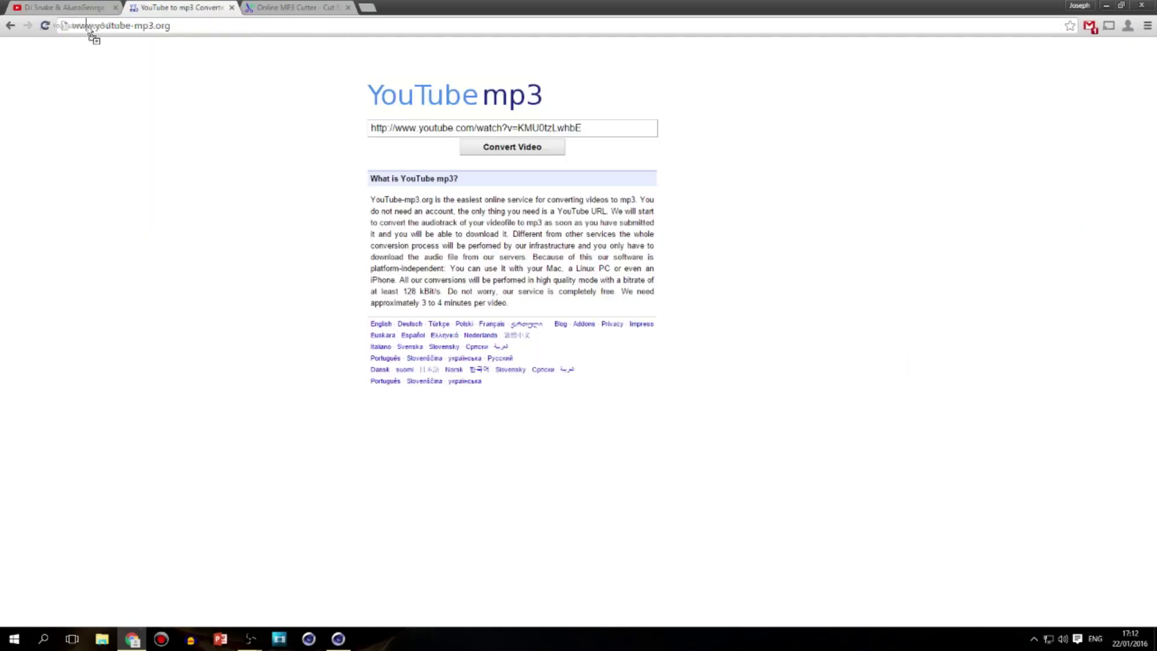
pyautogui.click(151, 26)
pyautogui.click(185, 27)
pyautogui.click(68, 9)
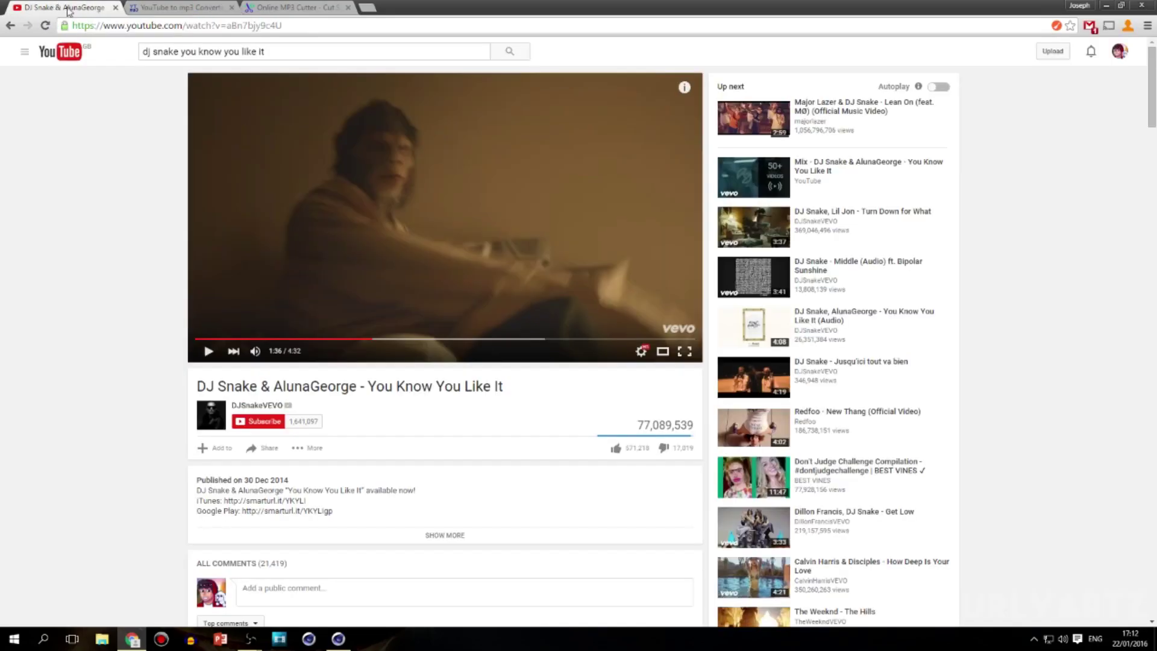
pyautogui.click(278, 26)
pyautogui.hotkey('ctrl', 'c')
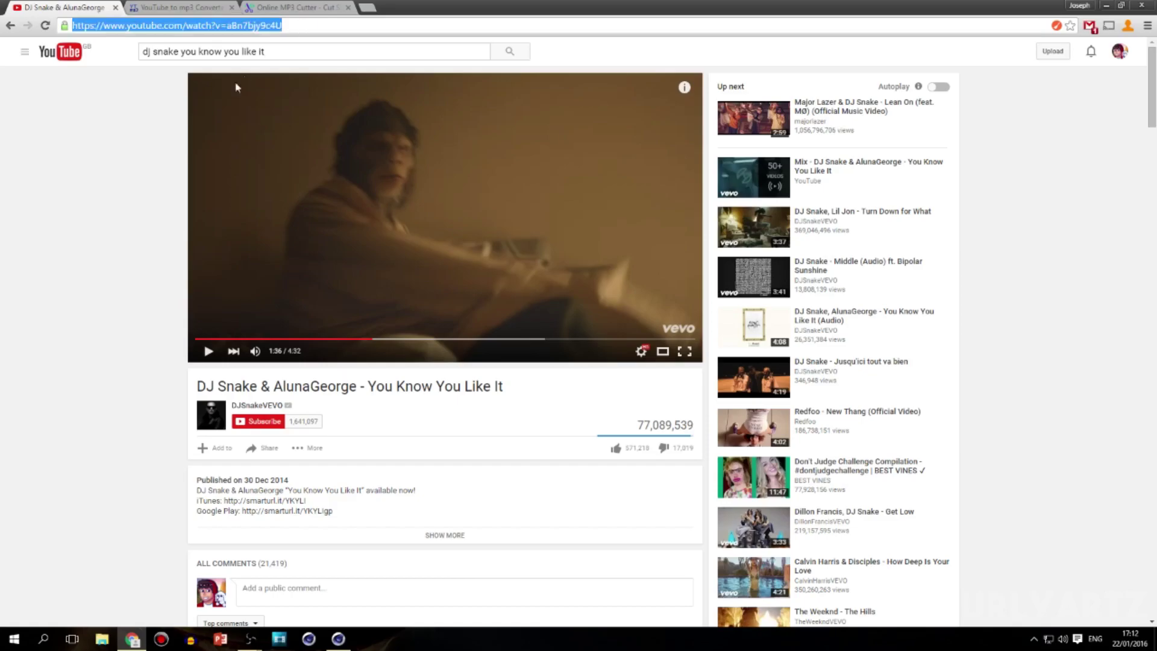
# Convert the video from its pasted link on youtube-mp3.org and download the resulting mp3.
pyautogui.click(194, 8)
pyautogui.click(620, 131)
pyautogui.hotkey('ctrl', 'v')
pyautogui.click(491, 147)
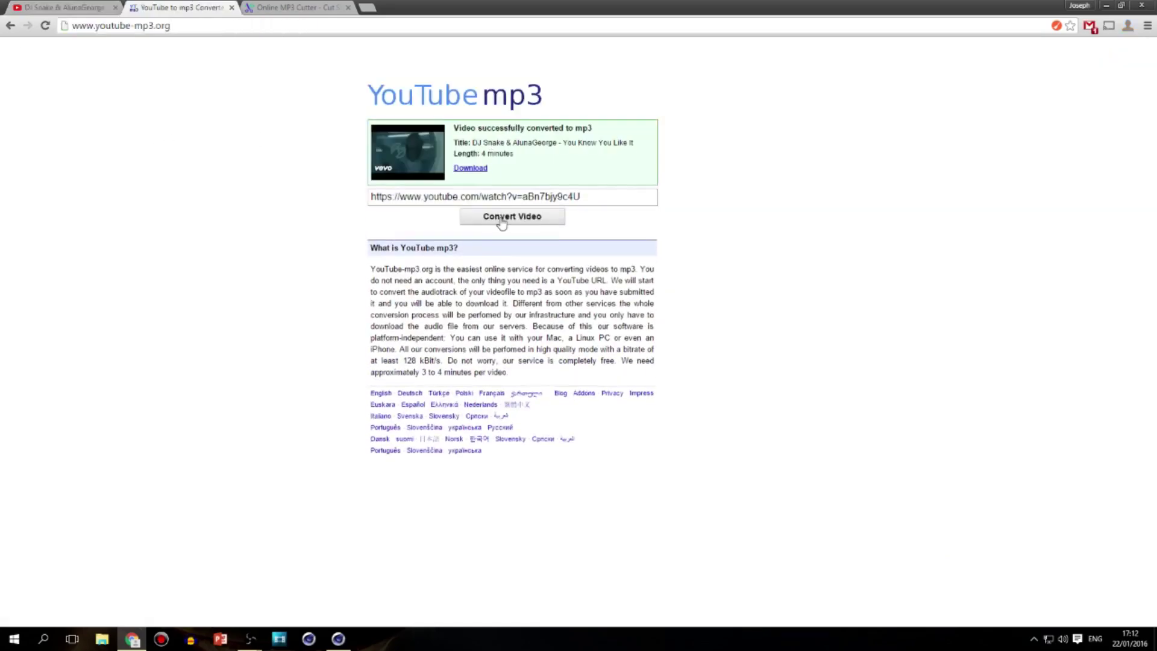
pyautogui.click(469, 169)
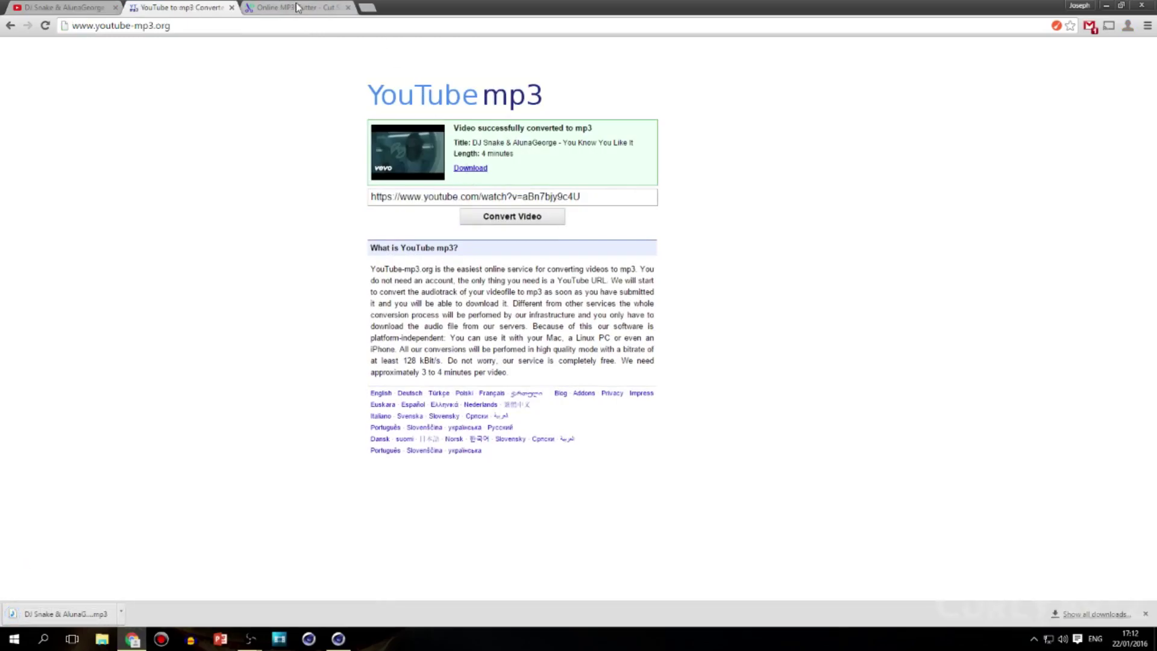
# Open the downloaded "You Know You Like It" mp3 in the Audio Cutter on mp3cut.net.
pyautogui.click(299, 7)
pyautogui.click(127, 25)
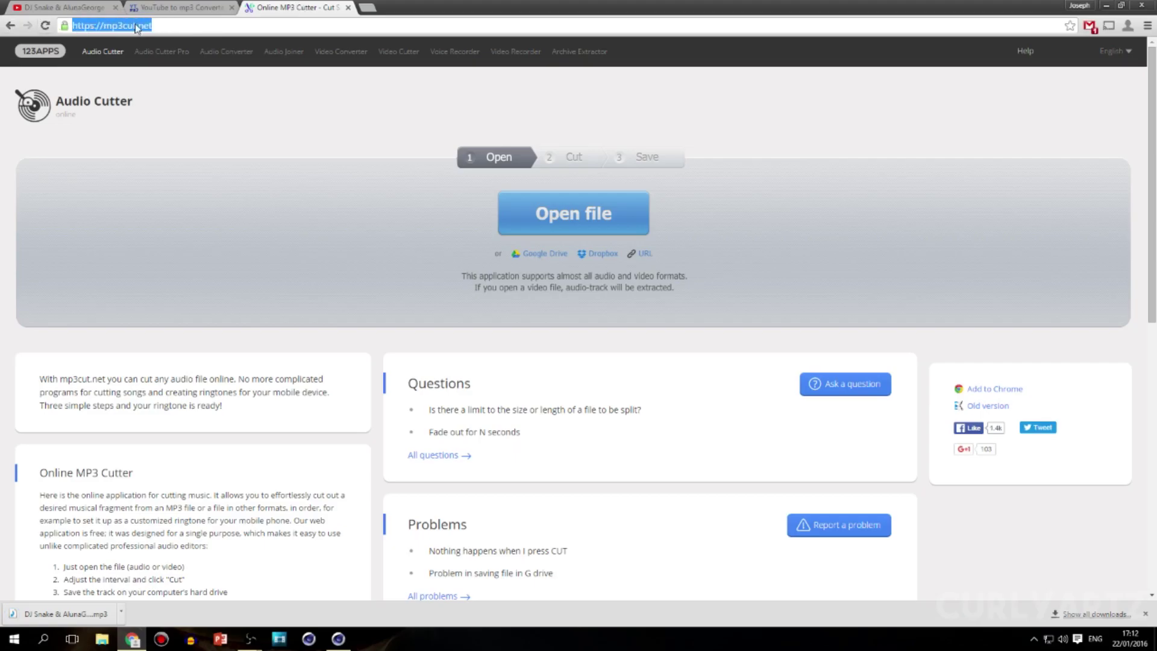
pyautogui.click(542, 215)
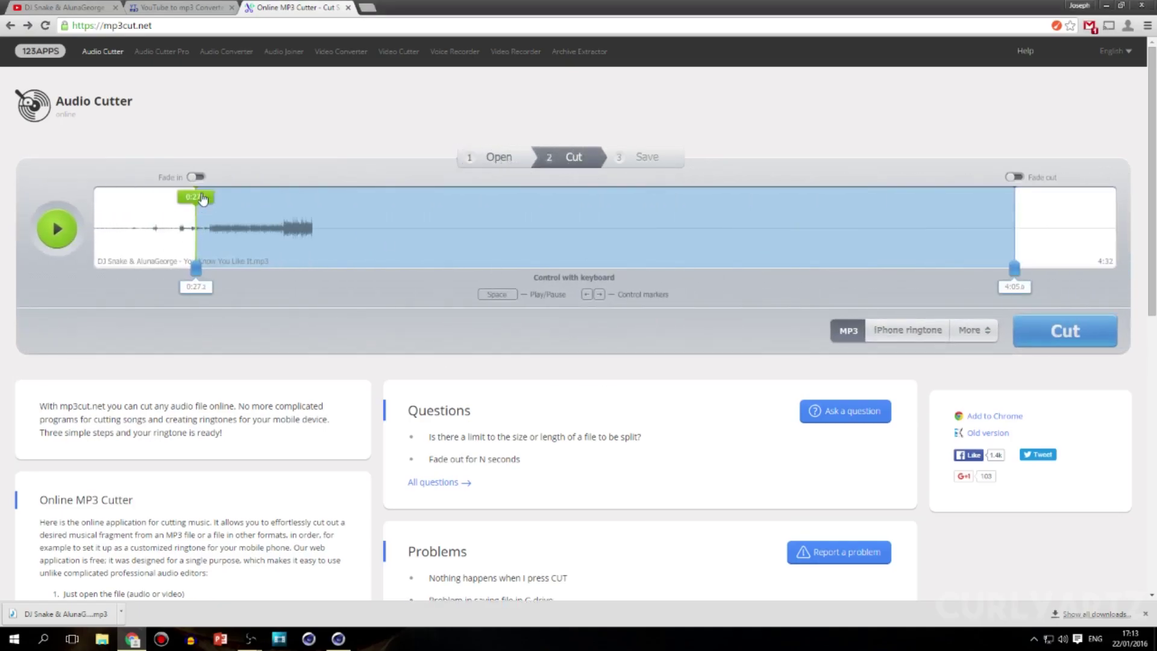
# Play the track from around 1:30 to locate the section to cut.
pyautogui.moveTo(190, 199)
pyautogui.mouseDown()
pyautogui.moveTo(726, 190)
pyautogui.moveTo(424, 198)
pyautogui.moveTo(433, 228)
pyautogui.mouseUp()
pyautogui.press('space')
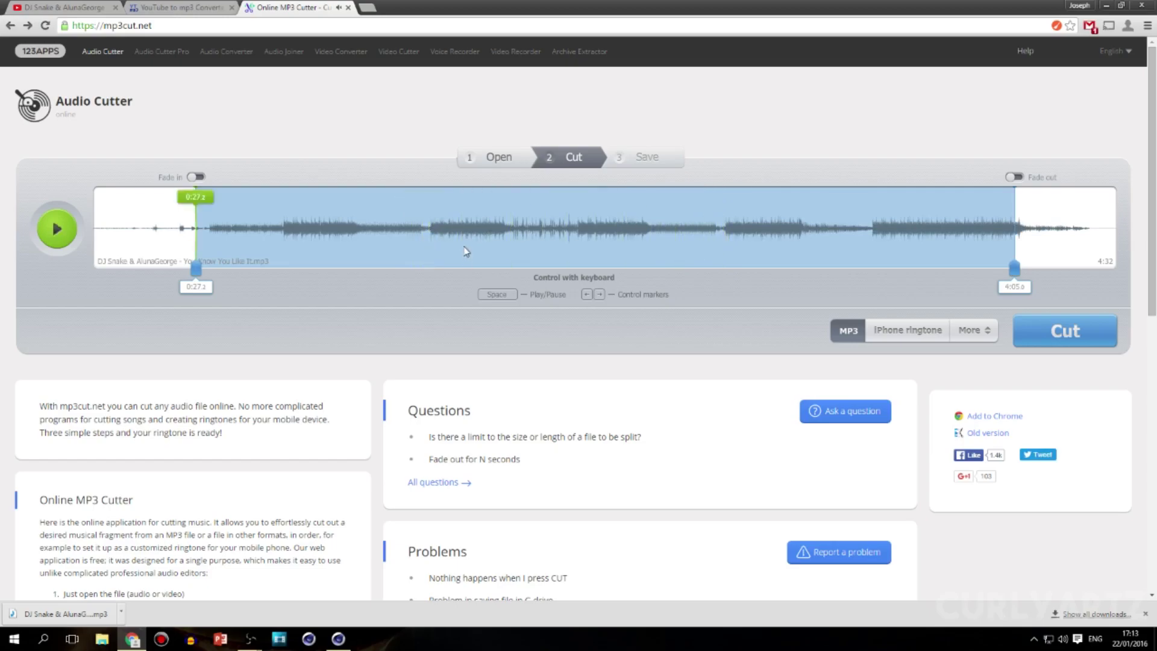
pyautogui.moveTo(192, 191); pyautogui.dragTo(426, 199)
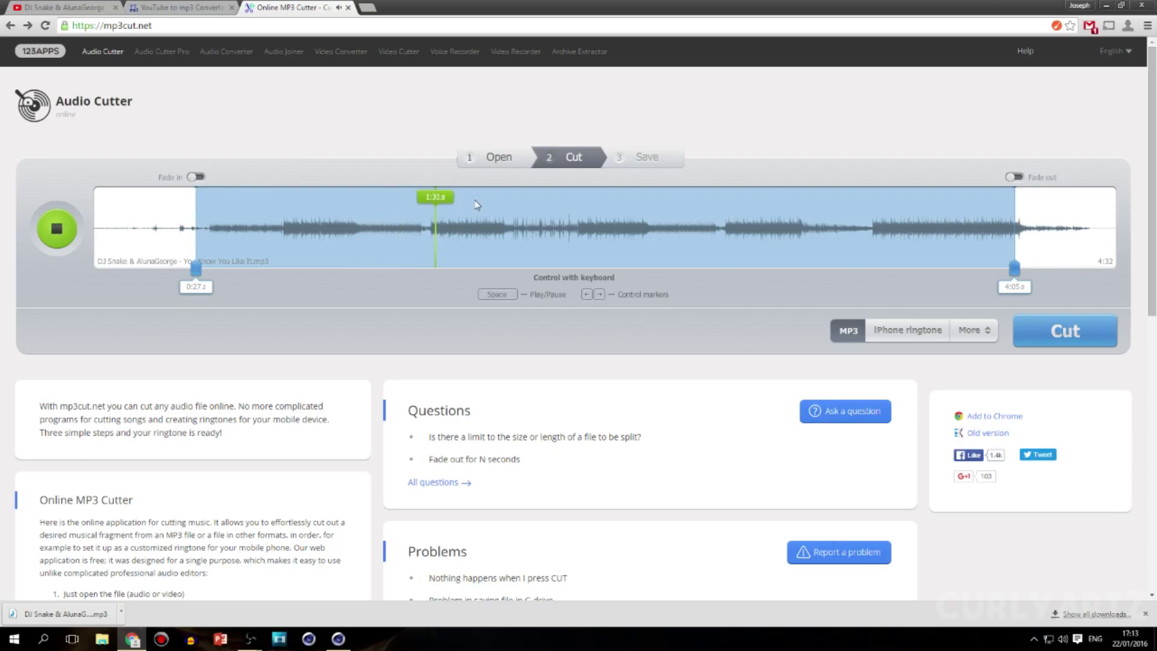
pyautogui.press('space')
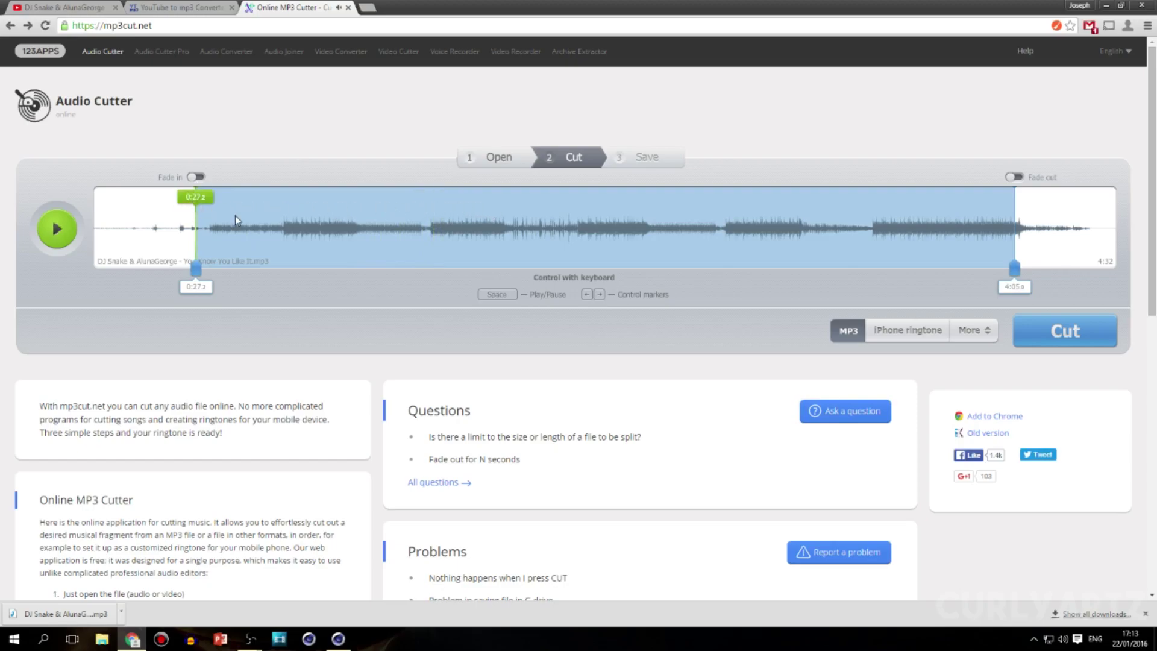
# Cut the track to the section from about 1:28 to 1:36 as MP3 and download the clip.
pyautogui.moveTo(201, 269); pyautogui.dragTo(426, 276)
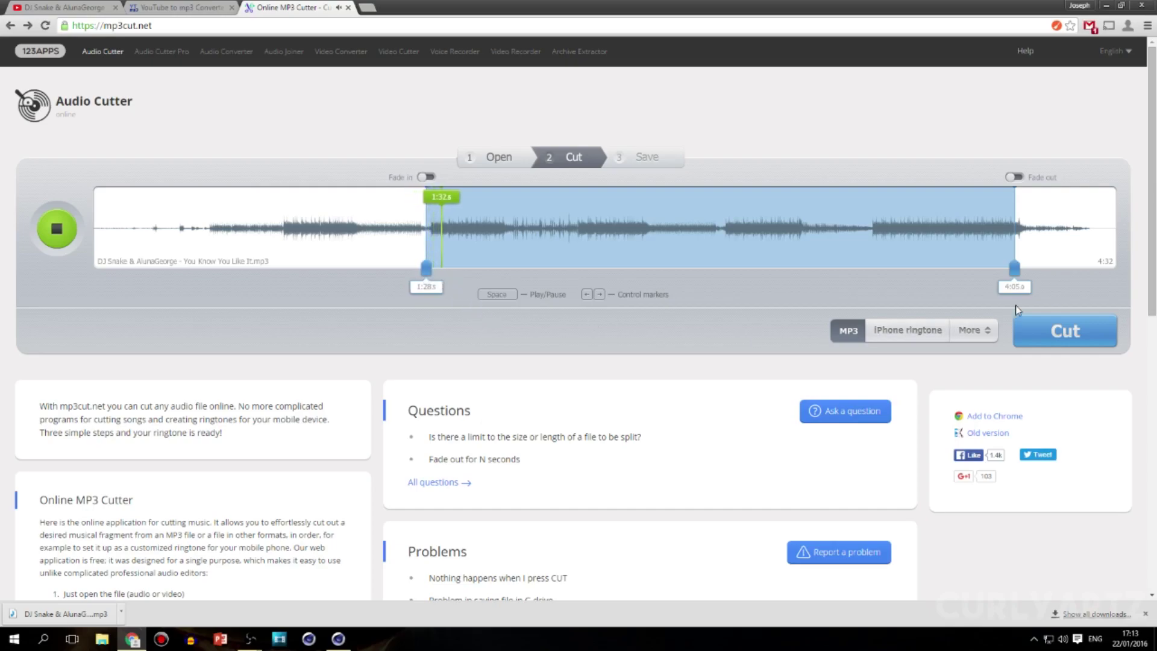
pyautogui.moveTo(1017, 270)
pyautogui.mouseDown()
pyautogui.moveTo(467, 270)
pyautogui.moveTo(450, 244)
pyautogui.moveTo(458, 268)
pyautogui.mouseUp()
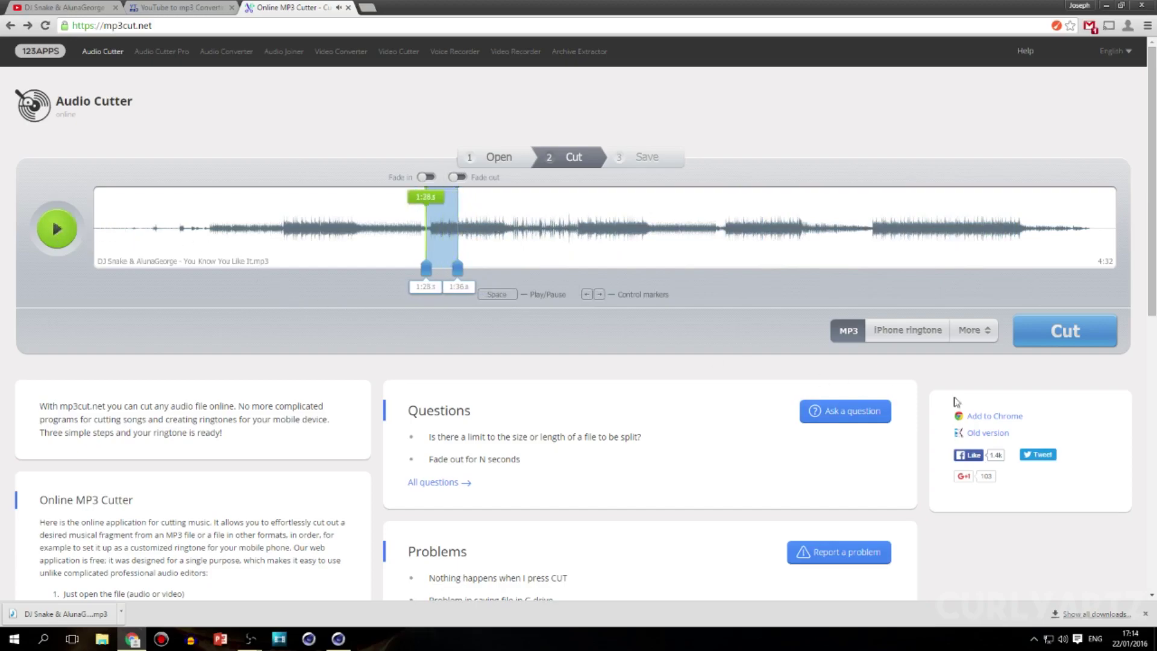
pyautogui.click(1017, 334)
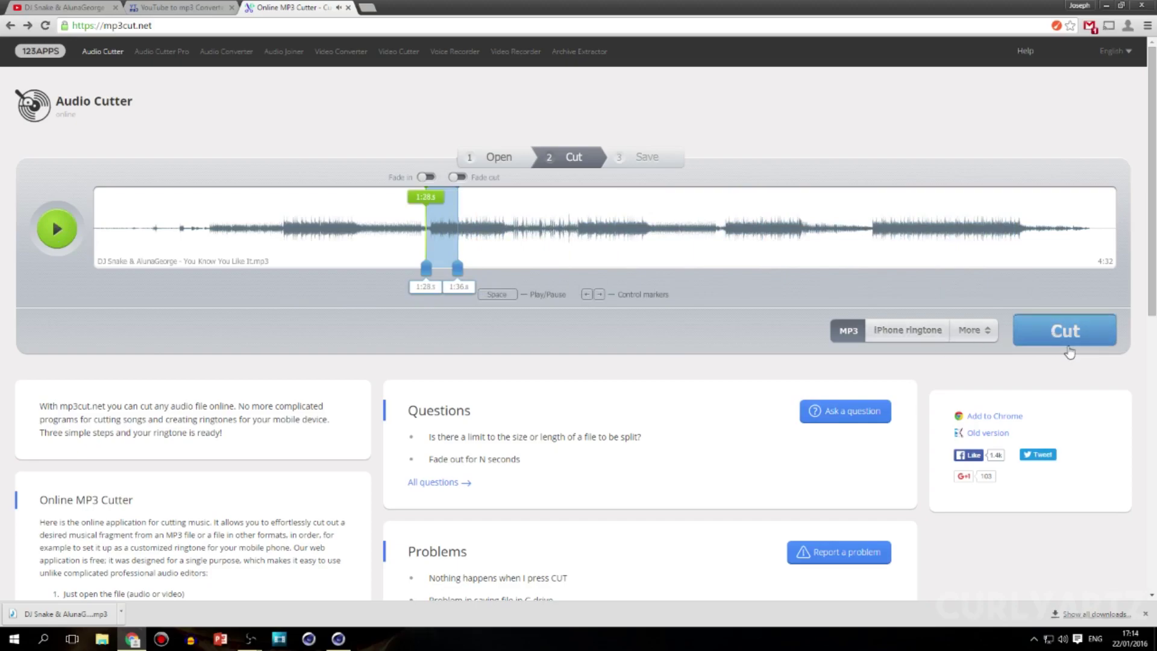
pyautogui.click(466, 260)
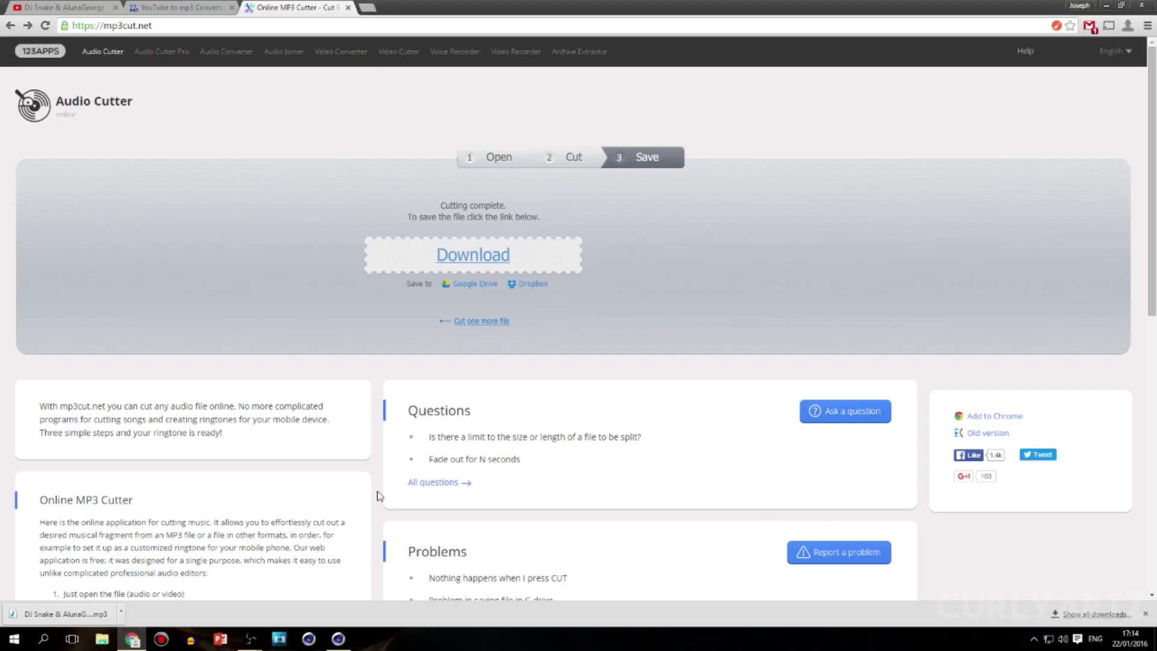
# Switch to Cinema 4D, add a Sound effector and load the cut mp3 without copying it into the document path.
pyautogui.click(338, 637)
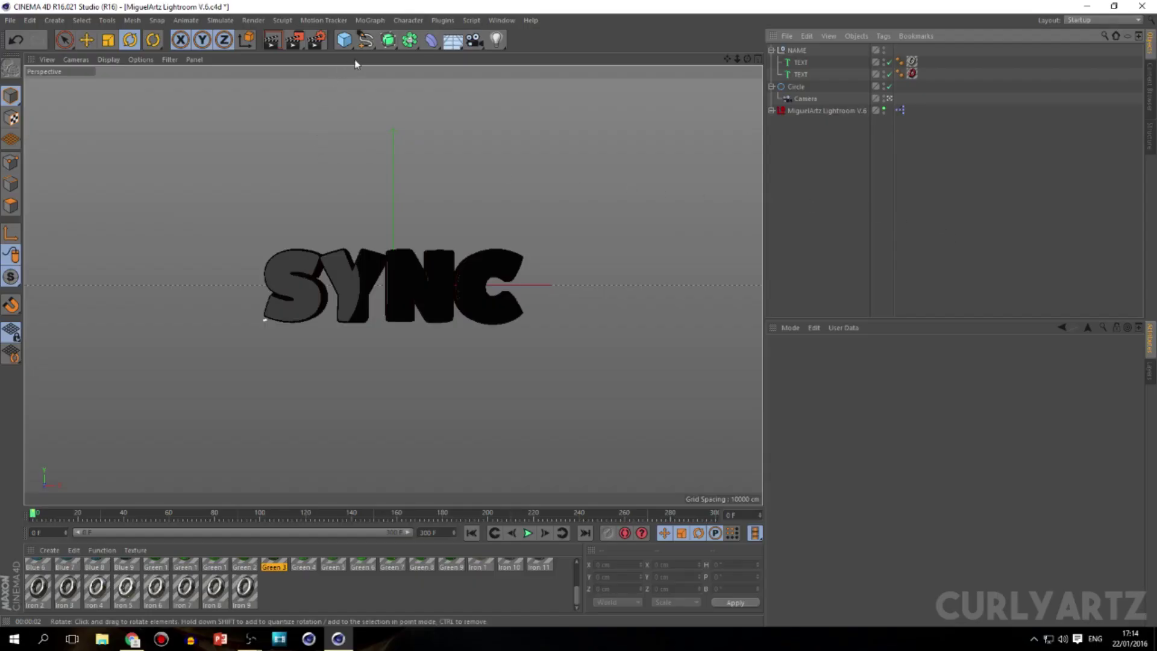
pyautogui.click(369, 20)
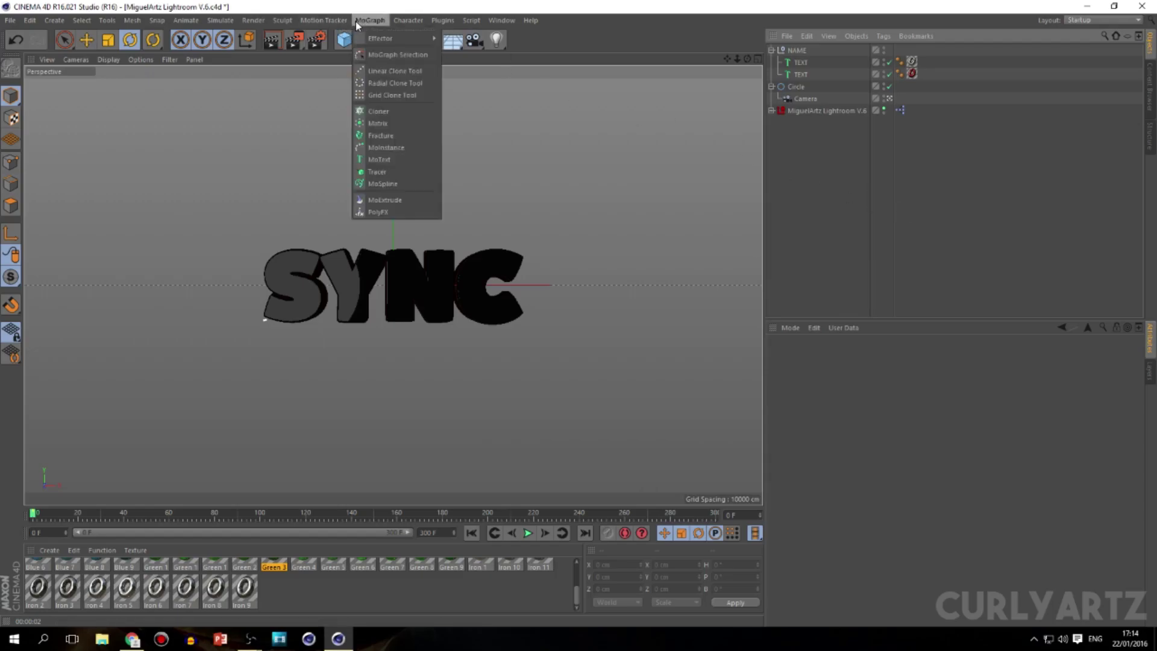
pyautogui.moveTo(413, 44)
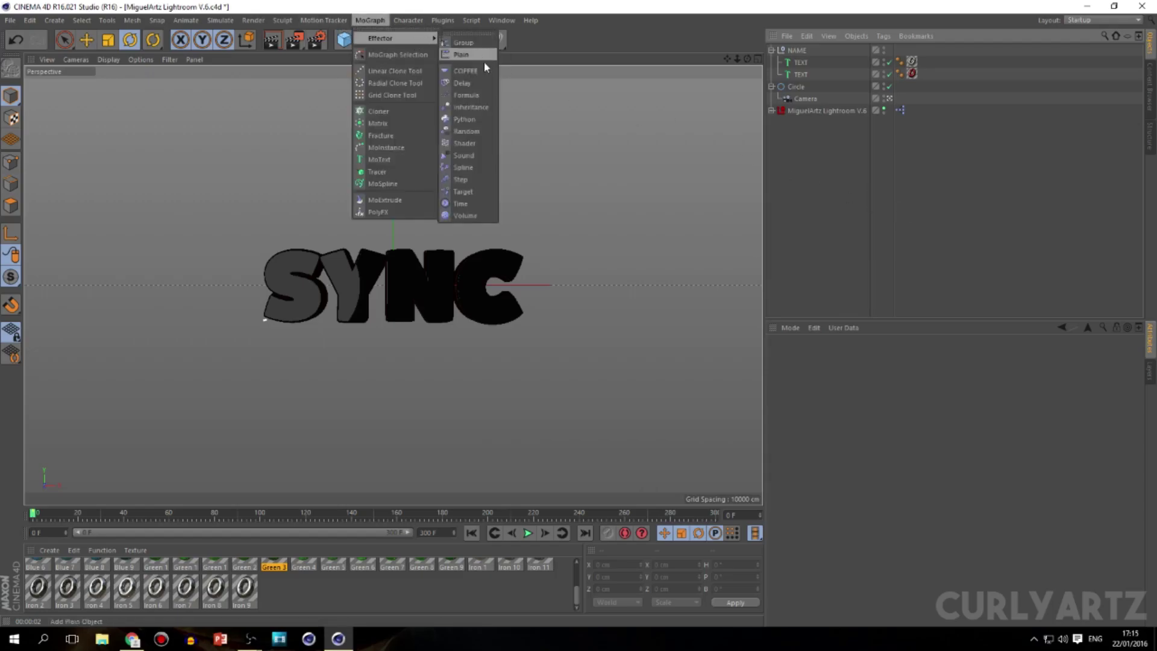
pyautogui.click(470, 155)
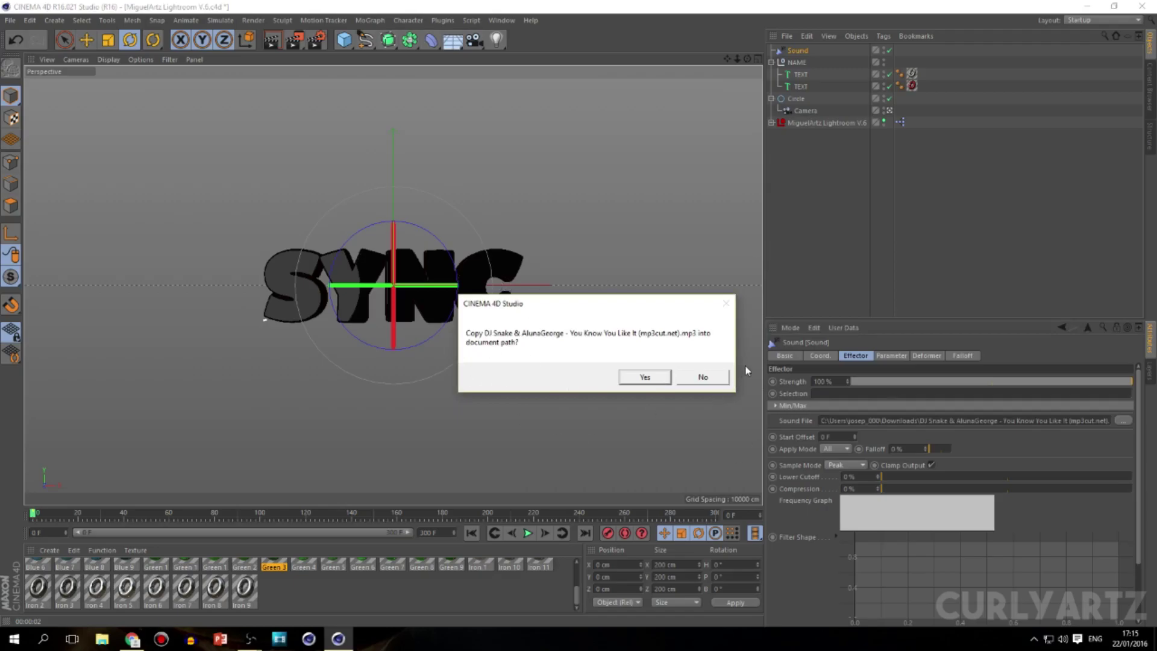
pyautogui.click(704, 377)
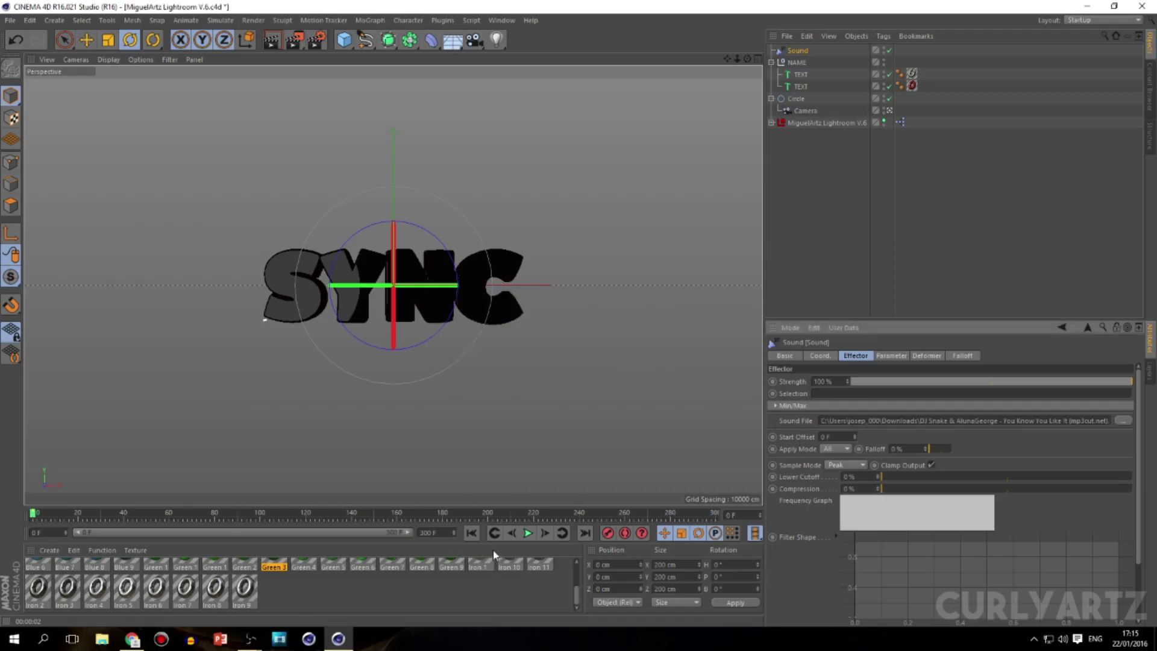
# Play and scrub the timeline to find where the audio ends, and set the project's end frame to 245 F.
pyautogui.click(528, 532)
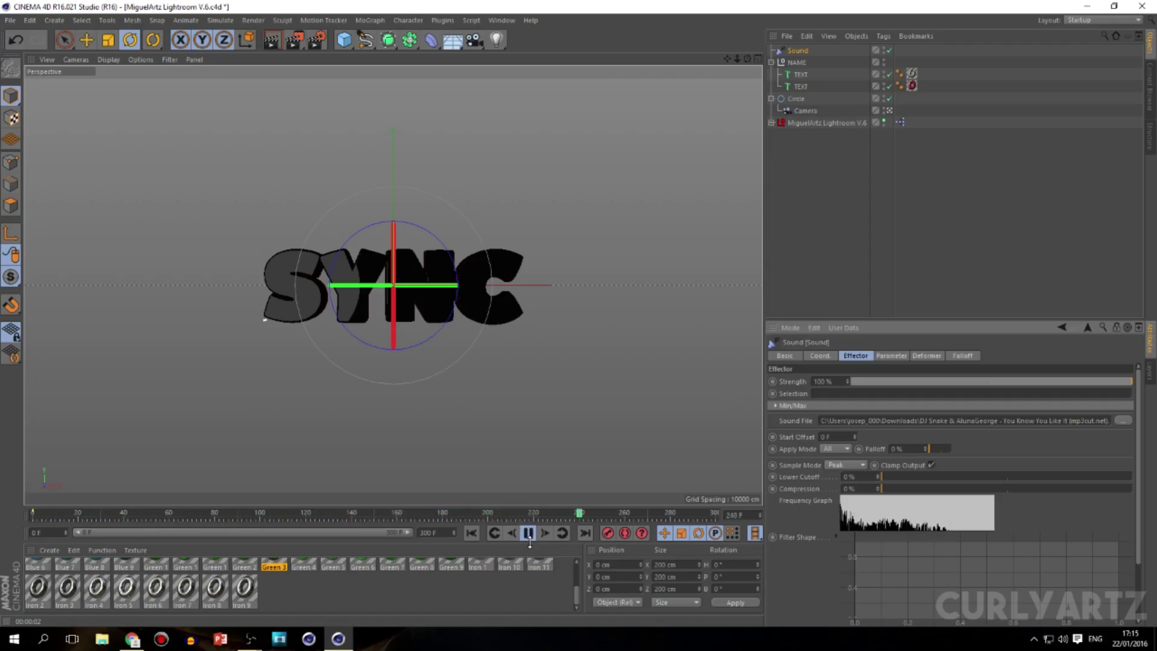
pyautogui.click(528, 532)
pyautogui.click(527, 514)
pyautogui.click(527, 533)
pyautogui.click(526, 531)
pyautogui.moveTo(572, 514)
pyautogui.mouseDown()
pyautogui.moveTo(604, 512)
pyautogui.moveTo(583, 513)
pyautogui.moveTo(594, 512)
pyautogui.mouseUp()
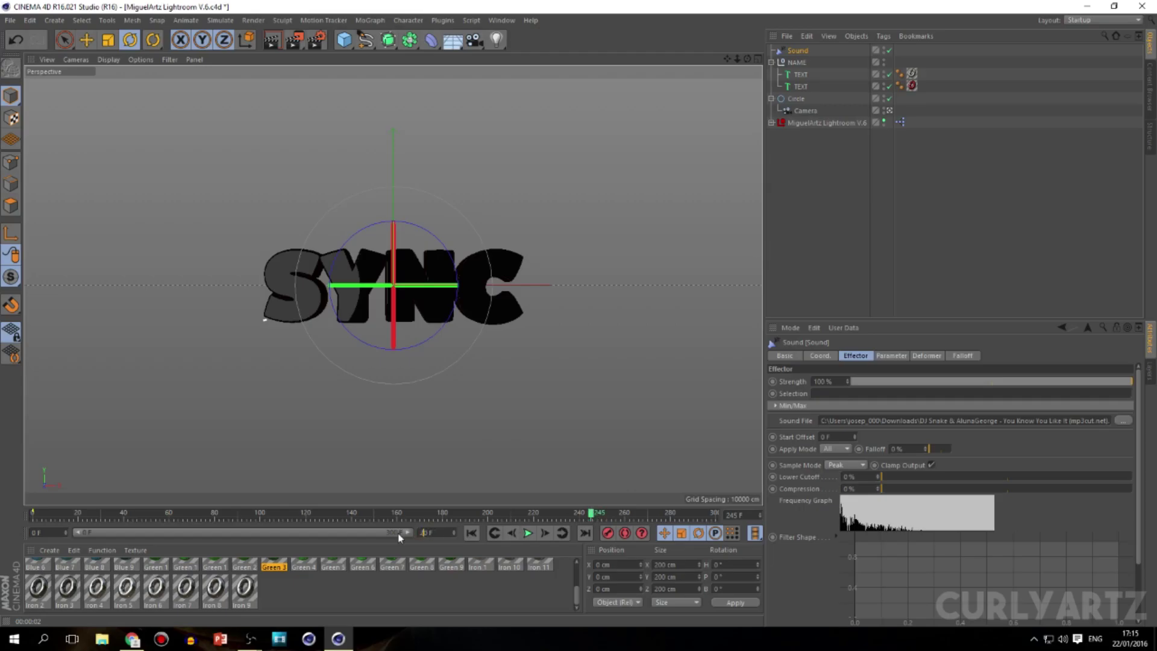
pyautogui.press('Return')
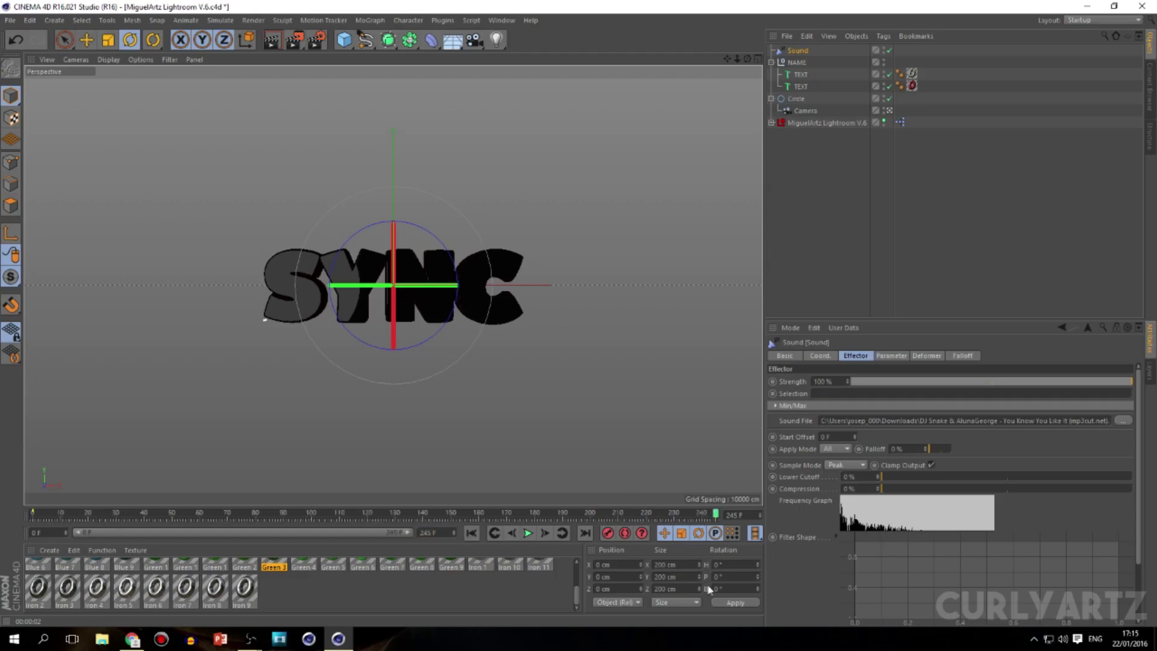
# Play the timeline from frame 0 and scrub between its start and end to check the audio.
pyautogui.moveTo(723, 521); pyautogui.dragTo(2, 515)
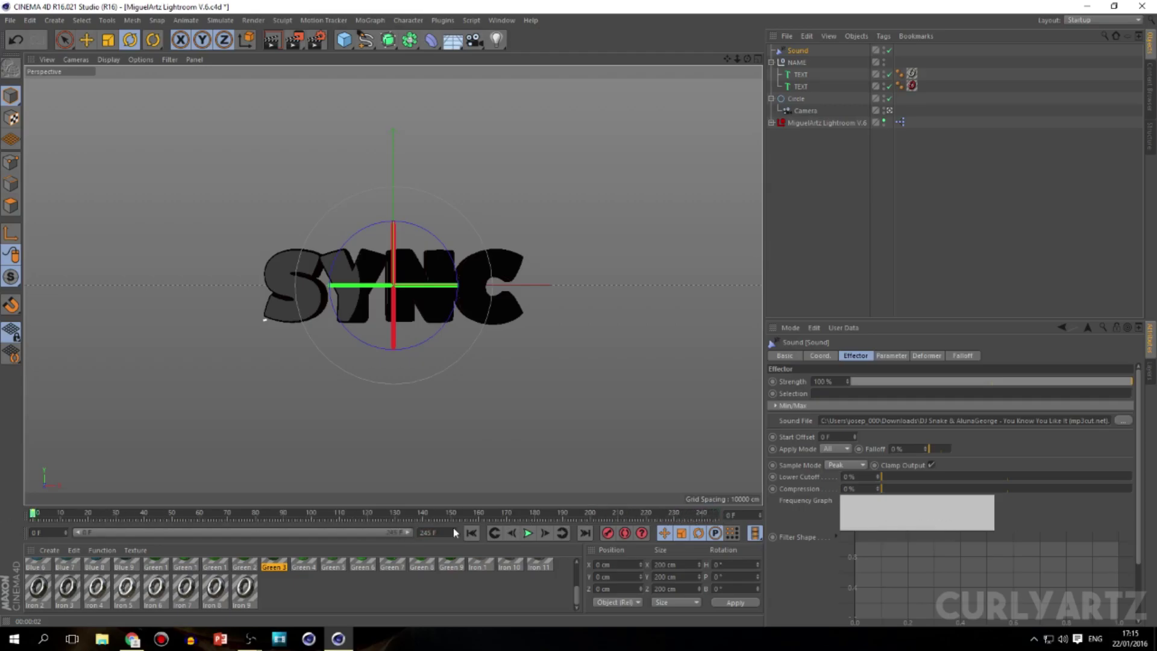
pyautogui.click(527, 533)
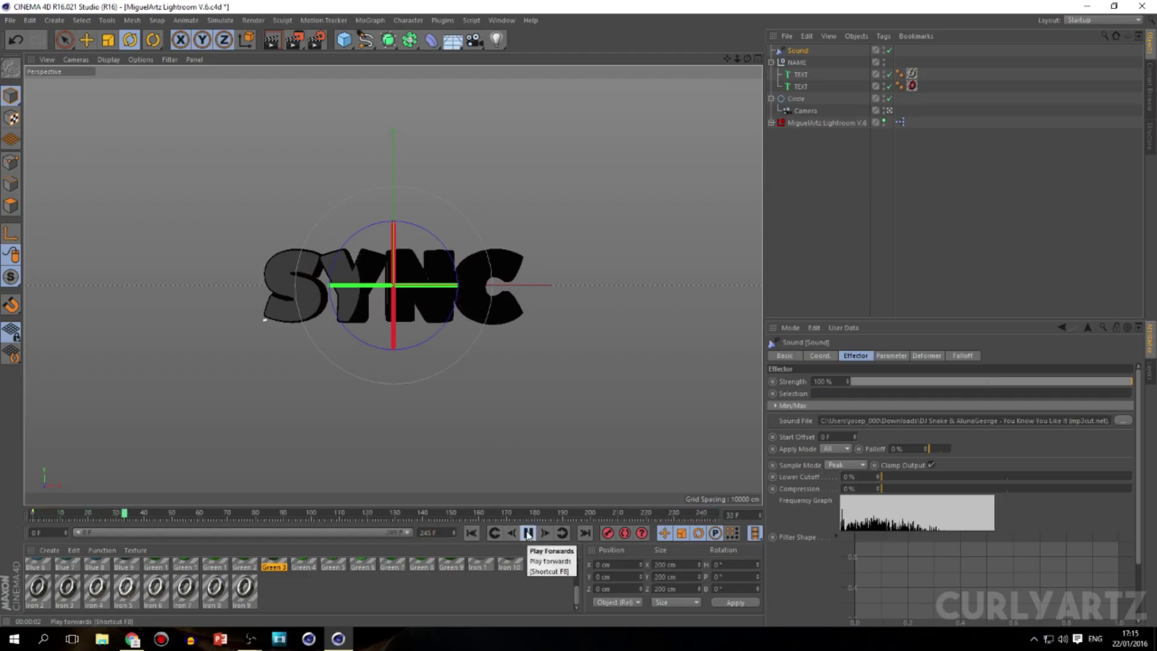
pyautogui.click(528, 532)
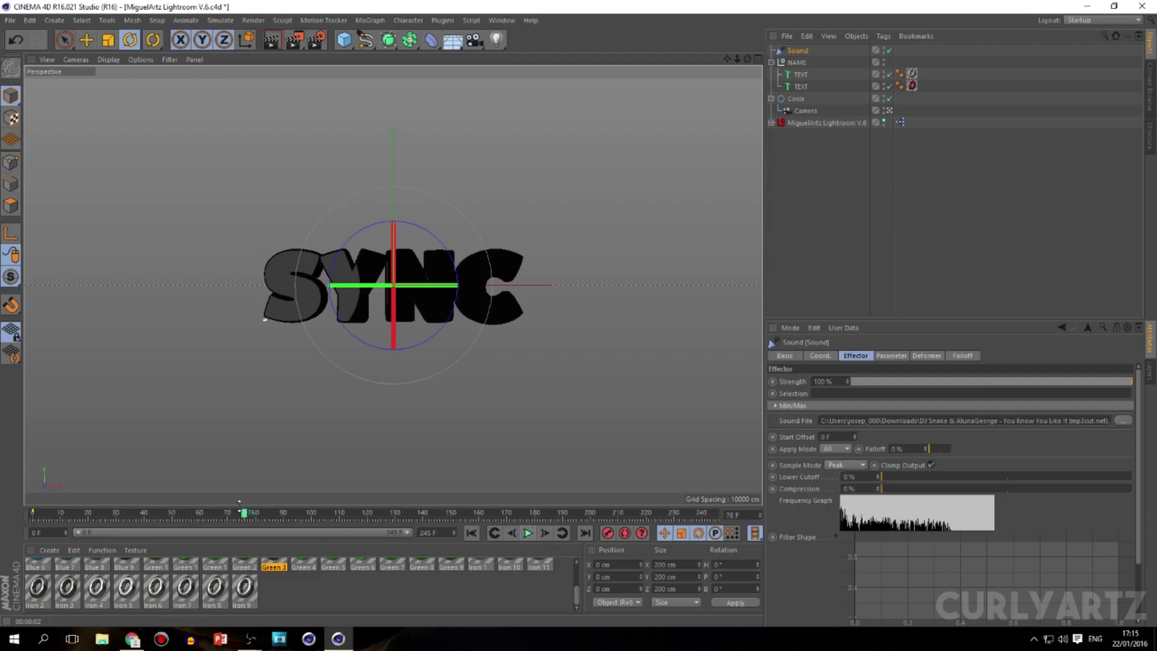
pyautogui.moveTo(241, 521); pyautogui.dragTo(34, 517)
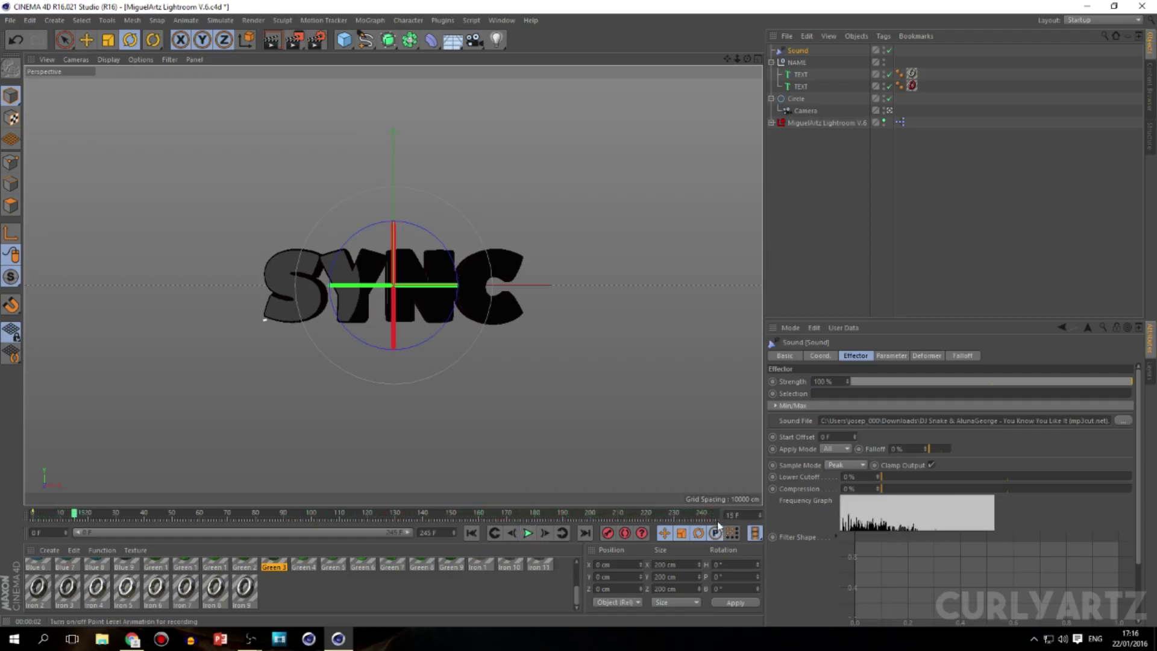
pyautogui.moveTo(703, 517); pyautogui.dragTo(748, 516)
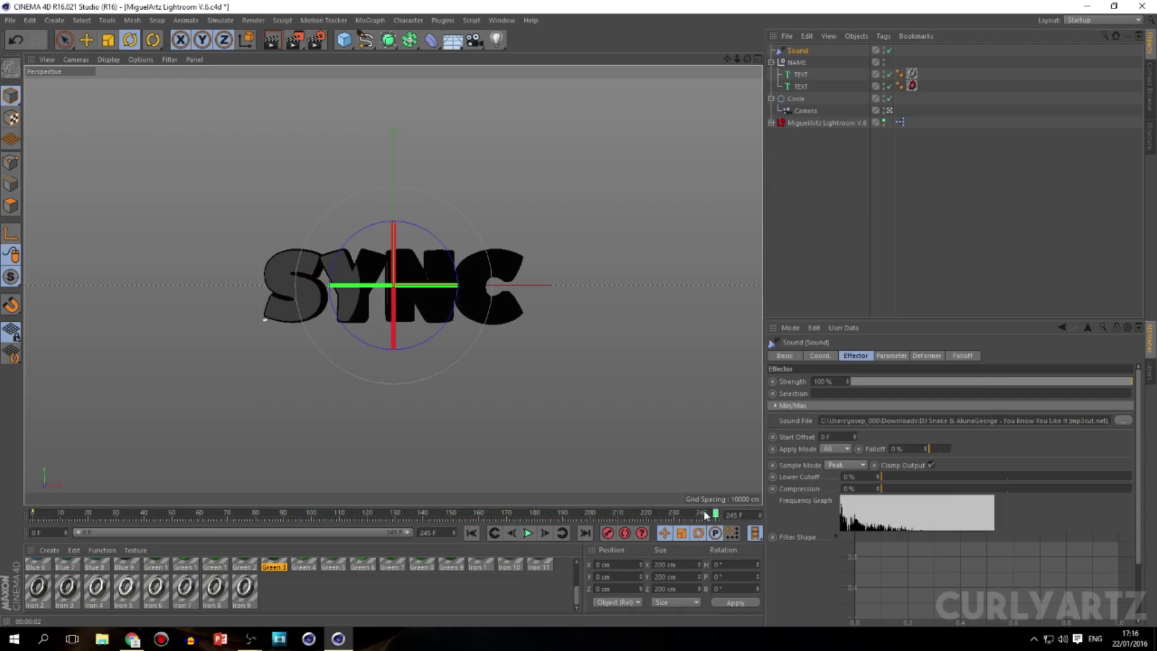
# At frame 33, turn on automatic keyframing and record keyframes for the Circle and its child Camera.
pyautogui.click(954, 306)
pyautogui.click(789, 102)
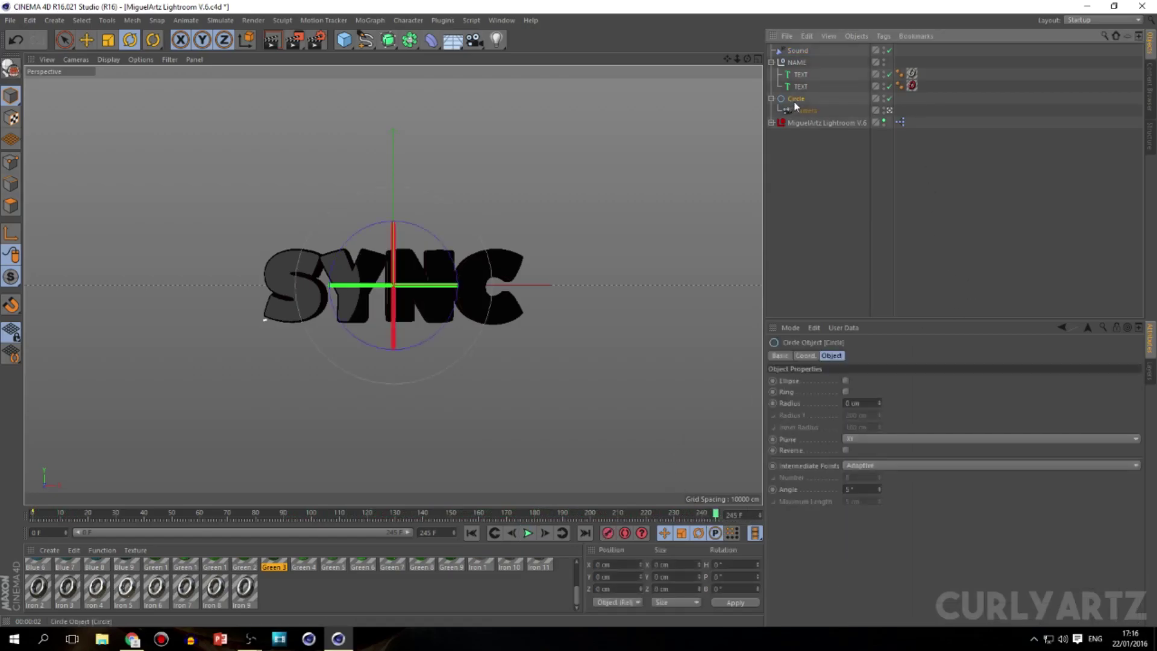
pyautogui.click(855, 215)
pyautogui.click(785, 97)
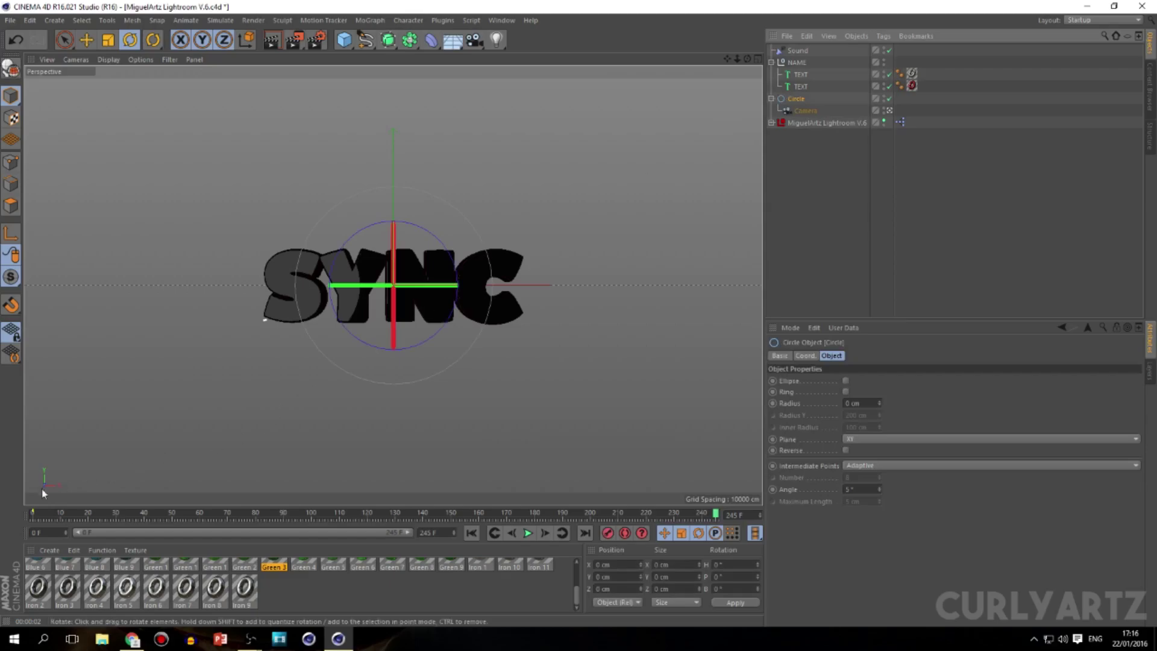
pyautogui.click(33, 513)
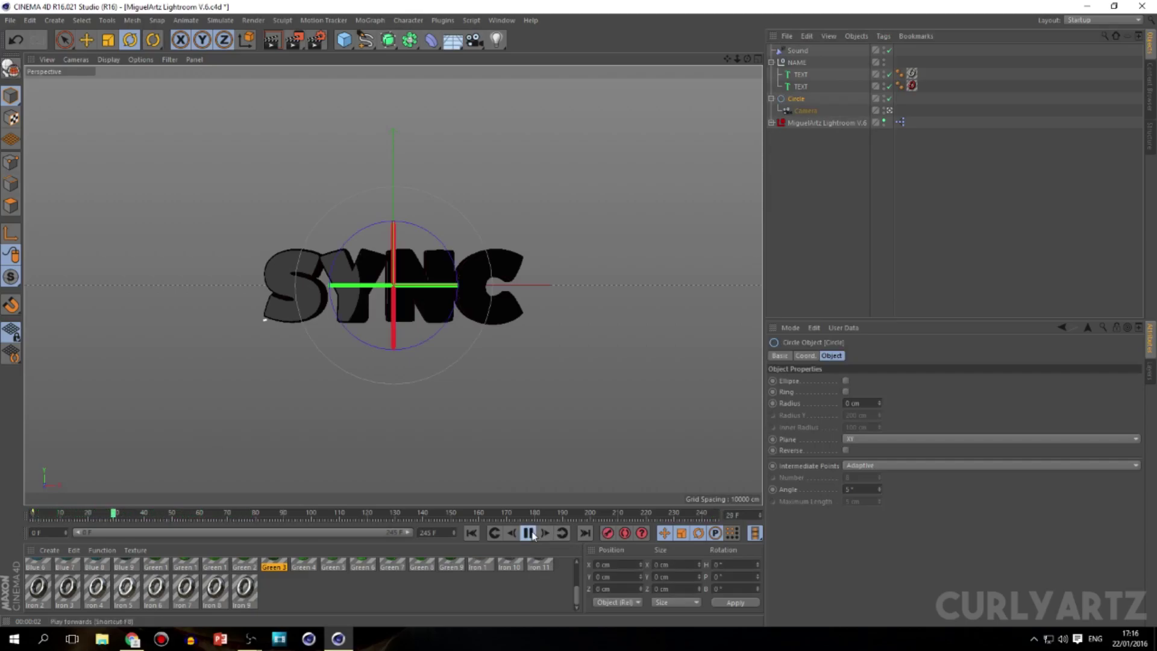
pyautogui.click(625, 532)
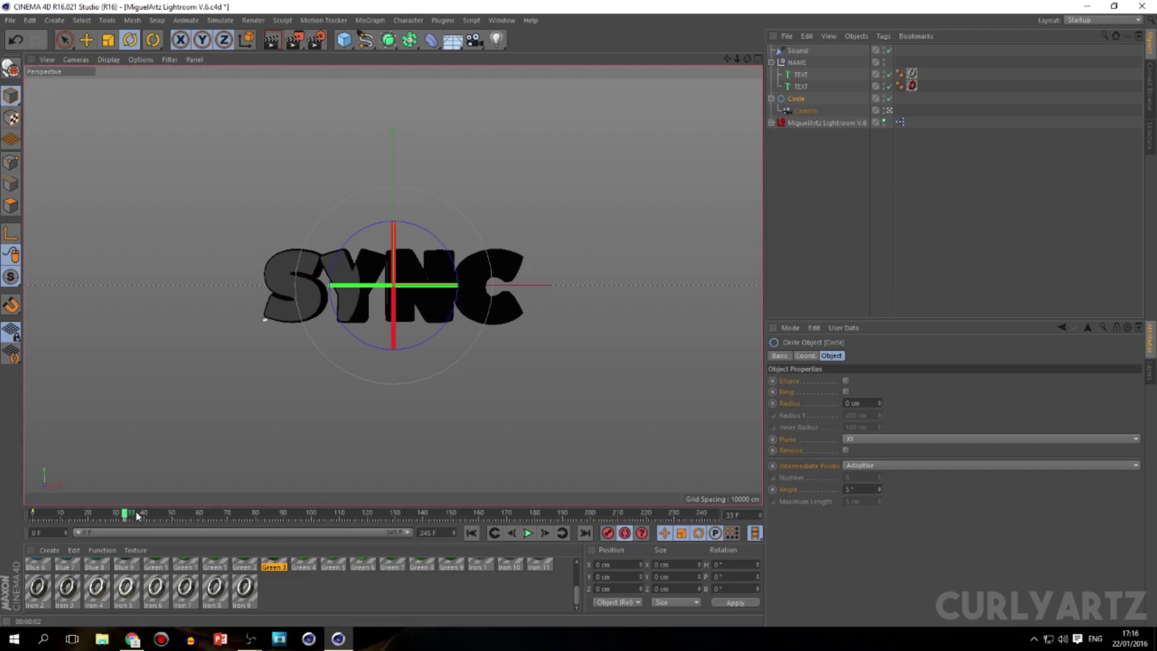
pyautogui.click(802, 111)
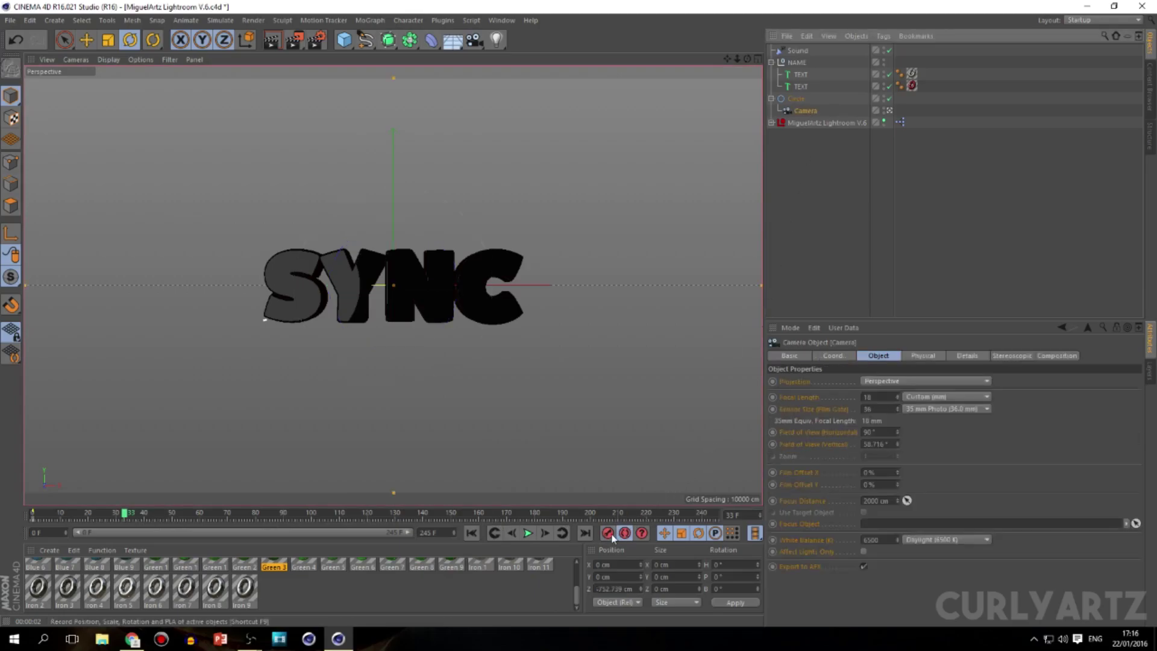
pyautogui.click(36, 523)
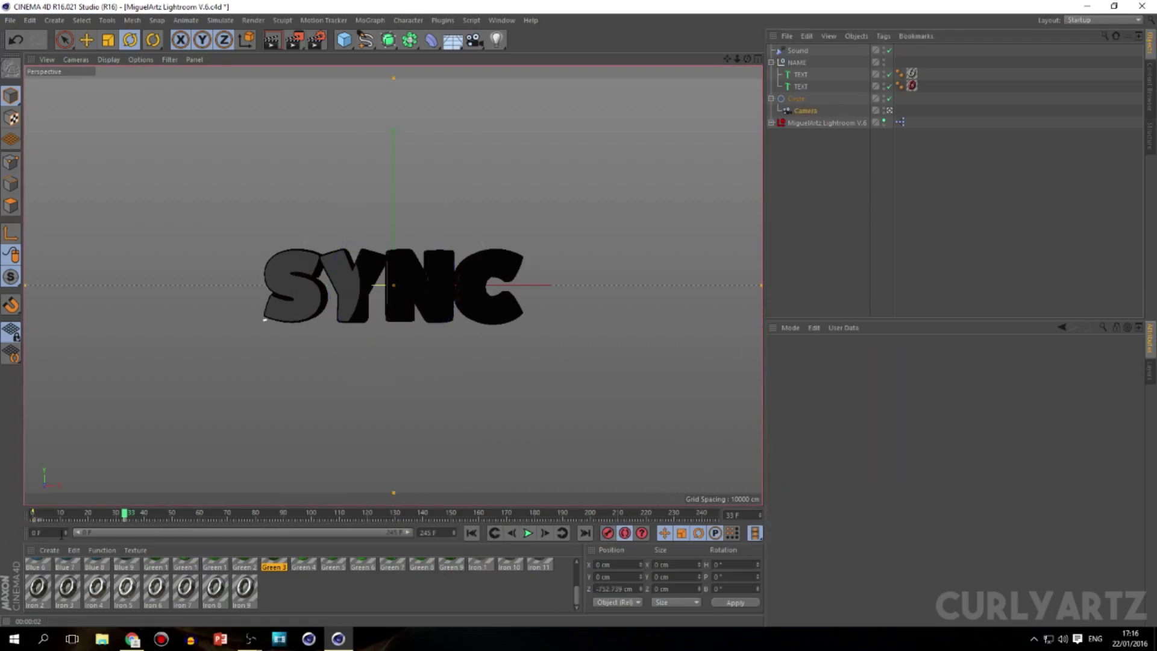
pyautogui.click(796, 99)
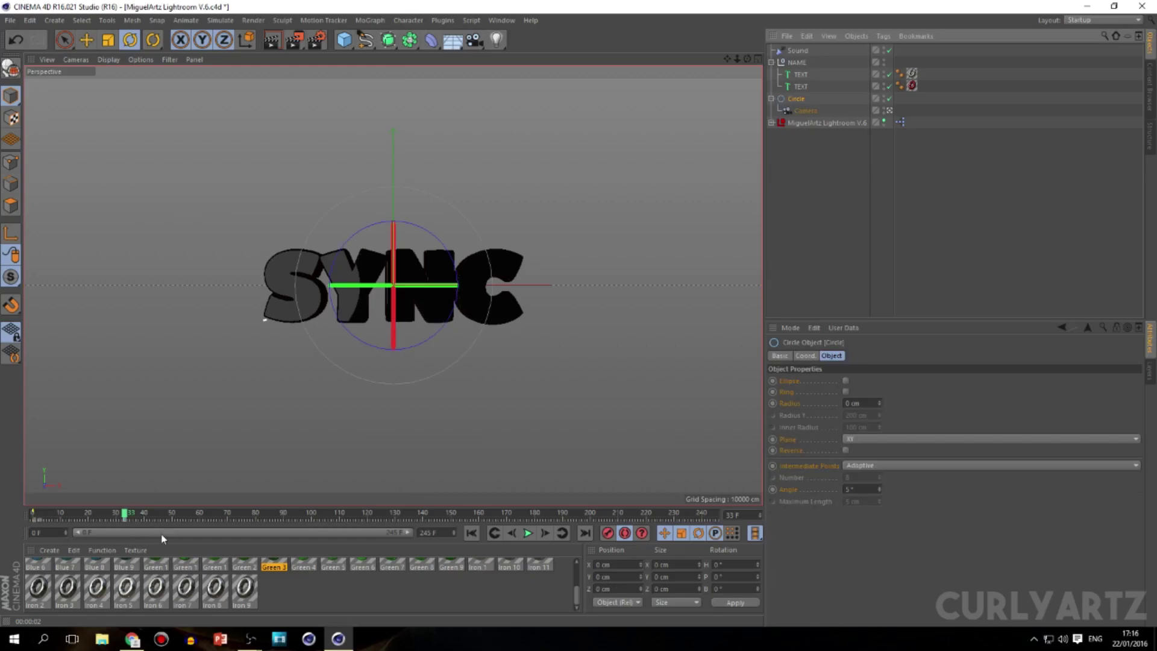
# At frame 0, rotate the Circle rig to about H -144°, P -8.5°, B -51° and pull the camera back slightly.
pyautogui.moveTo(125, 517); pyautogui.dragTo(74, 516)
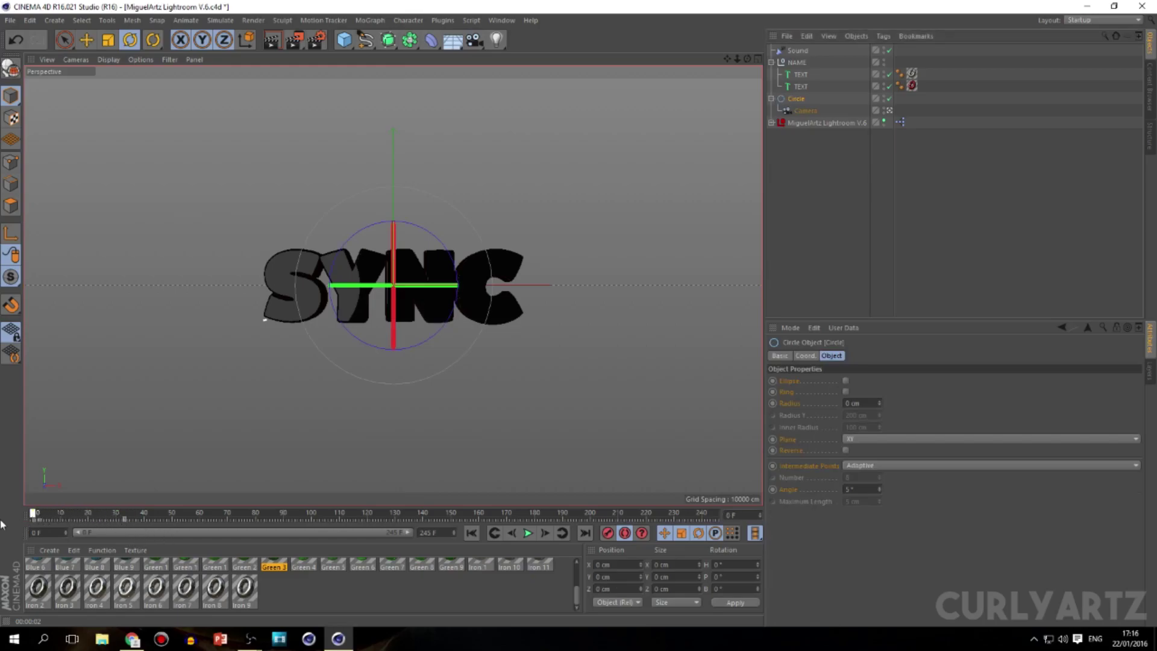
pyautogui.moveTo(409, 254); pyautogui.dragTo(444, 261)
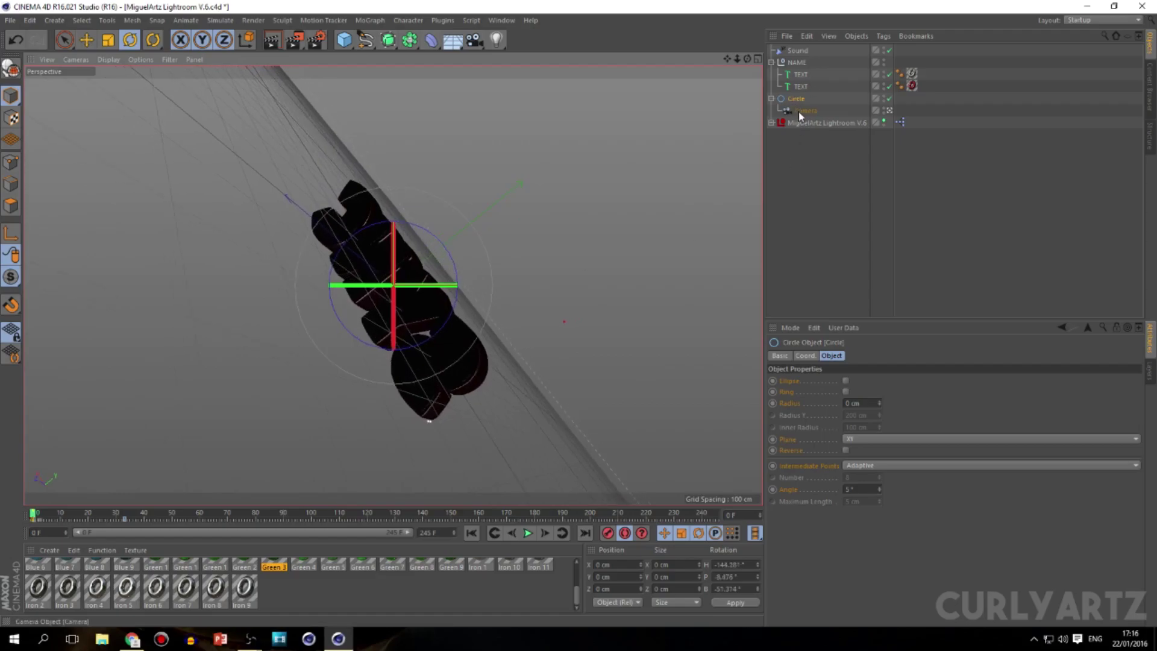
pyautogui.moveTo(737, 58); pyautogui.dragTo(704, 58)
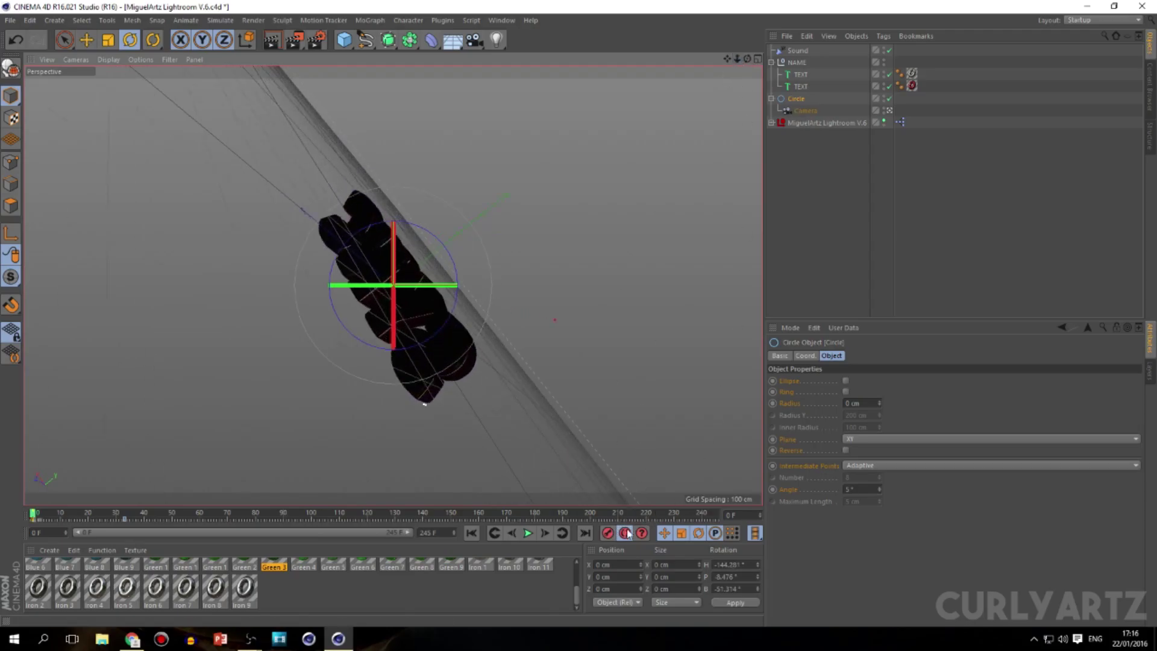
# Rotate the Circle rig at frame 19 to about P -15° and B -19°, and move the resulting keyframes to around frame 29.
pyautogui.moveTo(36, 518); pyautogui.dragTo(86, 517)
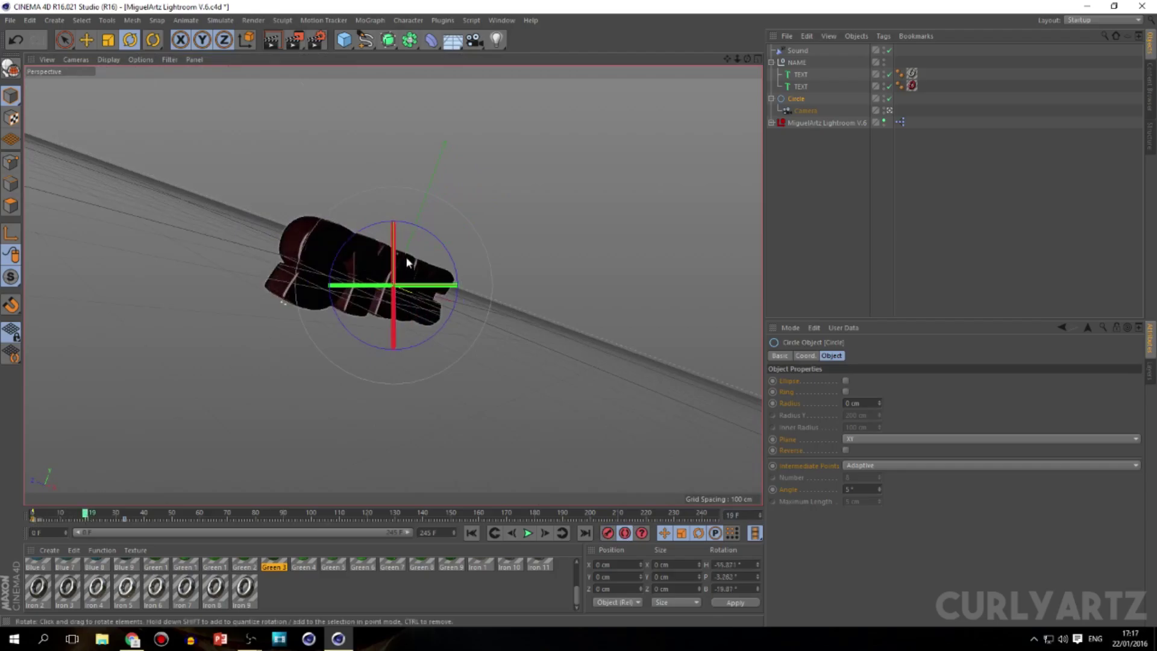
pyautogui.moveTo(408, 262); pyautogui.dragTo(426, 248)
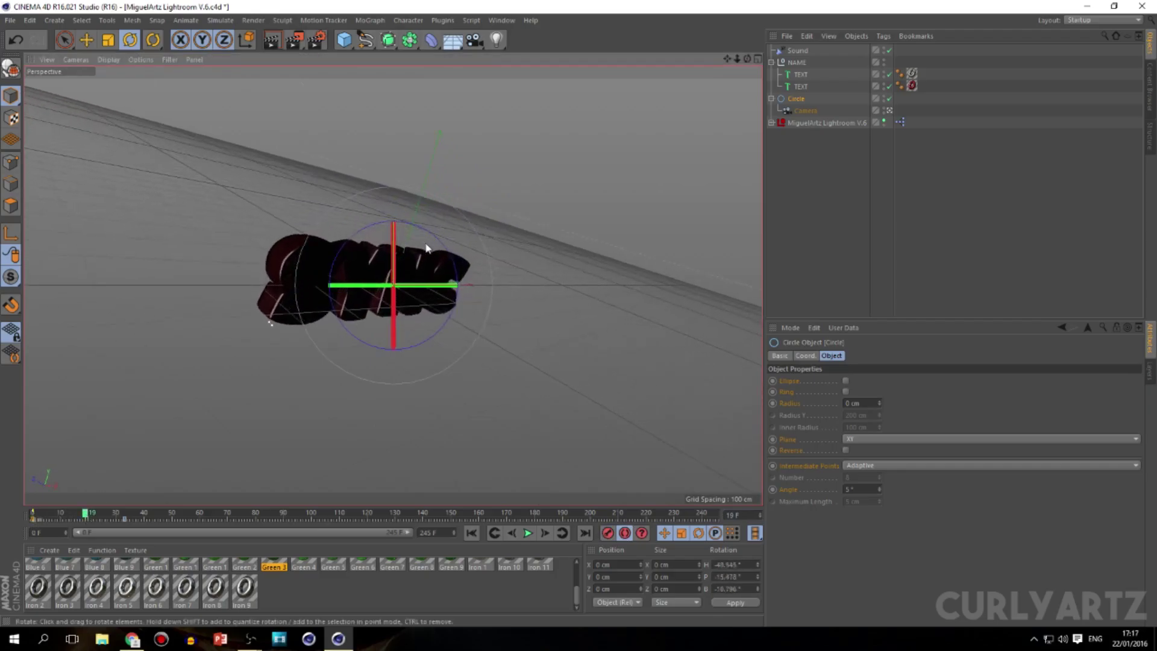
pyautogui.moveTo(85, 520); pyautogui.dragTo(124, 516)
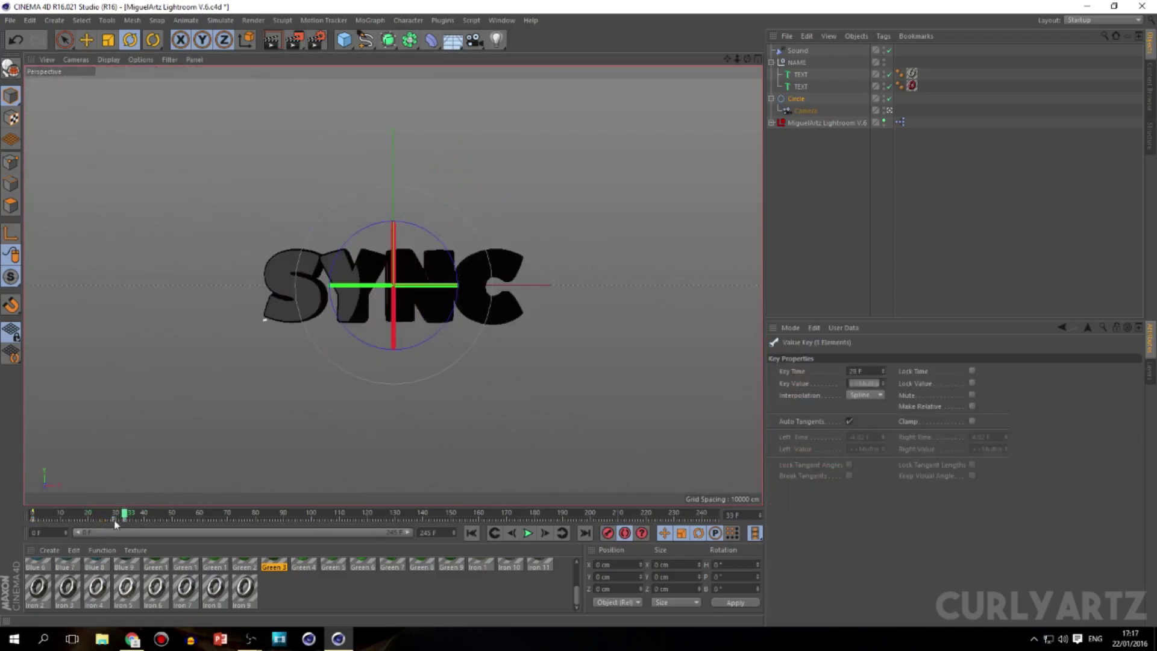
pyautogui.moveTo(115, 522); pyautogui.dragTo(123, 472)
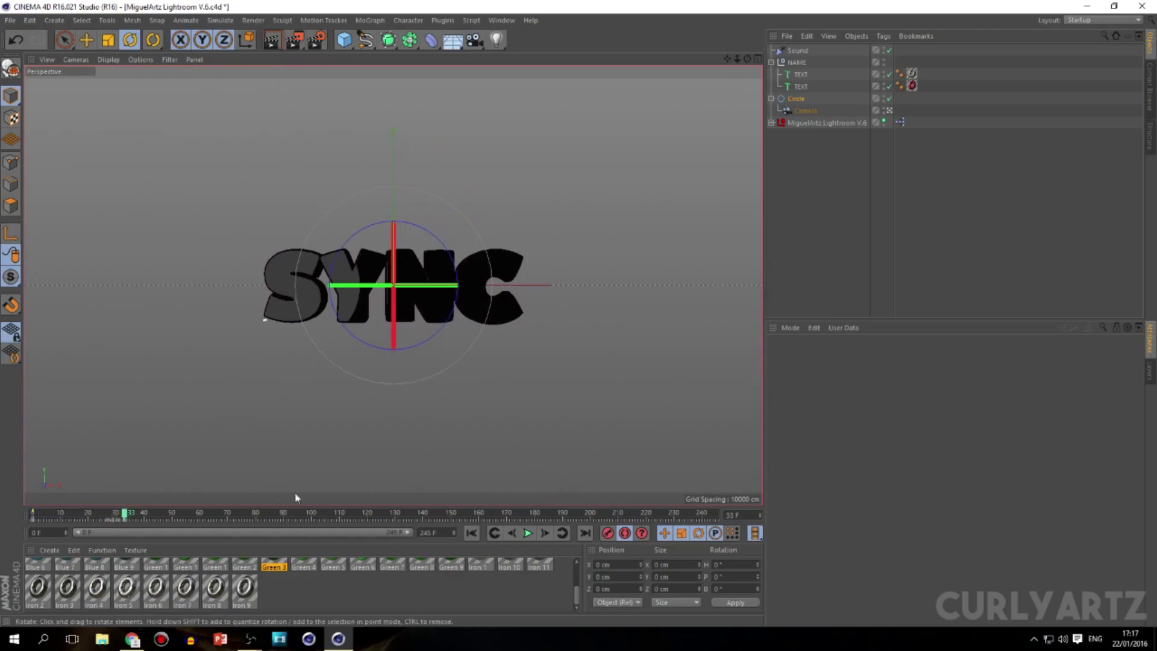
# Shorten the timeline's preview range and adjust the camera rig at frame 28 to about H -39°, P -13°, B -24°.
pyautogui.moveTo(410, 533); pyautogui.dragTo(184, 546)
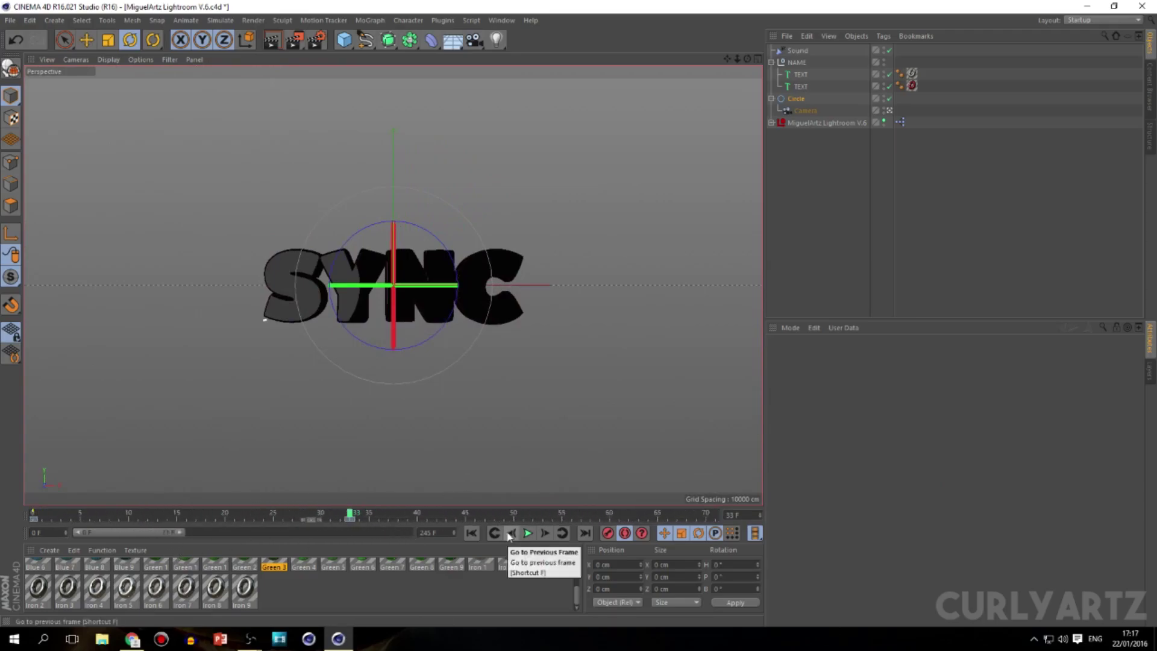
pyautogui.click(510, 534)
pyautogui.click(510, 533)
pyautogui.click(510, 533)
pyautogui.click(510, 533)
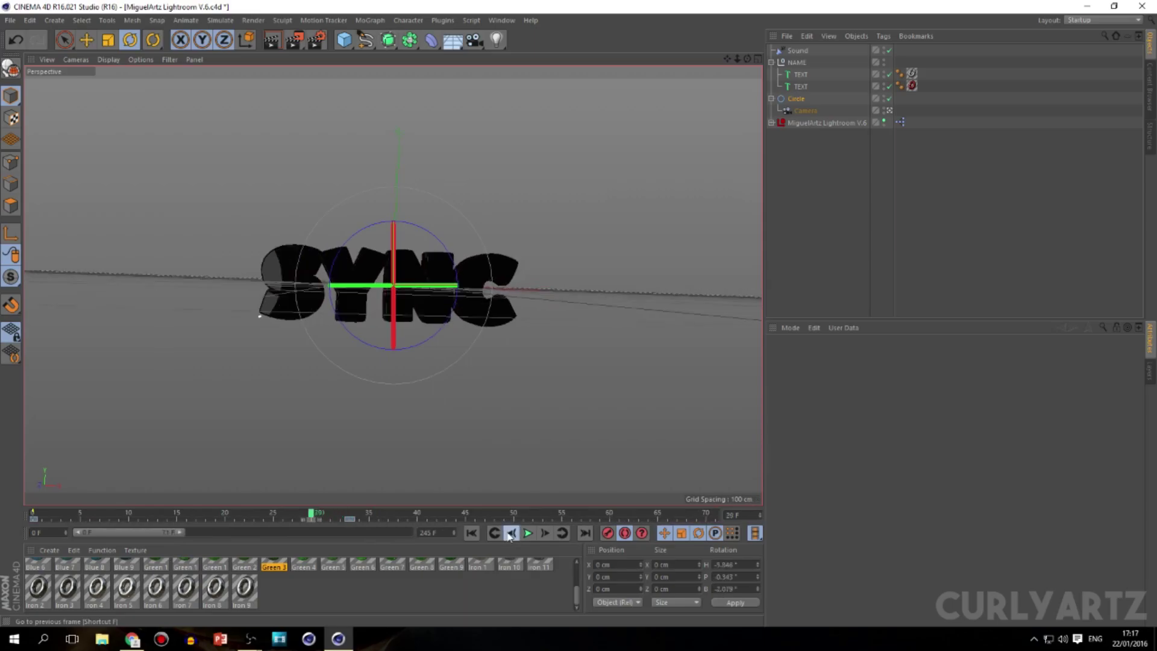
pyautogui.press('f')
pyautogui.moveTo(385, 209); pyautogui.dragTo(386, 253)
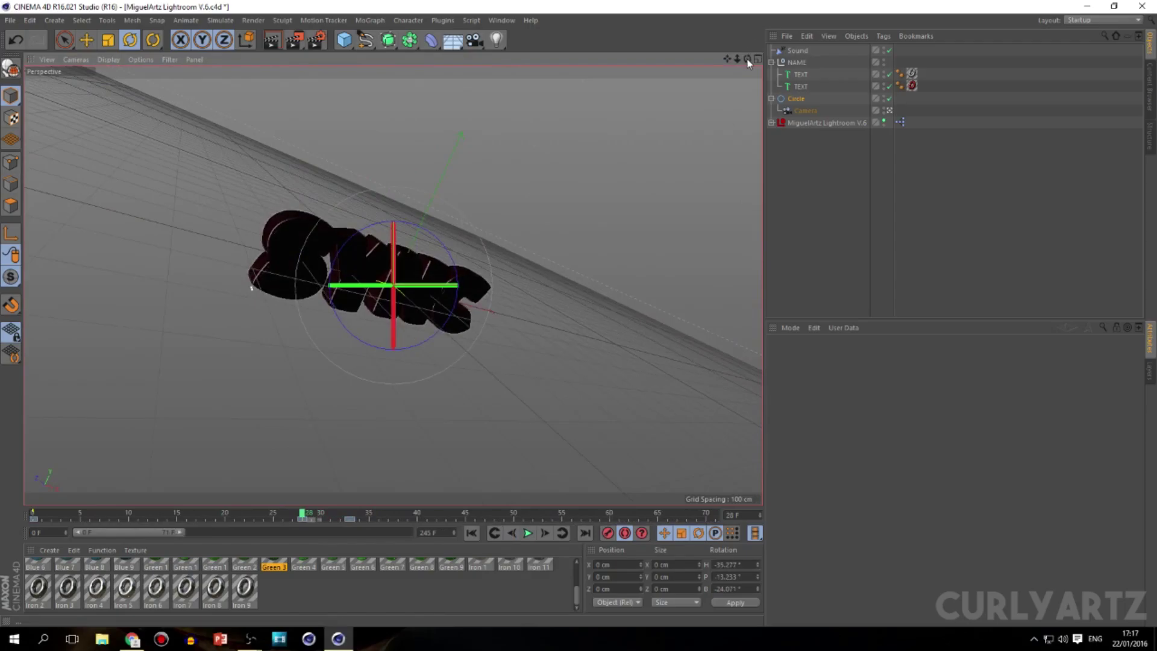
pyautogui.moveTo(736, 58); pyautogui.dragTo(738, 82)
# Play the camera animation from frame 0 and restore the full preview range to 245 F.
pyautogui.moveTo(307, 513); pyautogui.dragTo(33, 513)
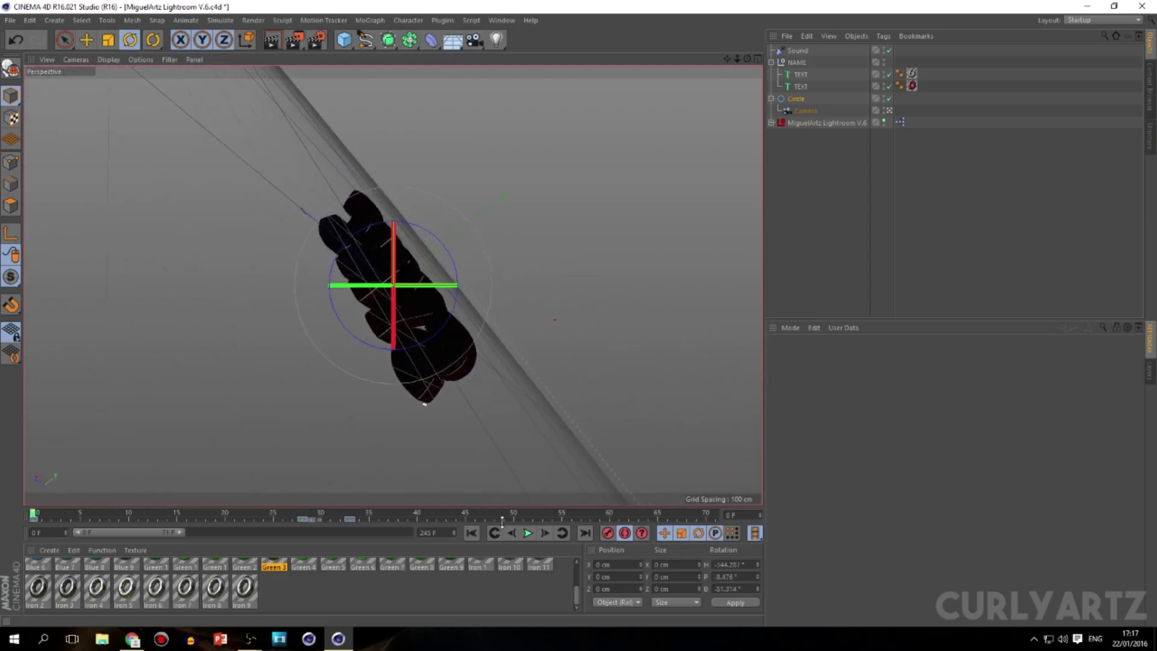
pyautogui.click(529, 534)
pyautogui.moveTo(174, 532); pyautogui.dragTo(412, 529)
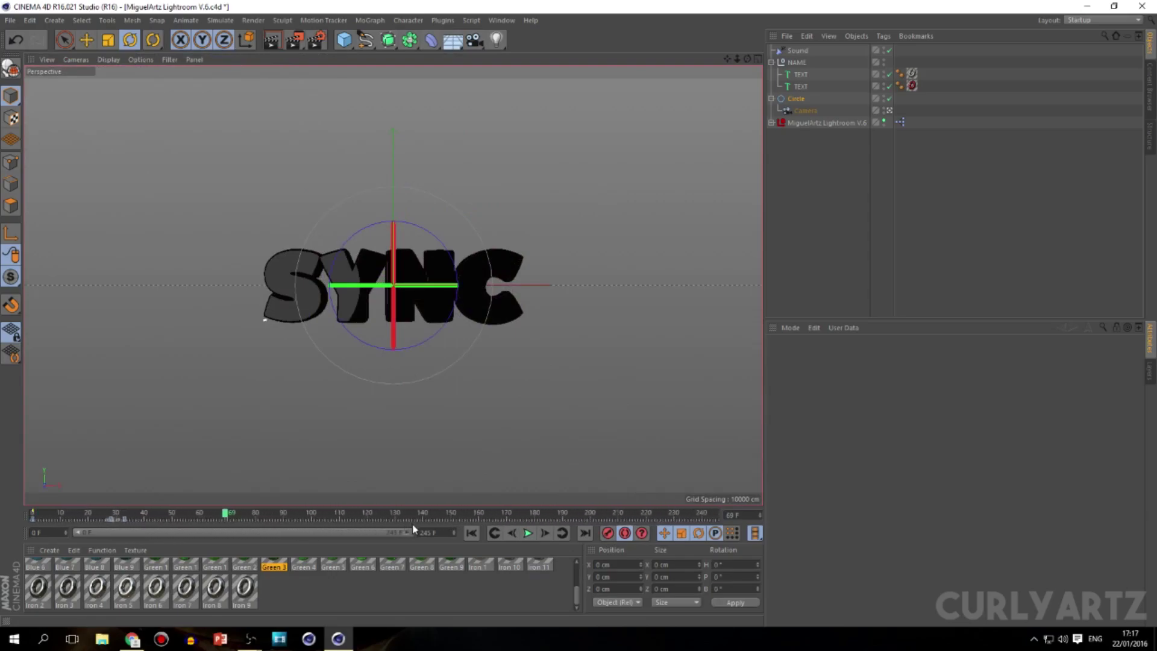
pyautogui.click(900, 210)
pyautogui.click(797, 62)
pyautogui.moveTo(227, 515); pyautogui.dragTo(32, 515)
pyautogui.click(836, 158)
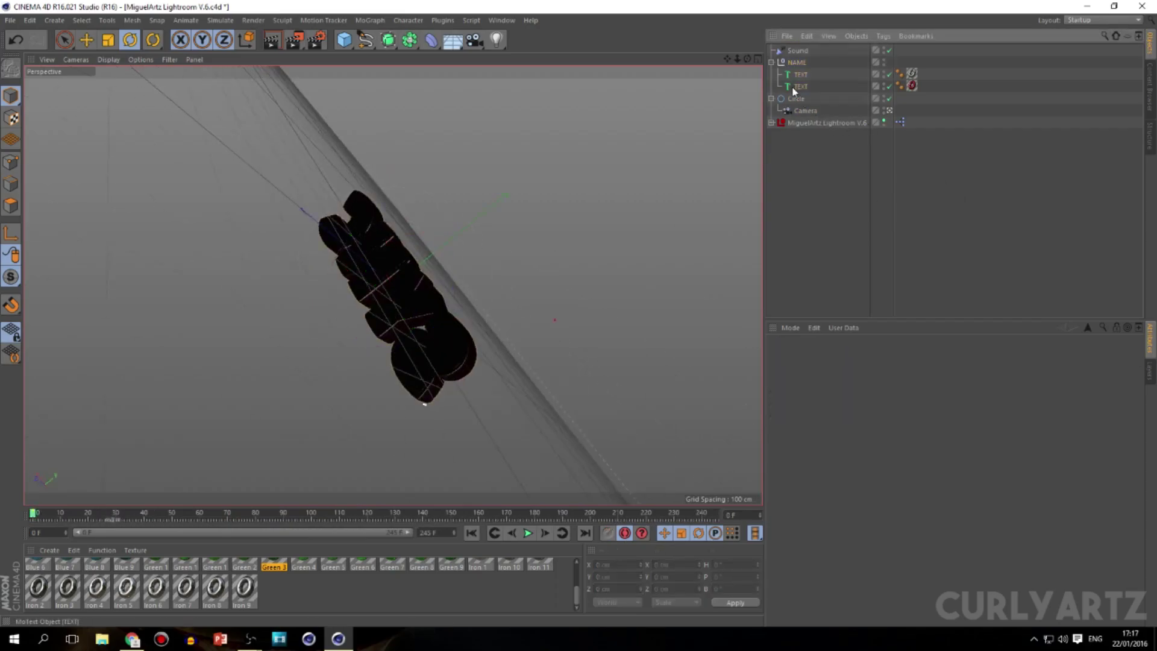
pyautogui.moveTo(796, 87); pyautogui.dragTo(801, 136)
pyautogui.moveTo(801, 77); pyautogui.dragTo(781, 115)
pyautogui.keyDown('ctrl'); pyautogui.click(795, 122); pyautogui.keyUp('ctrl')
pyautogui.click(370, 20)
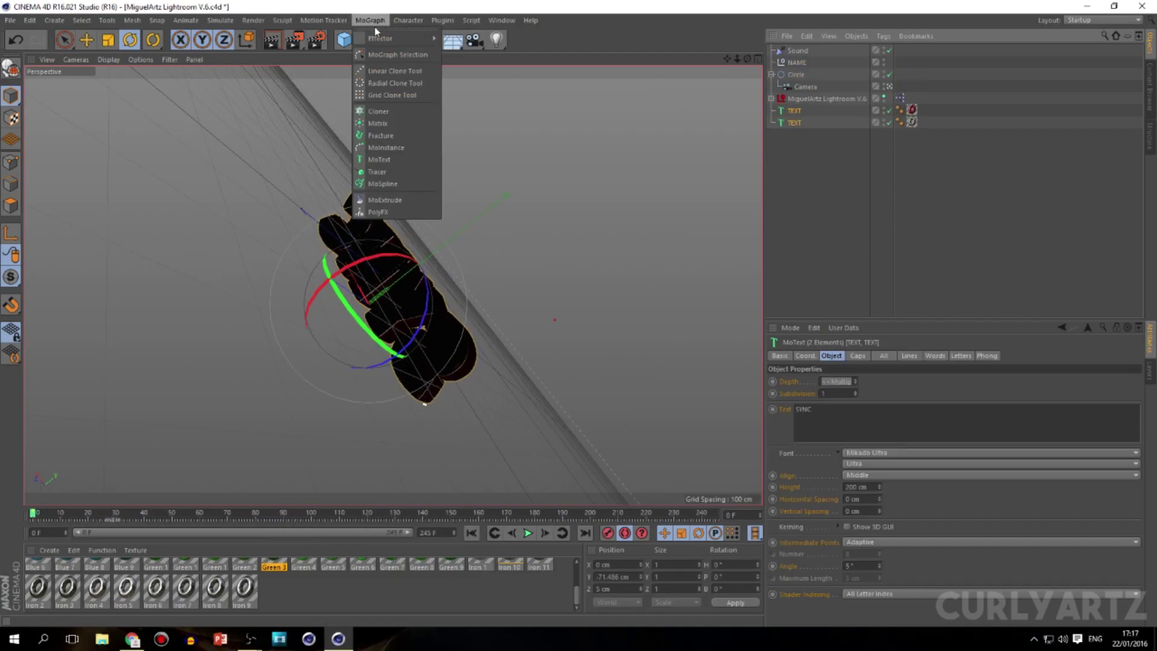
pyautogui.moveTo(395, 38)
pyautogui.click(833, 154)
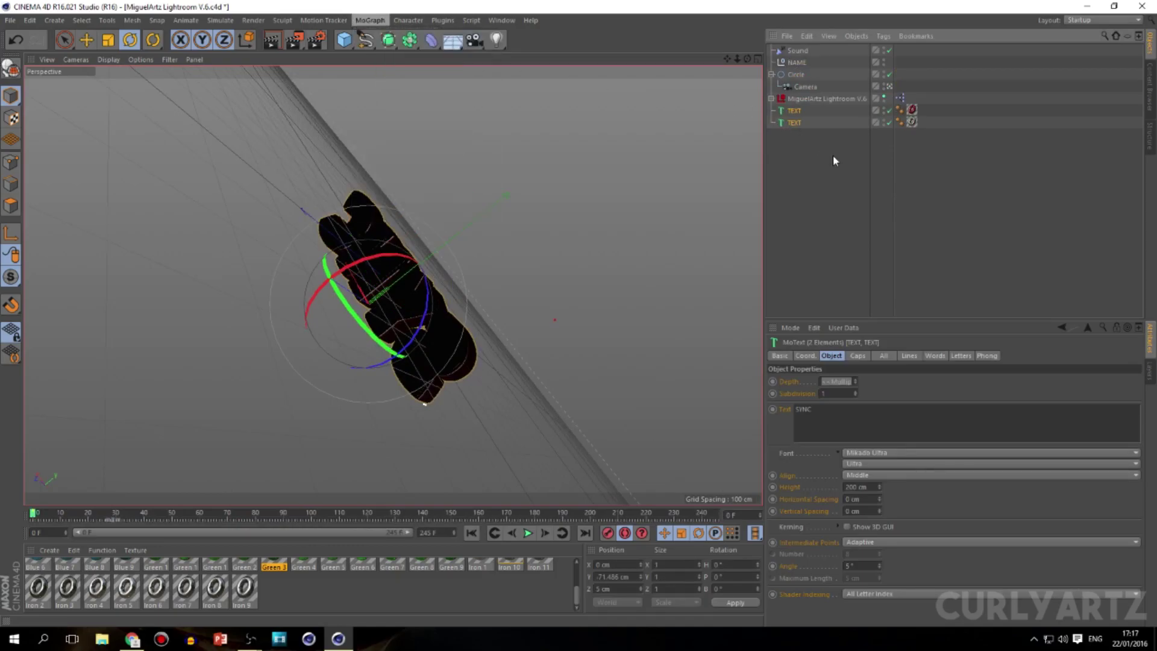
pyautogui.hotkey('ctrl', 'z')
pyautogui.hotkey('ctrl', 'z')
pyautogui.hotkey('ctrl', 'z')
pyautogui.hotkey('ctrl', 'z')
pyautogui.hotkey('ctrl', 'z')
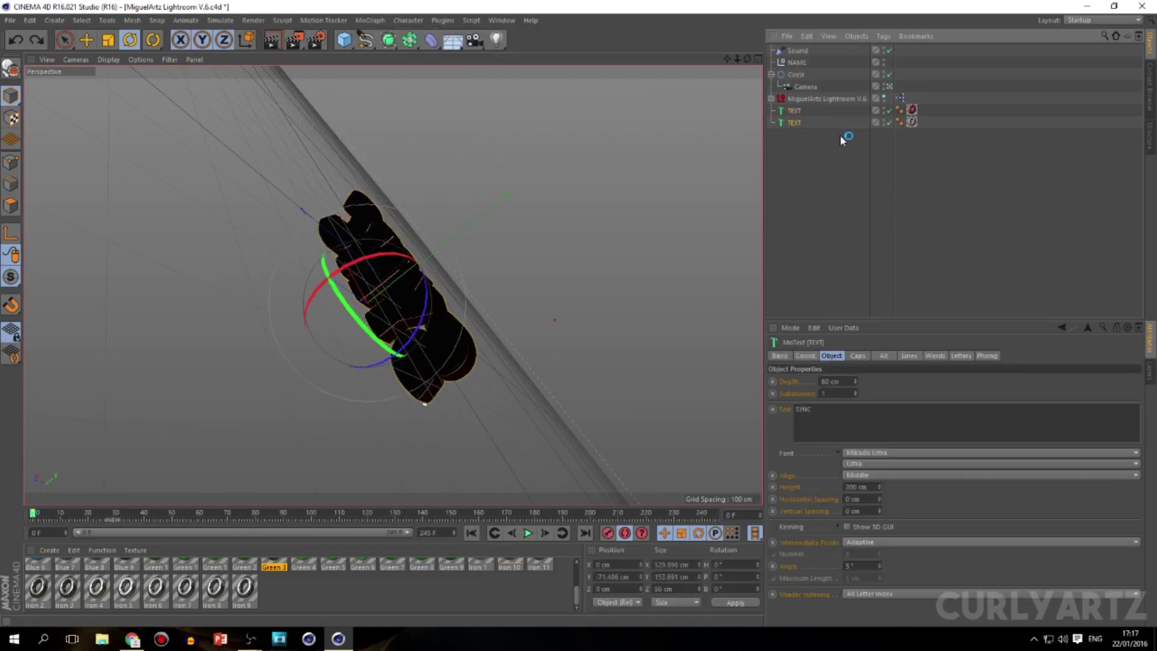
pyautogui.click(796, 62)
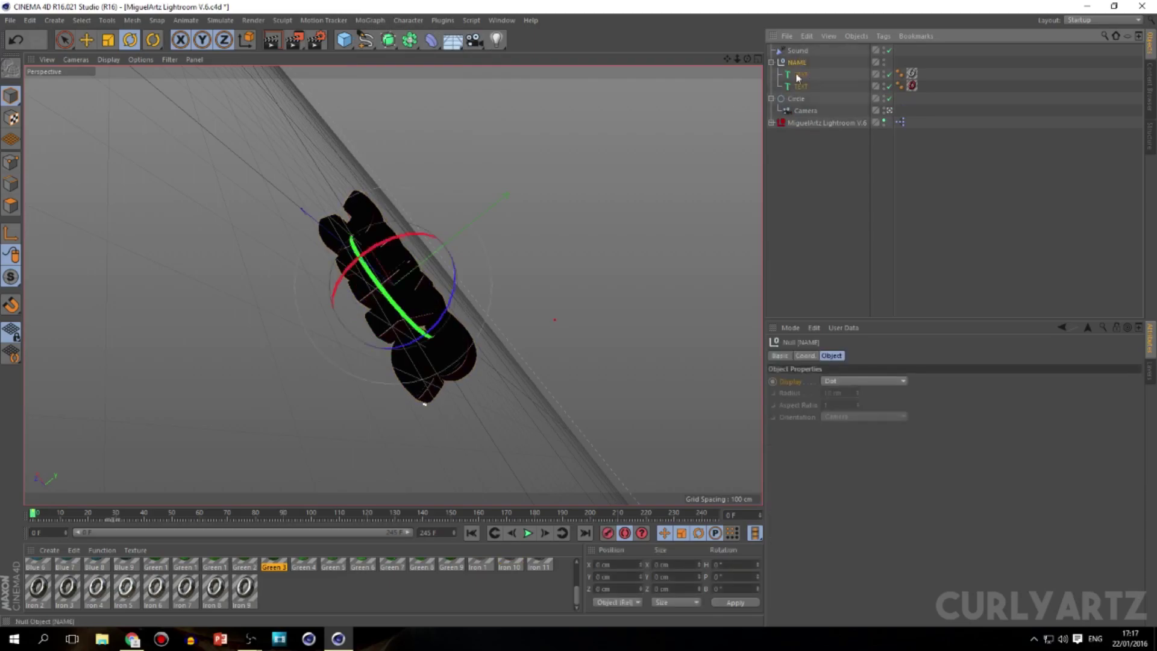
pyautogui.moveTo(422, 236); pyautogui.dragTo(693, 202)
pyautogui.hotkey('ctrl', 'z')
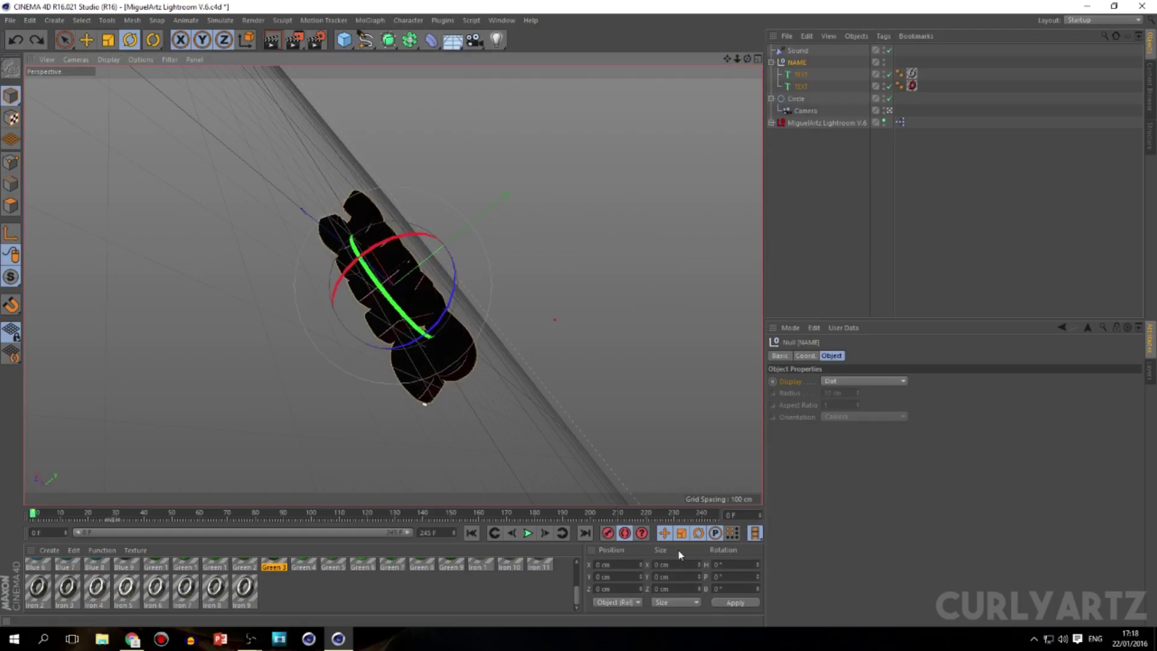
# Leave the Camera view, view the text from the side, and move both TEXT objects to about -30 cm in Z.
pyautogui.click(867, 205)
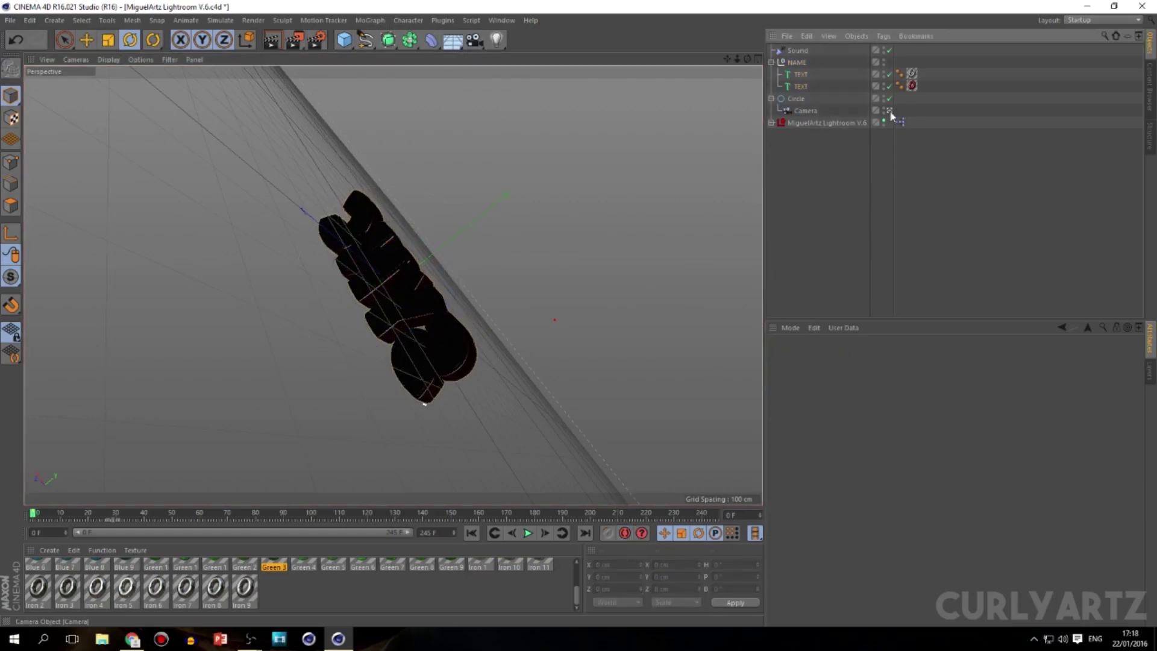
pyautogui.click(889, 111)
pyautogui.moveTo(747, 59); pyautogui.dragTo(928, 93)
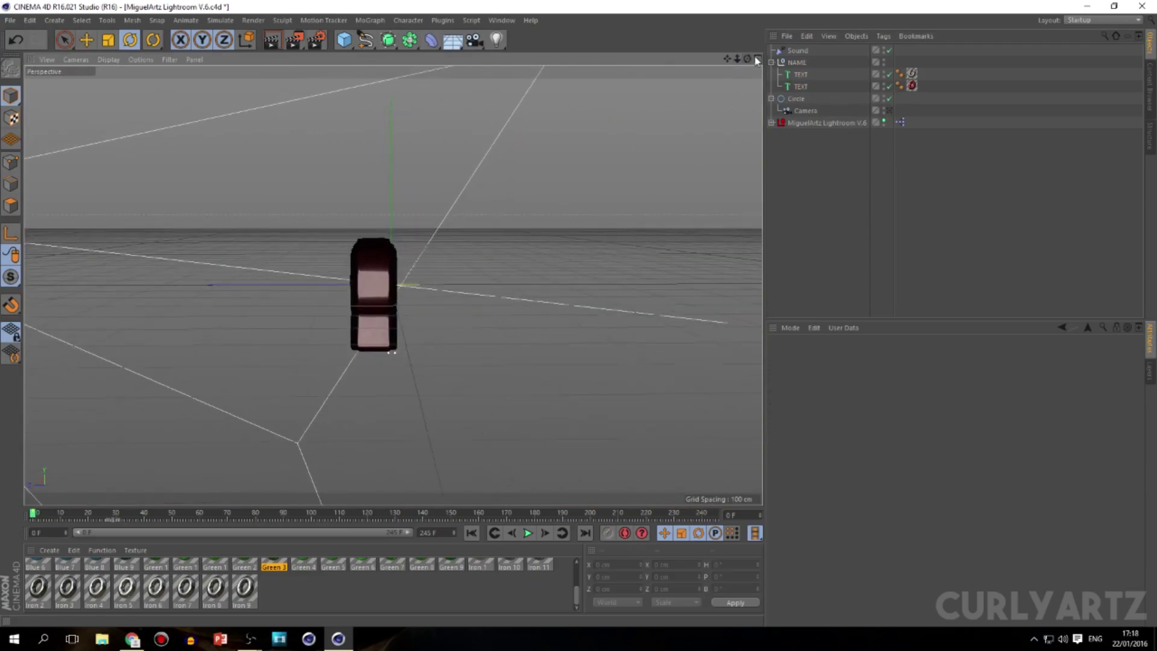
pyautogui.click(796, 62)
pyautogui.click(106, 39)
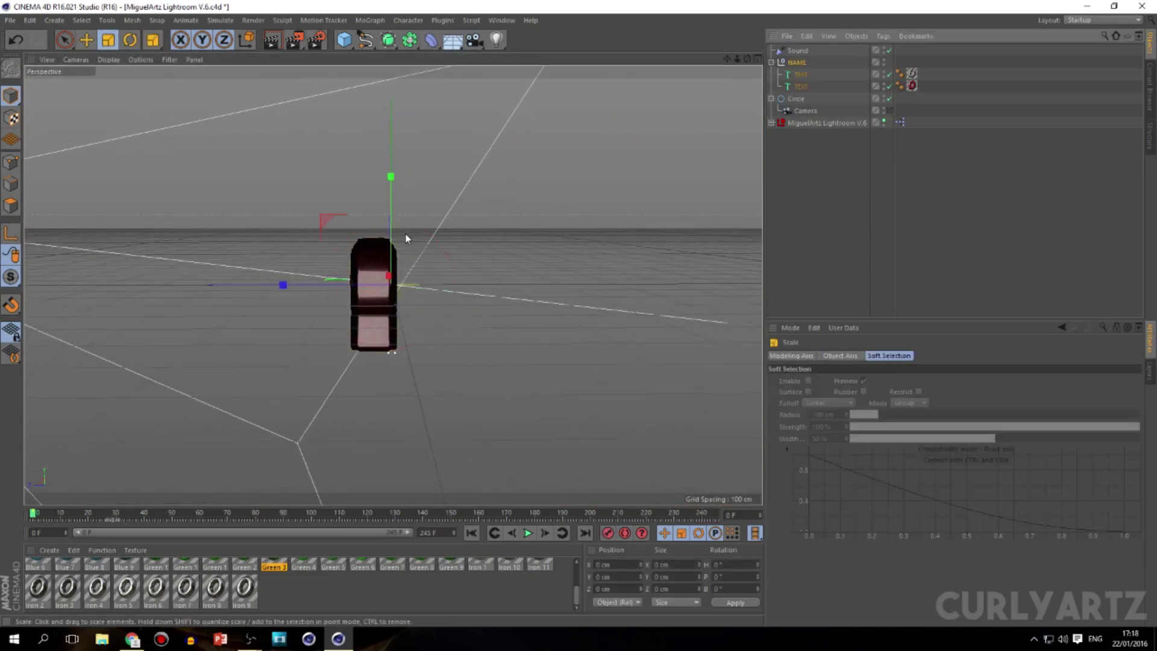
pyautogui.press('e')
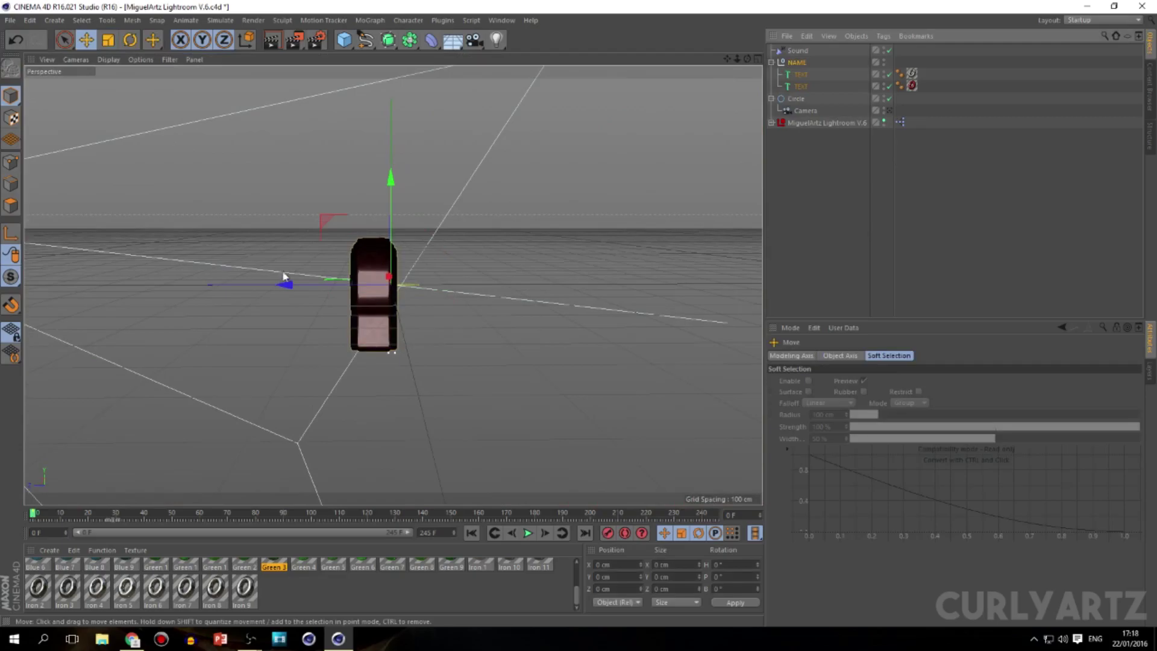
pyautogui.click(816, 85)
pyautogui.click(800, 75)
pyautogui.keyDown('shift'); pyautogui.click(799, 86); pyautogui.keyUp('shift')
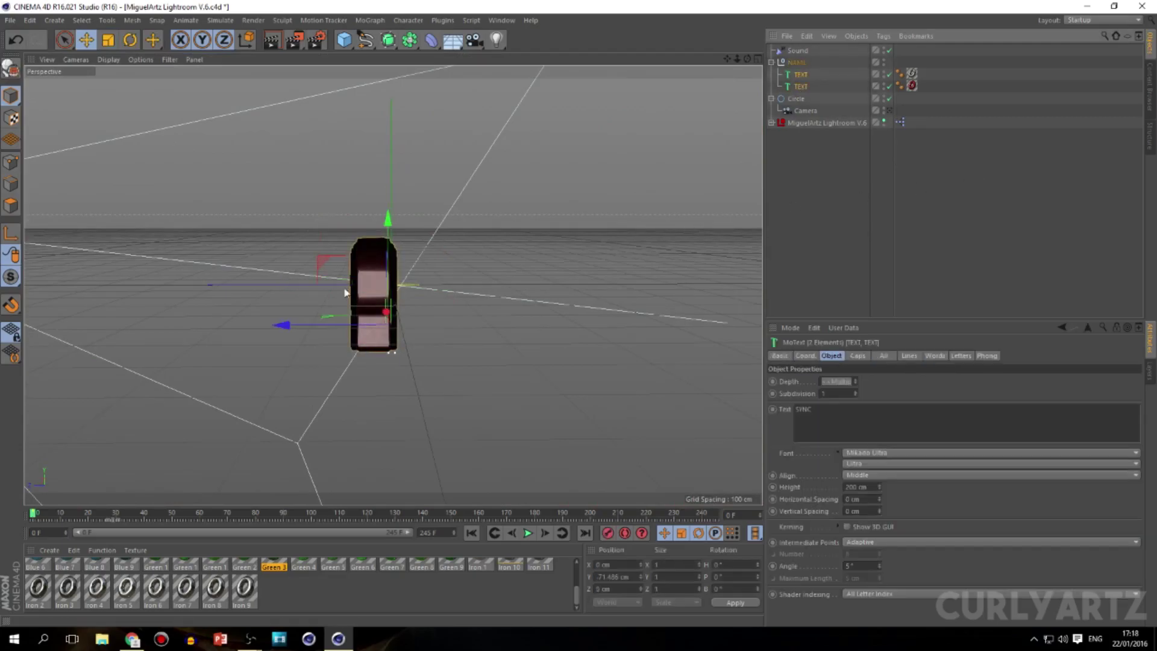
pyautogui.moveTo(285, 326); pyautogui.dragTo(305, 328)
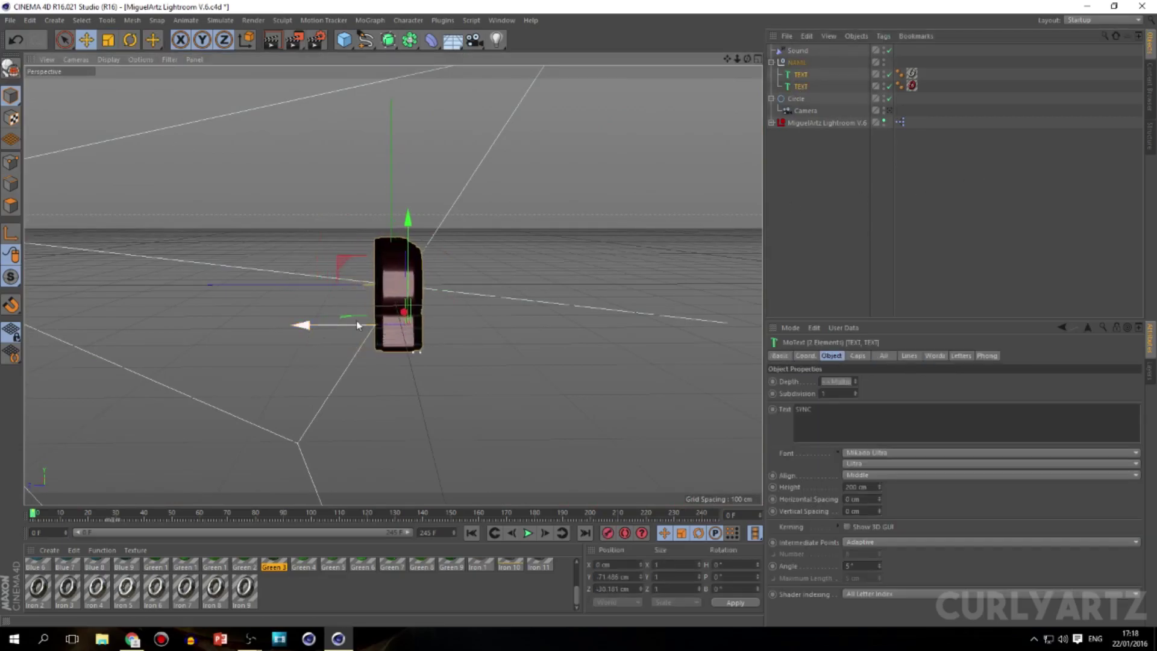
# Check the NAME null's axis against the text from the side and return to the Camera view.
pyautogui.click(776, 96)
pyautogui.moveTo(748, 58); pyautogui.dragTo(744, 52)
pyautogui.click(796, 62)
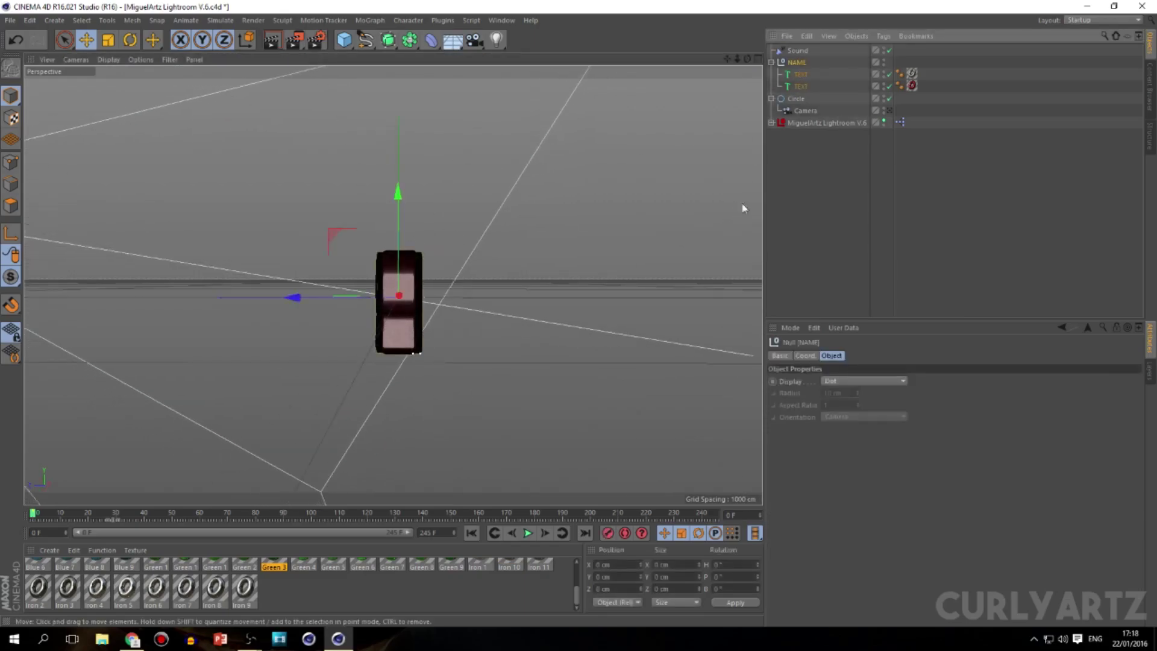
pyautogui.click(889, 111)
# Shorten the preview range to 54 F and rotate the NAME null to -360° pitch at frame 0.
pyautogui.moveTo(42, 512); pyautogui.dragTo(132, 519)
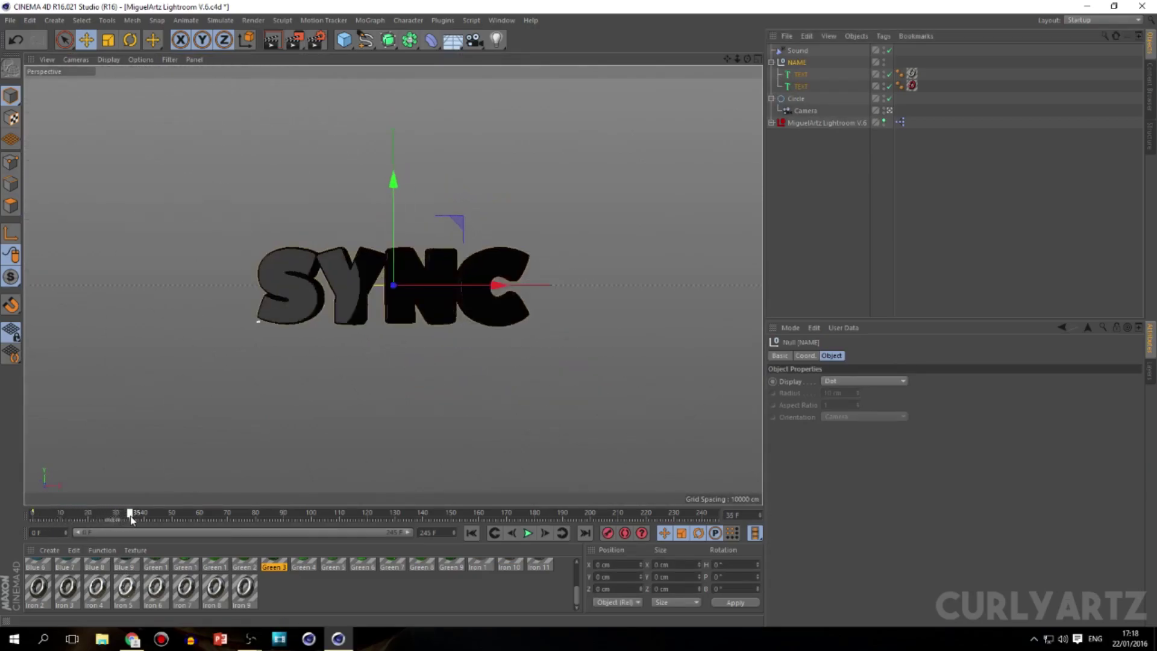
pyautogui.click(797, 100)
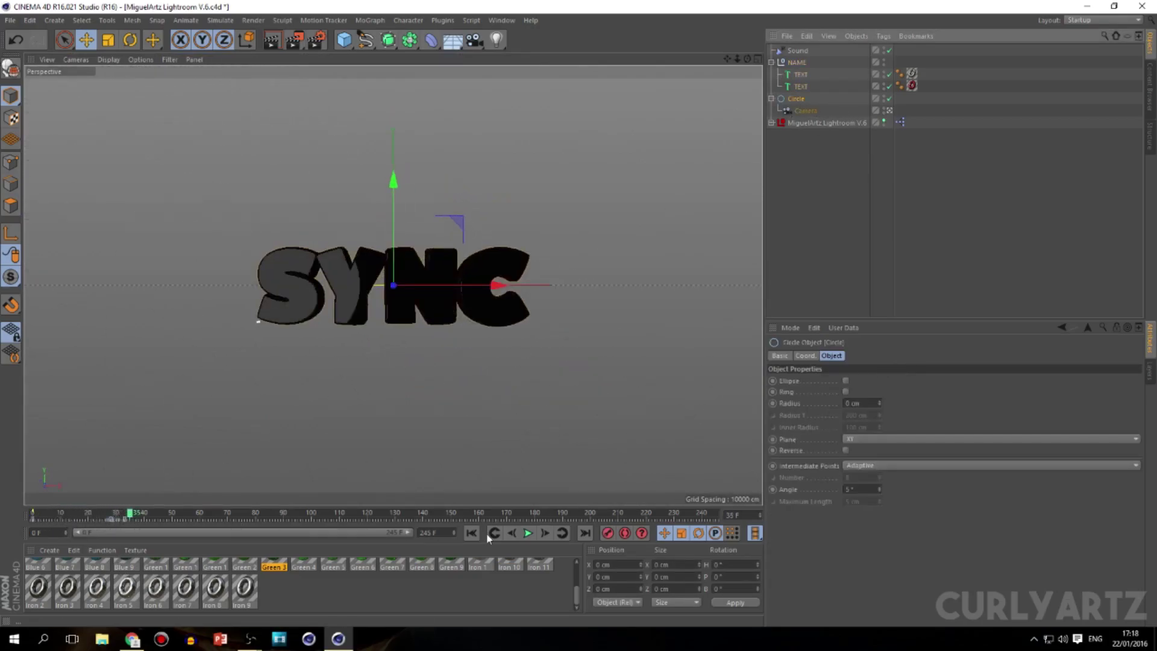
pyautogui.moveTo(424, 530); pyautogui.dragTo(161, 541)
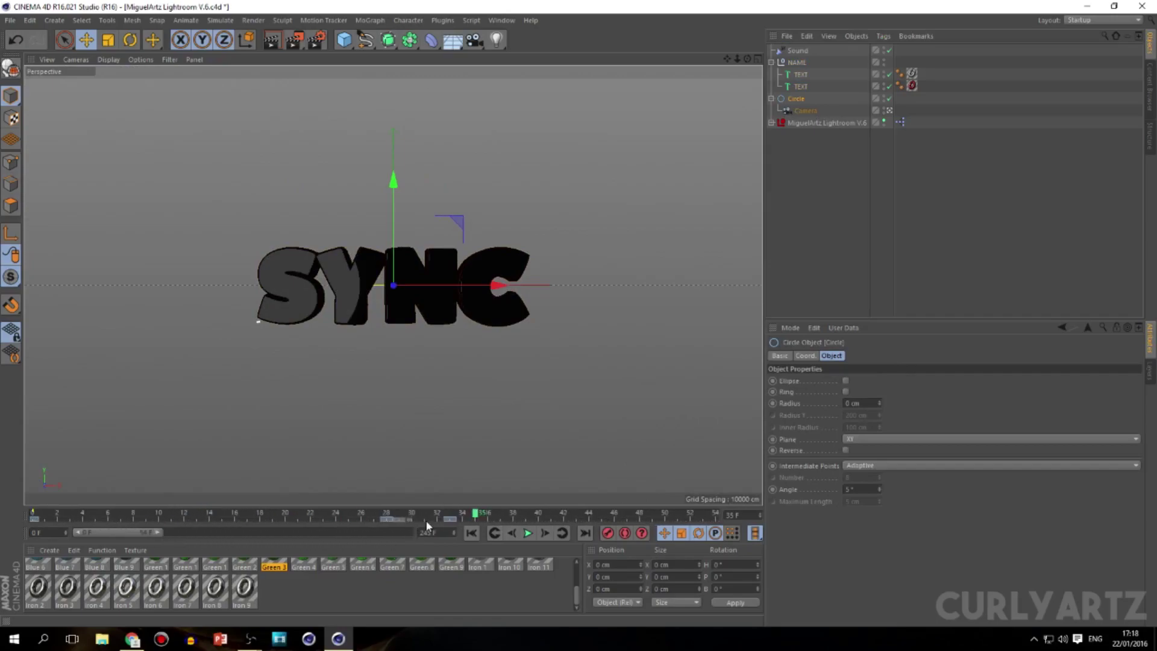
pyautogui.click(796, 64)
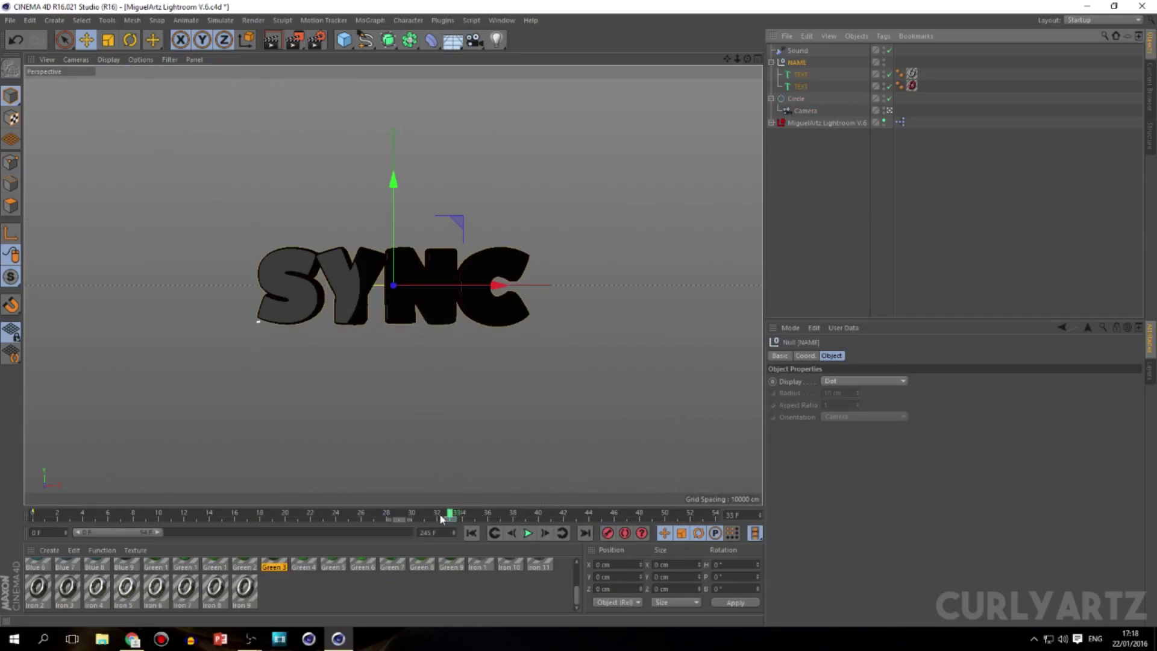
pyautogui.moveTo(449, 513); pyautogui.dragTo(32, 513)
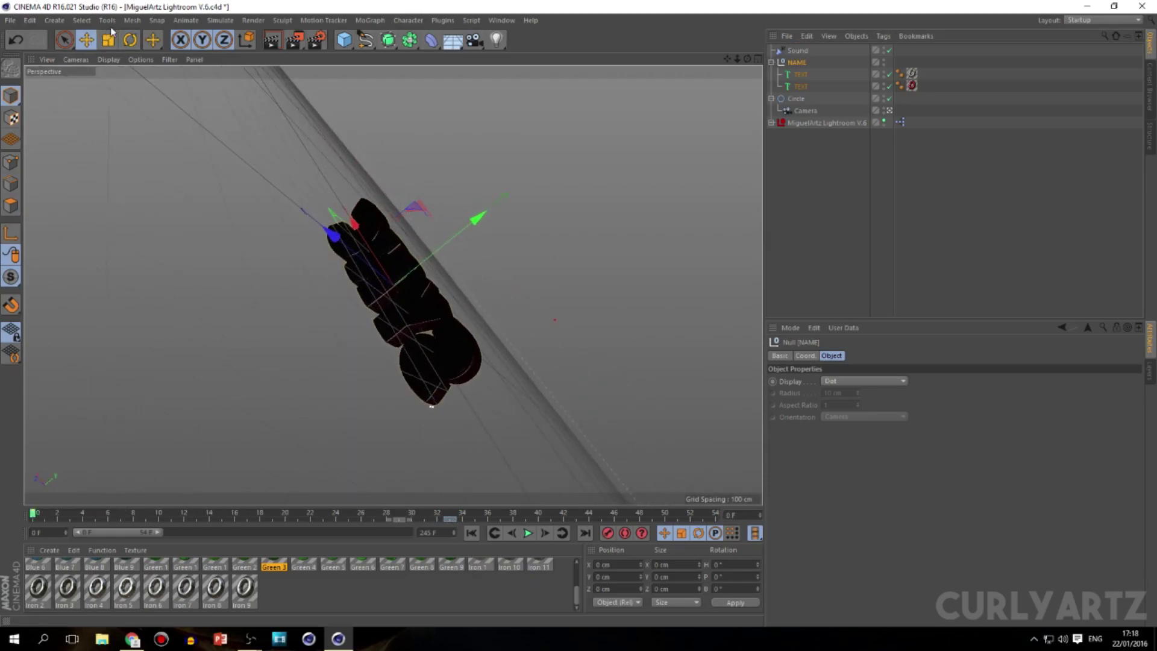
pyautogui.press('r')
pyautogui.moveTo(415, 246)
pyautogui.mouseDown()
pyautogui.moveTo(394, 232)
pyautogui.moveTo(358, 256)
pyautogui.moveTo(315, 341)
pyautogui.moveTo(359, 363)
pyautogui.moveTo(445, 338)
pyautogui.moveTo(458, 269)
pyautogui.moveTo(405, 233)
pyautogui.mouseUp()
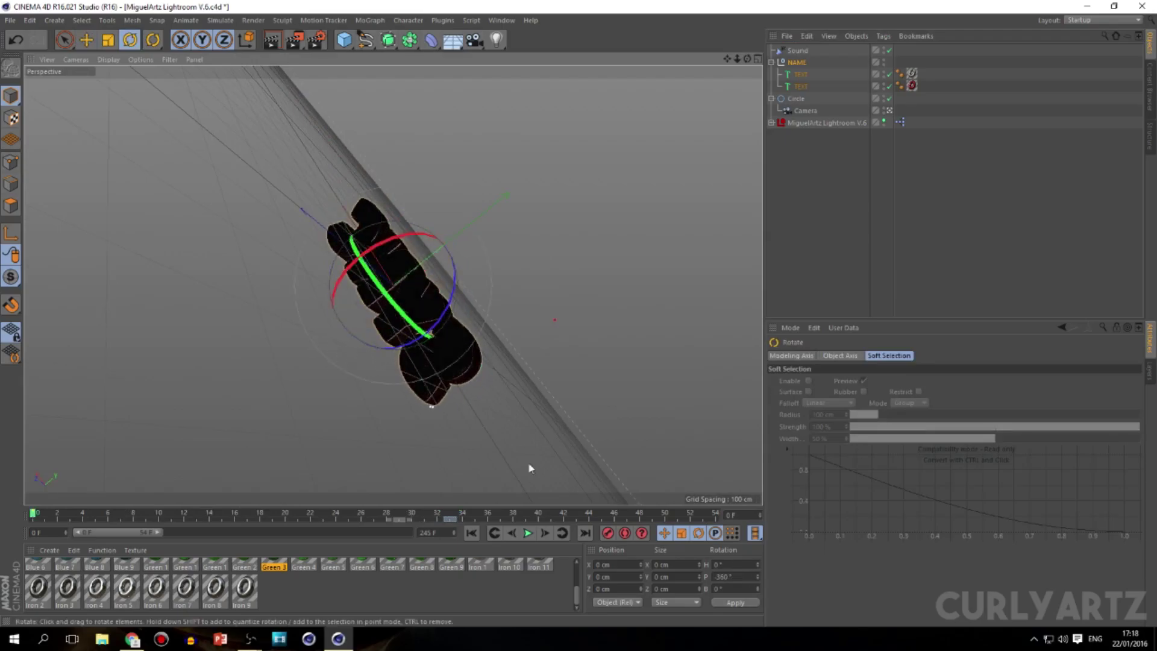
# Play the animation from frame 0, stop it, and widen the timeline's preview range.
pyautogui.click(527, 533)
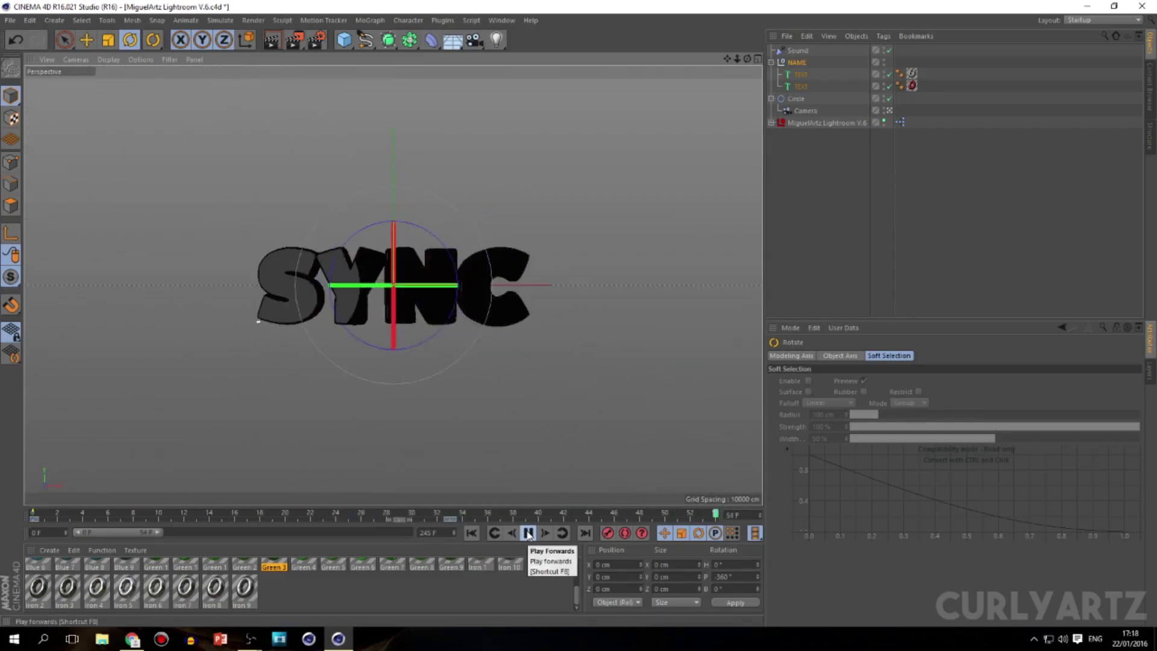
pyautogui.click(527, 533)
pyautogui.doubleClick(233, 531)
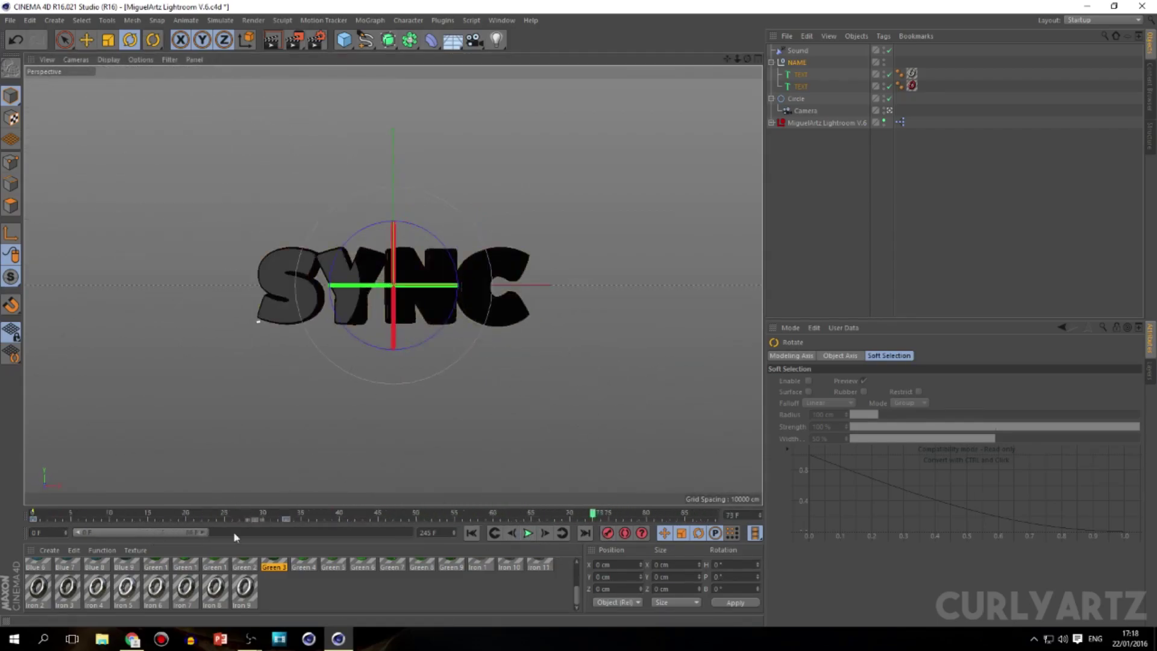
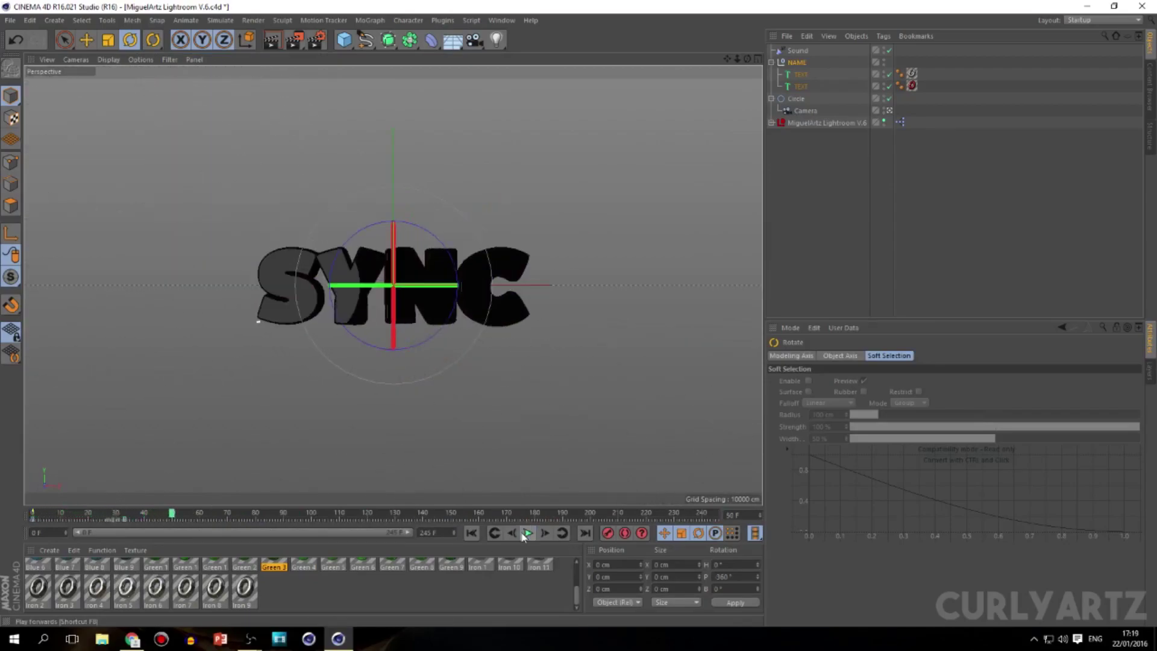
# Scrub through the animation to frame 61 and try rotating the NAME null there.
pyautogui.moveTo(144, 507)
pyautogui.mouseDown()
pyautogui.moveTo(109, 516)
pyautogui.moveTo(139, 516)
pyautogui.mouseUp()
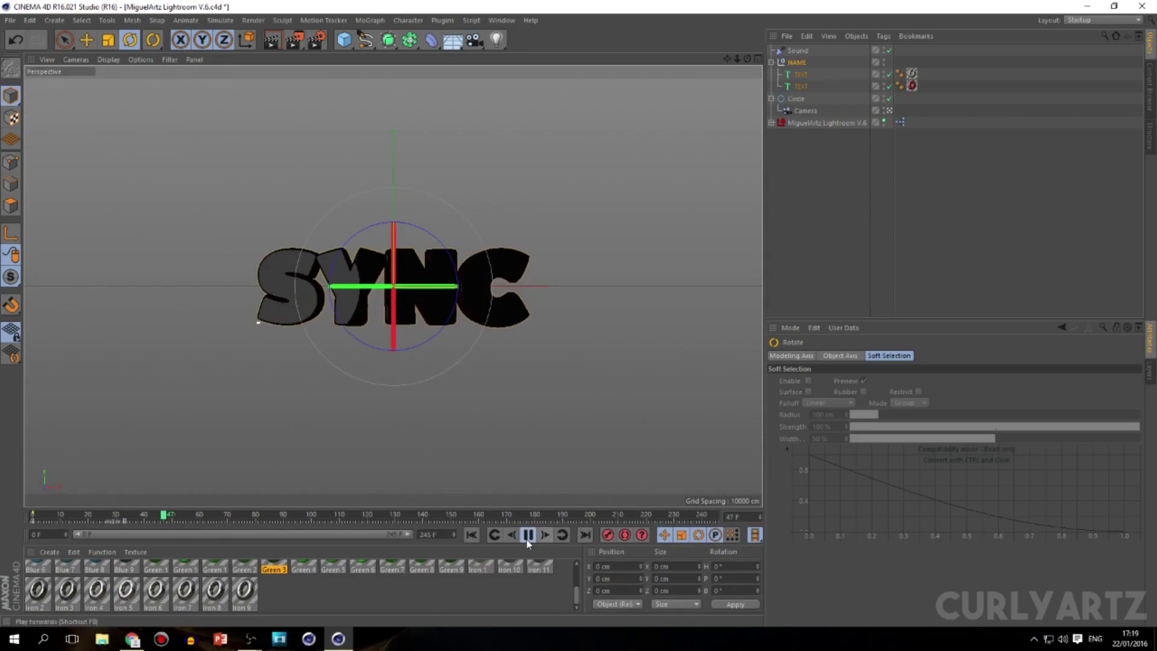
pyautogui.click(104, 519)
pyautogui.moveTo(447, 282); pyautogui.dragTo(466, 259)
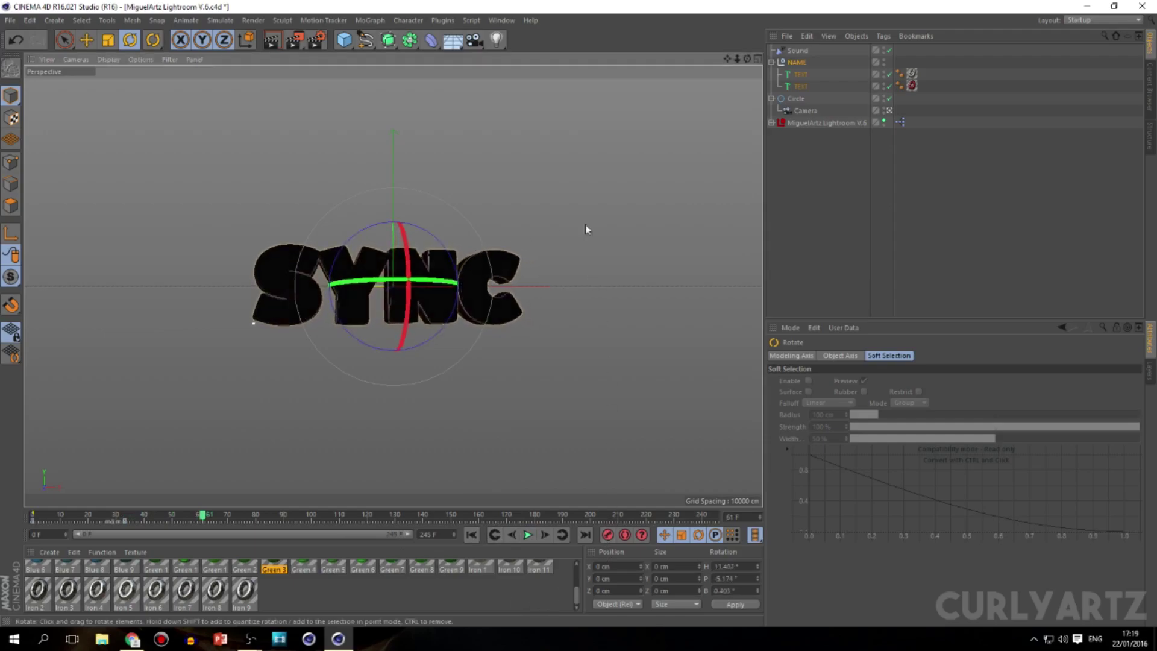
# Select the Circle rig, tilt its view of the text at frame 61, and record a keyframe.
pyautogui.click(796, 98)
pyautogui.moveTo(434, 263); pyautogui.dragTo(412, 290)
pyautogui.click(608, 541)
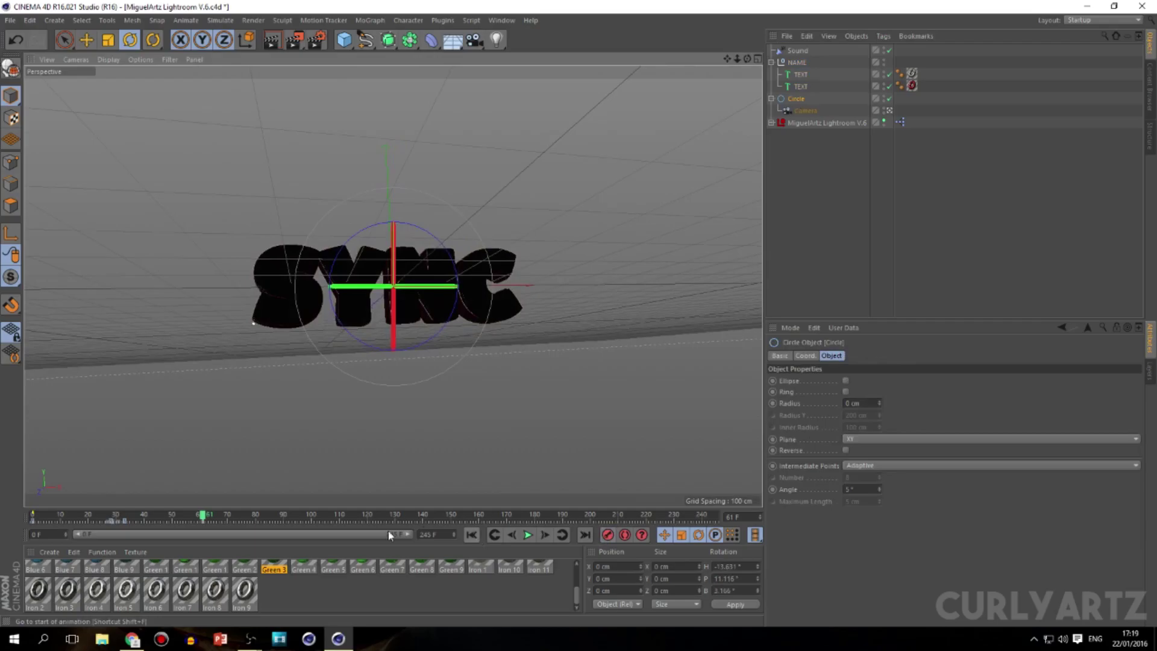
# Shorten the preview range to about 120 frames and delete the Circle's keyframe at frame 61.
pyautogui.moveTo(405, 537); pyautogui.dragTo(246, 536)
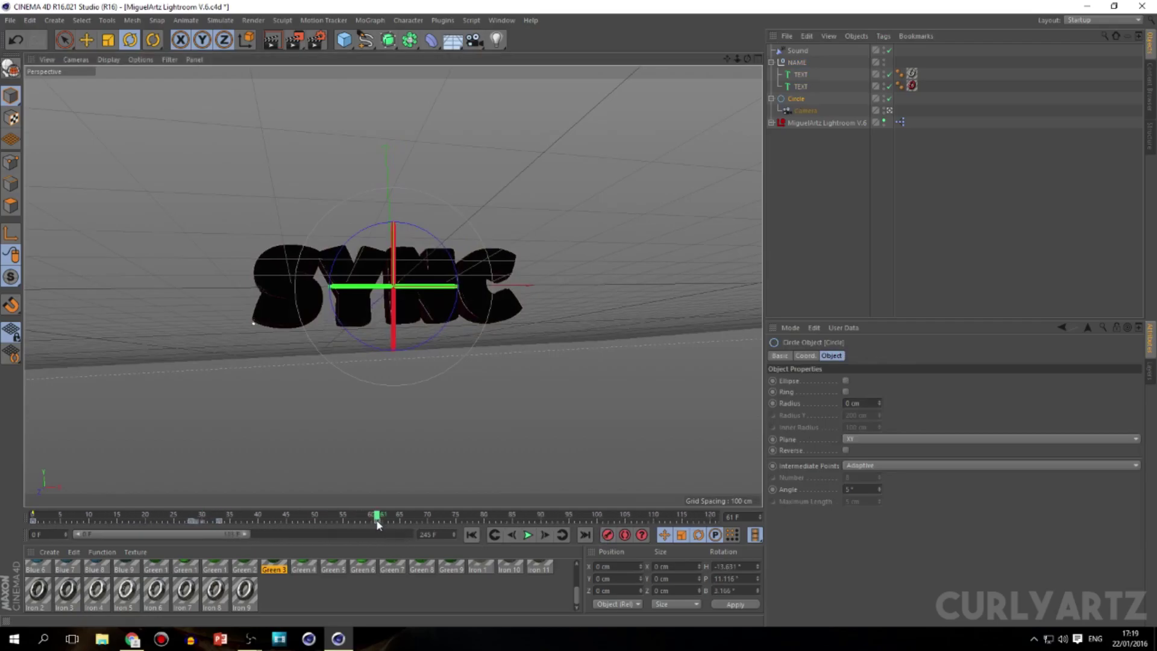
pyautogui.click(377, 522)
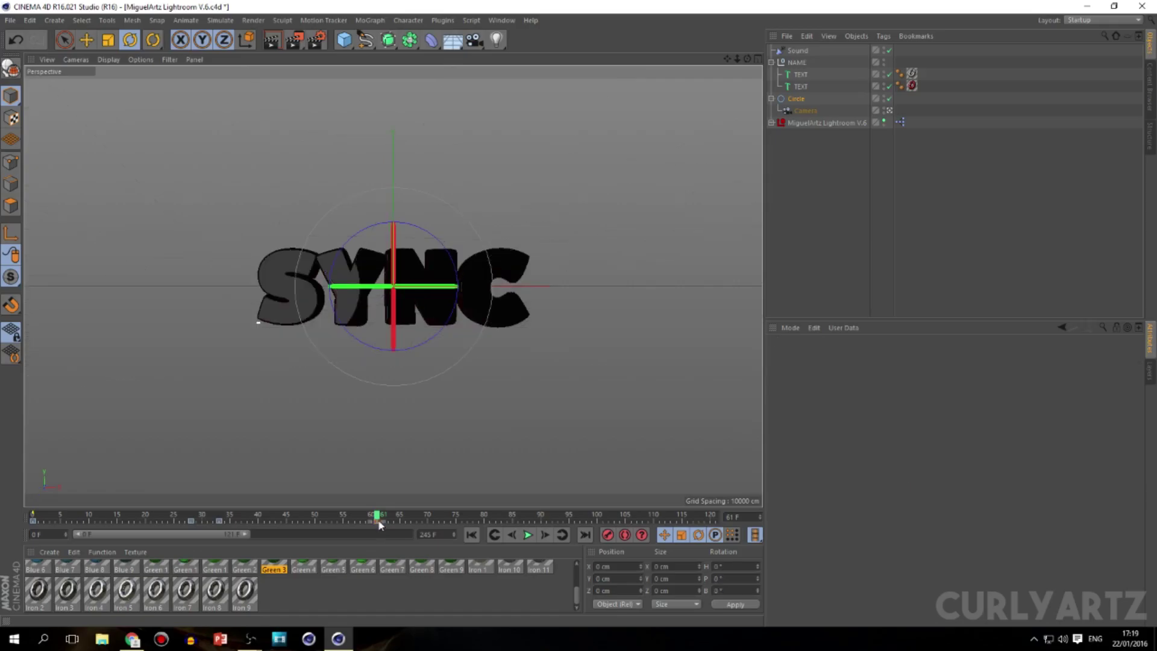
# Rotate the Circle at frame 56 to about H 3.4°, P 3.1°, B 1.6° and record a keyframe.
pyautogui.click(513, 537)
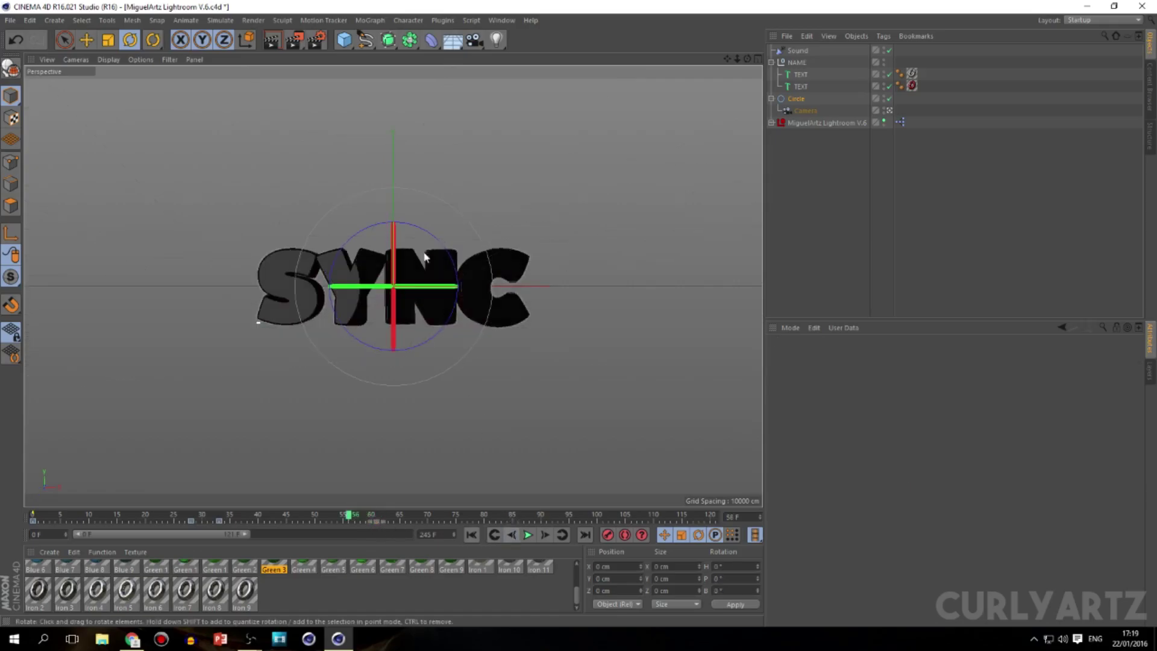
pyautogui.moveTo(415, 259); pyautogui.dragTo(423, 268)
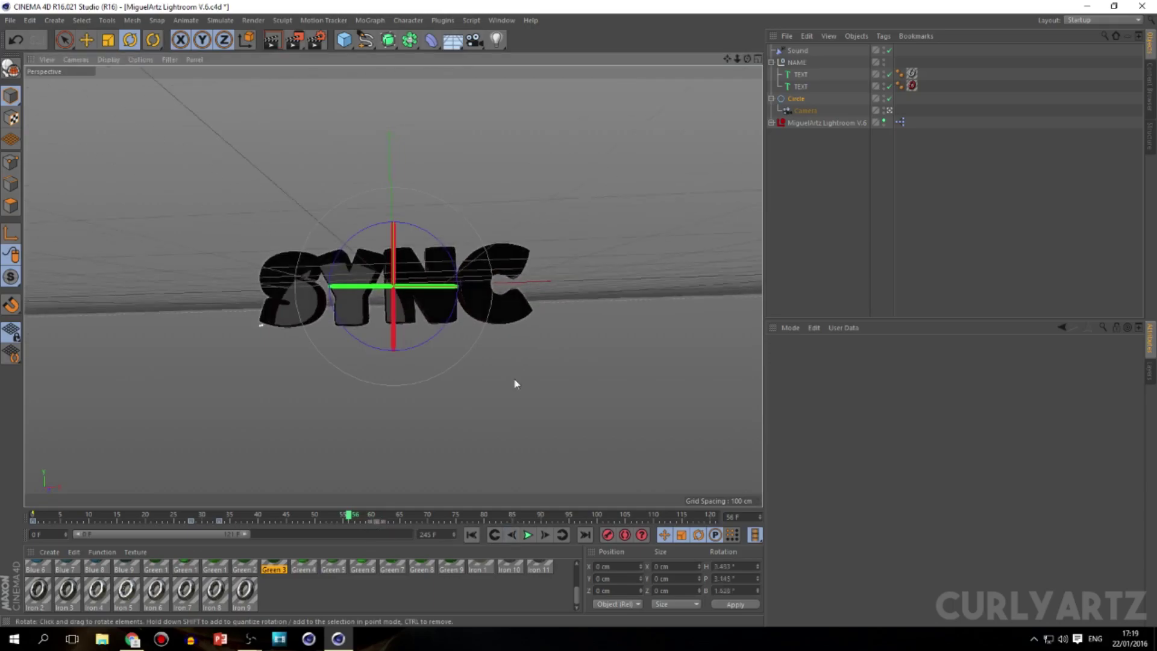
pyautogui.click(610, 537)
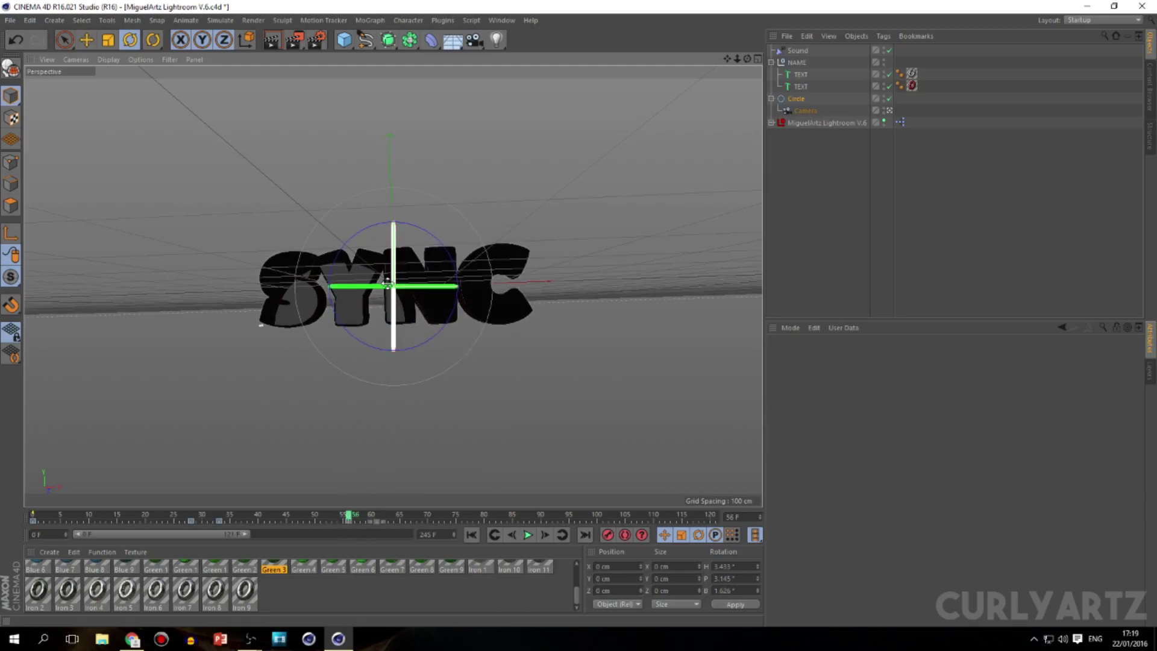
# Rotate the Circle at frame 61 to about H -29°, P -1°, B -11° and record a keyframe.
pyautogui.click(547, 535)
pyautogui.click(350, 518)
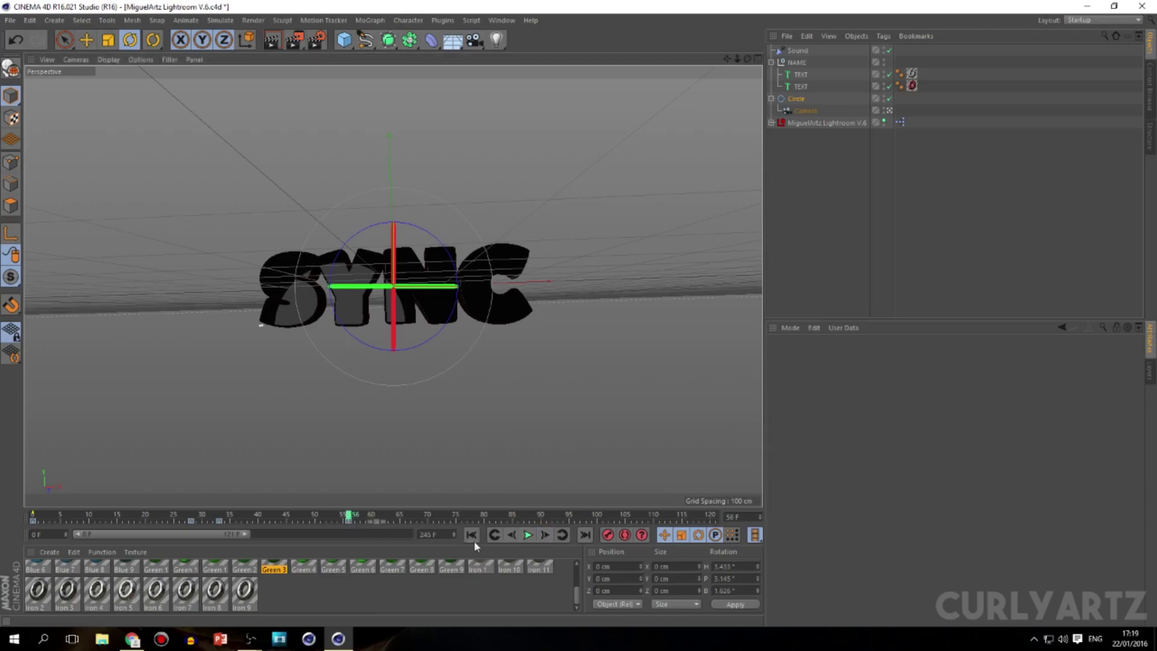
pyautogui.click(545, 535)
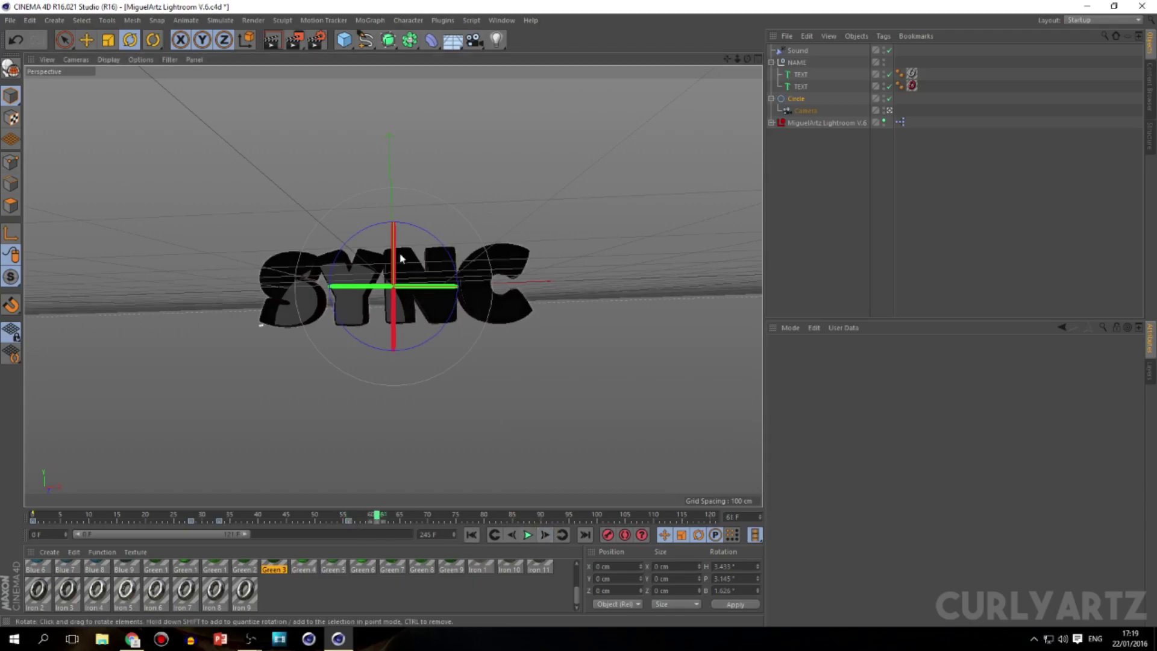
pyautogui.moveTo(367, 276)
pyautogui.mouseDown()
pyautogui.moveTo(273, 237)
pyautogui.moveTo(320, 284)
pyautogui.moveTo(362, 292)
pyautogui.mouseUp()
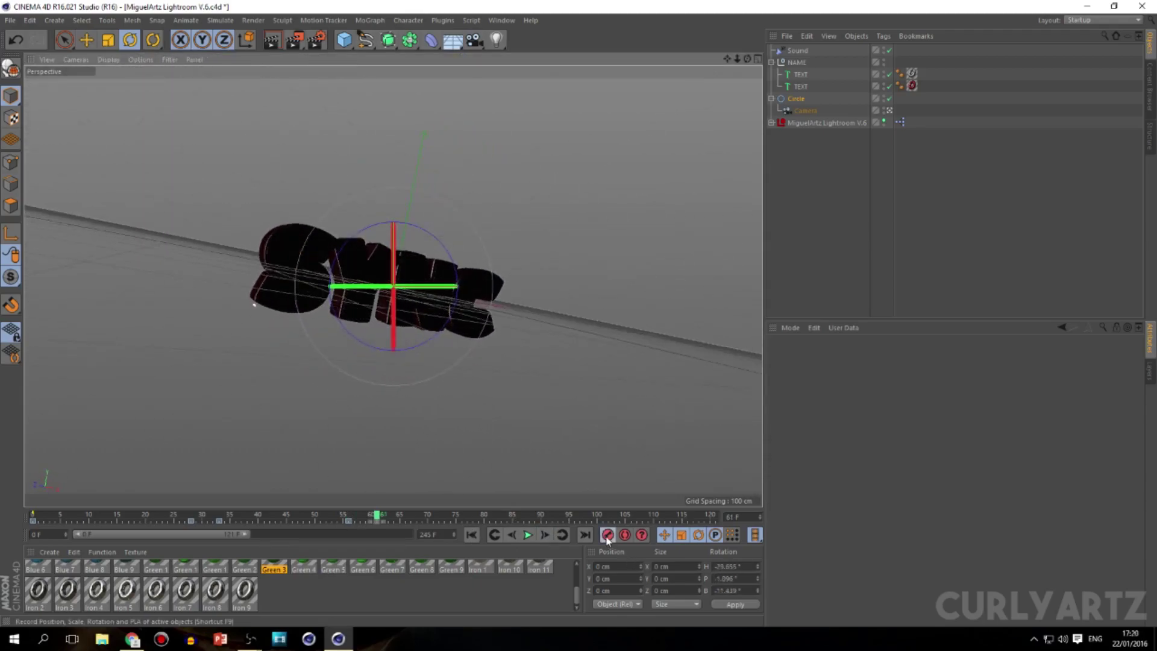
# Play back the camera move and re-record frame 61 with the Circle at about -46° heading and -14.5° bank.
pyautogui.moveTo(376, 518); pyautogui.dragTo(147, 516)
pyautogui.click(527, 535)
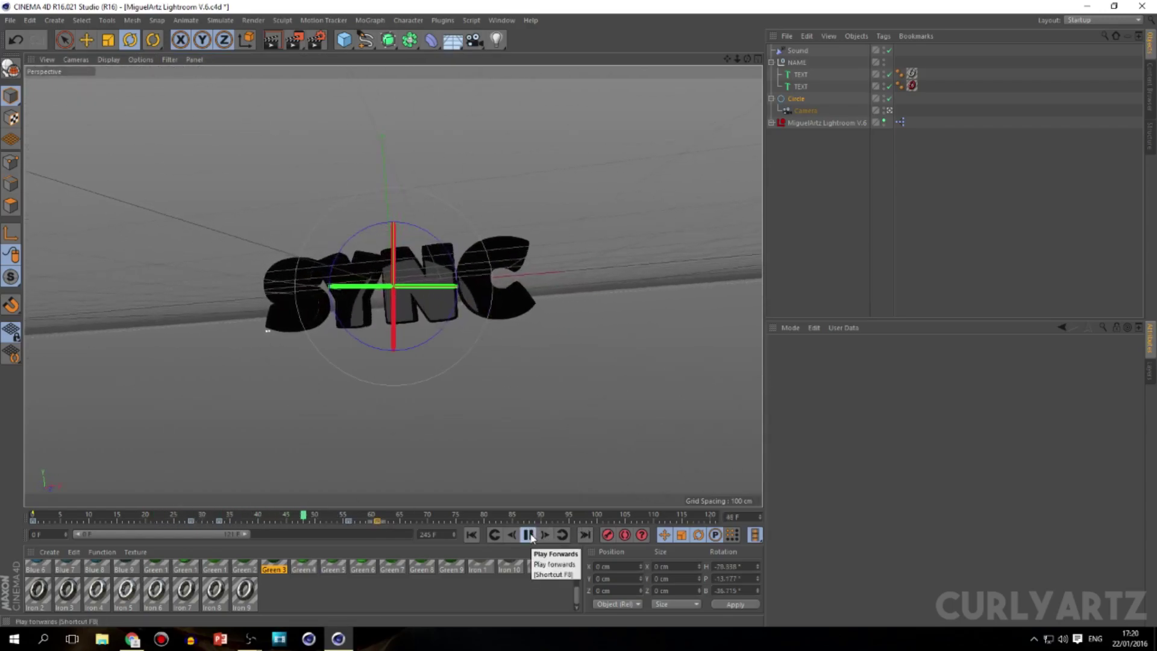
pyautogui.click(531, 535)
pyautogui.click(377, 519)
pyautogui.moveTo(433, 274); pyautogui.dragTo(393, 266)
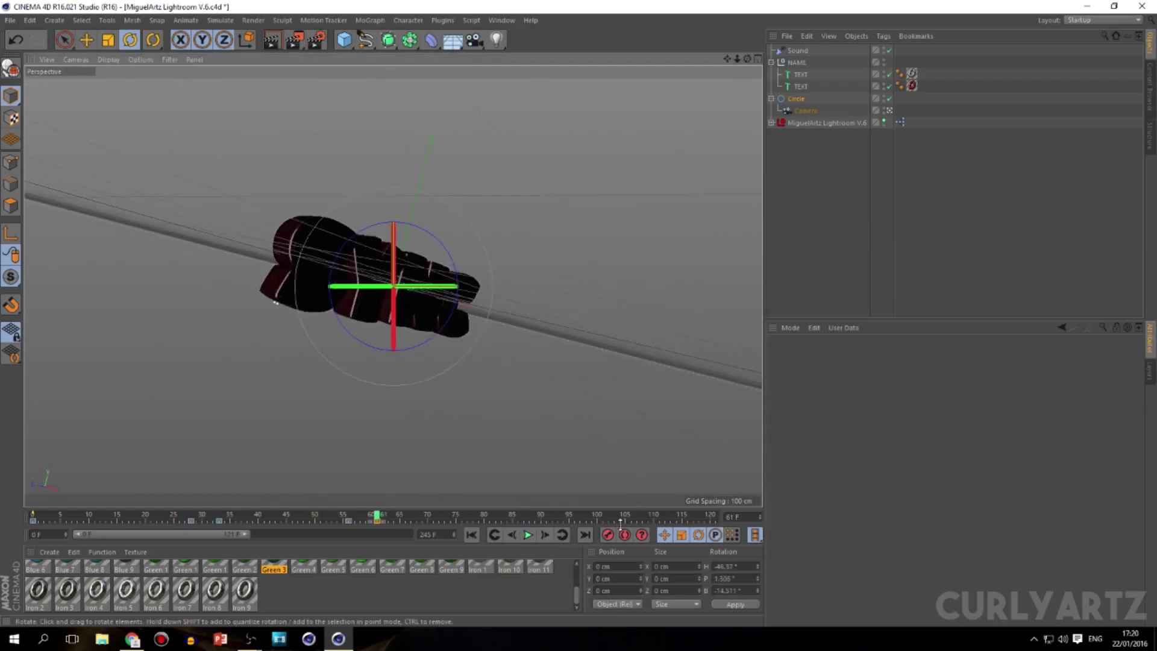
# Play the animation from frame 5 and again from about frame 53 to check the camera move's timing.
pyautogui.moveTo(362, 520); pyautogui.dragTo(60, 468)
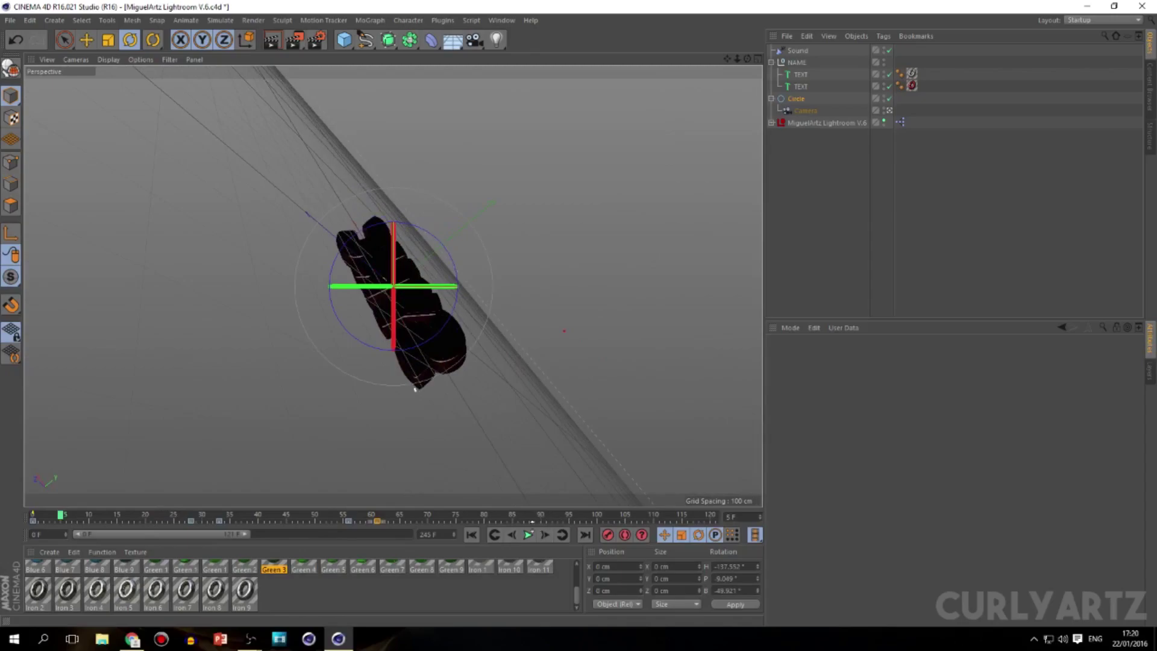
pyautogui.click(528, 535)
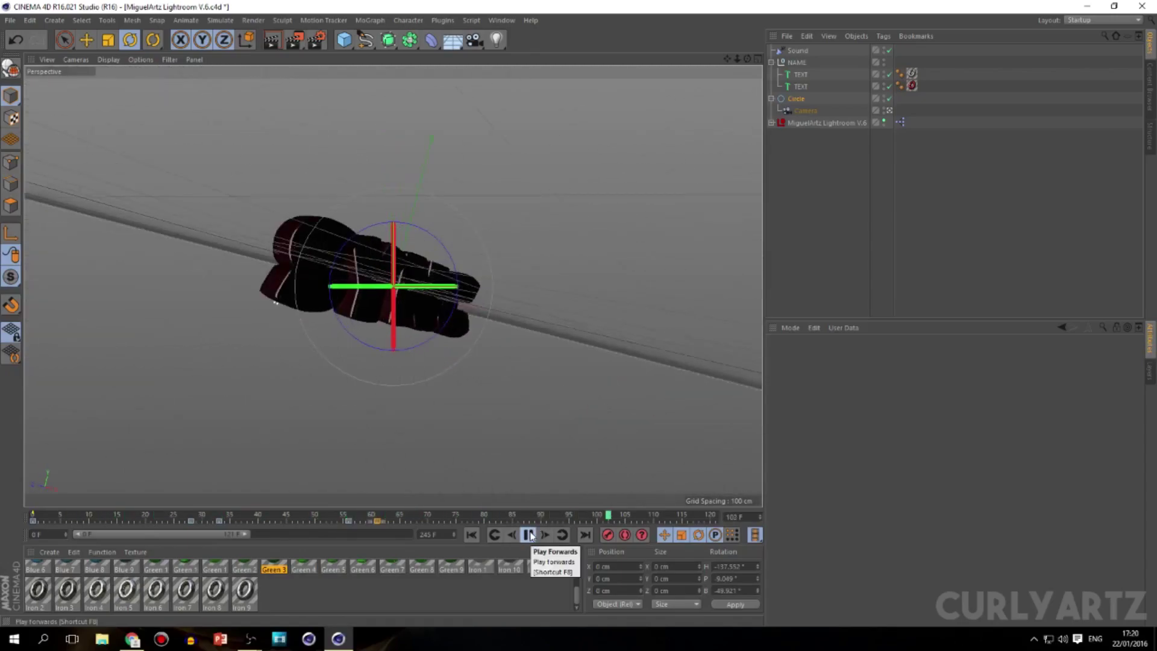
pyautogui.click(528, 535)
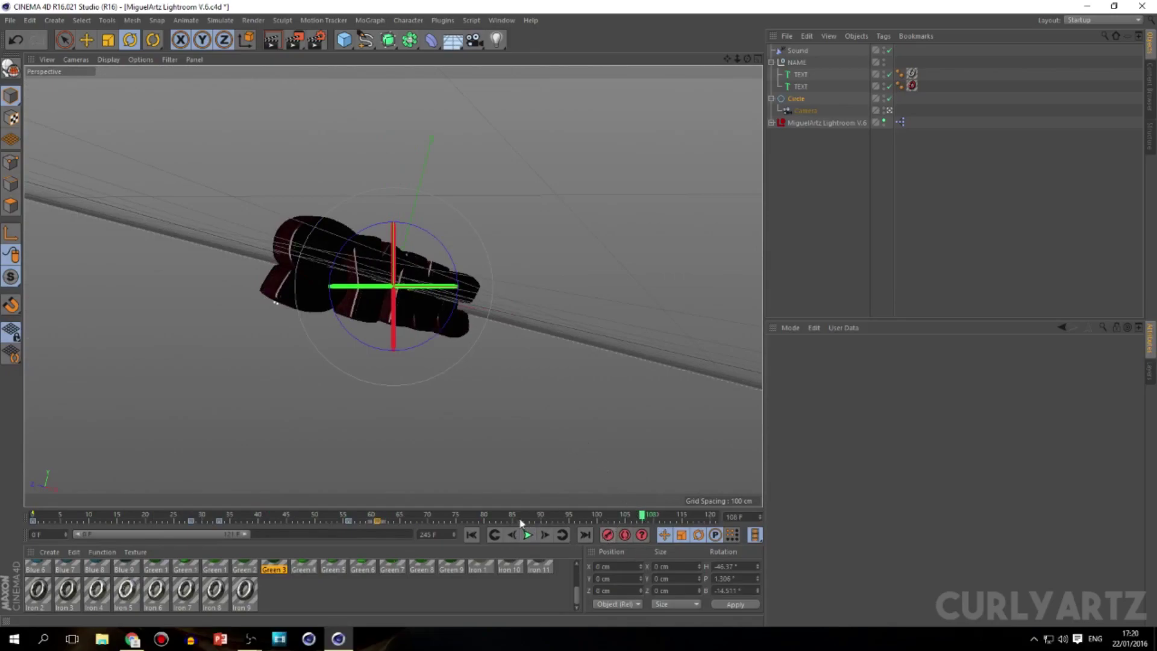
pyautogui.click(330, 517)
pyautogui.click(528, 536)
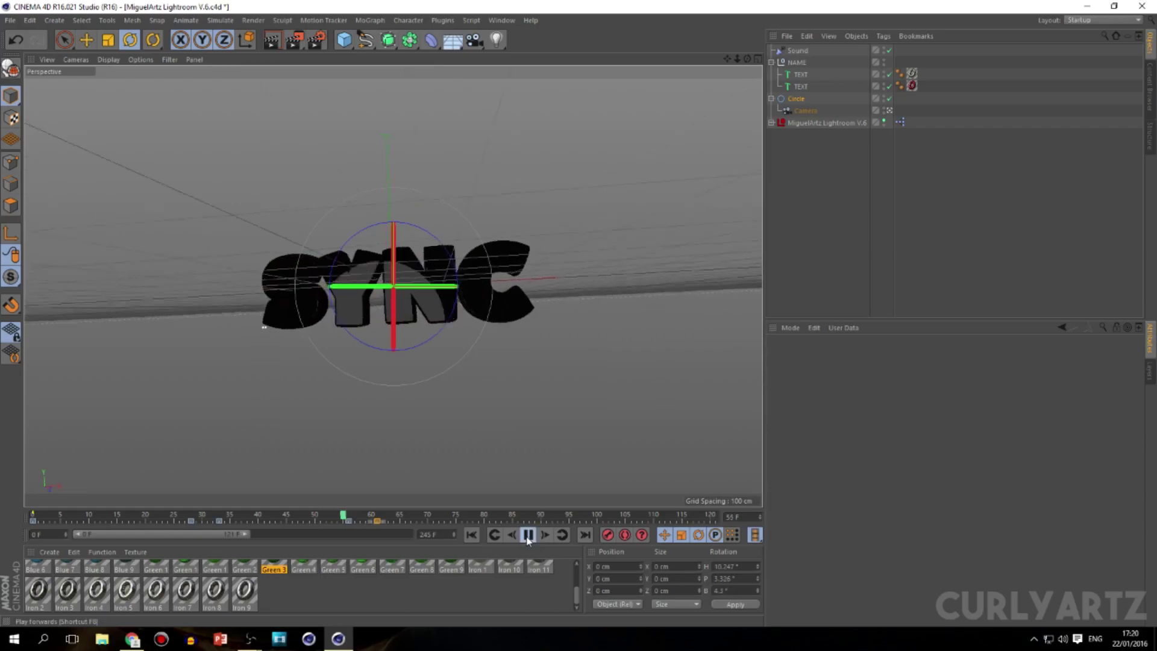
pyautogui.click(528, 535)
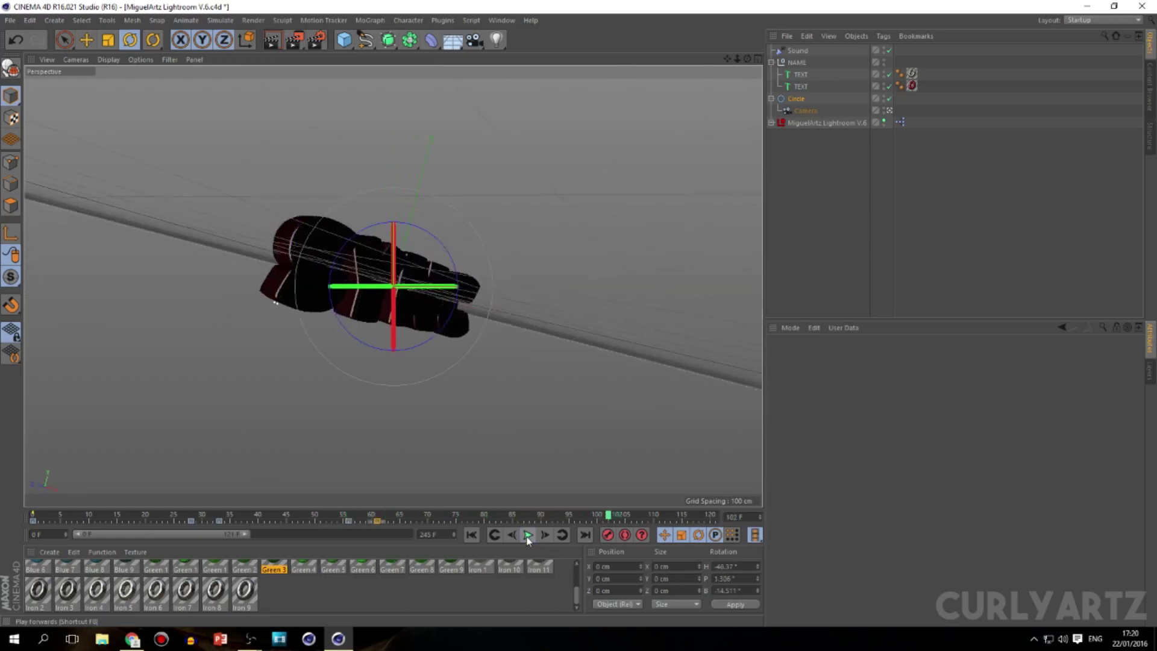
# Rotate the Circle at frame 97 to about H -56°, P 6.5°, B -14.5° and record a keyframe.
pyautogui.click(516, 535)
pyautogui.moveTo(427, 266); pyautogui.dragTo(411, 281)
pyautogui.click(606, 535)
# Keyframe the Circle at frame 102 with about H 44°, P -3°, B 15° and play back the move.
pyautogui.moveTo(581, 519); pyautogui.dragTo(585, 428)
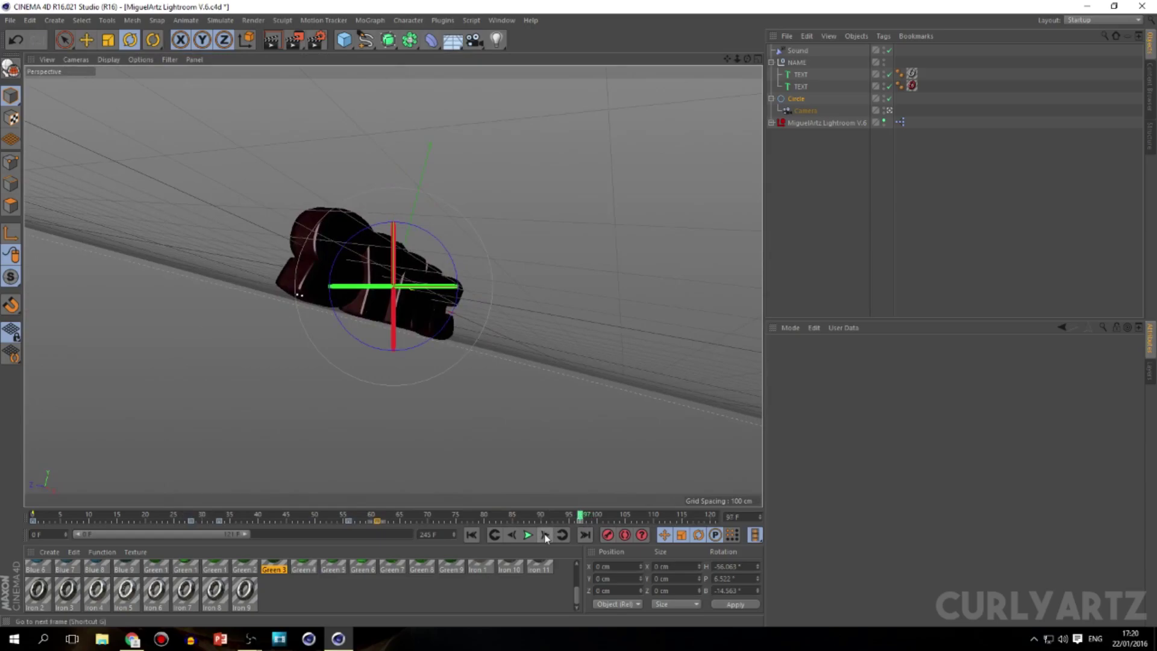
pyautogui.moveTo(504, 418); pyautogui.dragTo(504, 301)
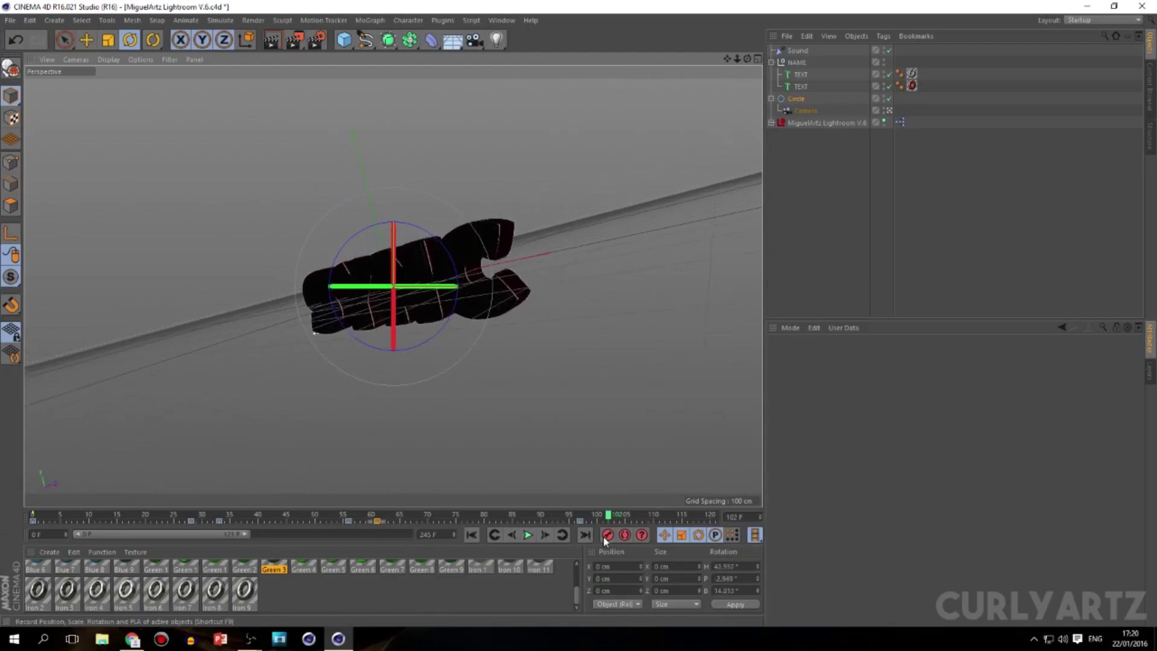
pyautogui.moveTo(603, 522); pyautogui.dragTo(355, 516)
pyautogui.click(529, 536)
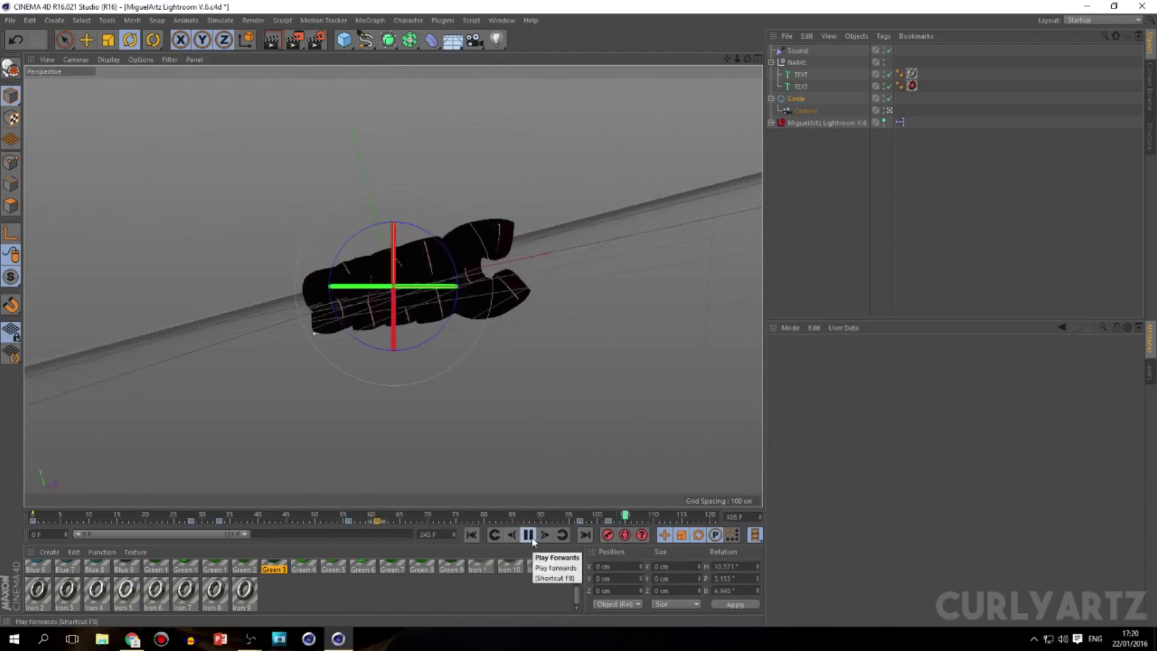
pyautogui.click(530, 536)
# Extend the preview range to 245 F and play the animation from frame 88 to find the next beat.
pyautogui.moveTo(251, 536); pyautogui.dragTo(410, 535)
pyautogui.click(274, 516)
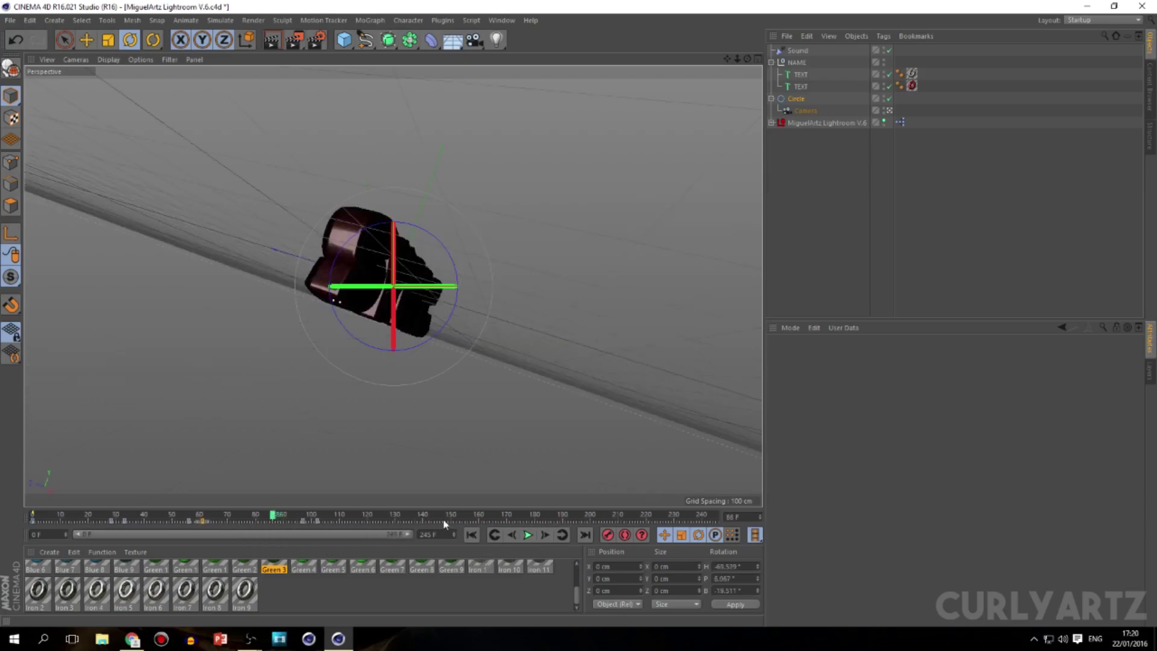
pyautogui.click(527, 536)
pyautogui.click(528, 536)
# Keyframe the Circle at frame 115, and at frame 120 with a rotation of about H -4°, P 22°, B 19°.
pyautogui.click(512, 534)
pyautogui.click(512, 534)
pyautogui.click(512, 533)
pyautogui.click(512, 534)
pyautogui.click(512, 534)
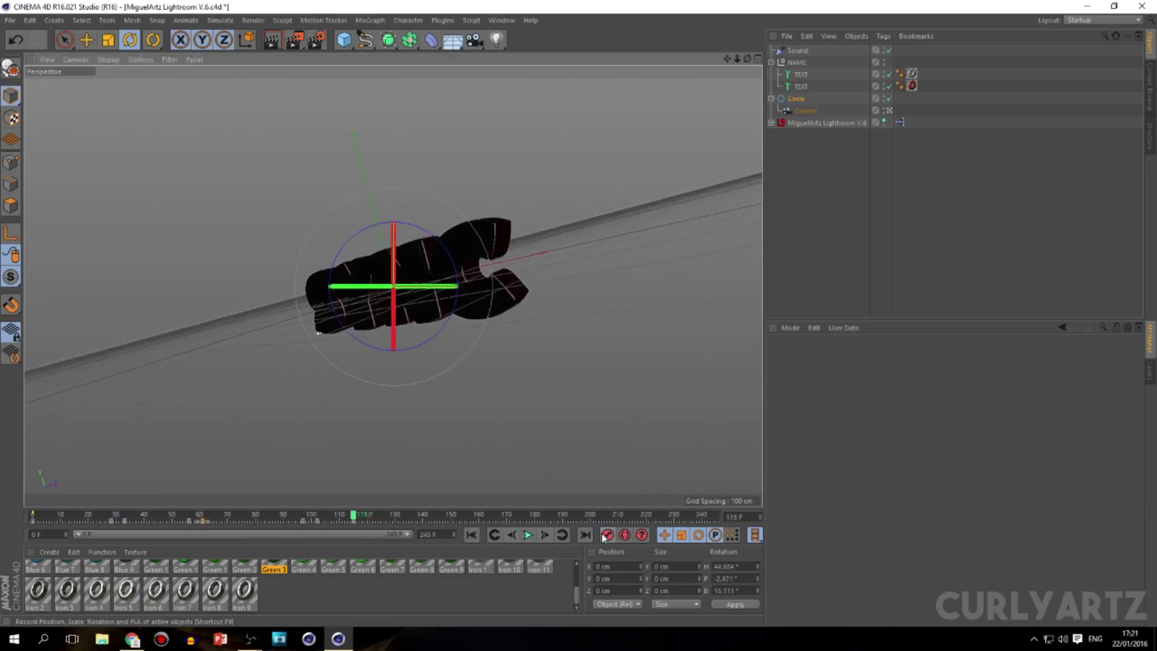
pyautogui.click(542, 534)
pyautogui.moveTo(434, 262); pyautogui.dragTo(347, 324)
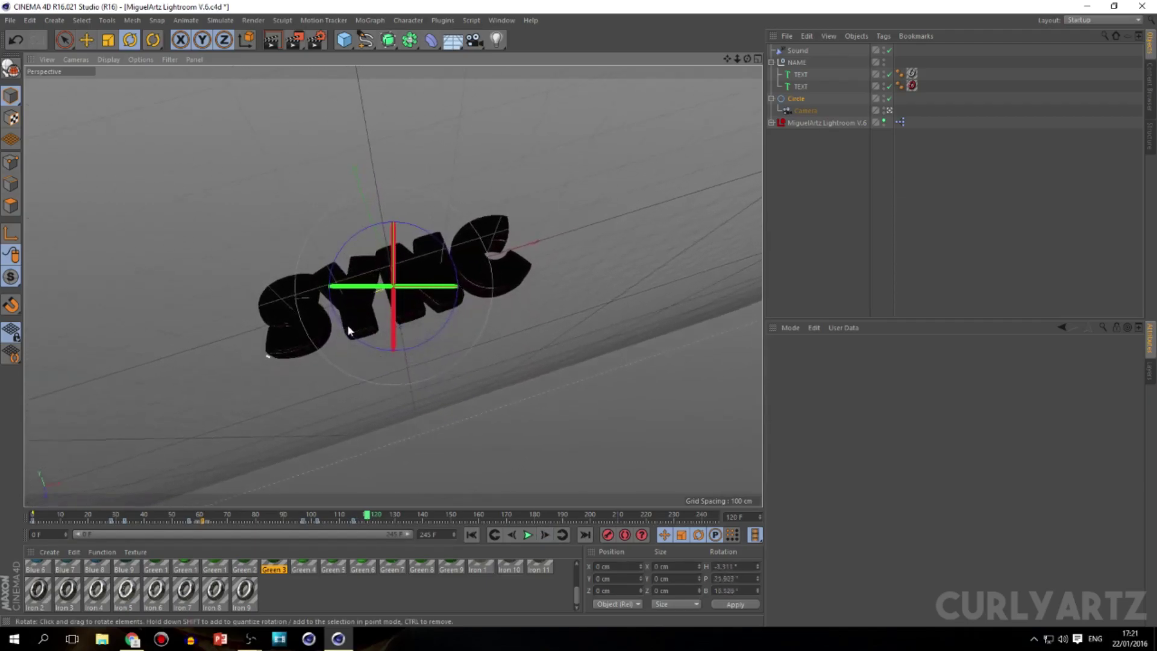
# Play the animation from about frame 76 to check the newest camera move against the music.
pyautogui.moveTo(369, 517); pyautogui.dragTo(244, 517)
pyautogui.click(534, 536)
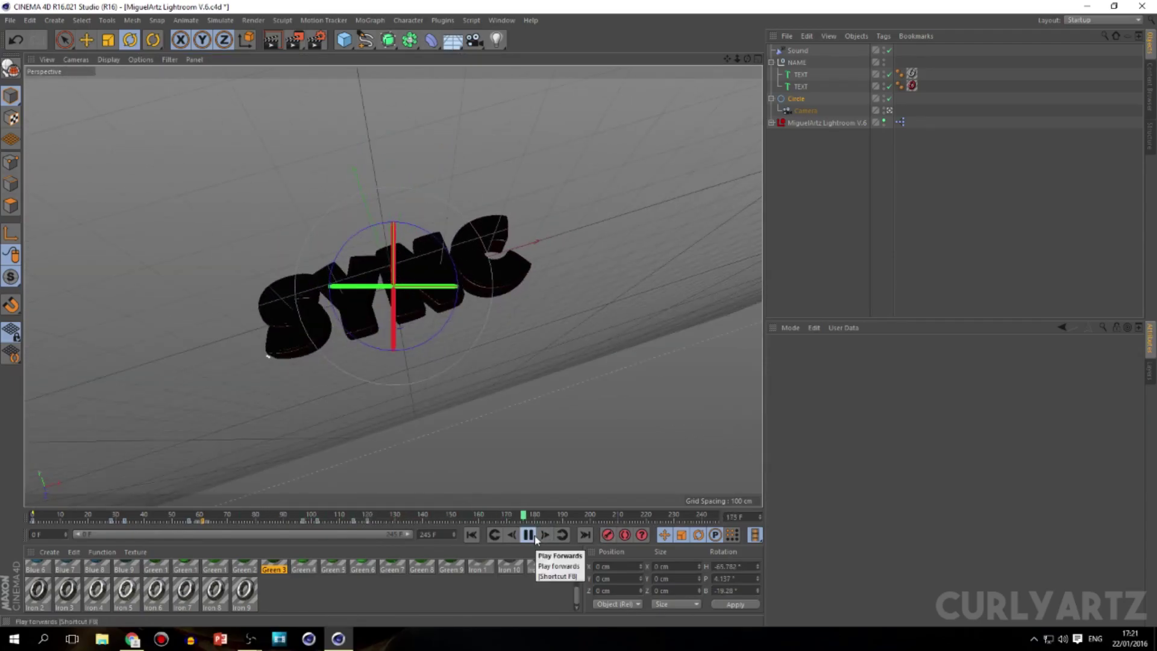
pyautogui.click(535, 537)
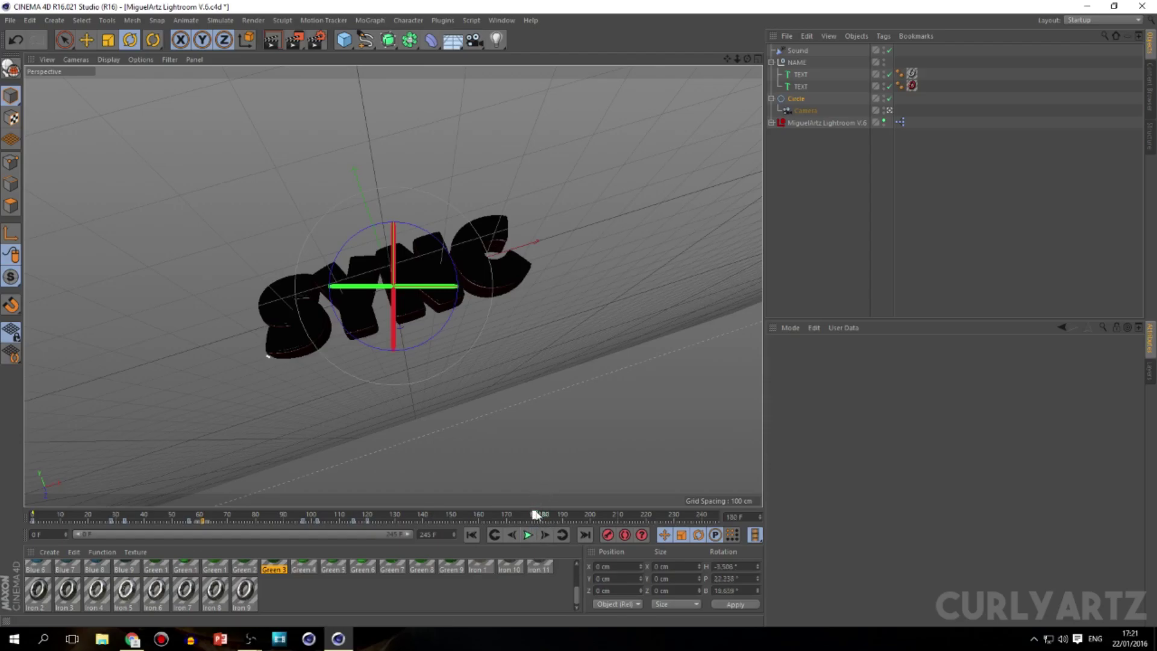
# Keyframe the Circle at frame 180 with about H 1°, P 24°, B 17° and play the animation from frame 0.
pyautogui.moveTo(424, 278); pyautogui.dragTo(448, 289)
pyautogui.click(608, 535)
pyautogui.moveTo(535, 516); pyautogui.dragTo(302, 516)
pyautogui.moveTo(297, 473); pyautogui.dragTo(27, 458)
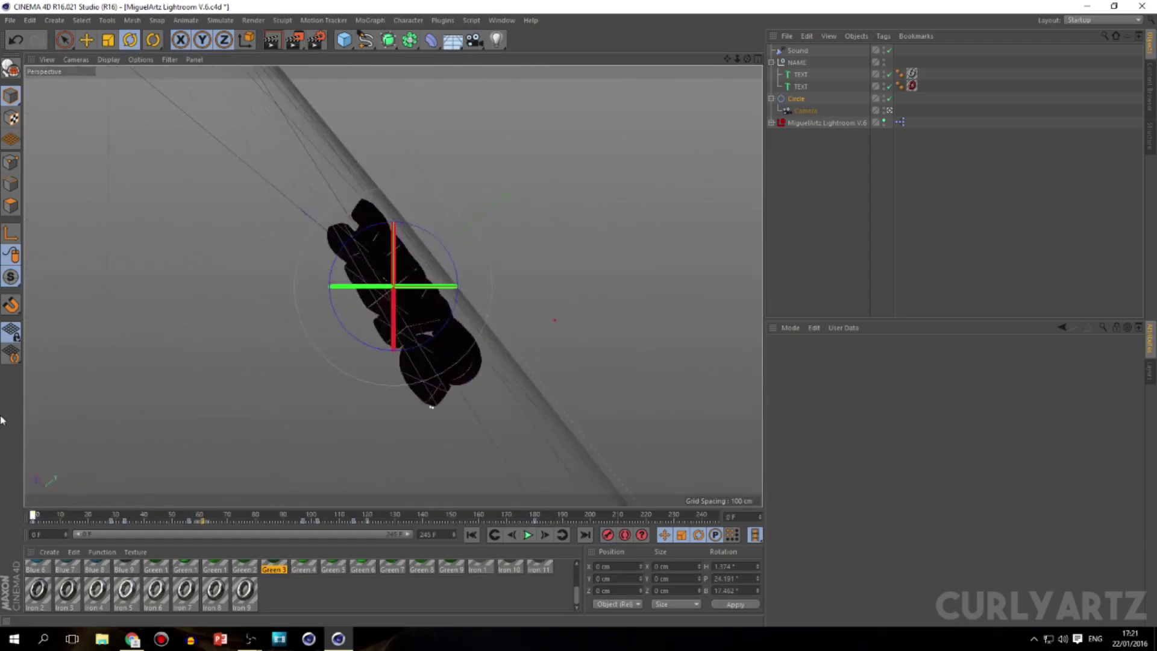
pyautogui.click(529, 534)
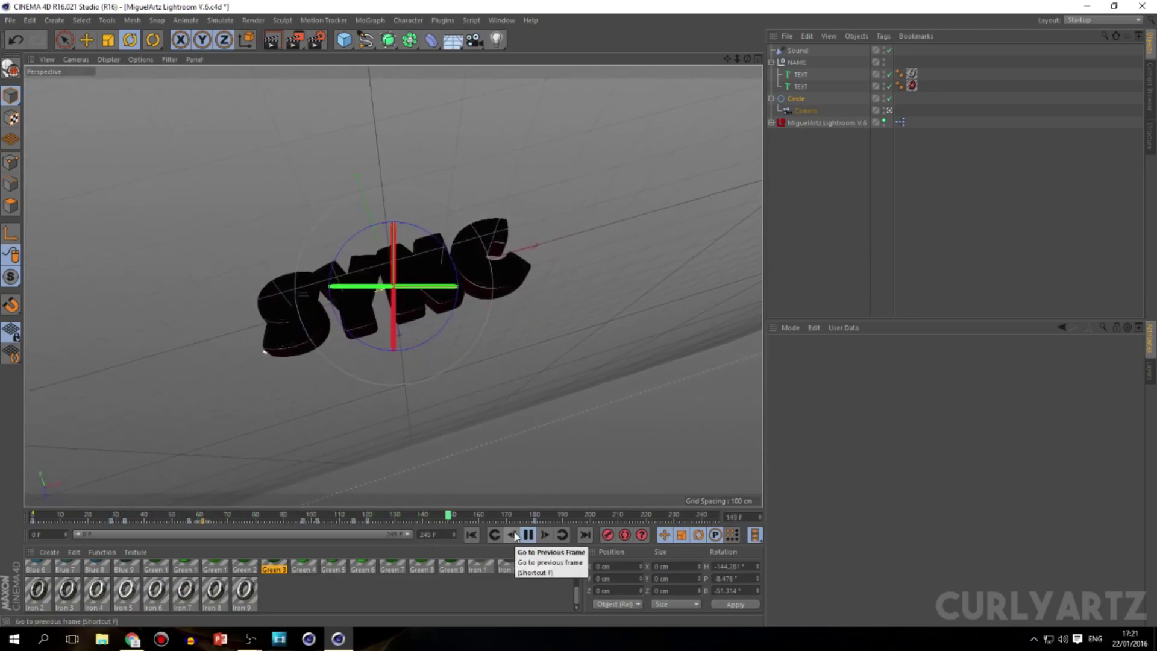
pyautogui.click(528, 535)
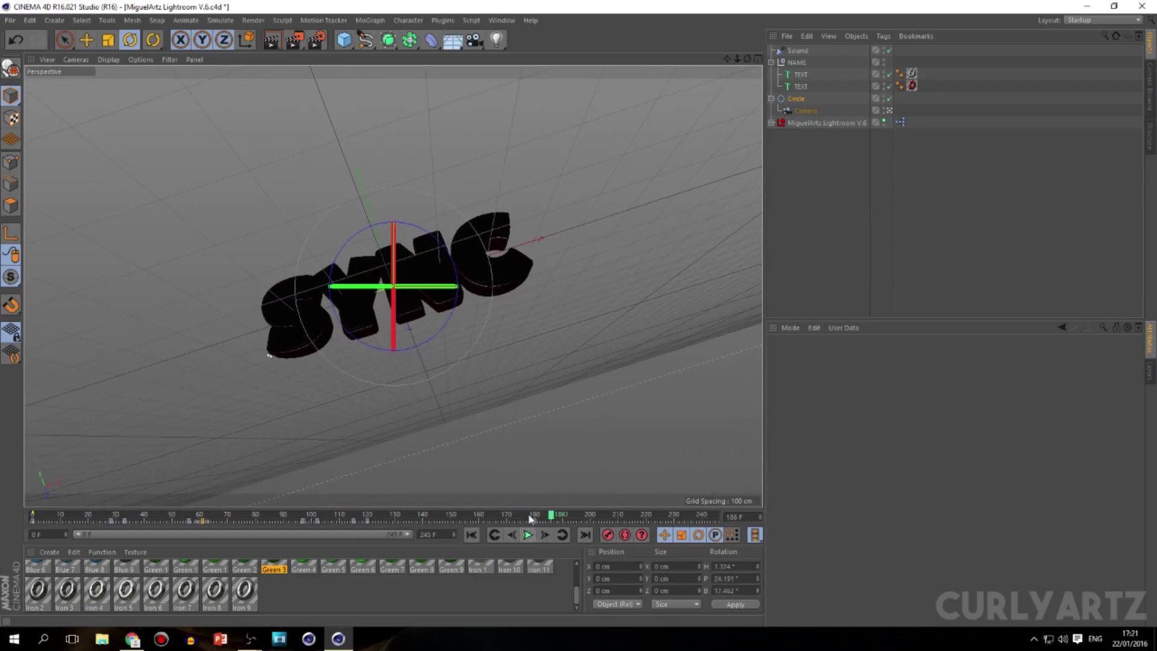
# Delete the Circle's frame 180 keyframe and record a new one there with the Circle rolled to about 143° bank.
pyautogui.moveTo(535, 519)
pyautogui.mouseDown()
pyautogui.moveTo(369, 520)
pyautogui.moveTo(522, 518)
pyautogui.mouseUp()
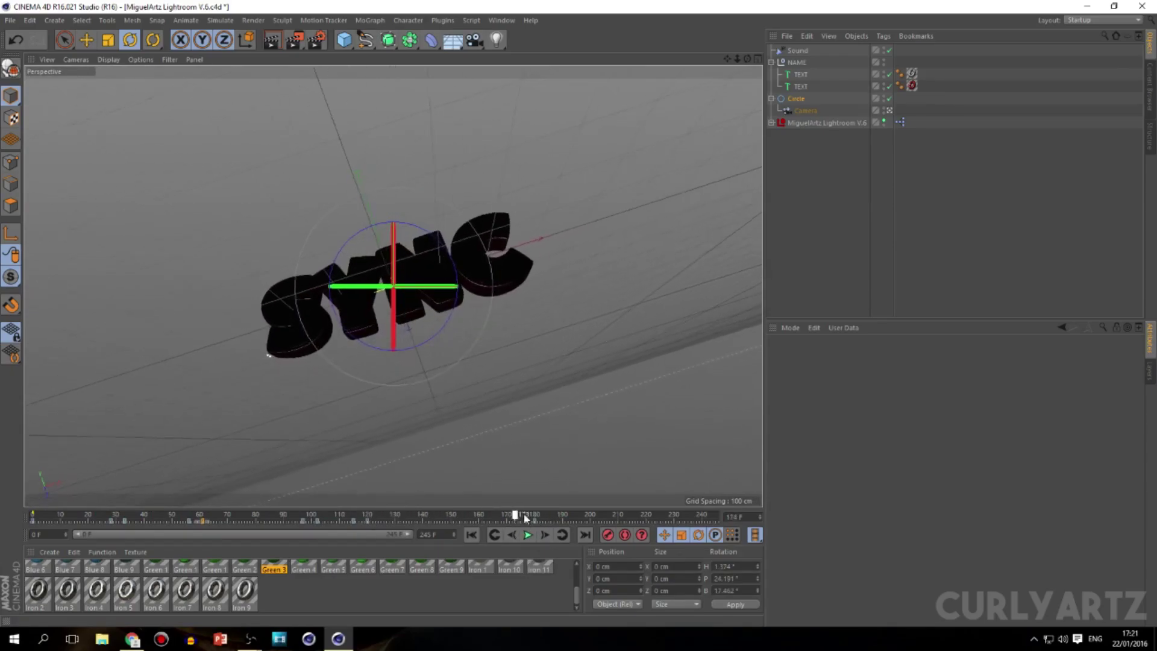
pyautogui.click(536, 522)
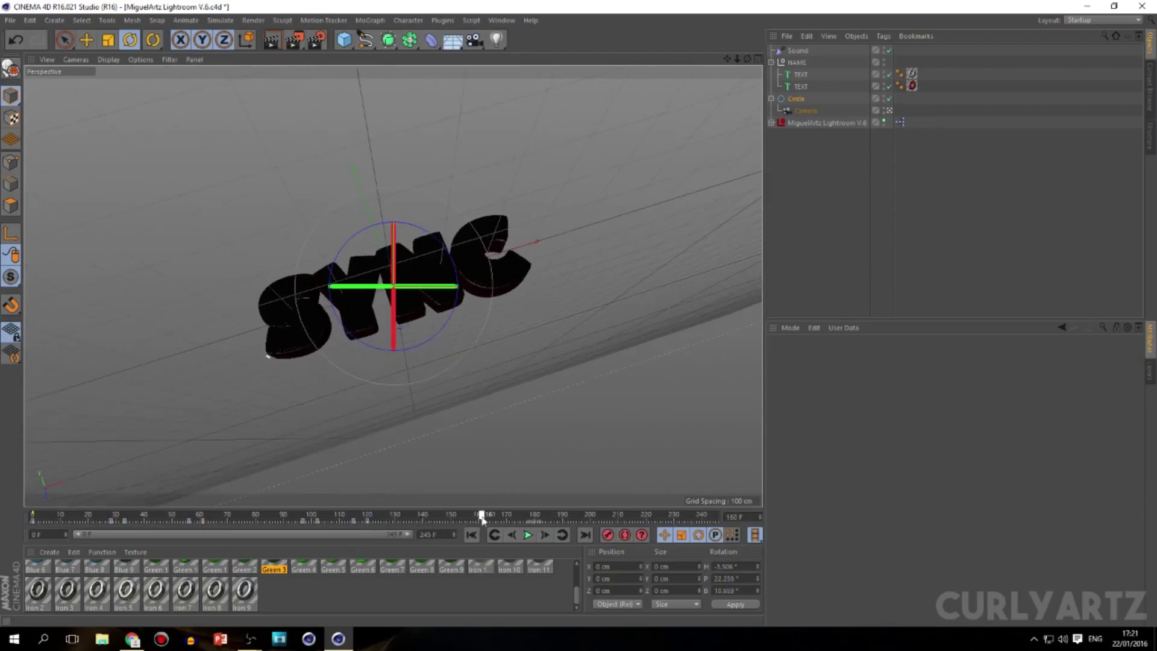
pyautogui.moveTo(442, 246); pyautogui.dragTo(403, 376)
pyautogui.moveTo(408, 252); pyautogui.dragTo(400, 300)
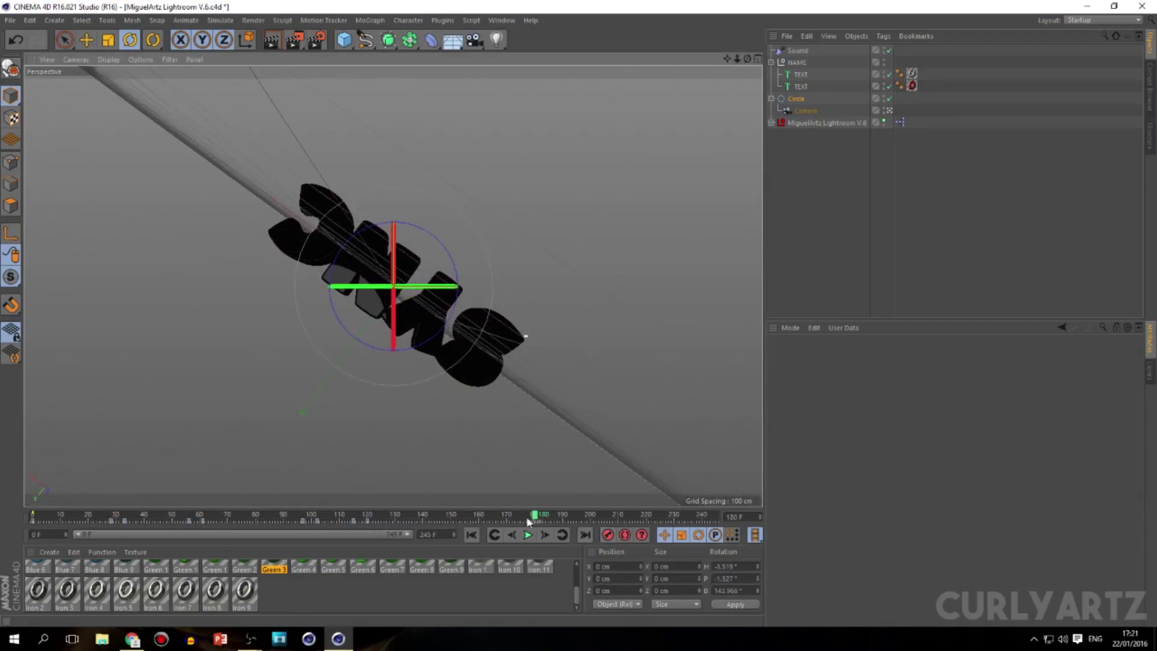
# Play the animation from about frame 125 to check the camera roll leading into frame 180.
pyautogui.moveTo(534, 516); pyautogui.dragTo(381, 463)
pyautogui.click(527, 535)
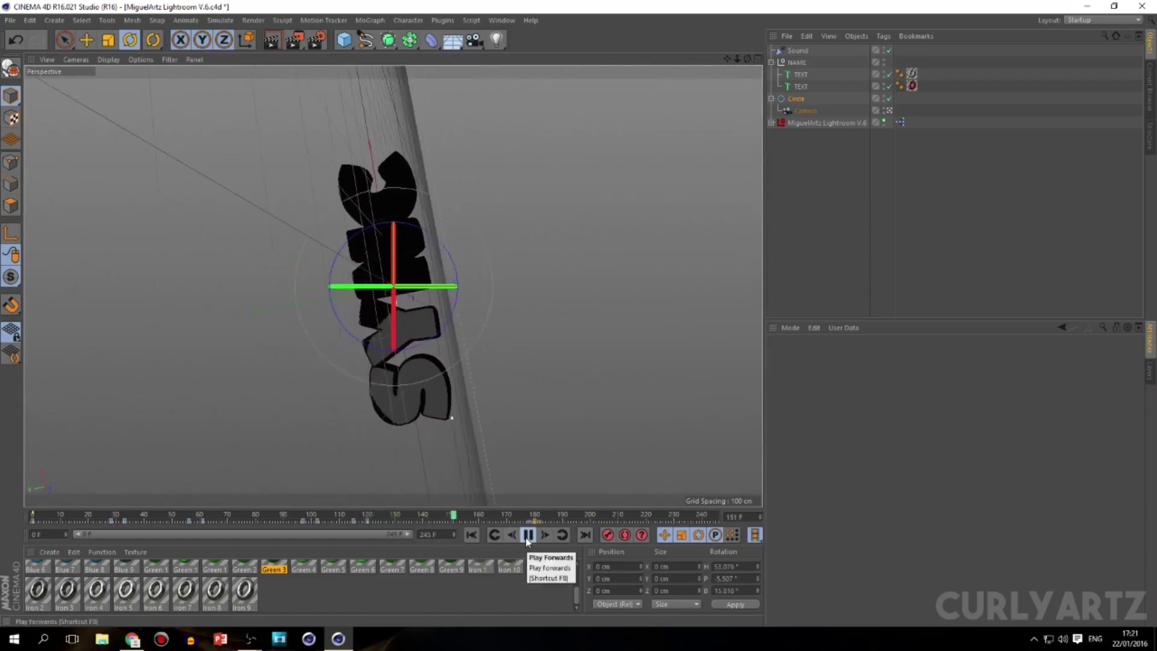
pyautogui.click(528, 535)
# Delete the Circle's frame 180 keyframe and re-record its frame 120 rotation at about H 3°, P -1°, B 12°.
pyautogui.click(534, 518)
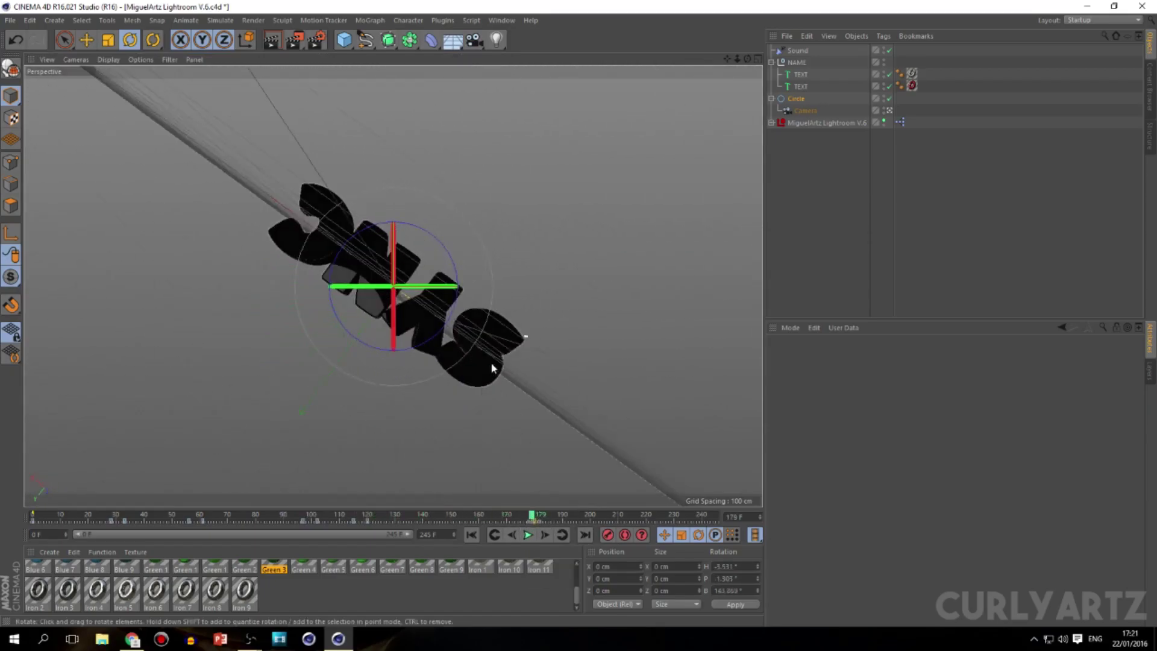
pyautogui.moveTo(430, 263)
pyautogui.mouseDown()
pyautogui.moveTo(427, 234)
pyautogui.moveTo(435, 252)
pyautogui.mouseUp()
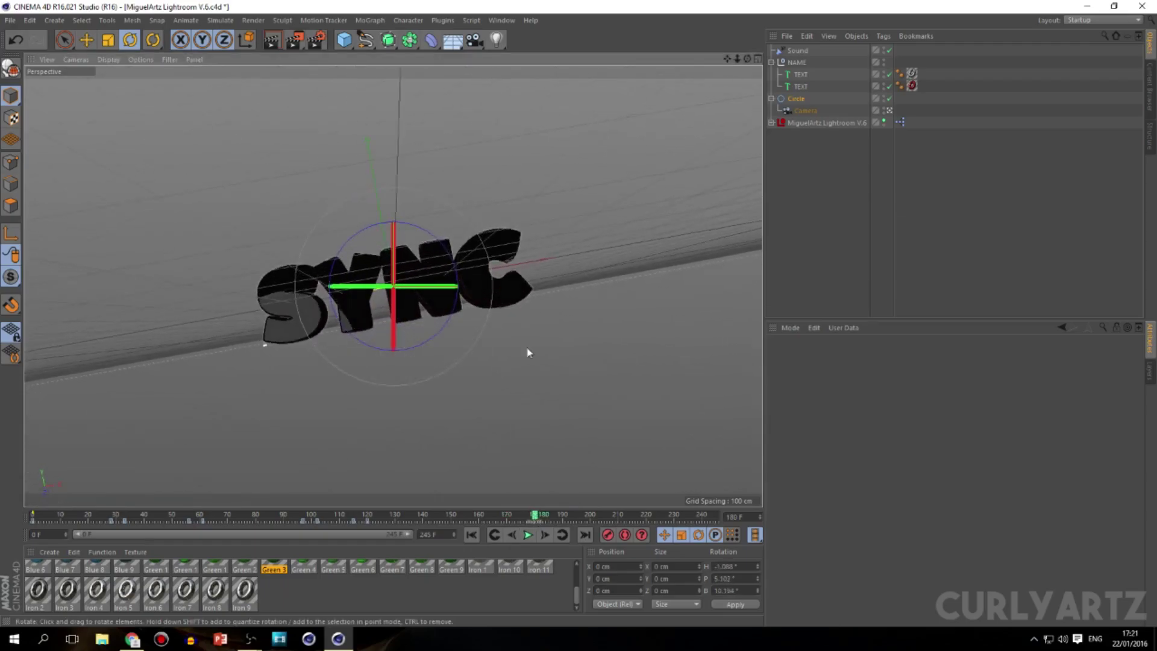
pyautogui.click(369, 518)
pyautogui.moveTo(418, 256); pyautogui.dragTo(411, 223)
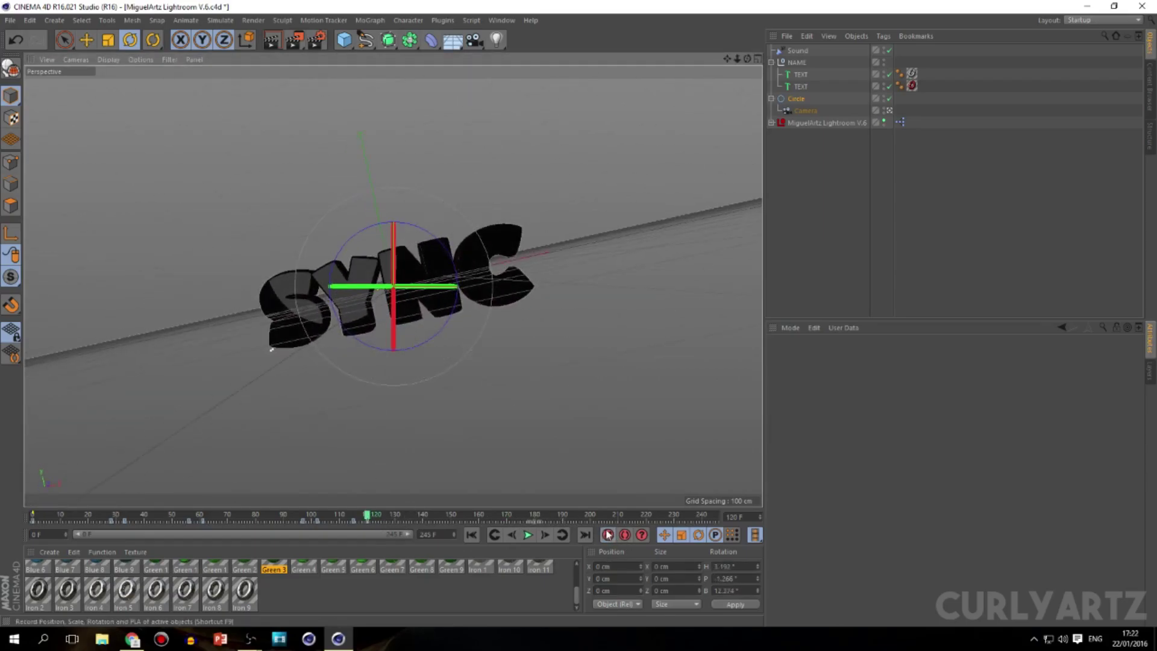
# Keyframe the Camera's distance at about Z -676 cm on frame 56 and about Z -942 cm on frame 61.
pyautogui.click(811, 114)
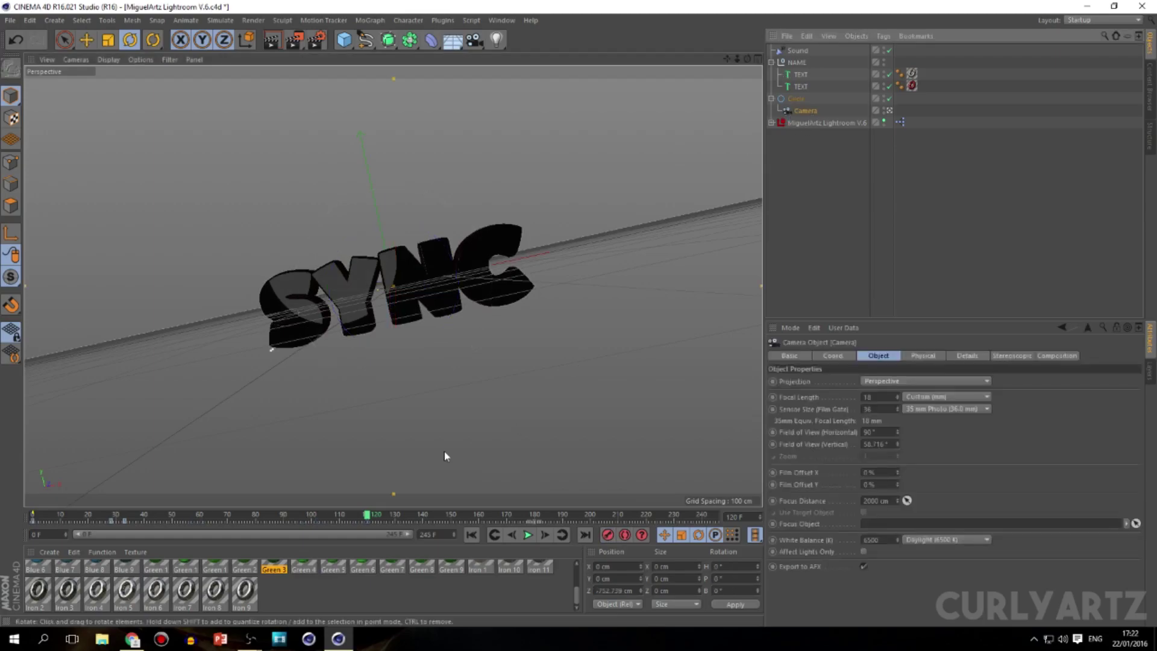
pyautogui.moveTo(364, 518); pyautogui.dragTo(209, 513)
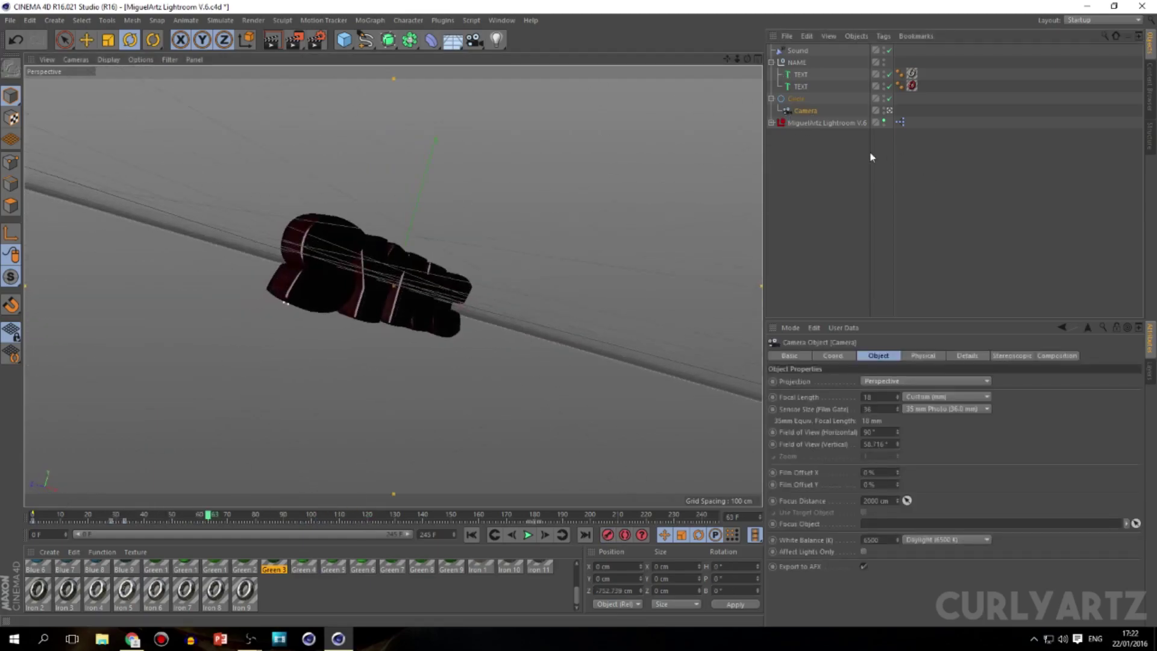
pyautogui.click(791, 101)
pyautogui.click(189, 518)
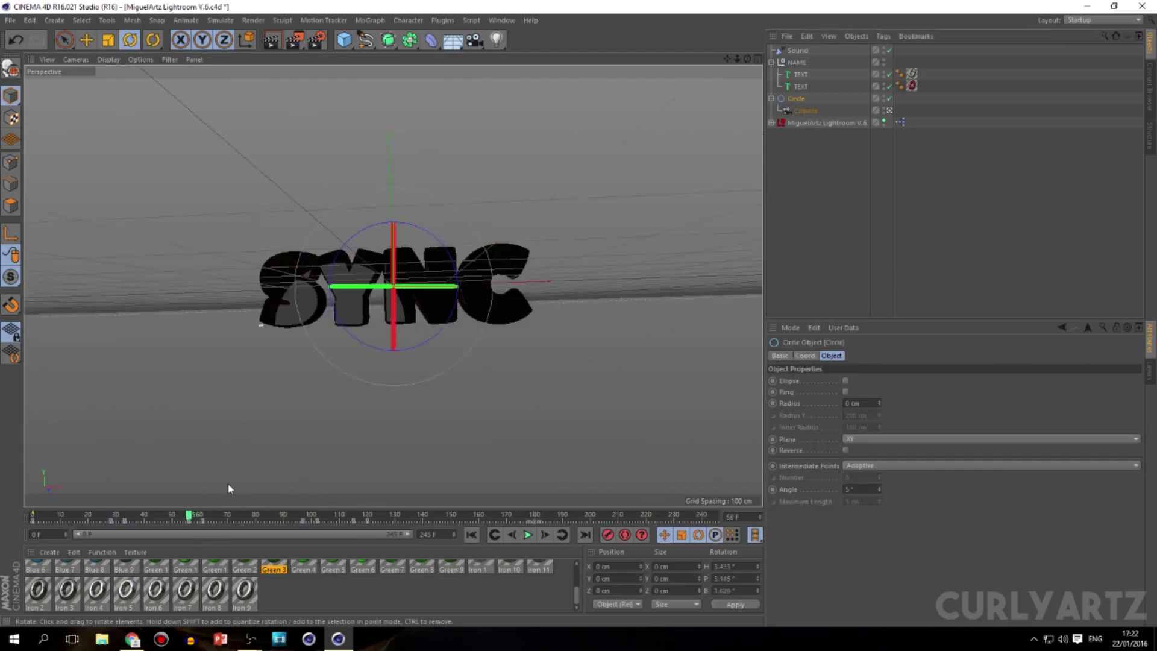
pyautogui.click(801, 110)
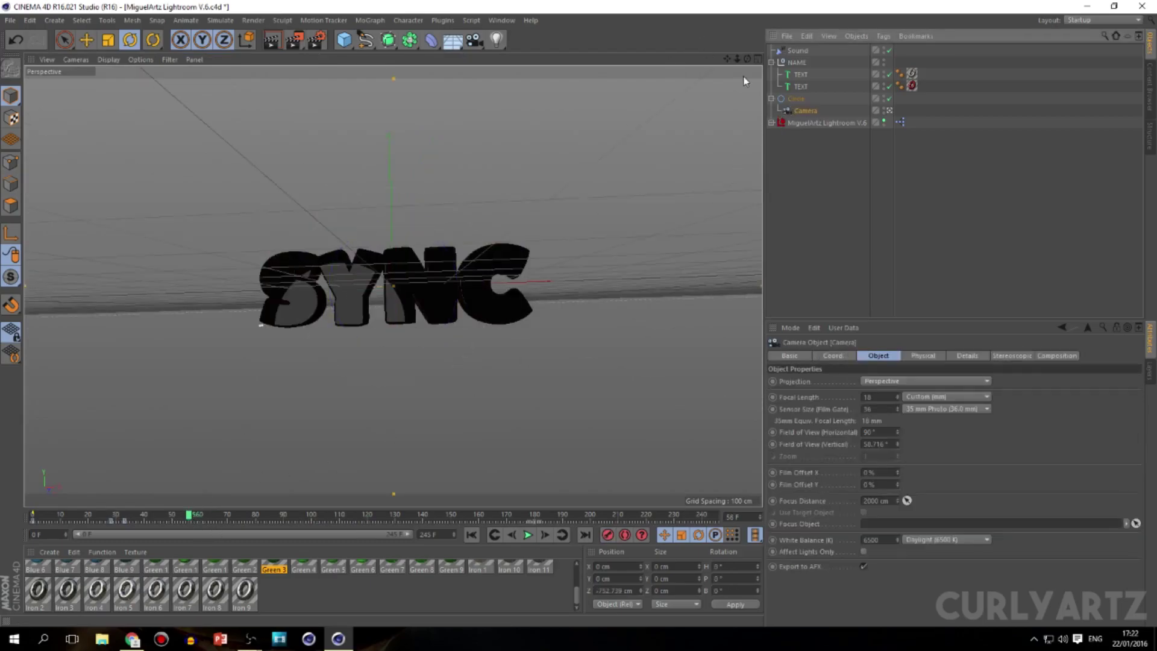
pyautogui.moveTo(736, 58); pyautogui.dragTo(742, 58)
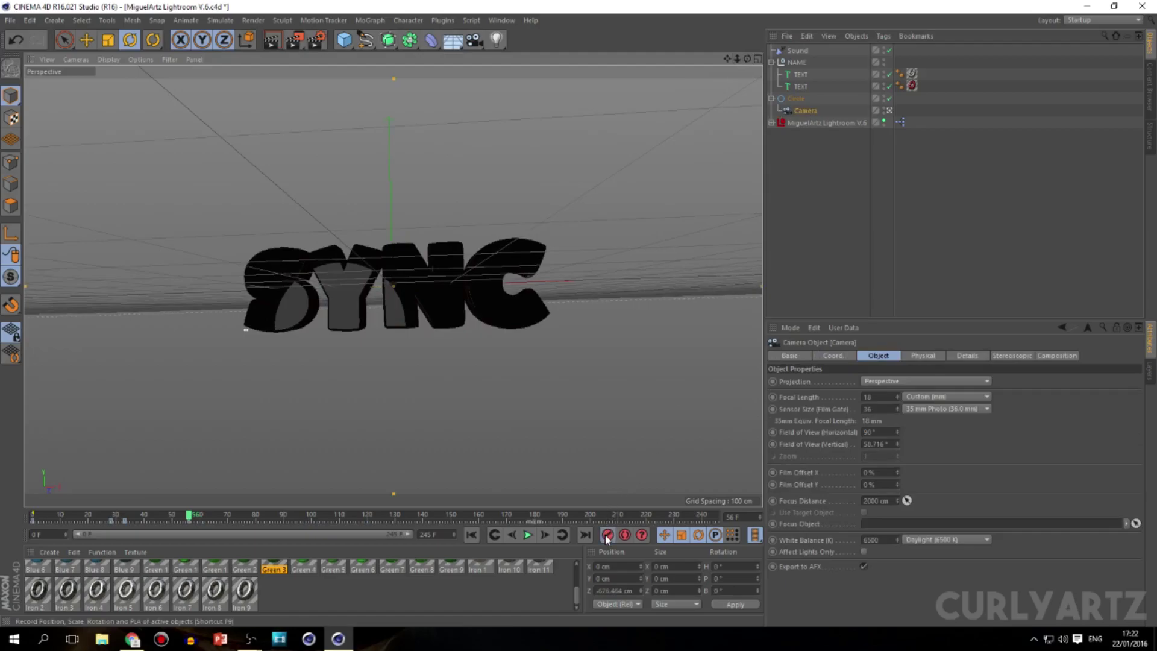
pyautogui.click(544, 535)
pyautogui.click(544, 535)
pyautogui.click(544, 535)
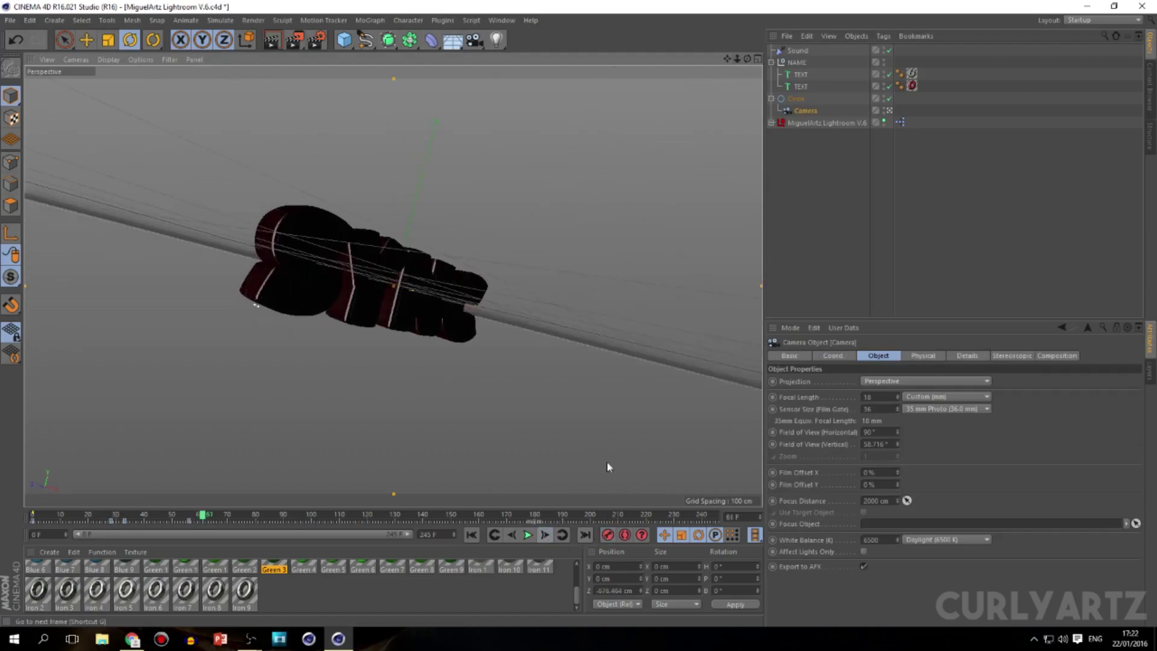
pyautogui.moveTo(738, 59); pyautogui.dragTo(740, 62)
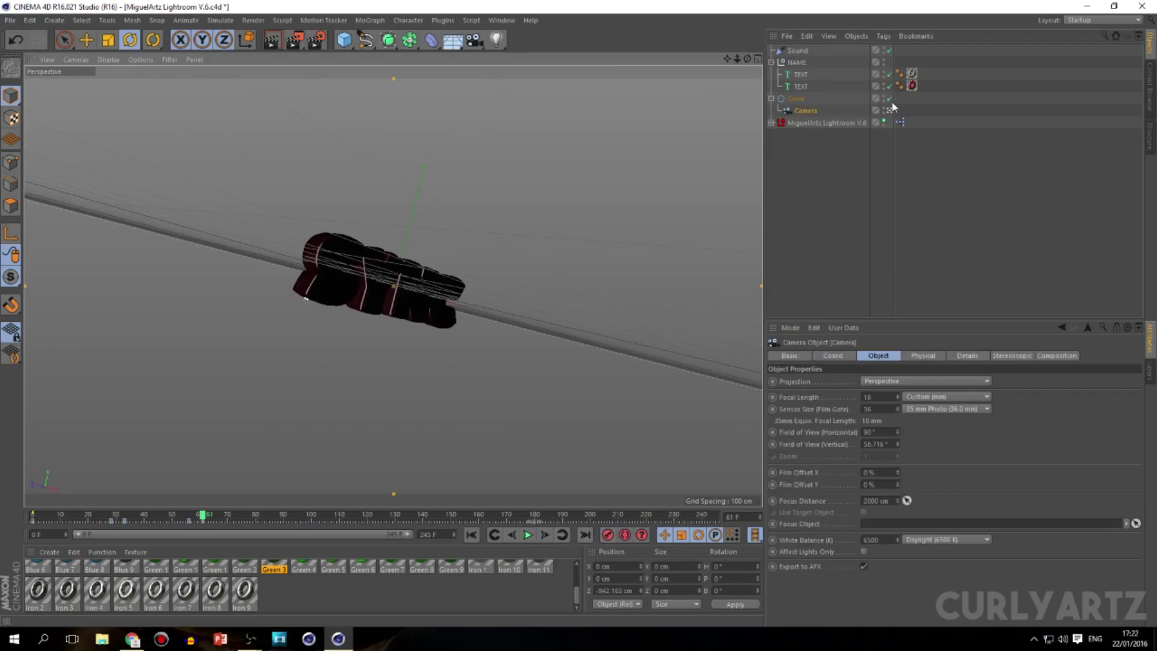
# Find the Circle's keyframe at frame 97 and keyframe the Camera there, pulled back to about Z -1067 cm.
pyautogui.click(795, 98)
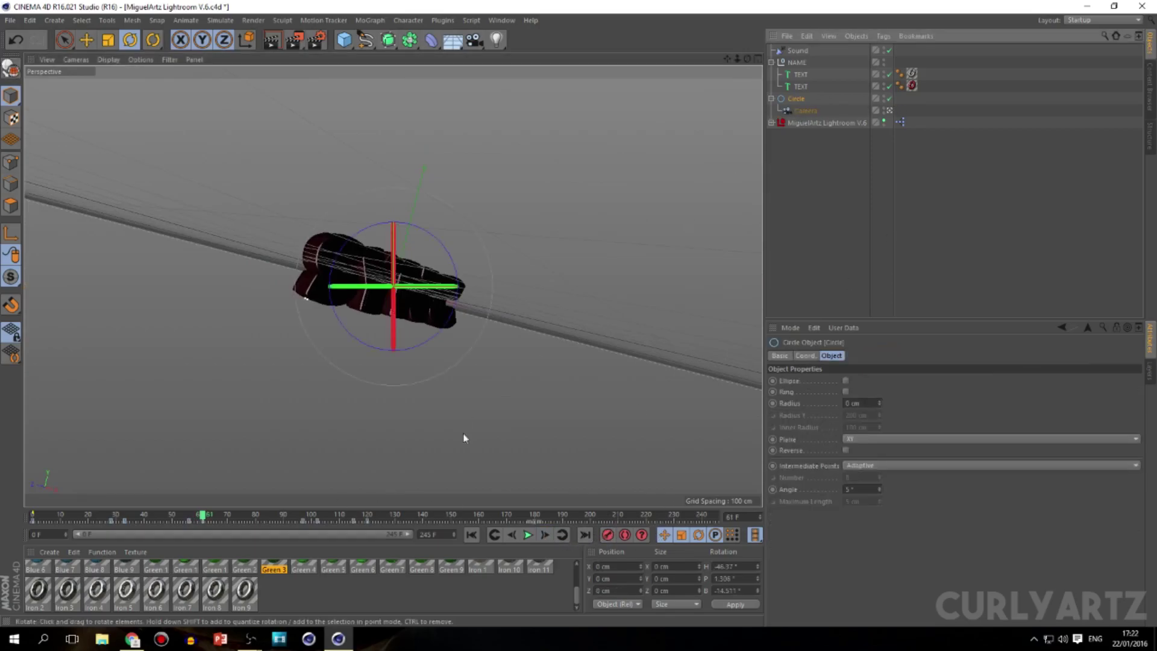
pyautogui.click(560, 536)
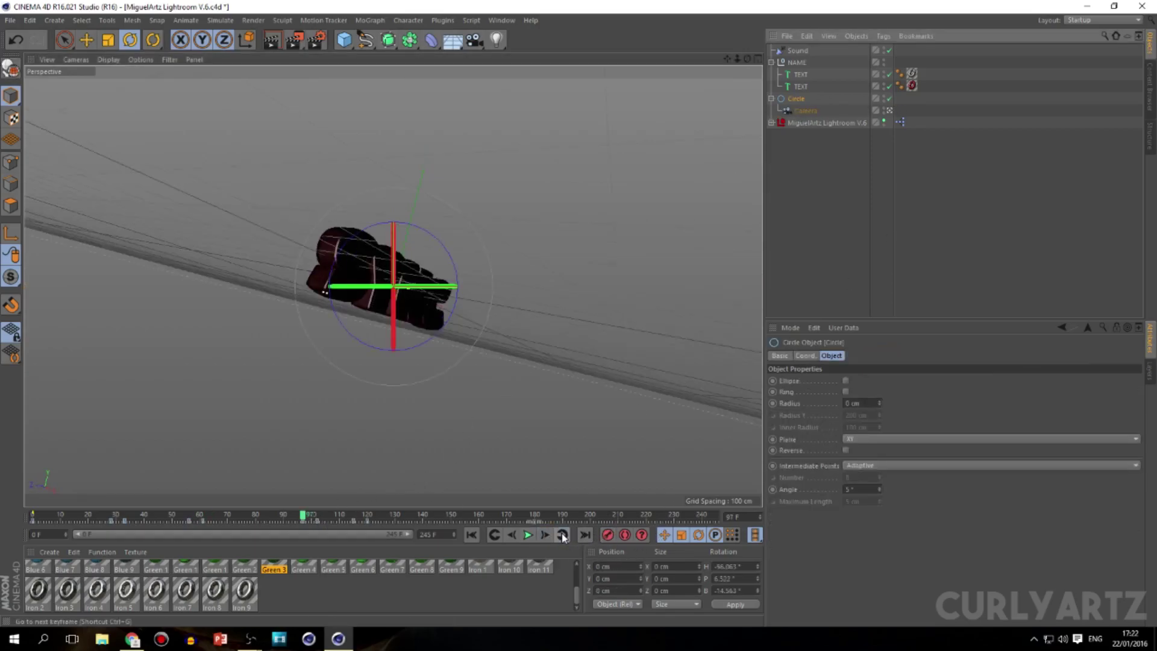
pyautogui.click(803, 111)
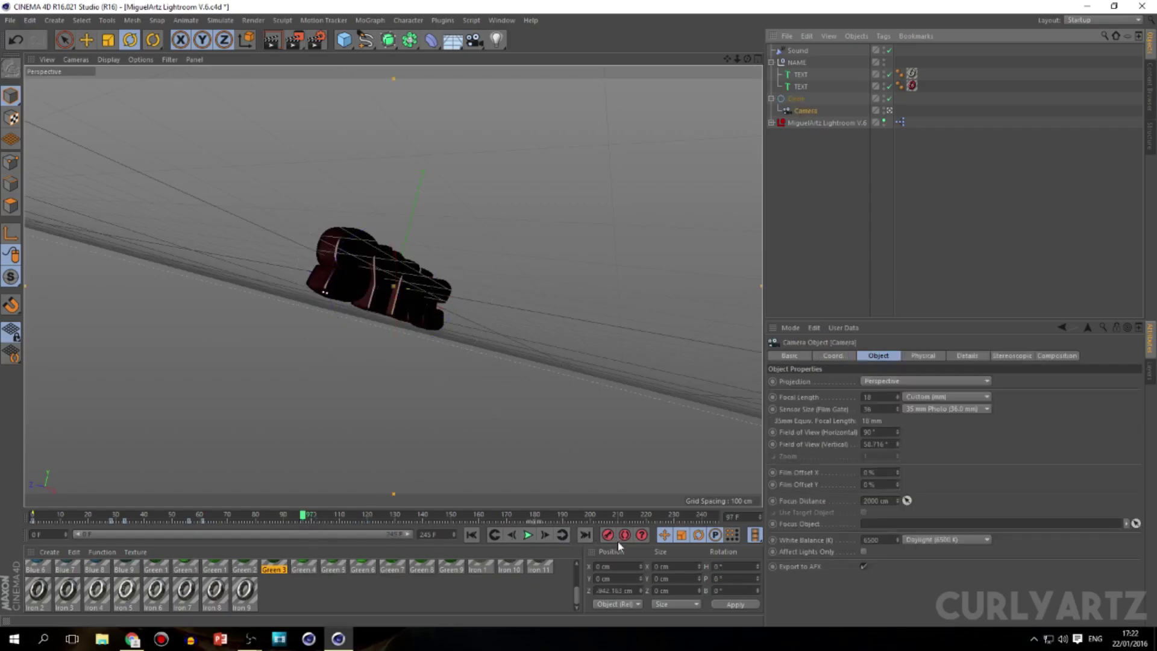
pyautogui.moveTo(737, 59); pyautogui.dragTo(648, 400)
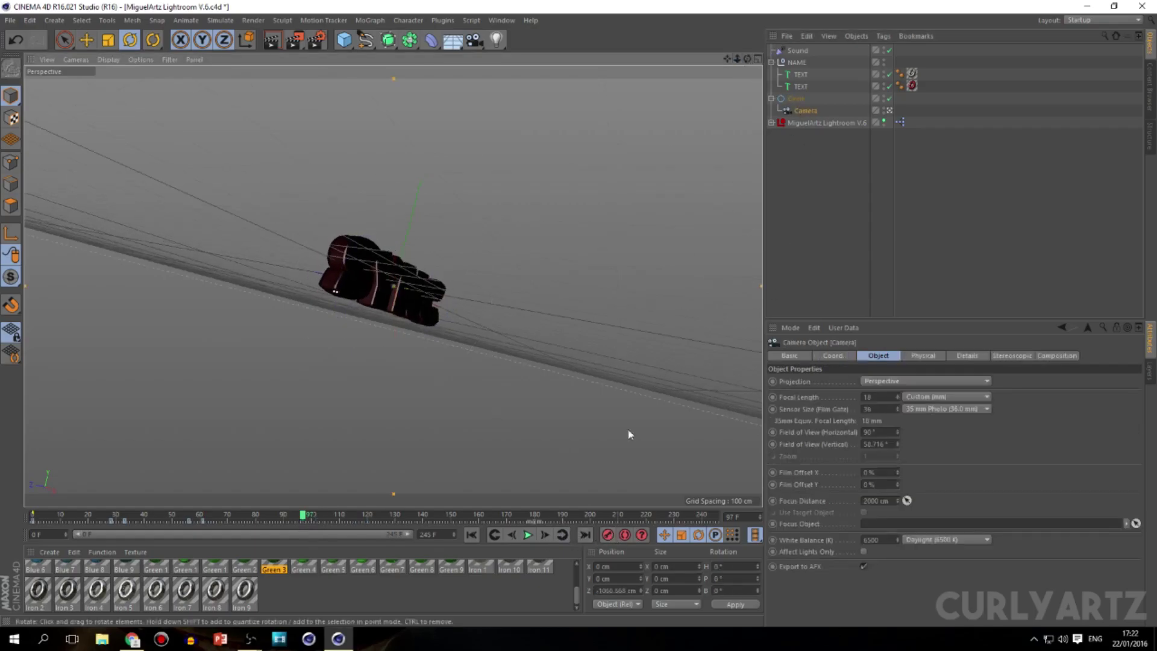
# Advance to frame 102 and keyframe the Camera closer to the text at about Z -589 cm.
pyautogui.click(548, 534)
pyautogui.click(548, 534)
pyautogui.click(548, 534)
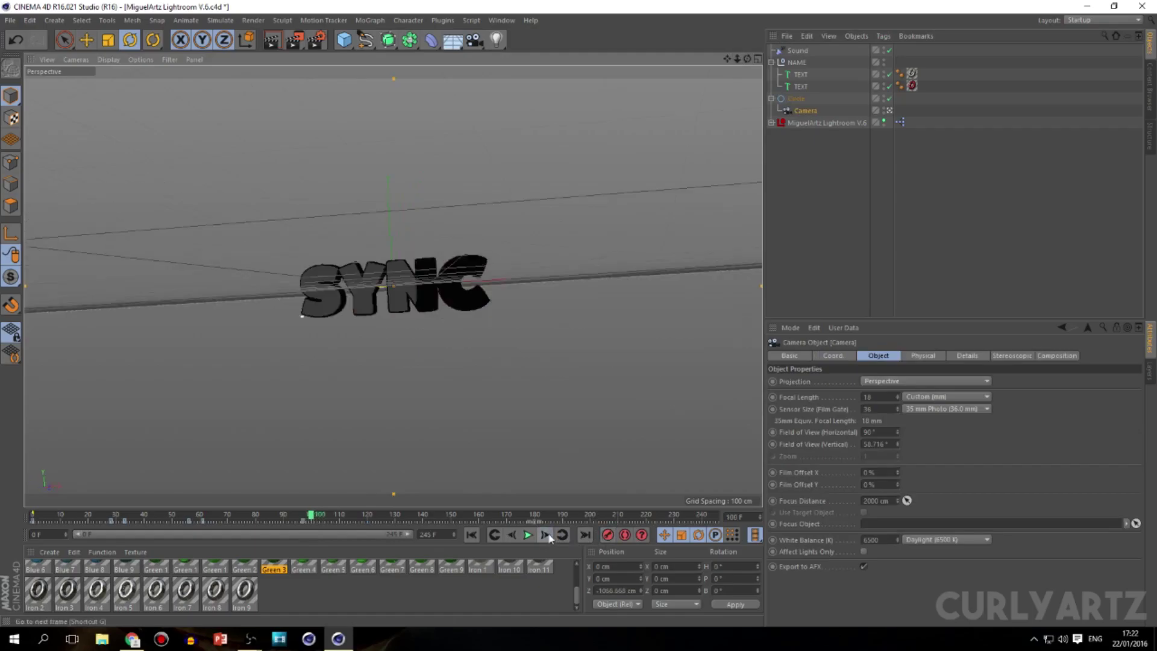
pyautogui.click(549, 534)
pyautogui.click(549, 534)
pyautogui.moveTo(729, 59)
pyautogui.mouseDown()
pyautogui.moveTo(730, 84)
pyautogui.moveTo(728, 34)
pyautogui.moveTo(735, 94)
pyautogui.moveTo(735, 80)
pyautogui.mouseUp()
pyautogui.hotkey('ctrl', 'z')
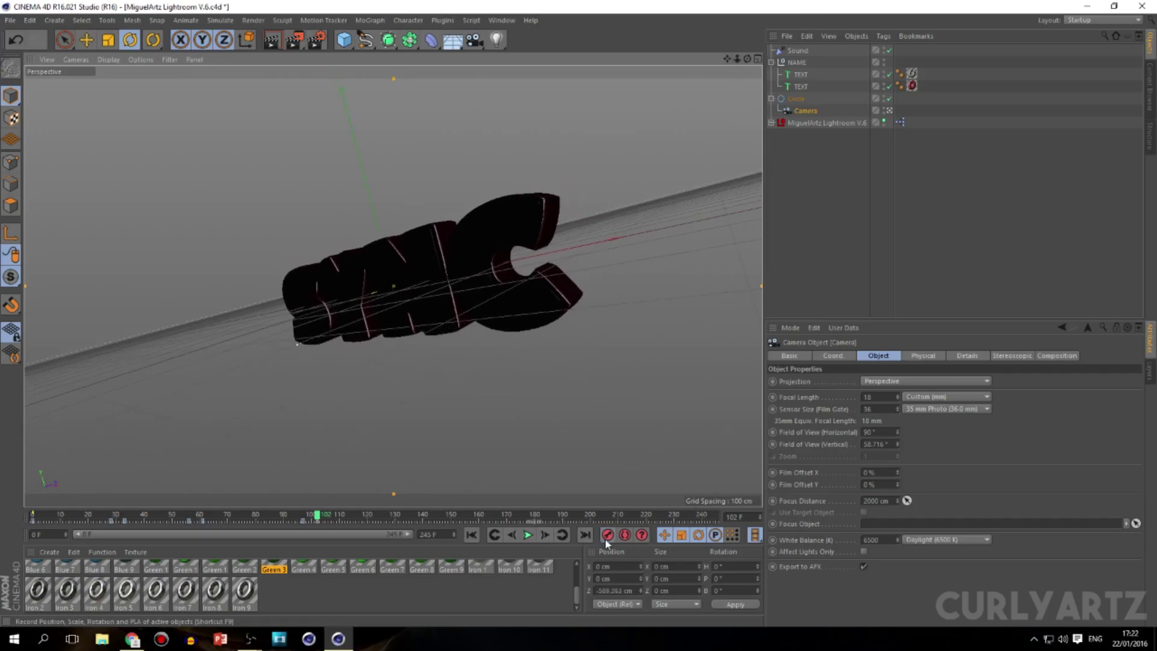
# Play the animation from frame 0 and again from about frame 74 to check the new camera zooms.
pyautogui.moveTo(319, 517); pyautogui.dragTo(31, 424)
pyautogui.click(530, 534)
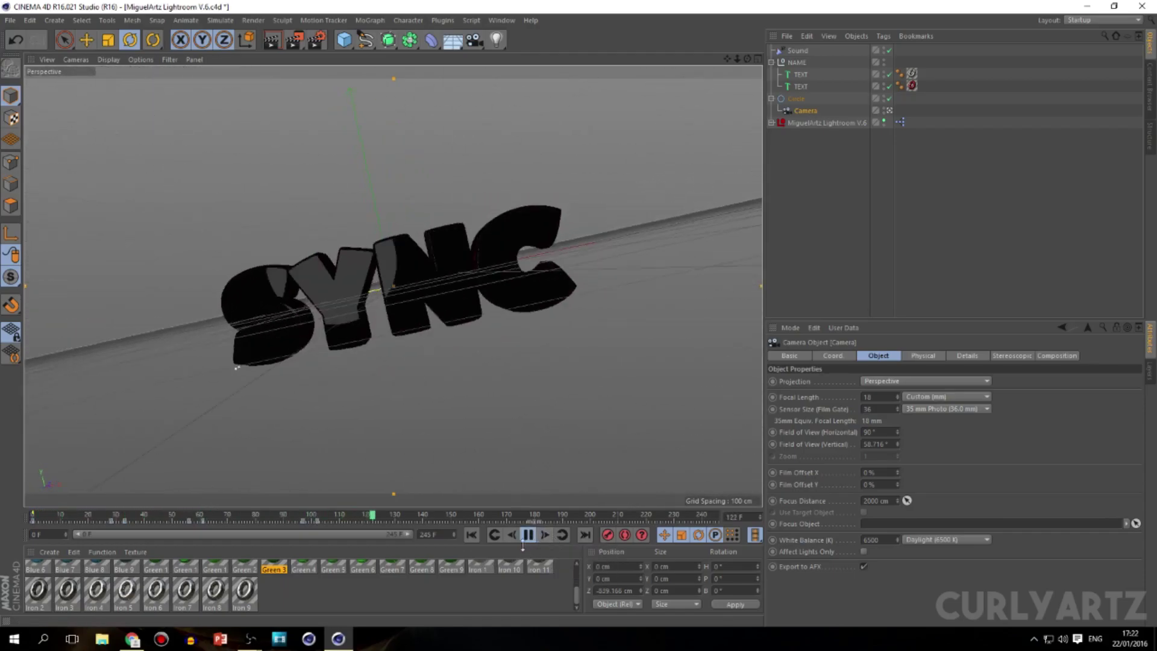
pyautogui.click(528, 535)
pyautogui.click(240, 518)
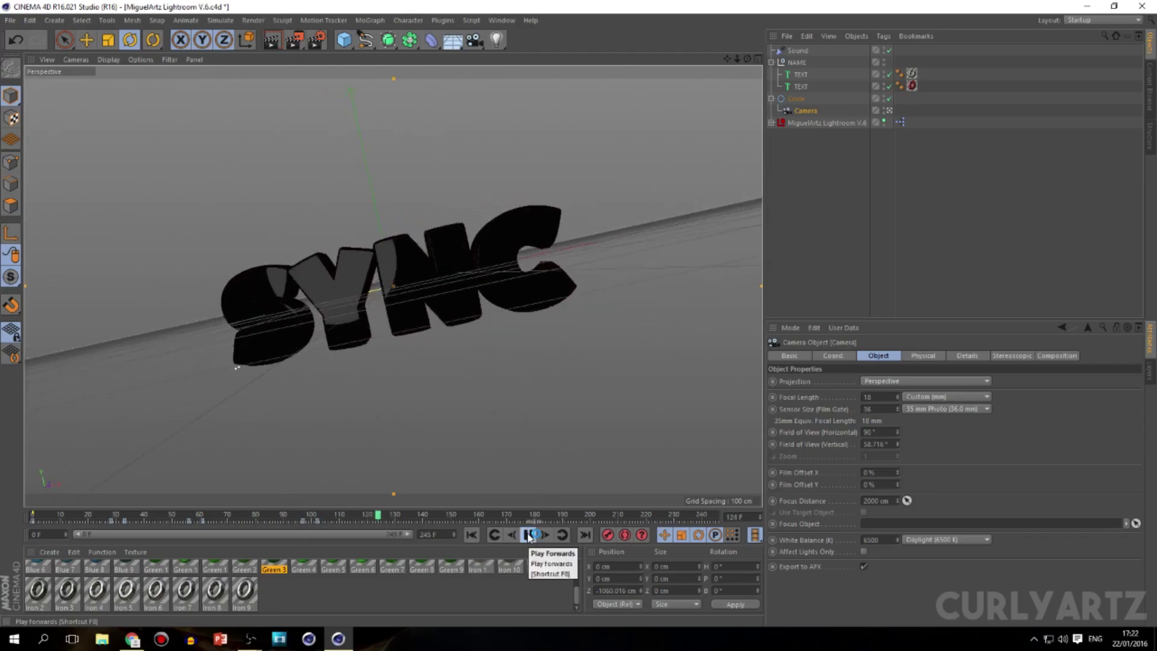
pyautogui.click(525, 537)
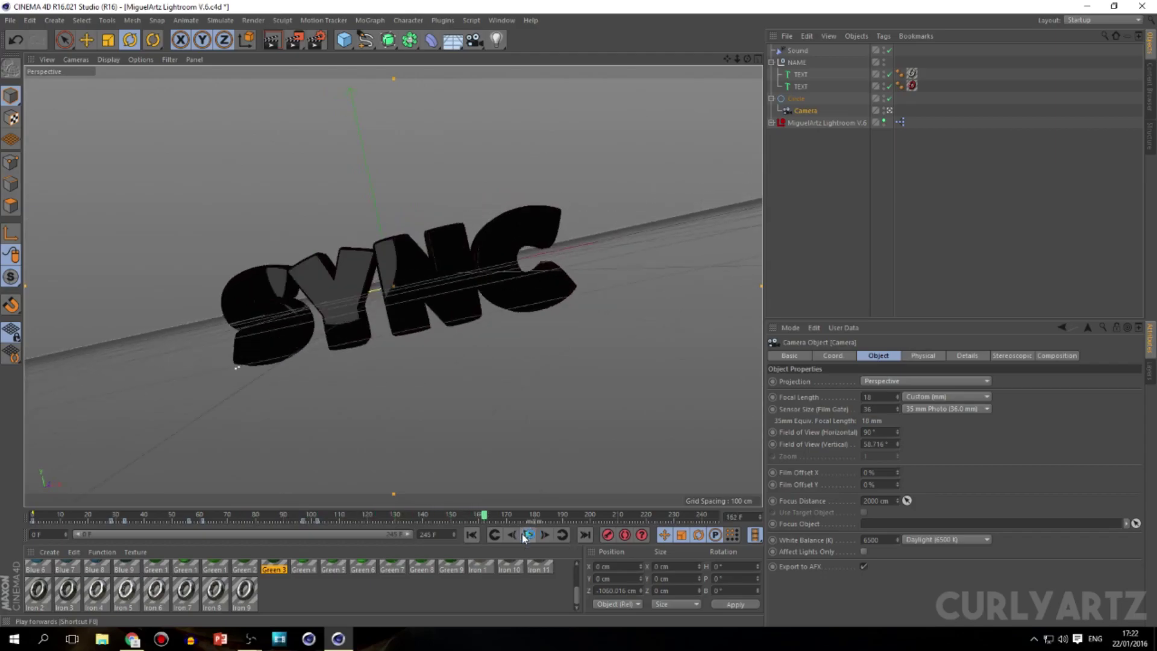
# Shorten the visible timeline range to end at about frame 193, select the Circle and play from about frame 93.
pyautogui.click(293, 516)
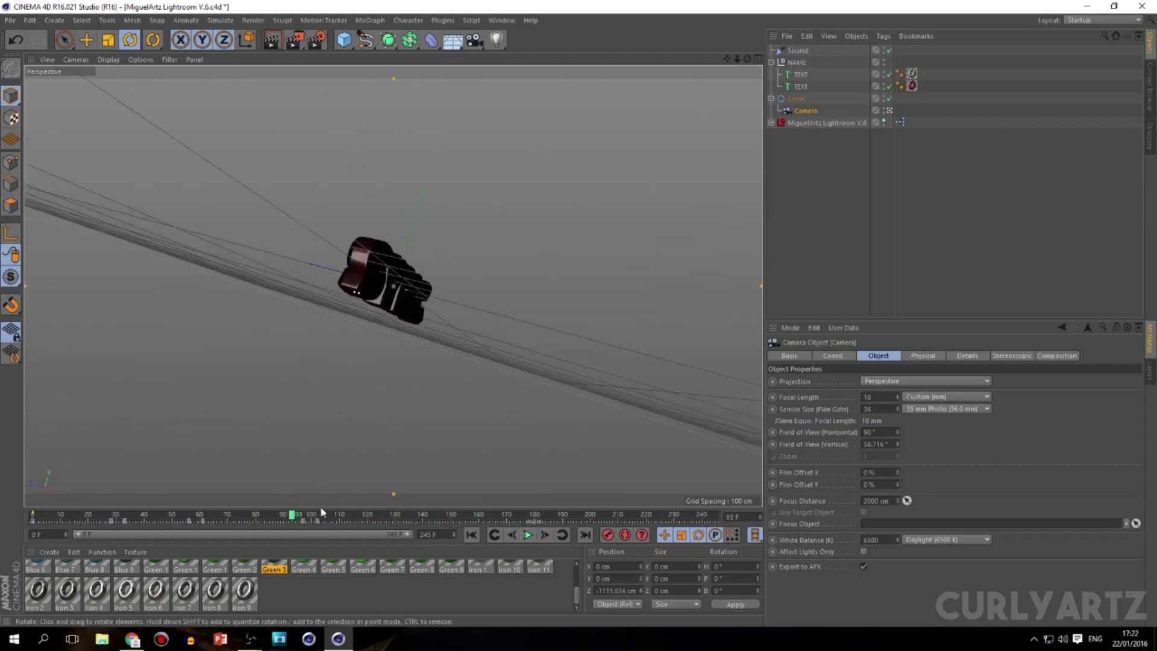
pyautogui.moveTo(338, 523); pyautogui.dragTo(338, 523)
pyautogui.moveTo(407, 535)
pyautogui.mouseDown()
pyautogui.moveTo(339, 536)
pyautogui.moveTo(397, 523)
pyautogui.mouseUp()
pyautogui.click(802, 98)
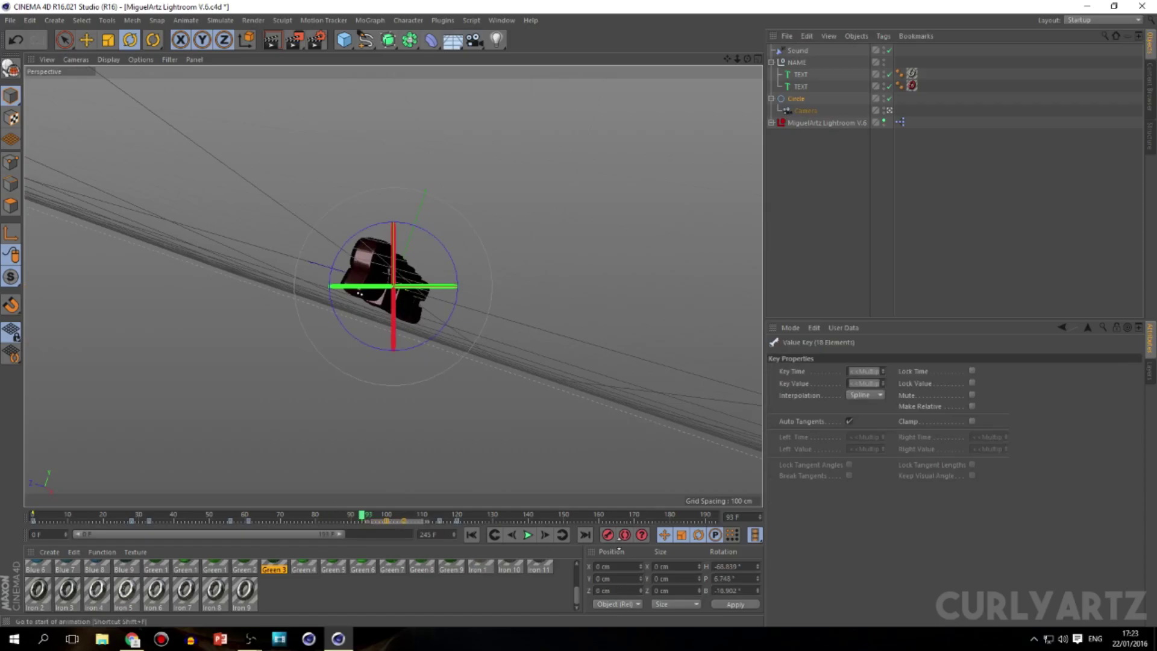
pyautogui.click(529, 535)
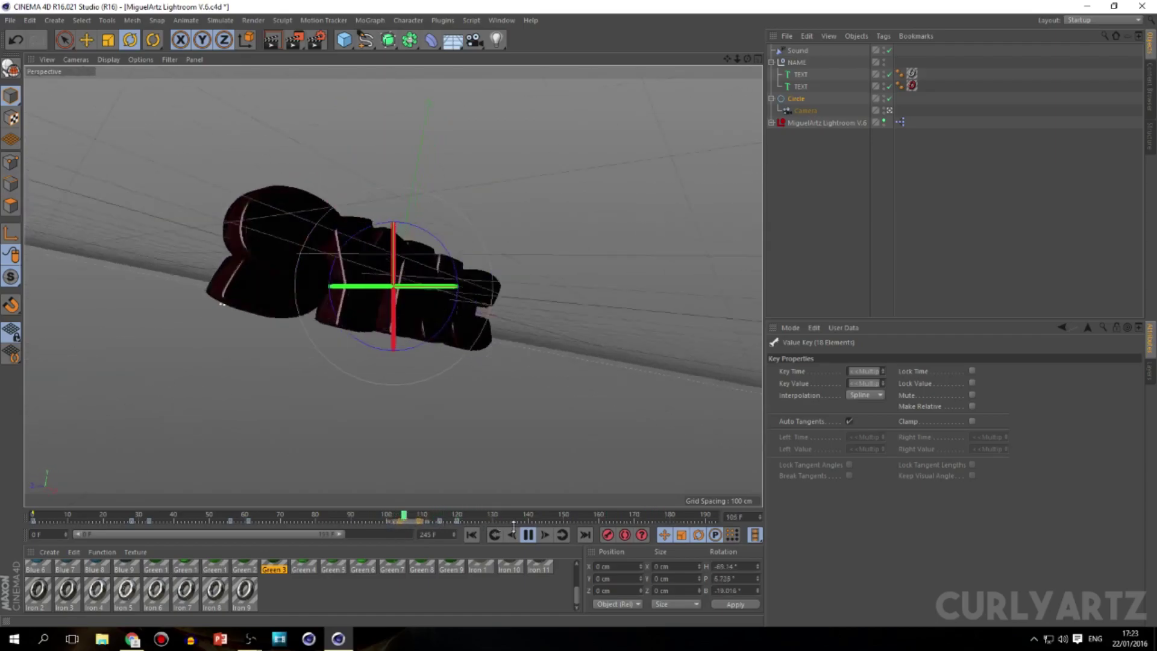
pyautogui.click(528, 534)
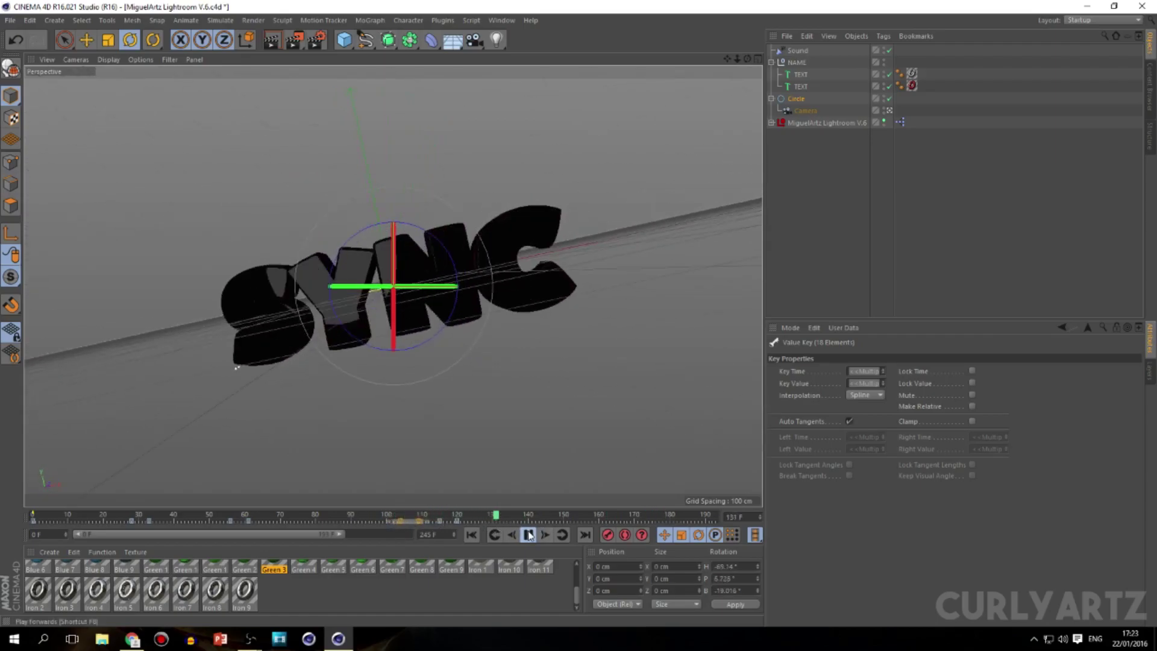
# Compare the Camera and Circle keyframes between frames 95 and 102, and play the animation through that section.
pyautogui.click(393, 517)
pyautogui.click(804, 111)
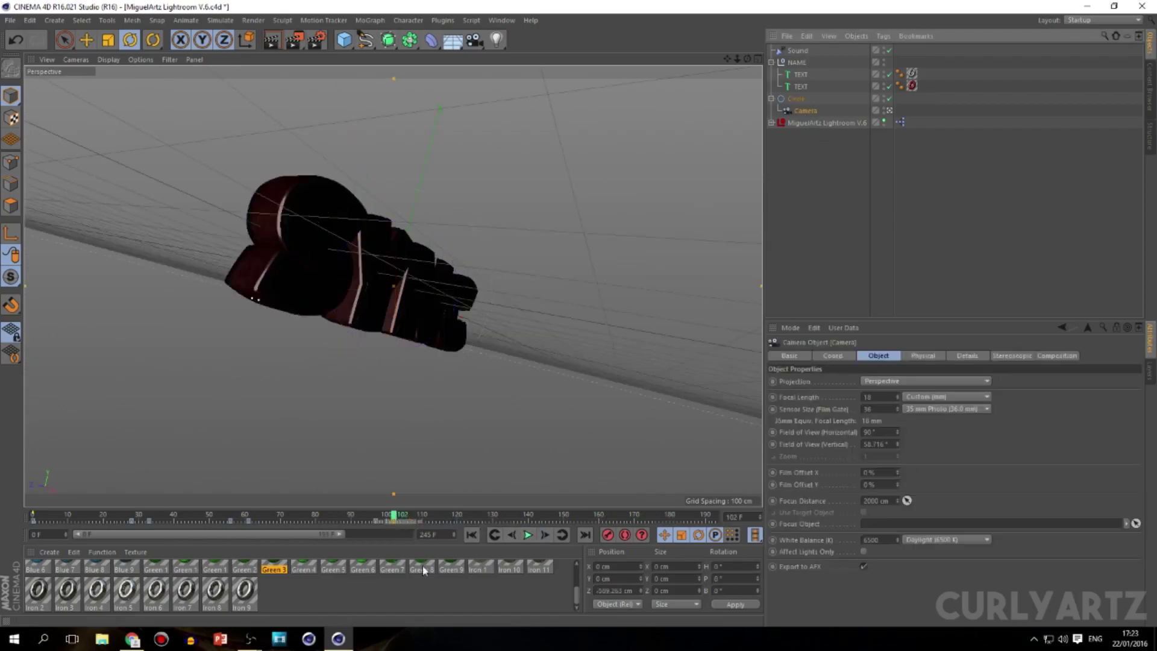
pyautogui.click(369, 522)
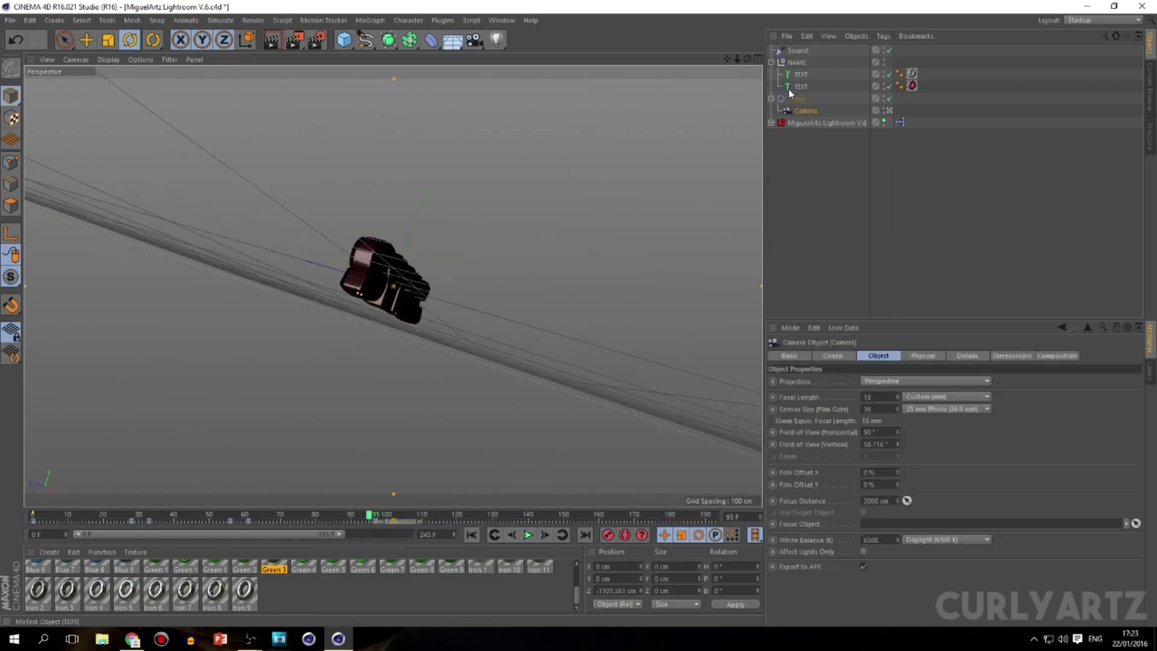
pyautogui.click(795, 99)
pyautogui.click(394, 516)
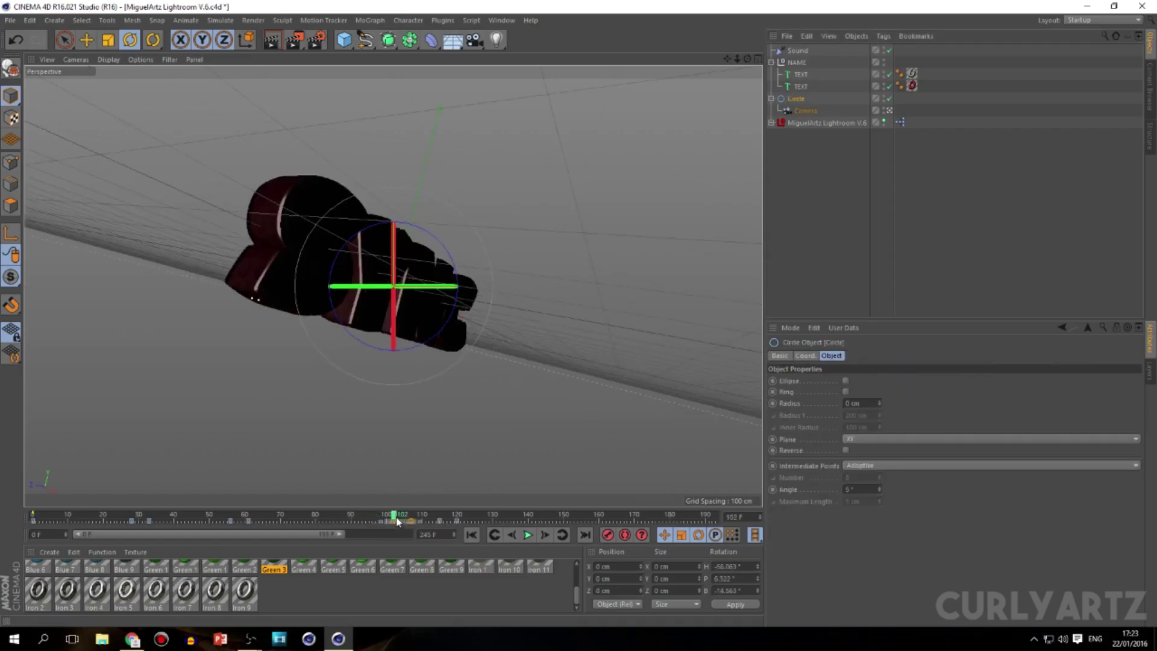
pyautogui.click(803, 110)
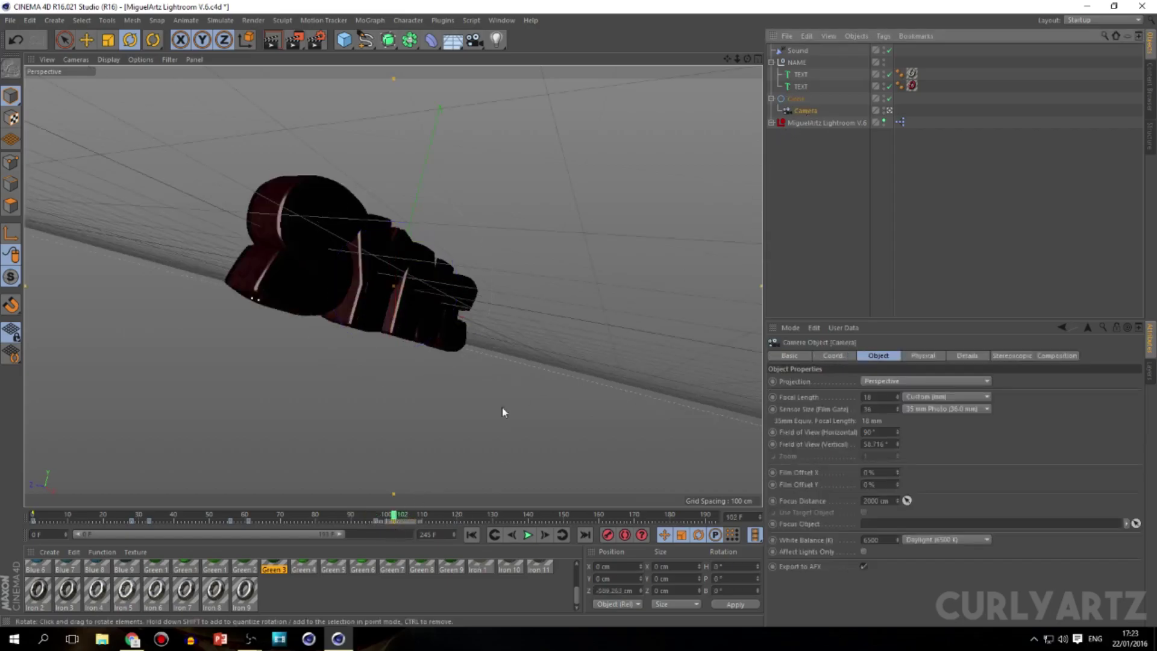
pyautogui.moveTo(369, 522); pyautogui.dragTo(248, 518)
pyautogui.click(364, 520)
pyautogui.click(529, 538)
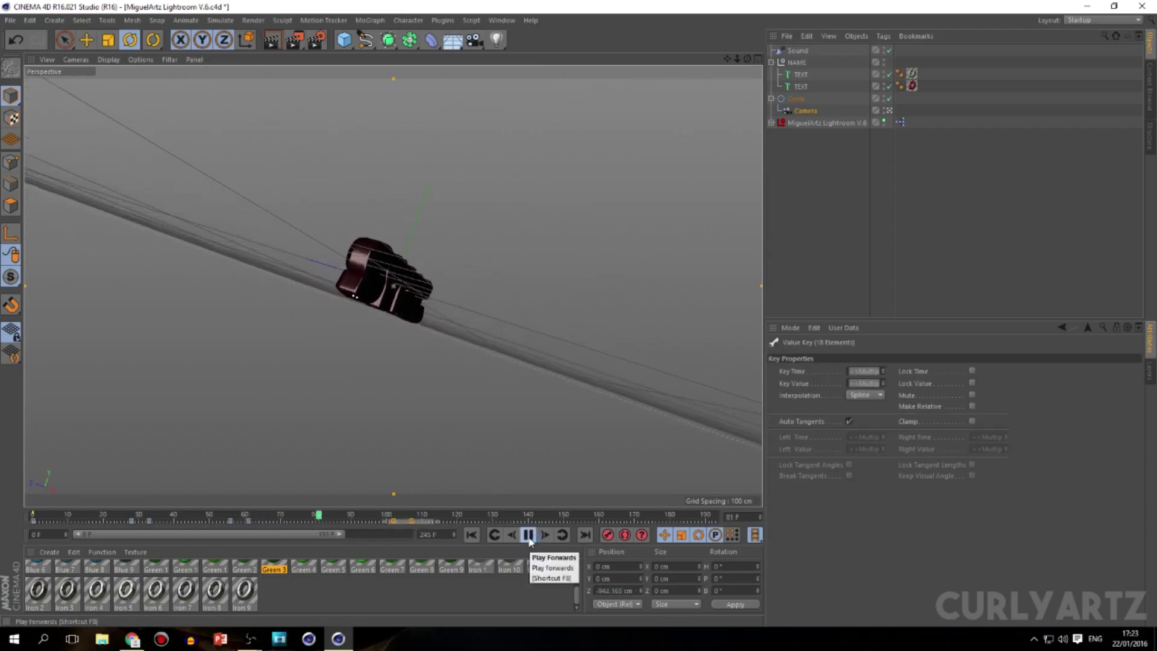
pyautogui.click(529, 536)
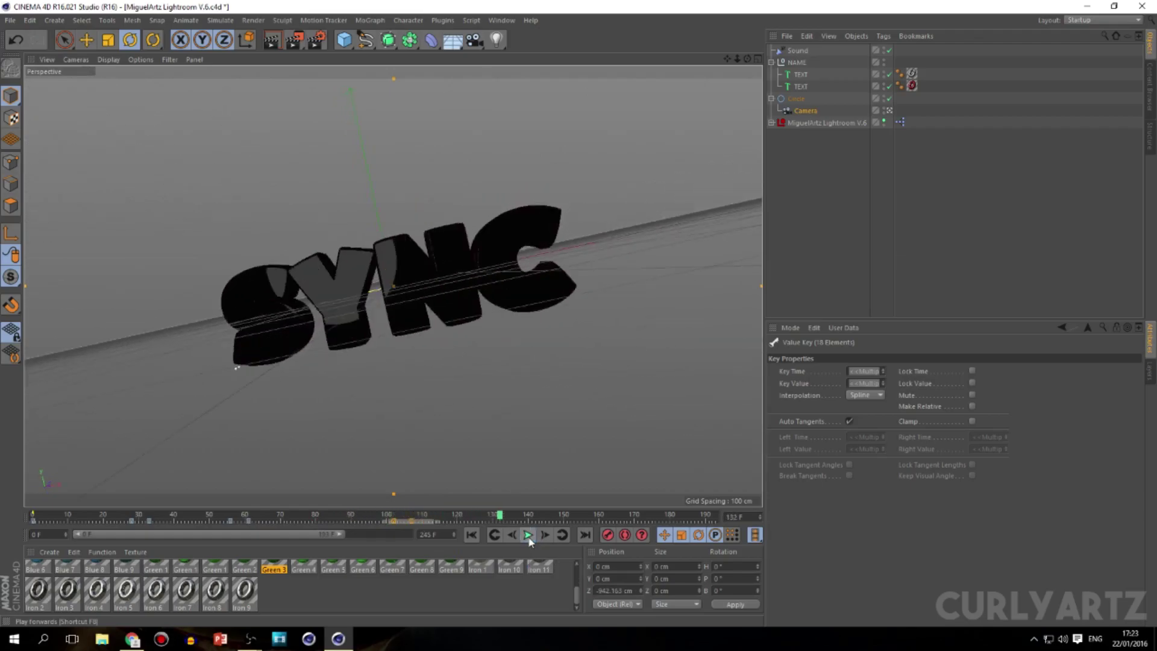
# Keyframe the Camera at frame 115, moved closer to the text at about Z -505 cm.
pyautogui.click(802, 99)
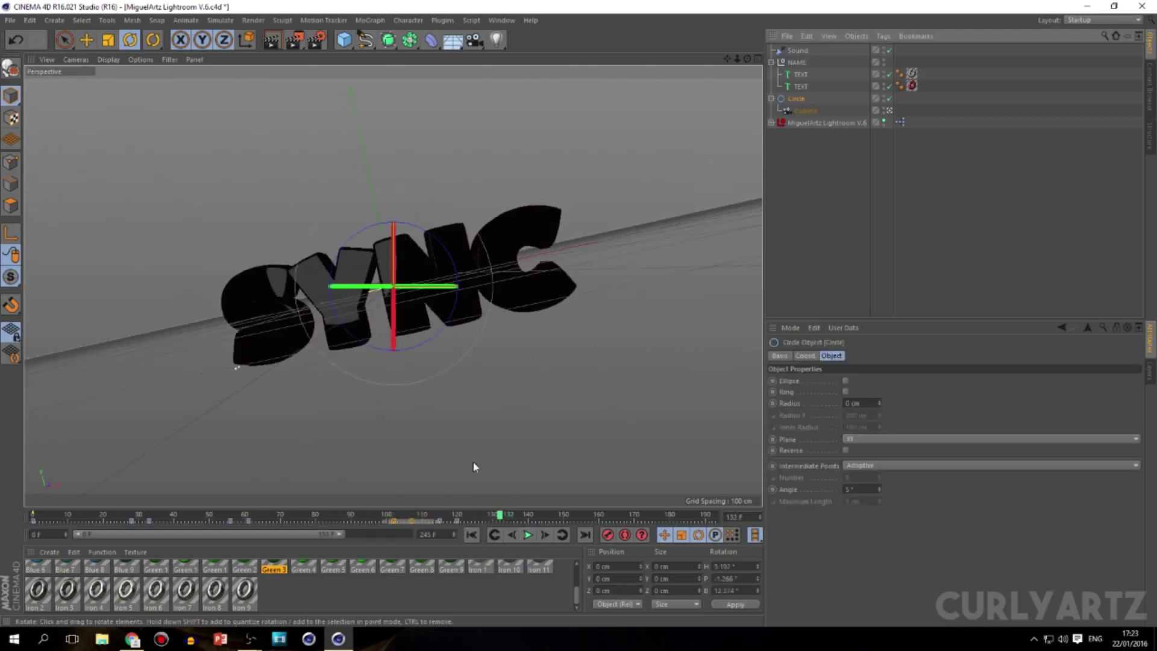
pyautogui.click(438, 520)
pyautogui.click(804, 110)
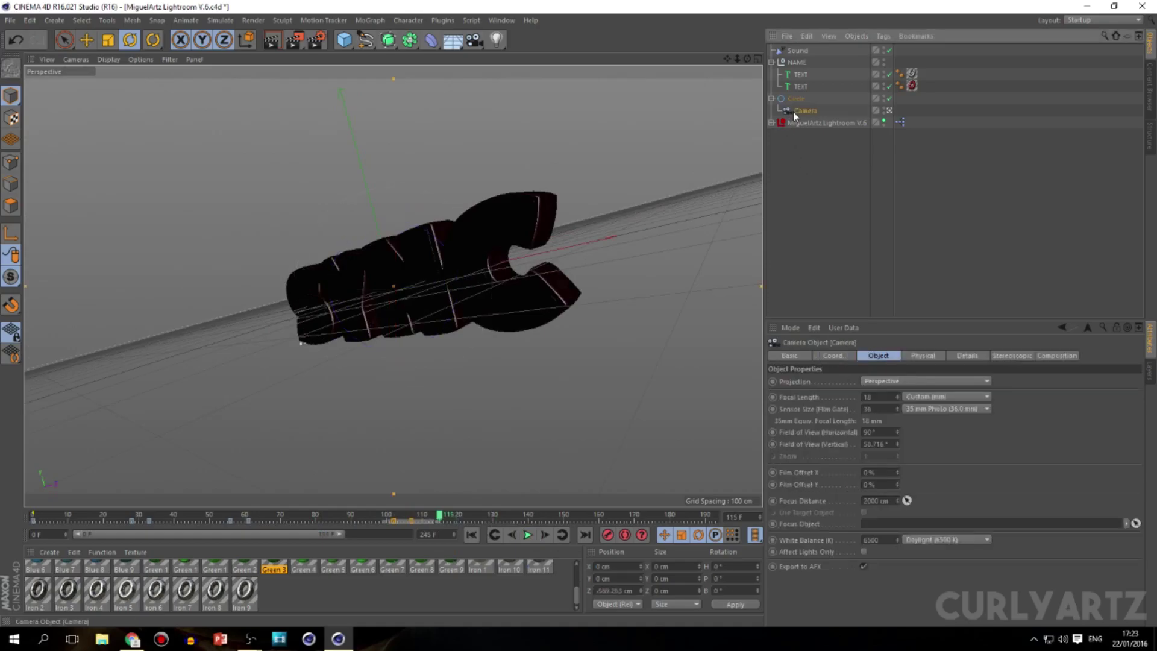
pyautogui.scroll(1, 658, 391)
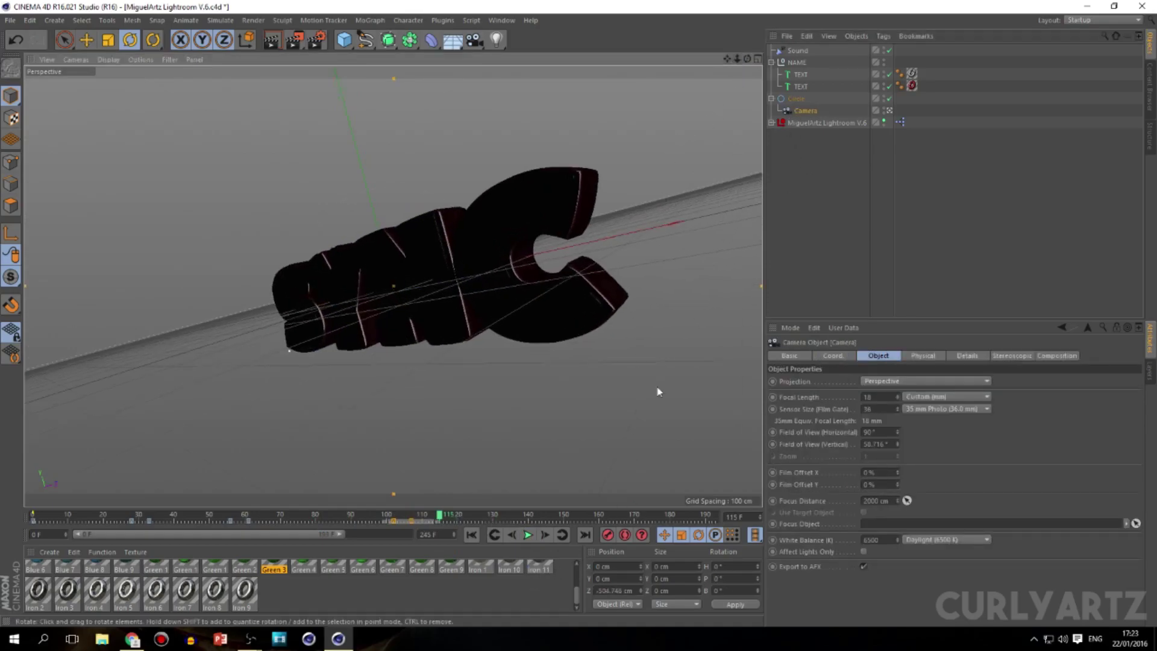
# Keyframe the Camera at frame 120, pulled back from the text to about Z -885 cm.
pyautogui.click(546, 535)
pyautogui.click(547, 535)
pyautogui.click(546, 535)
pyautogui.click(546, 535)
pyautogui.click(547, 535)
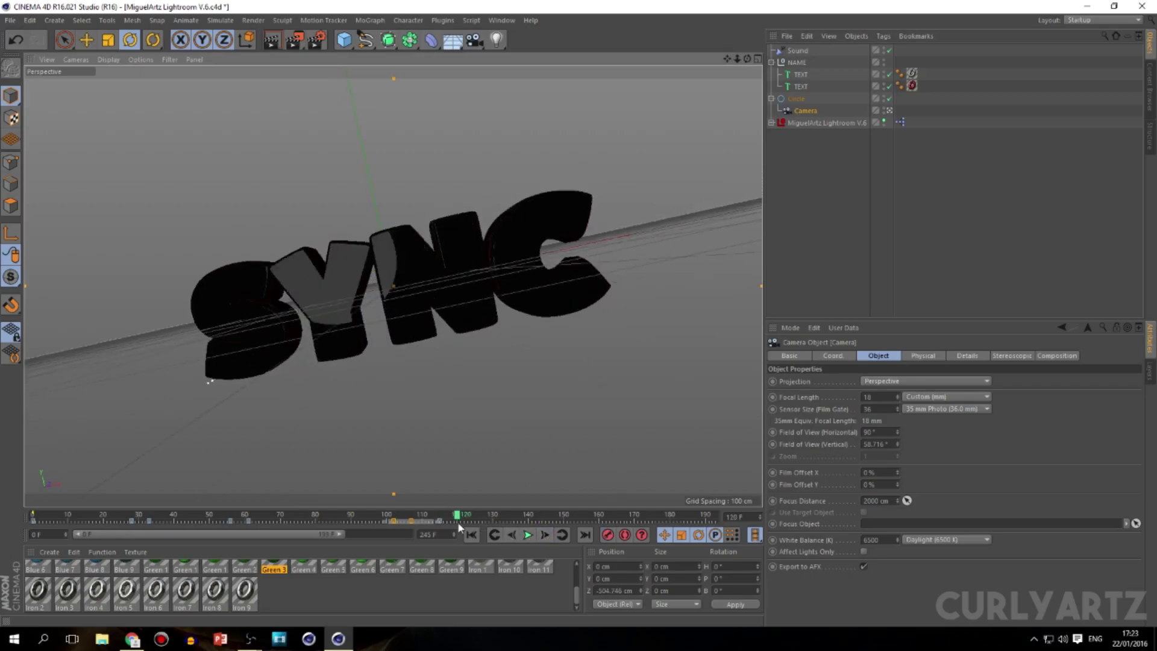
pyautogui.click(439, 521)
pyautogui.click(547, 535)
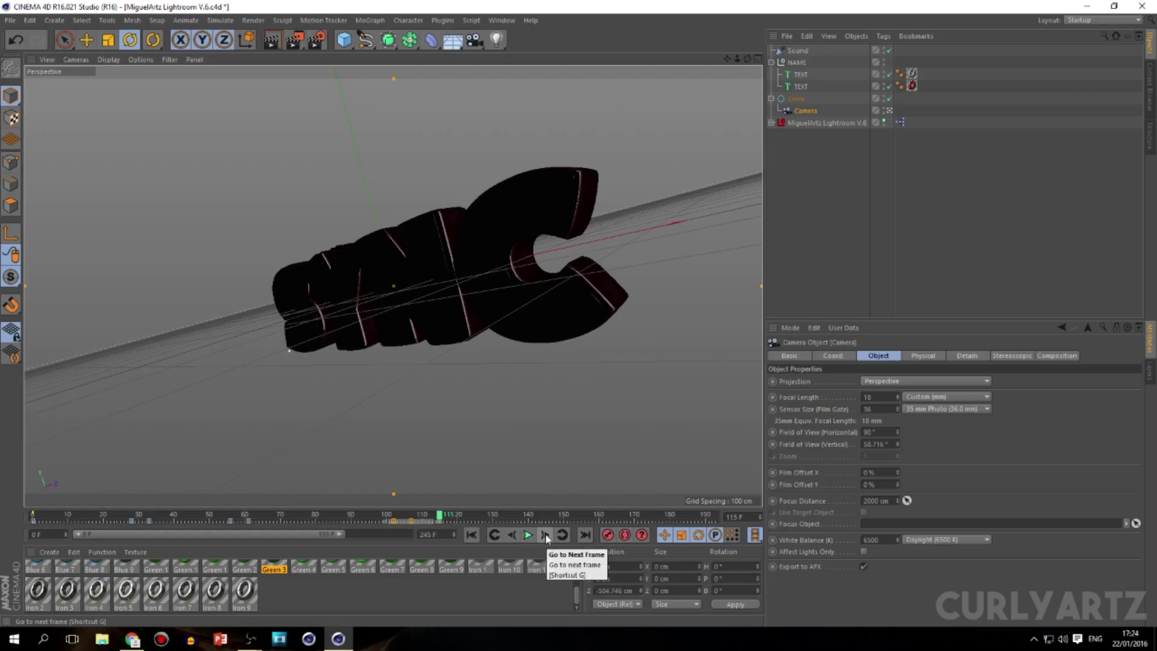
pyautogui.moveTo(439, 516)
pyautogui.mouseDown()
pyautogui.moveTo(390, 518)
pyautogui.moveTo(461, 515)
pyautogui.moveTo(441, 509)
pyautogui.mouseUp()
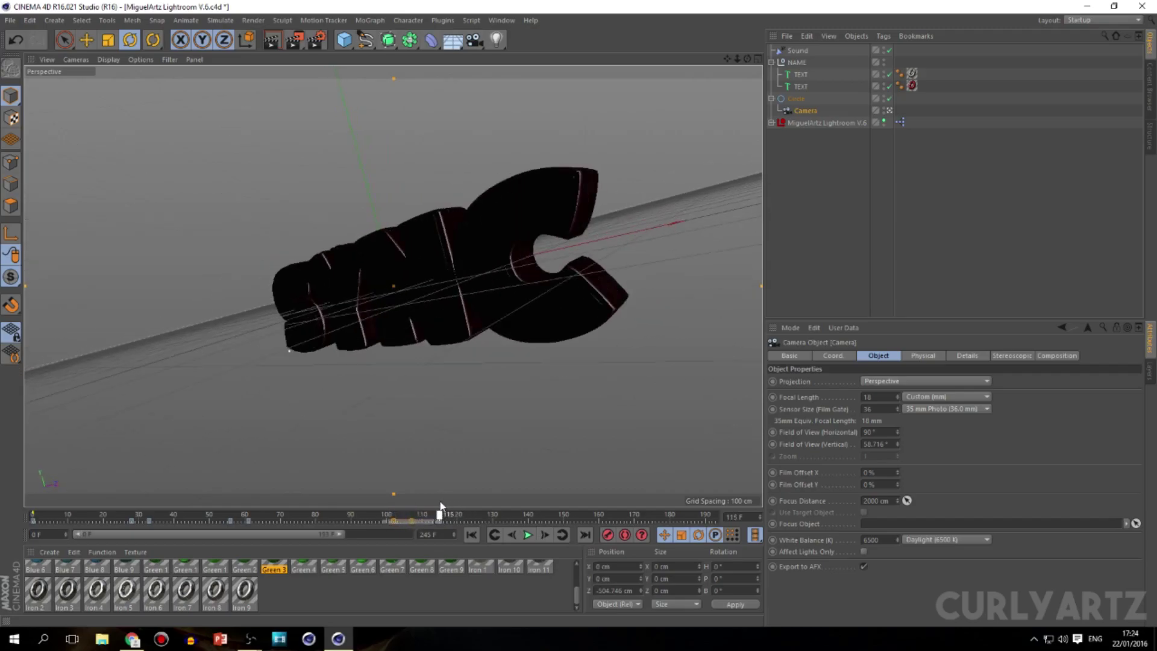
pyautogui.click(545, 534)
pyautogui.click(458, 518)
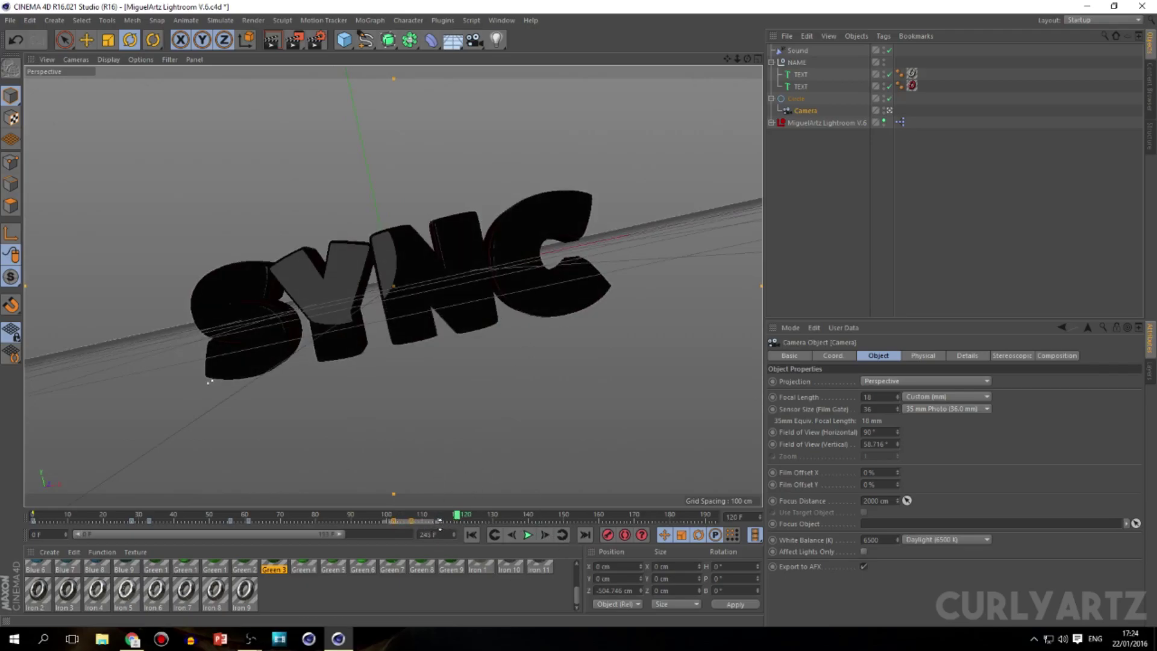
pyautogui.moveTo(737, 59); pyautogui.dragTo(675, 59)
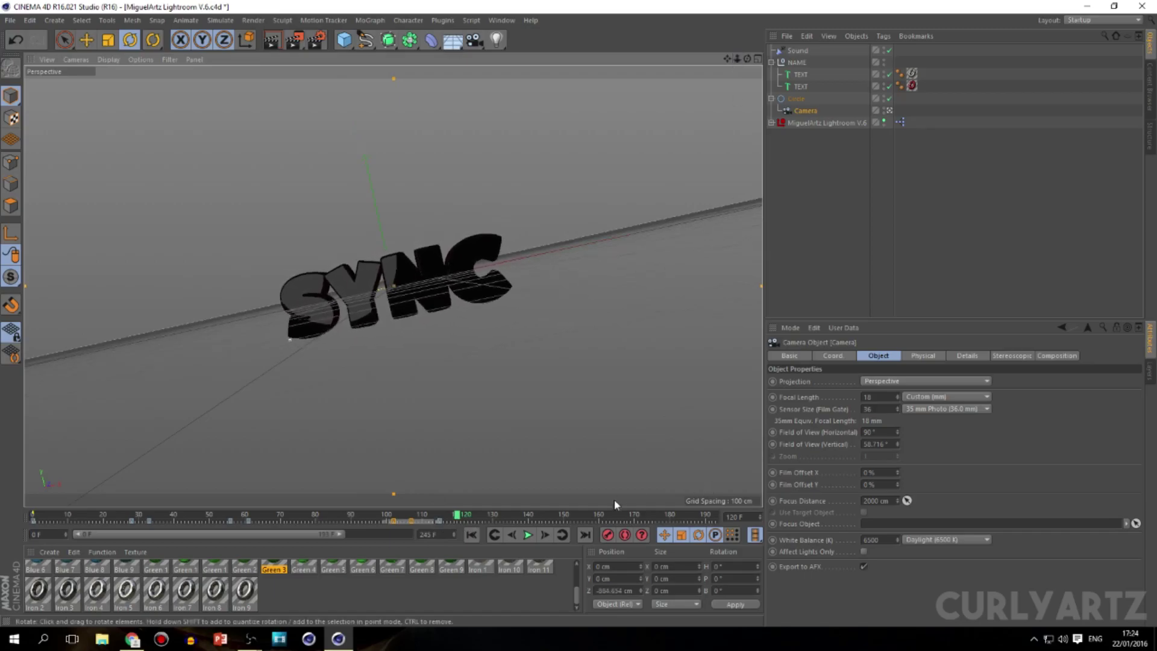
# Play the animation from about frame 22 and stop at frame 173, where the next move belongs.
pyautogui.moveTo(457, 517); pyautogui.dragTo(110, 515)
pyautogui.click(528, 535)
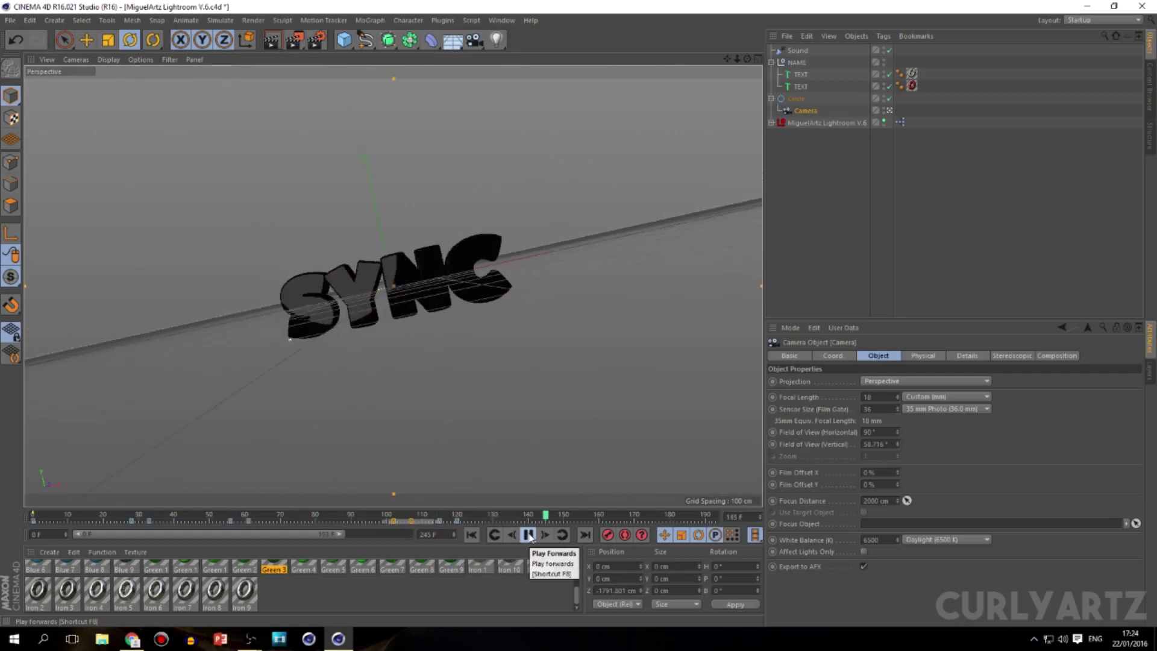
pyautogui.click(528, 534)
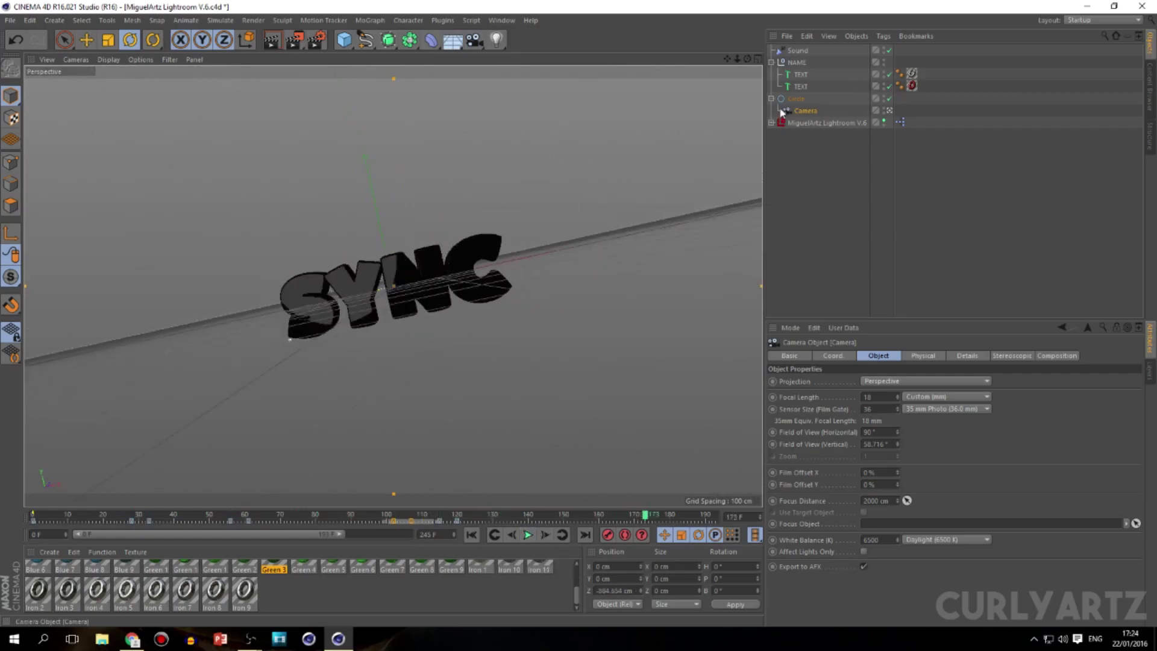
# At frame 173, keyframe the Circle rotated to a bank of about 124° and the Camera pulled back to about Z -1088 cm.
pyautogui.click(795, 99)
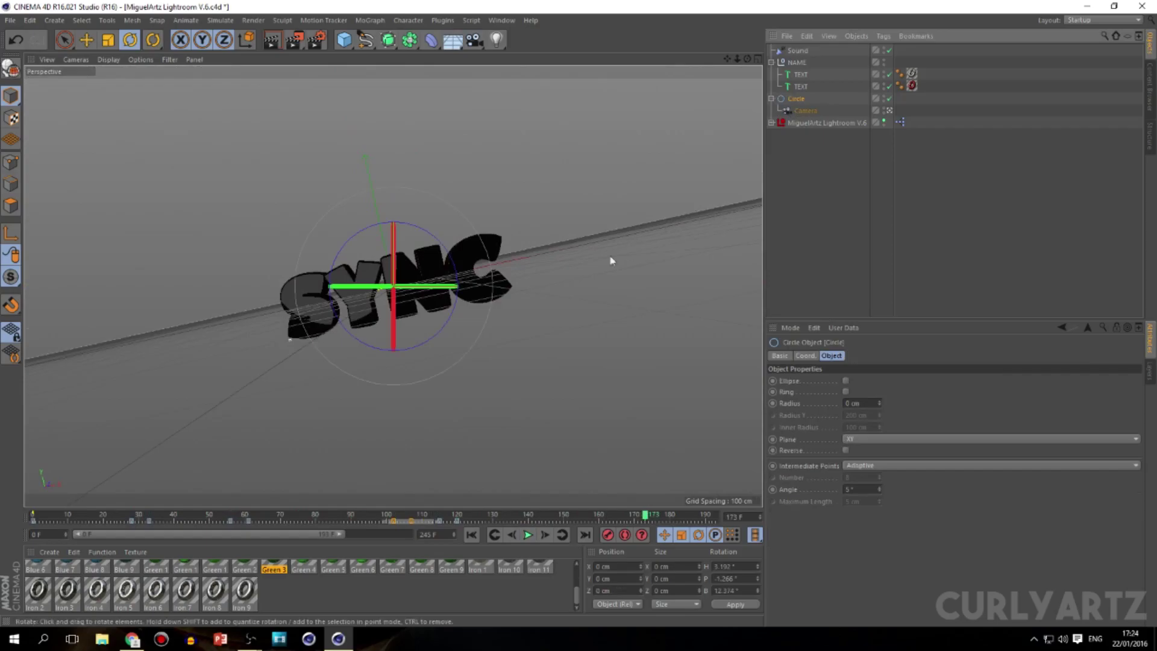
pyautogui.moveTo(453, 265); pyautogui.dragTo(396, 324)
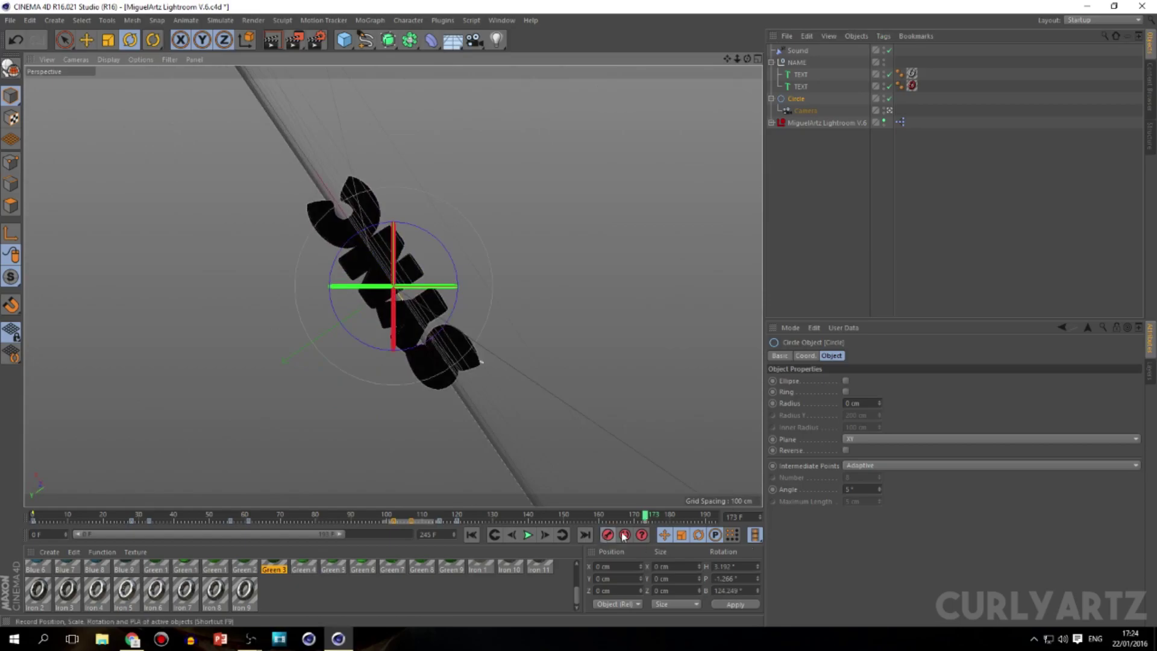
pyautogui.click(800, 112)
pyautogui.moveTo(746, 65); pyautogui.dragTo(729, 76)
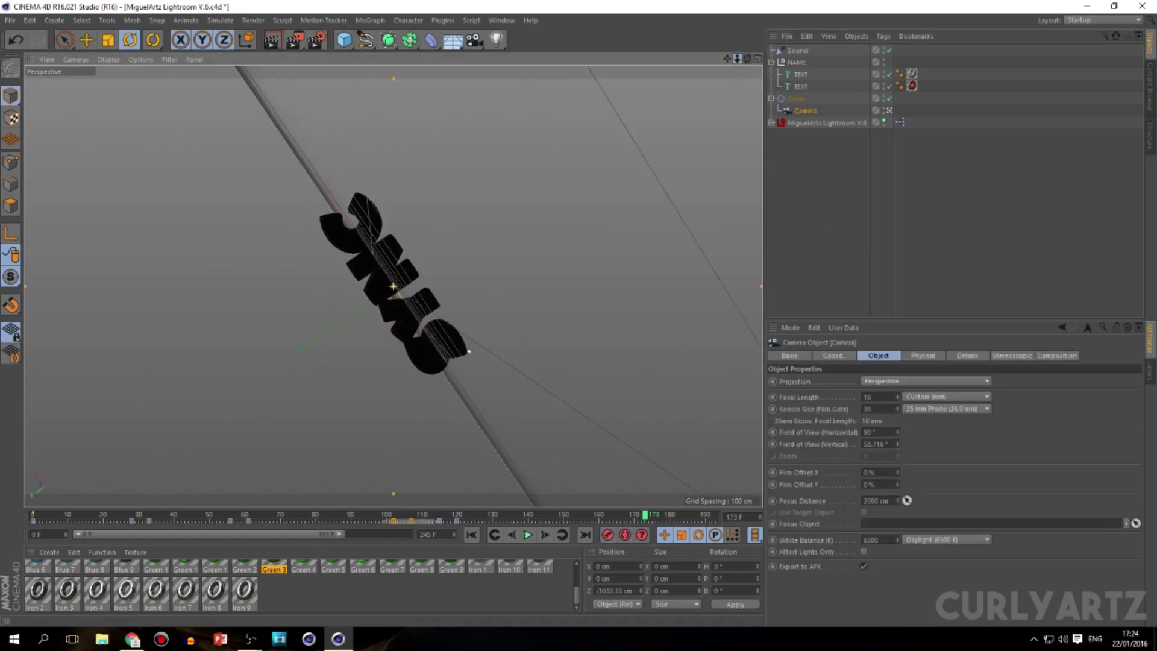
# At frame 177, keyframe the Circle rotated to about H -13°, P 12°, B 270° and the Camera moved in to about Z -705 cm.
pyautogui.click(787, 99)
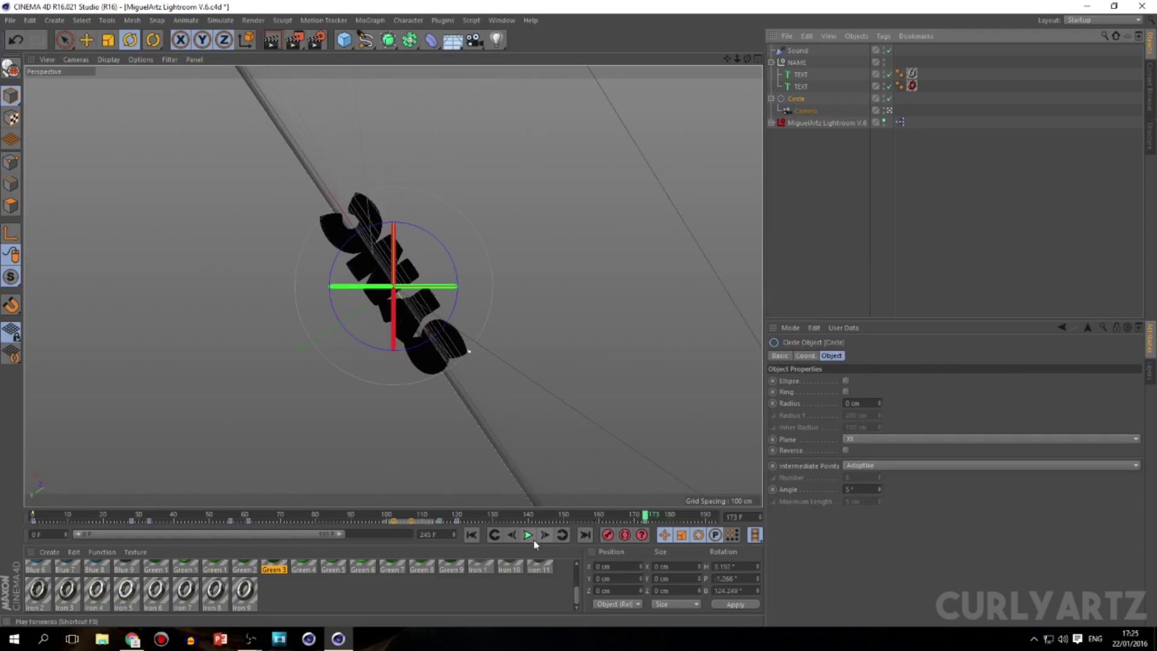
pyautogui.click(646, 517)
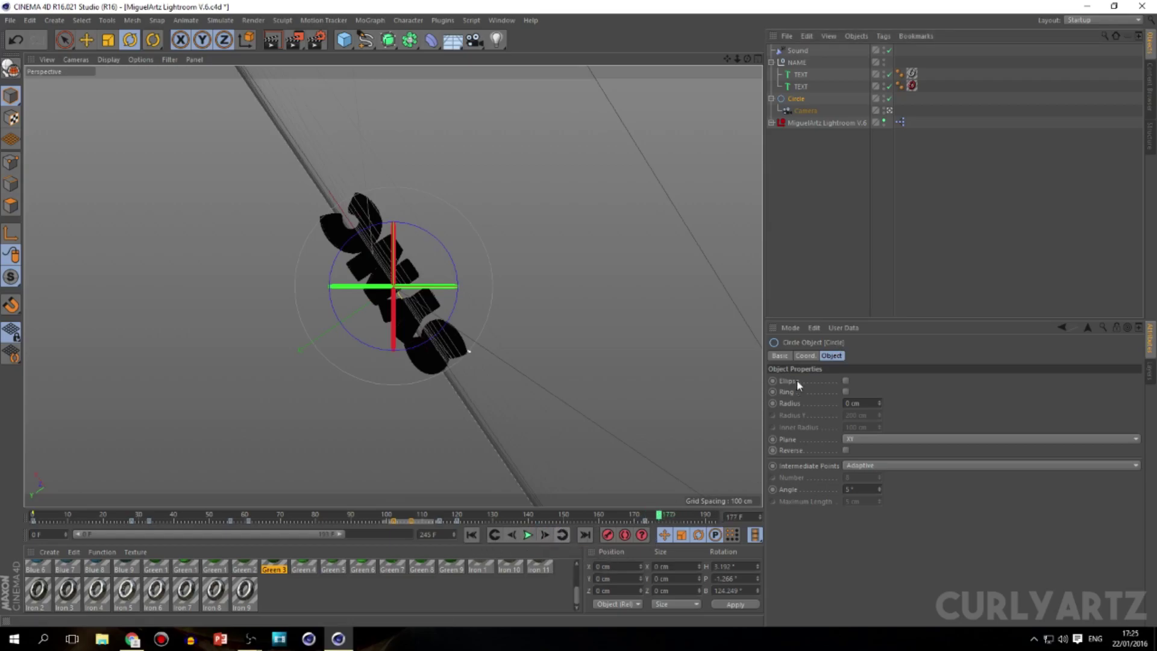
pyautogui.moveTo(447, 269); pyautogui.dragTo(403, 298)
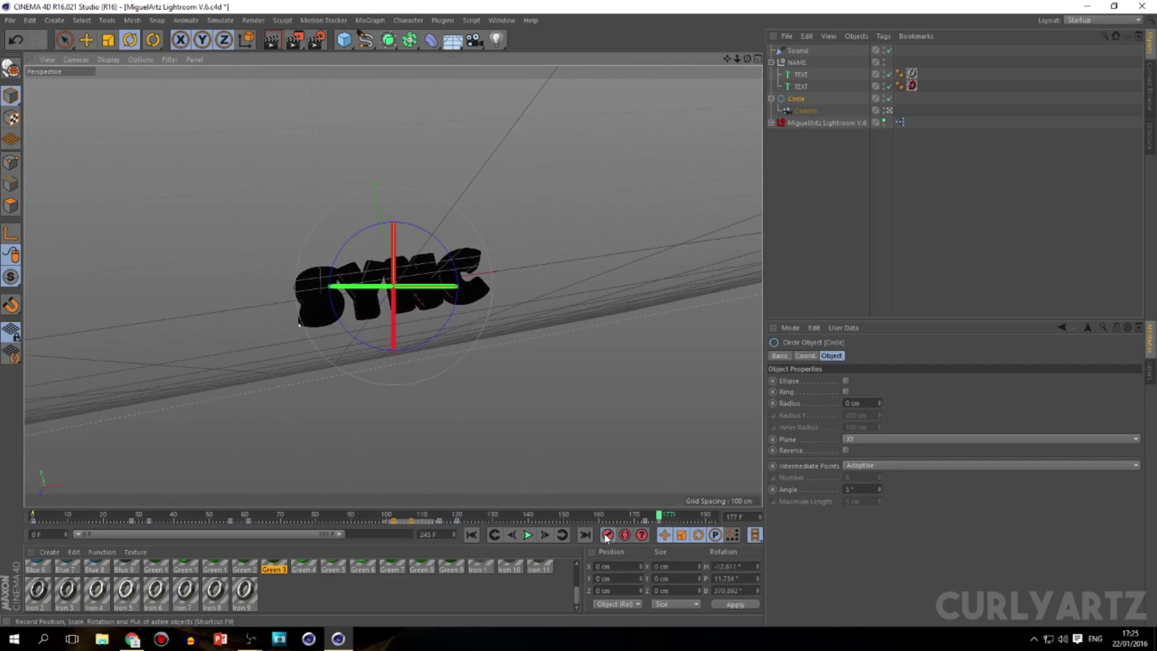
pyautogui.click(801, 122)
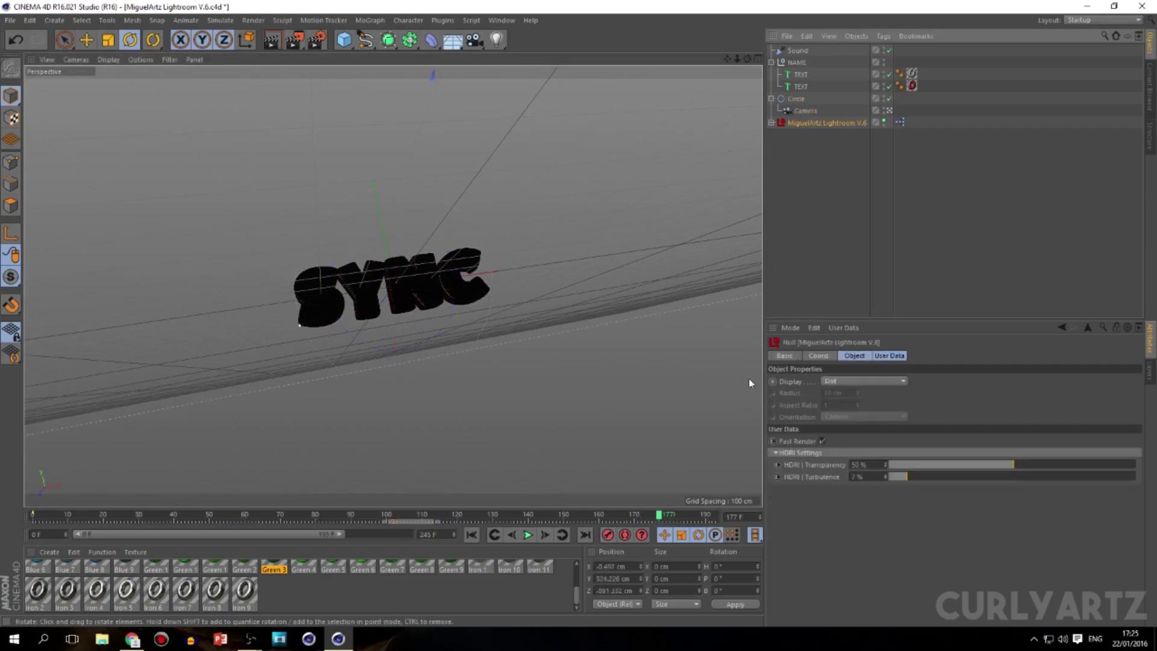
pyautogui.click(803, 112)
pyautogui.moveTo(741, 61); pyautogui.dragTo(740, 178)
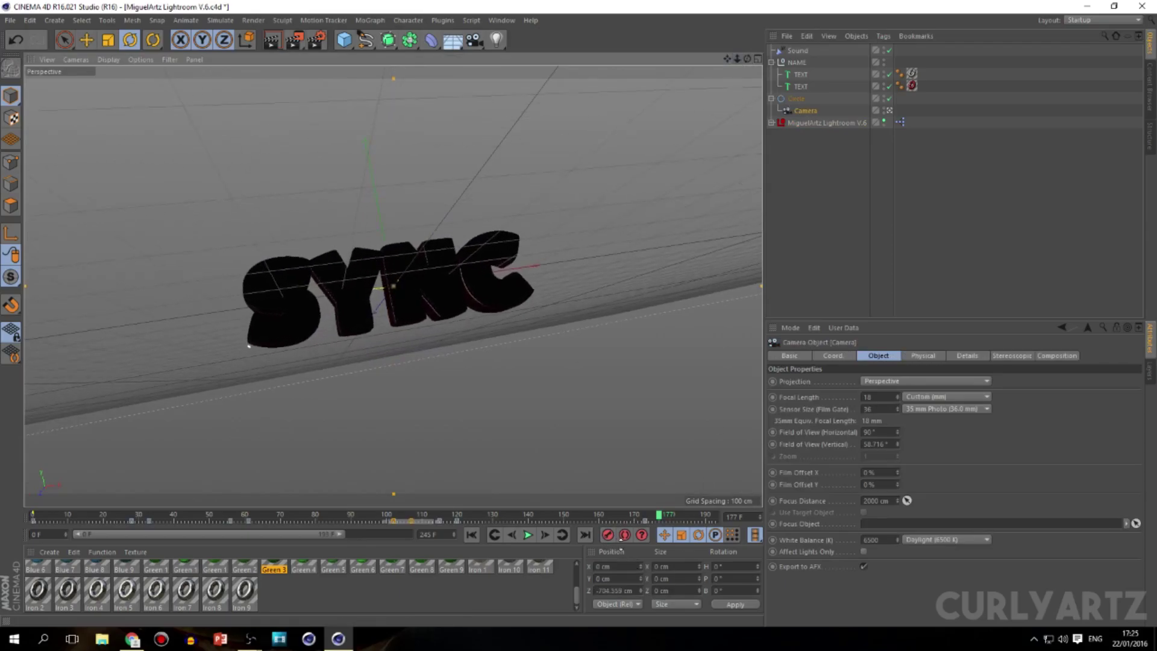
# Play the animation from about frame 105 to check the spin and zoom at frames 173 to 177.
pyautogui.moveTo(664, 517); pyautogui.dragTo(403, 515)
pyautogui.click(529, 537)
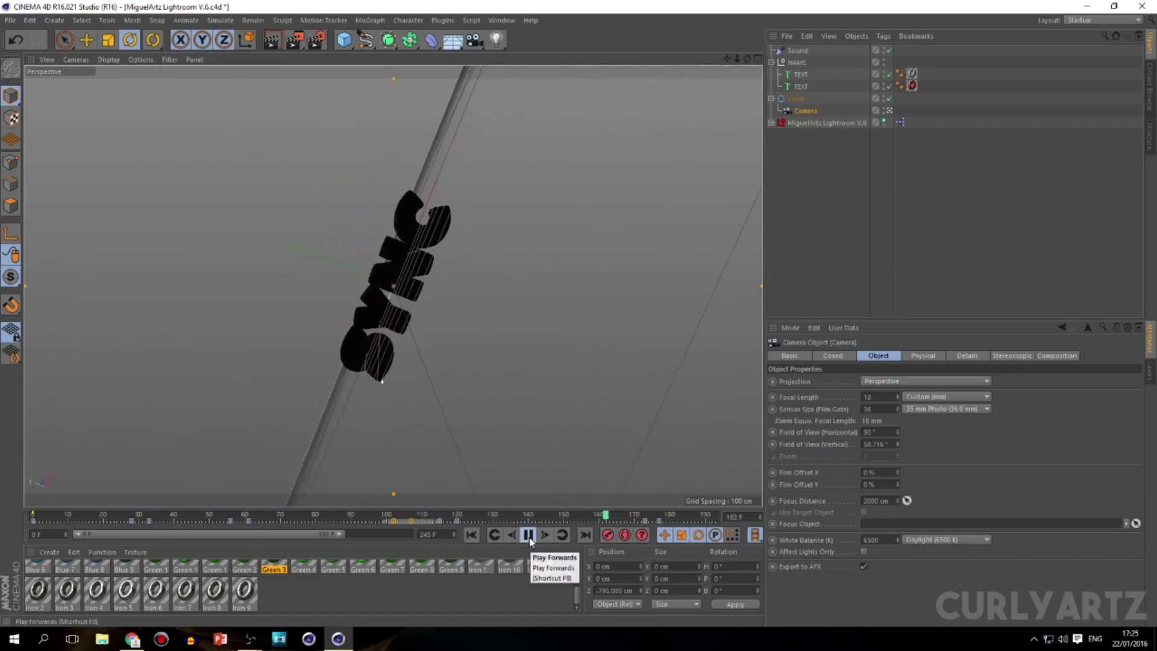
pyautogui.click(530, 537)
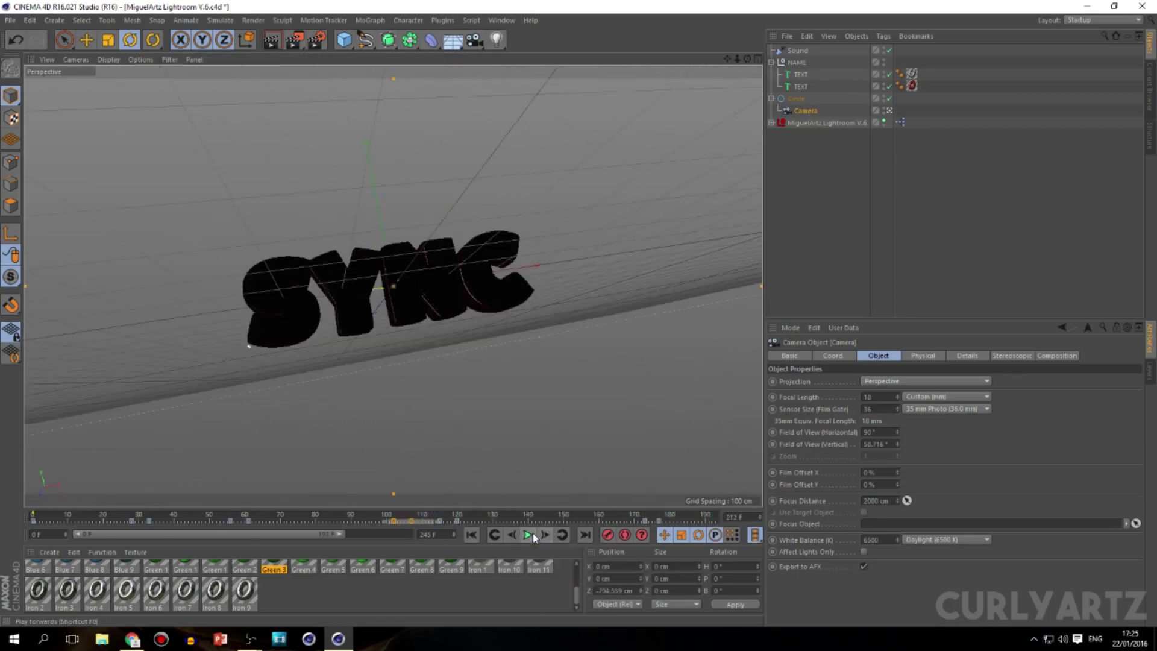
# Try moving the Camera's frame 173 keys to frame 165, and play through that section.
pyautogui.moveTo(628, 518); pyautogui.dragTo(515, 524)
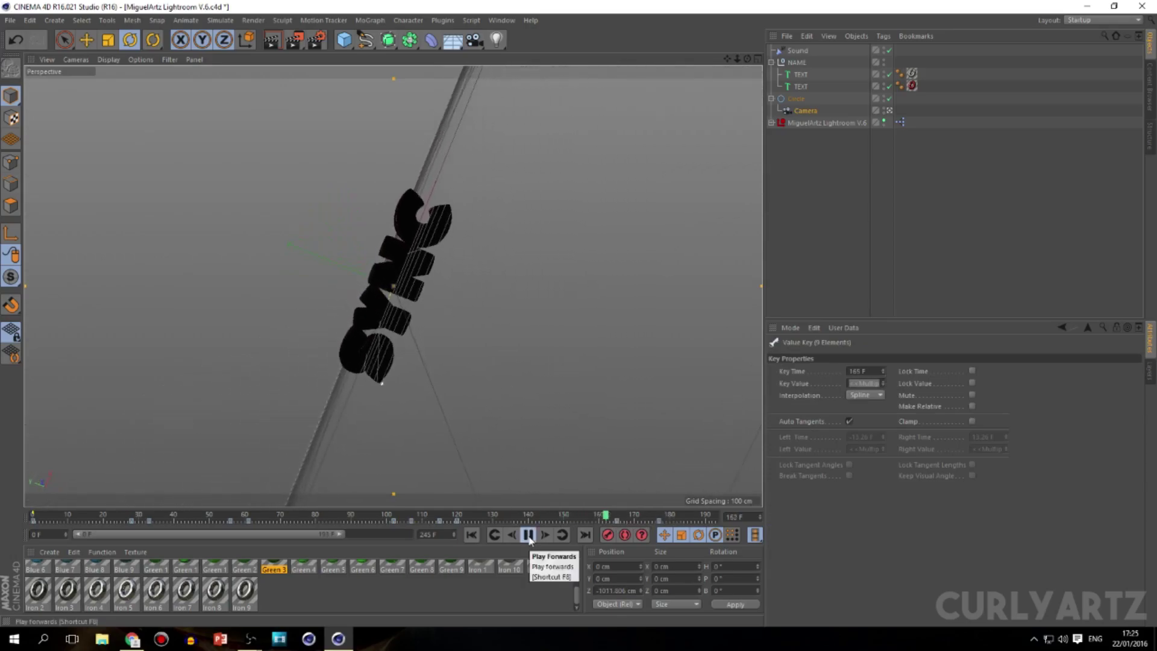
pyautogui.click(528, 534)
pyautogui.click(651, 517)
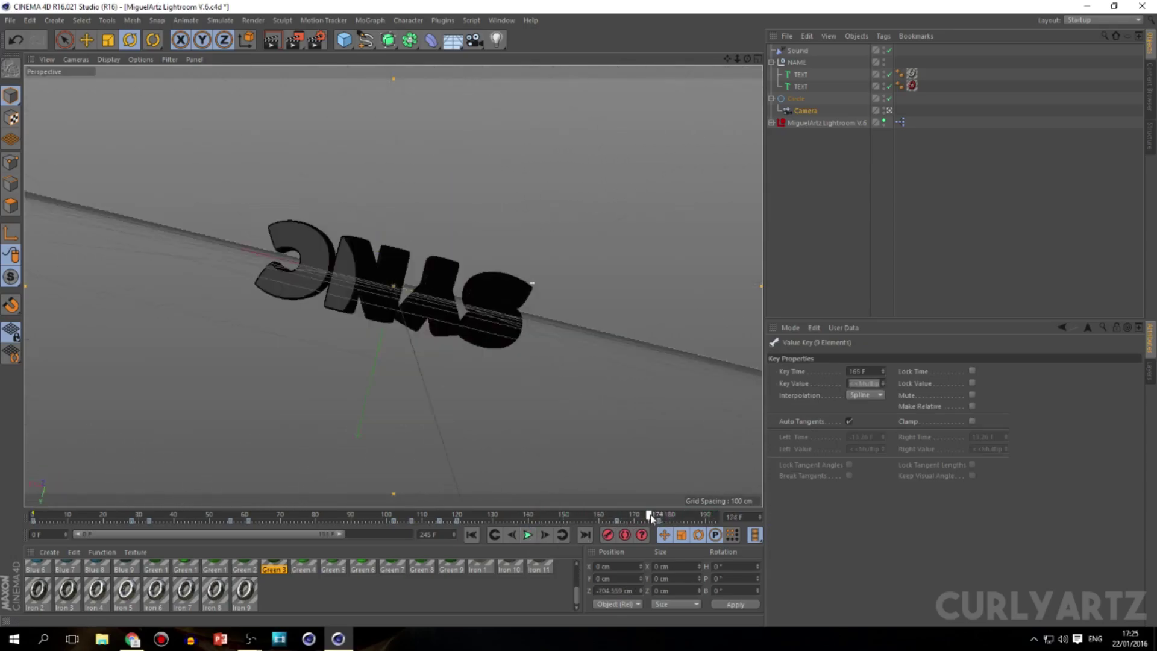
# Try deleting the late Camera and Circle keys, and undo back to the original key timing.
pyautogui.moveTo(645, 517); pyautogui.dragTo(559, 522)
pyautogui.press('Delete')
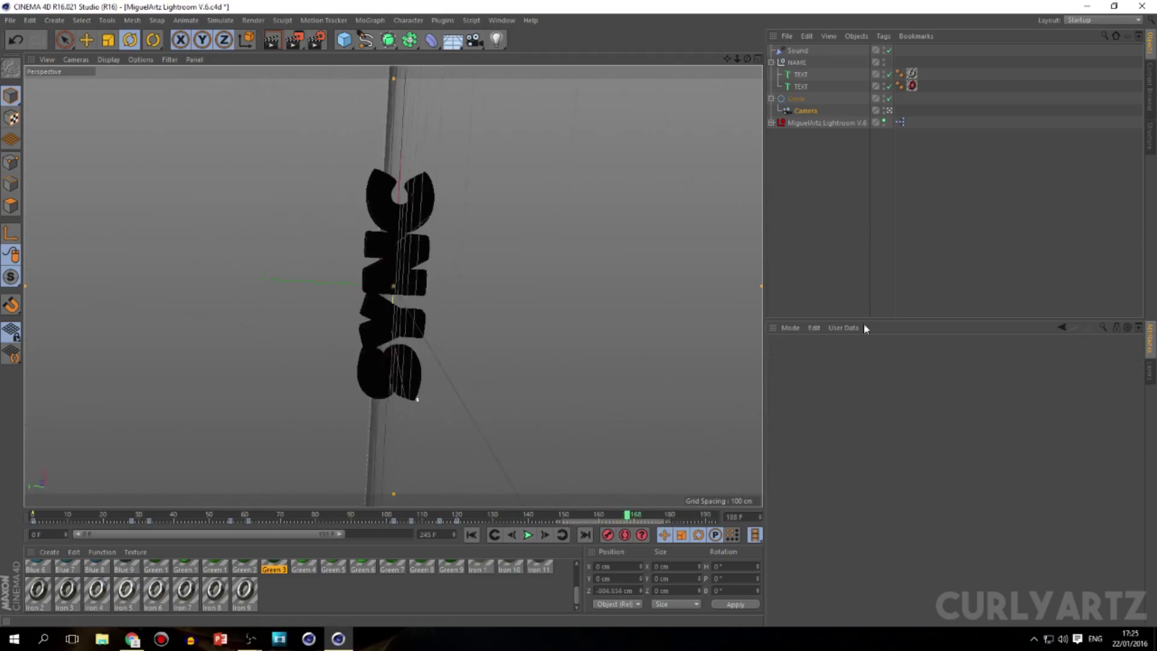
pyautogui.click(790, 104)
pyautogui.press('Delete')
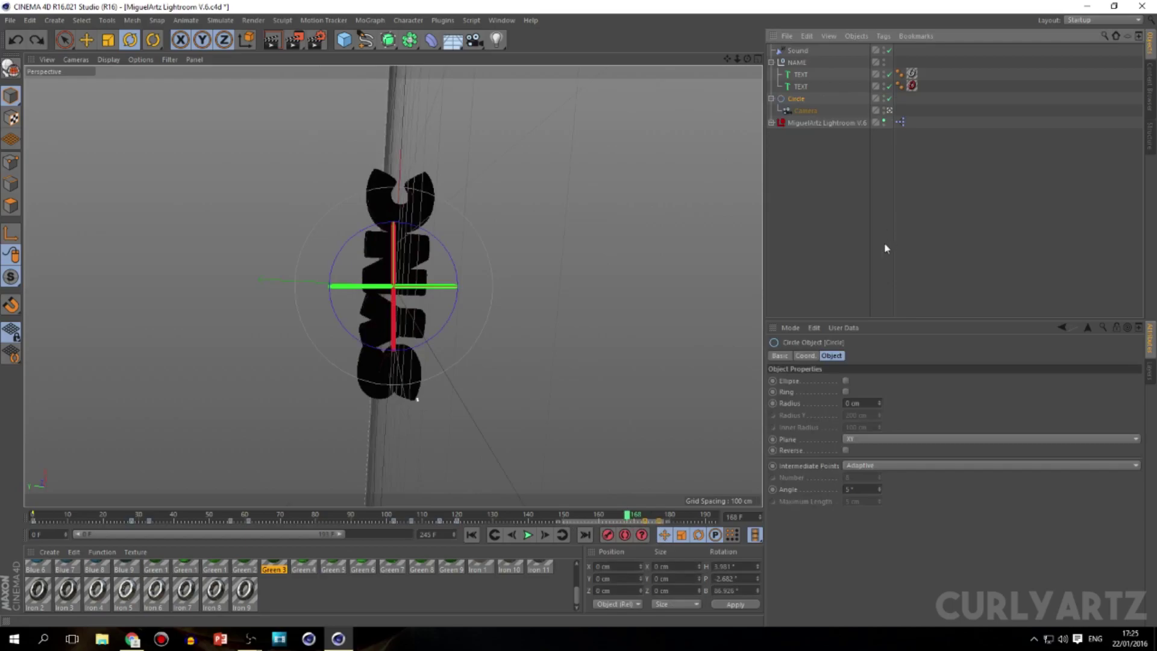
pyautogui.hotkey('ctrl', 'z')
pyautogui.hotkey('ctrl', 'z')
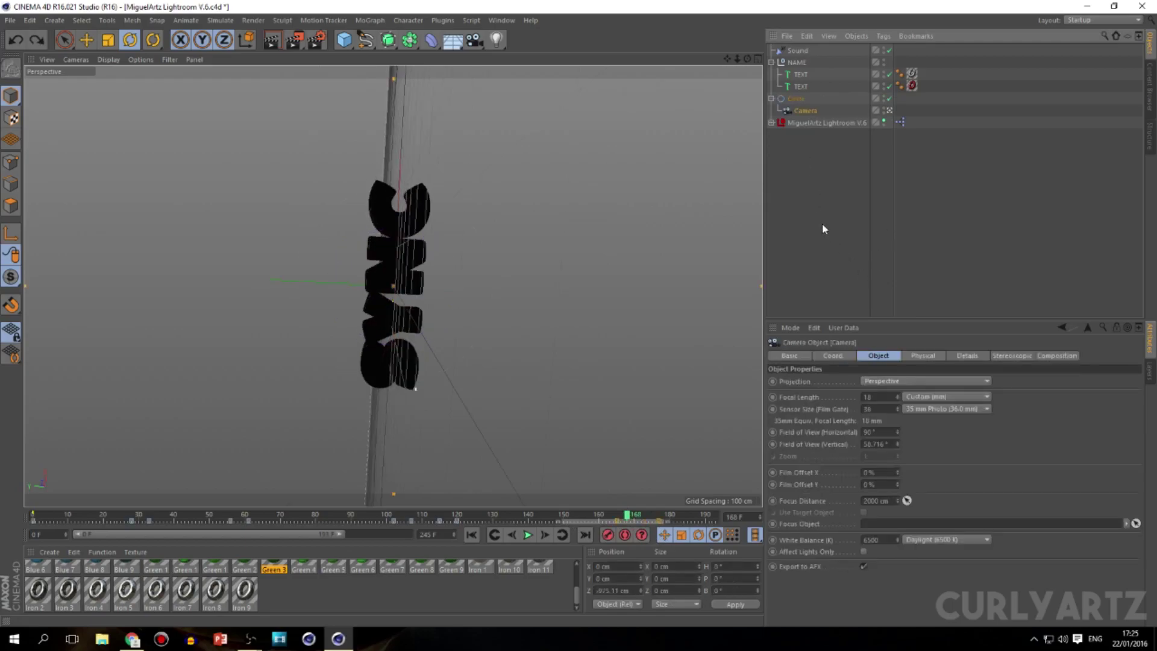
pyautogui.hotkey('ctrl', 'z')
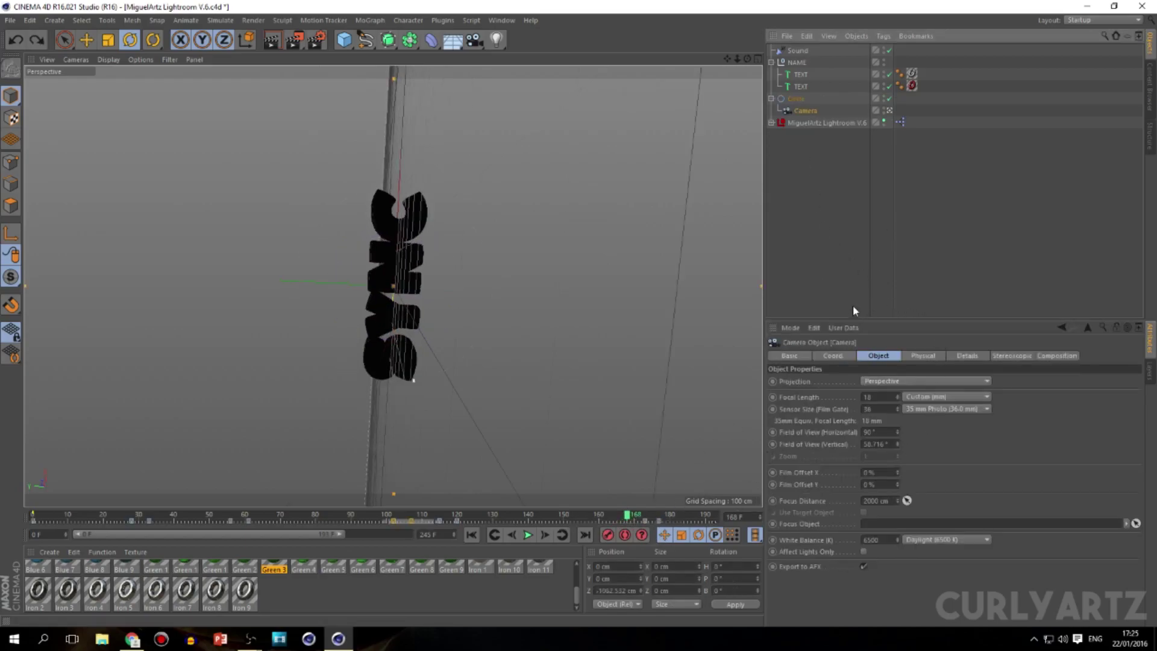
# Move the Circle's frame 173 keys to frame 166 and play the animation to check the timing.
pyautogui.click(798, 100)
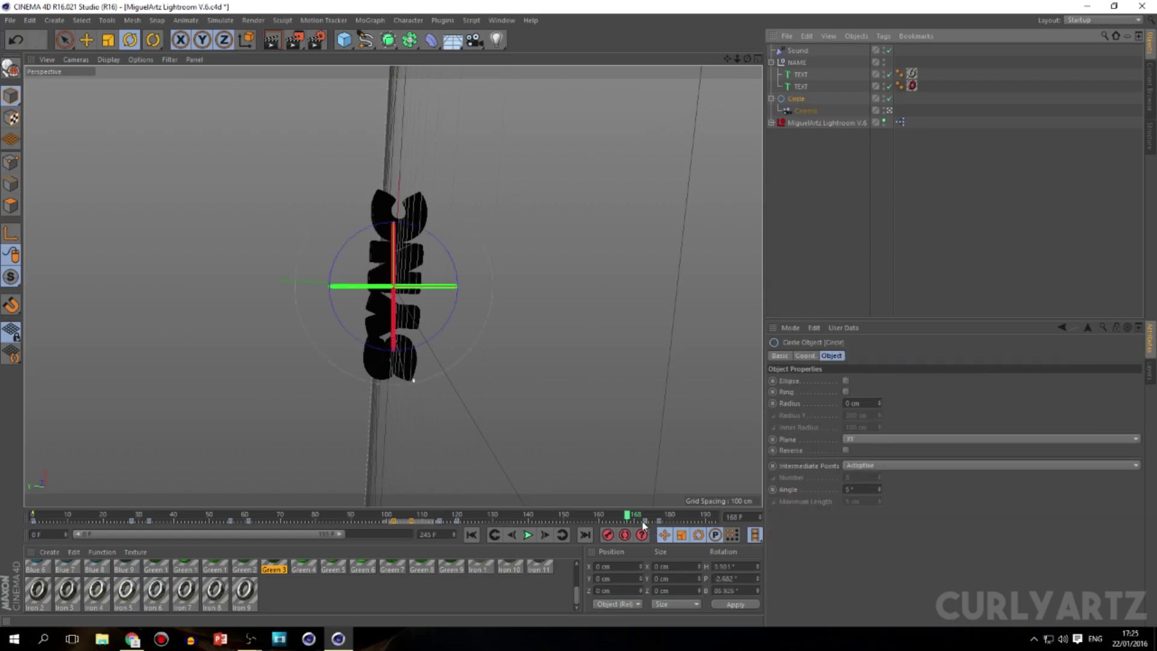
pyautogui.click(643, 522)
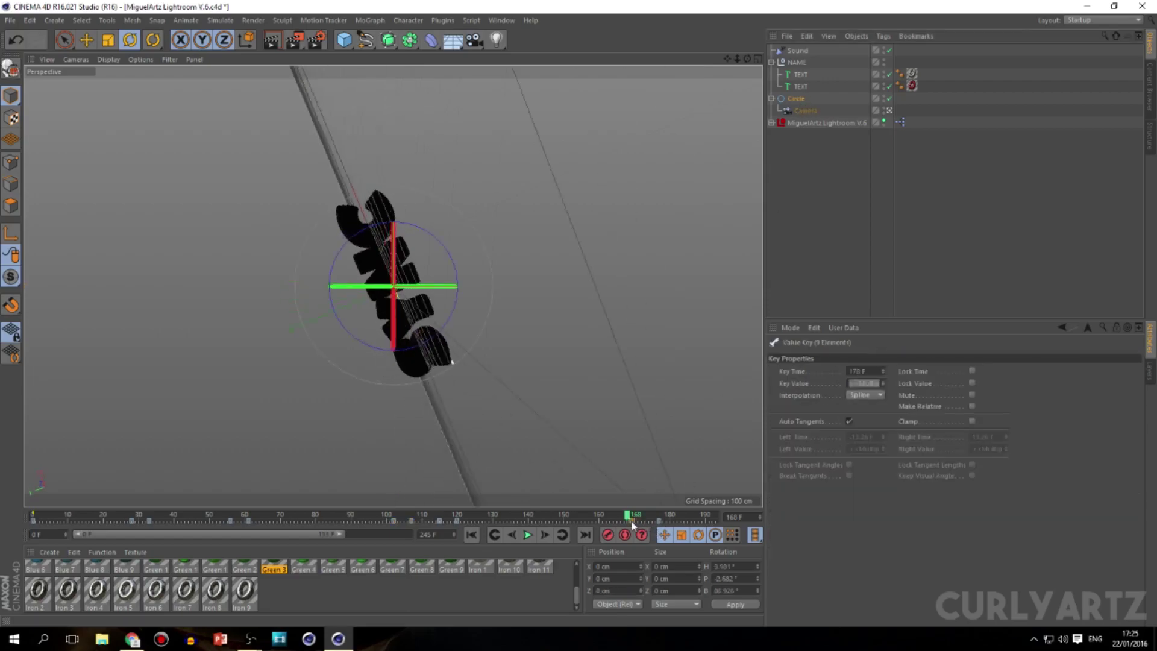
pyautogui.click(529, 534)
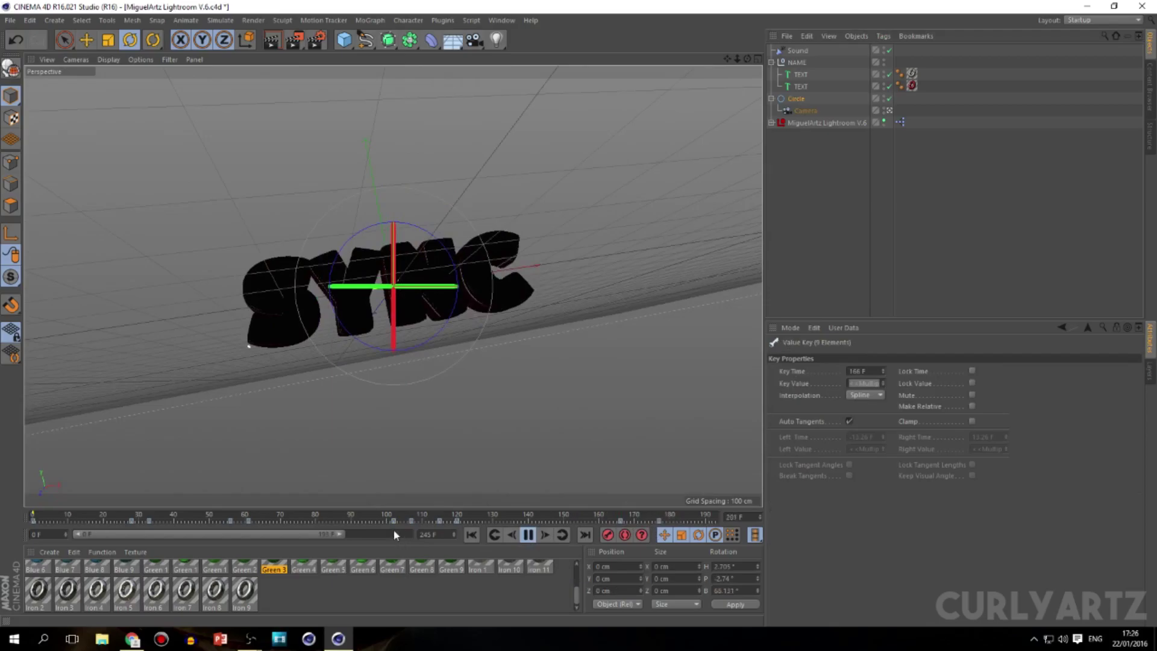
pyautogui.click(528, 535)
# Move the Camera's frame 173 keys to frame 166 to match the Circle's keys.
pyautogui.moveTo(436, 515); pyautogui.dragTo(659, 516)
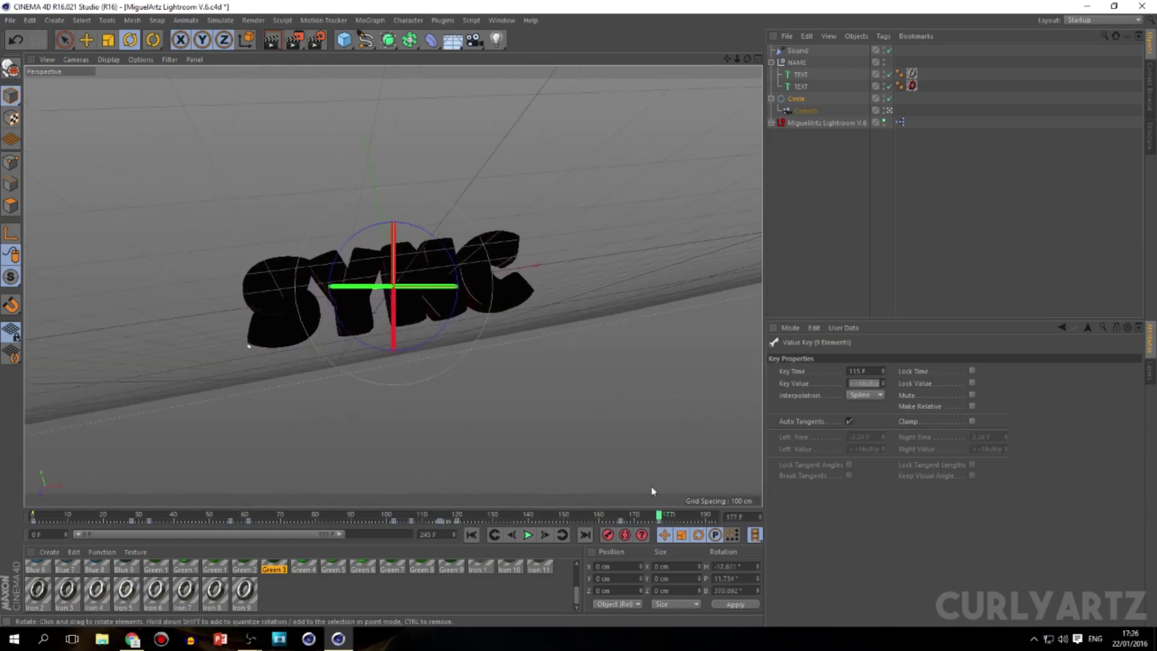
pyautogui.click(618, 515)
pyautogui.click(802, 111)
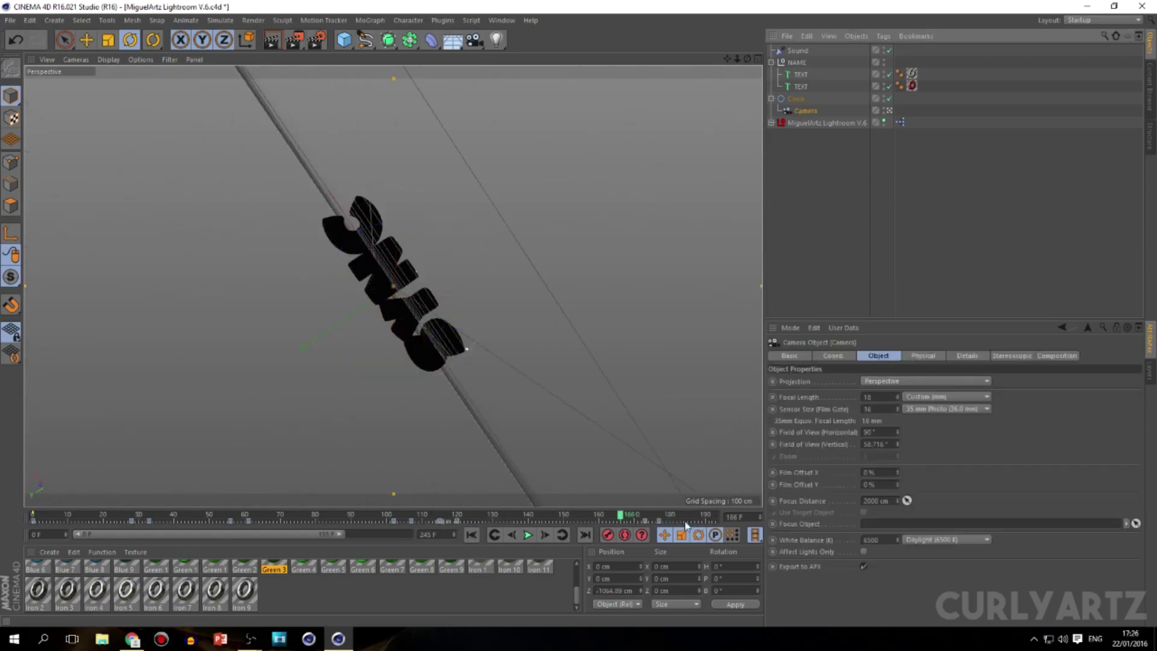
pyautogui.click(625, 521)
# Extend the visible timeline range to frame 245 and play the animation from about frame 162.
pyautogui.moveTo(621, 515); pyautogui.dragTo(710, 441)
pyautogui.moveTo(336, 535); pyautogui.dragTo(411, 534)
pyautogui.click(485, 515)
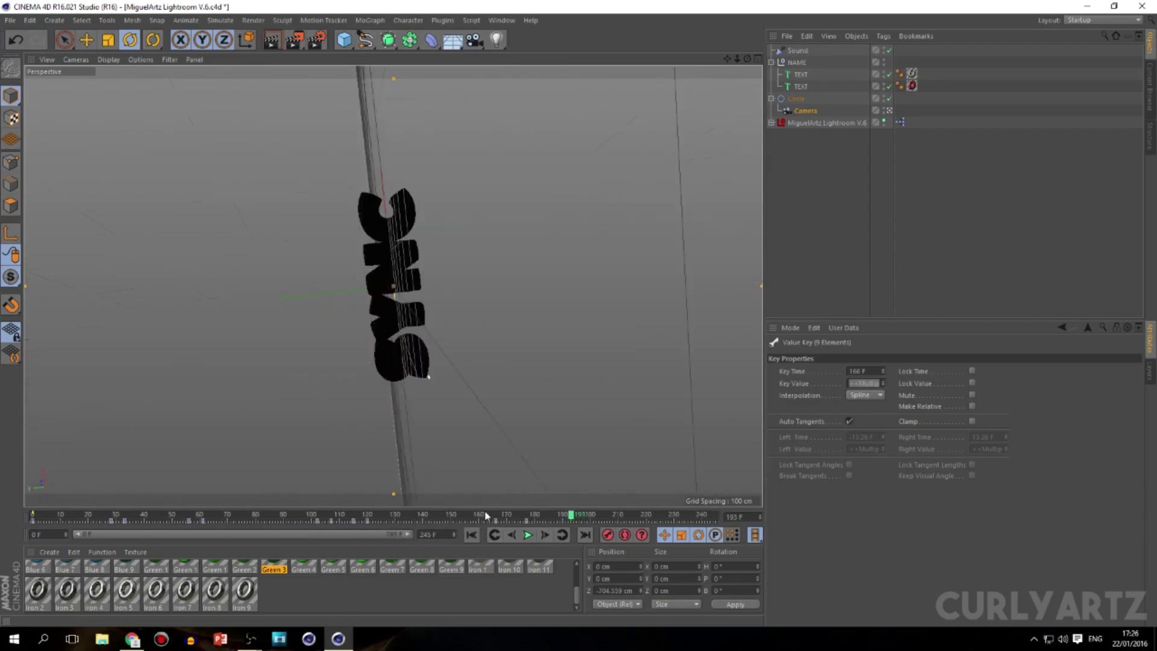
pyautogui.click(528, 534)
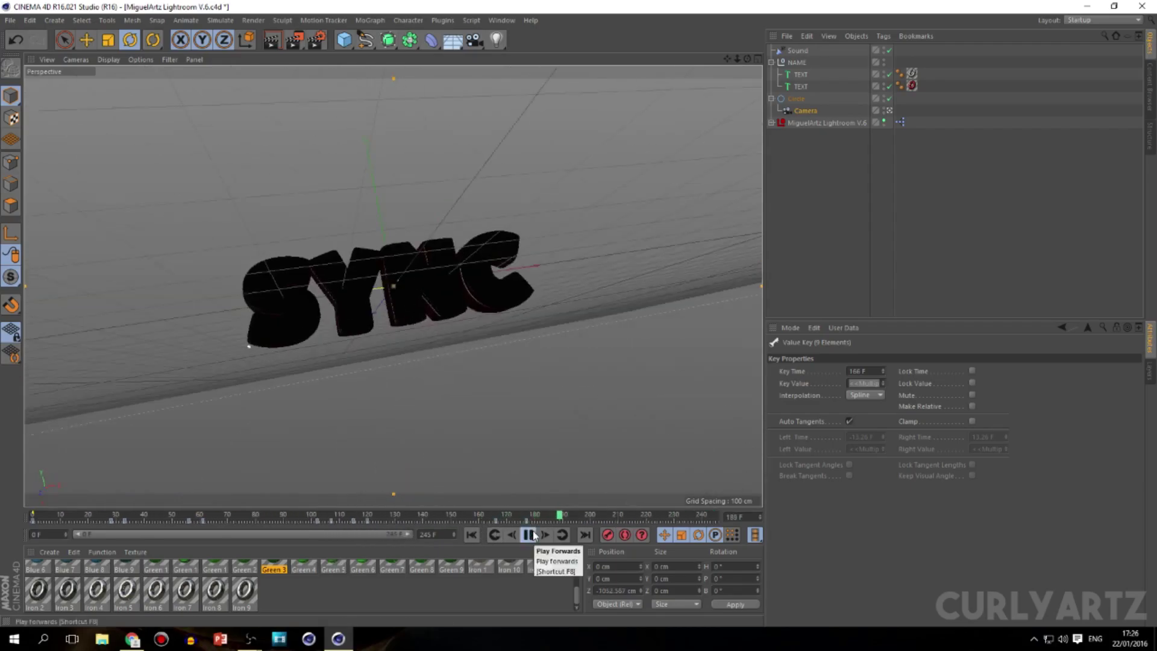
pyautogui.click(603, 522)
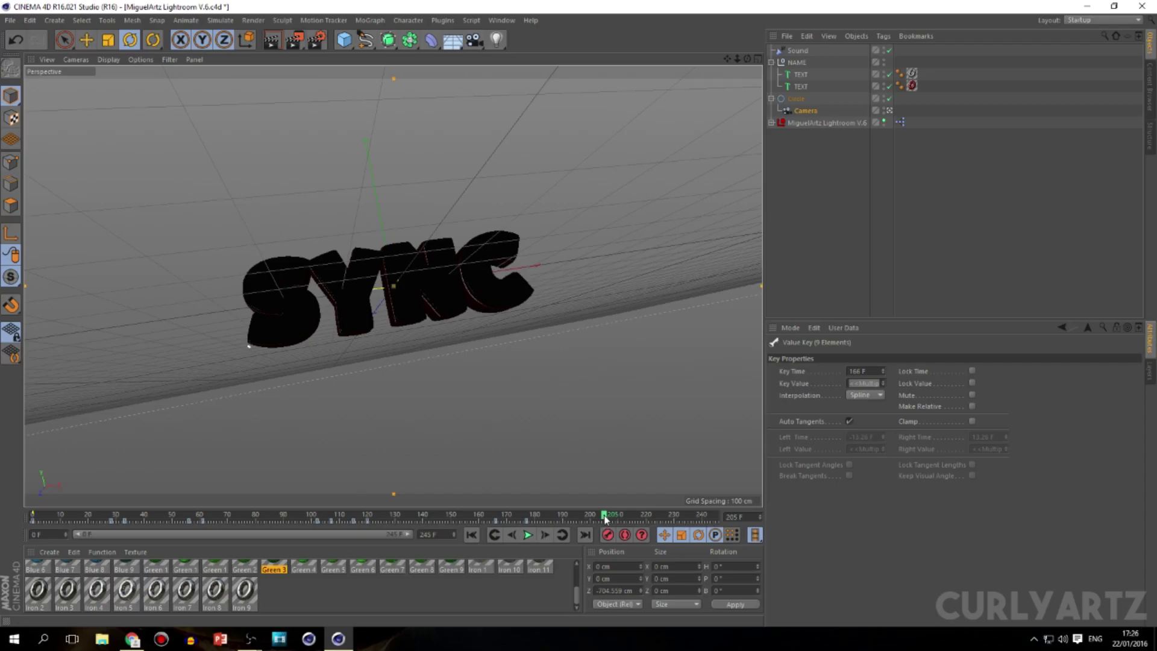
# Play from about frame 71 to the end, and keyframe the Circle at frame 245 rotated to about H 19°, P 13°, B 271°.
pyautogui.moveTo(543, 514); pyautogui.dragTo(231, 475)
pyautogui.click(527, 535)
pyautogui.click(796, 100)
pyautogui.moveTo(419, 271); pyautogui.dragTo(461, 258)
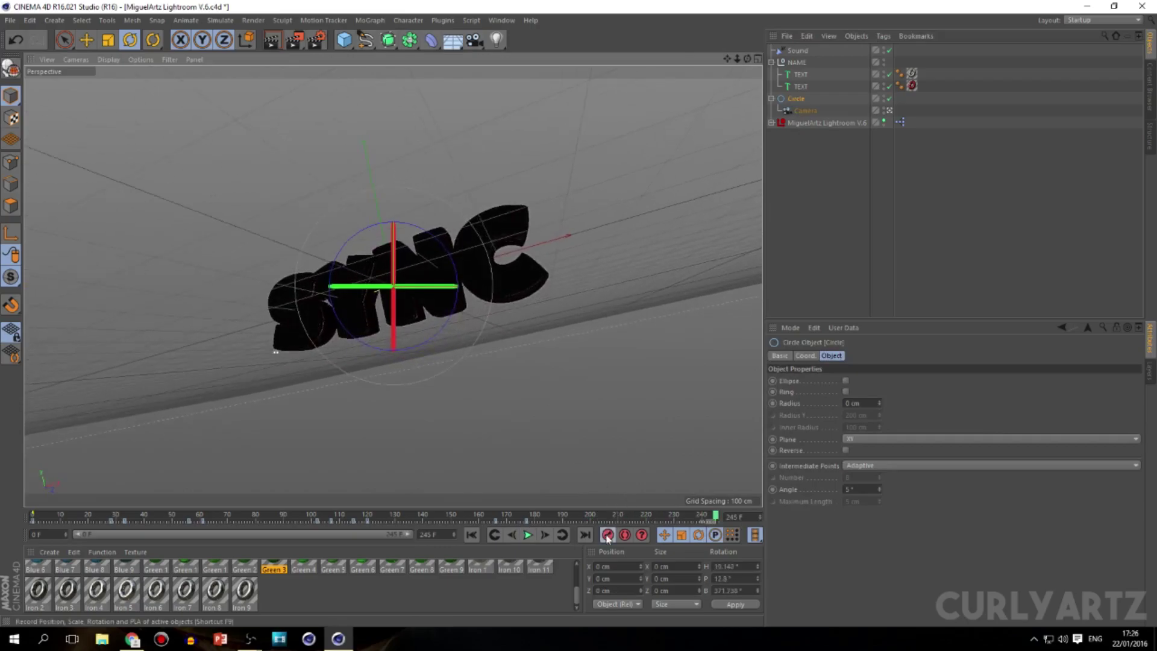
# Play the animation from frame 95 and preview the text with the Interactive Render Region at frame 241.
pyautogui.moveTo(715, 519); pyautogui.dragTo(297, 471)
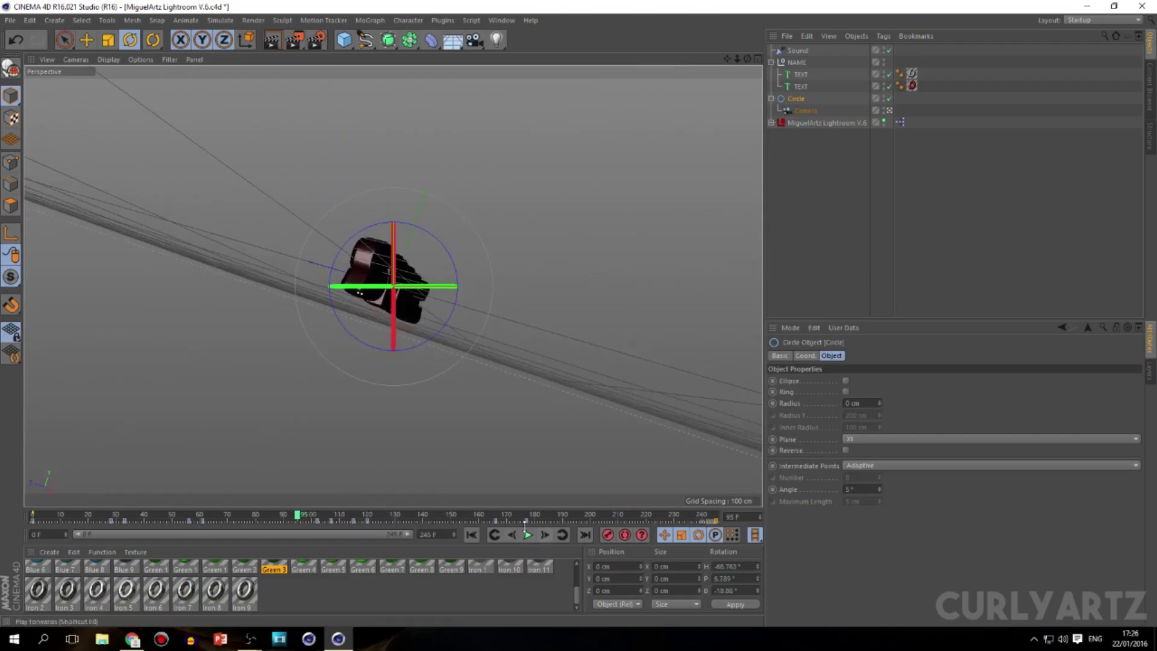
pyautogui.click(528, 535)
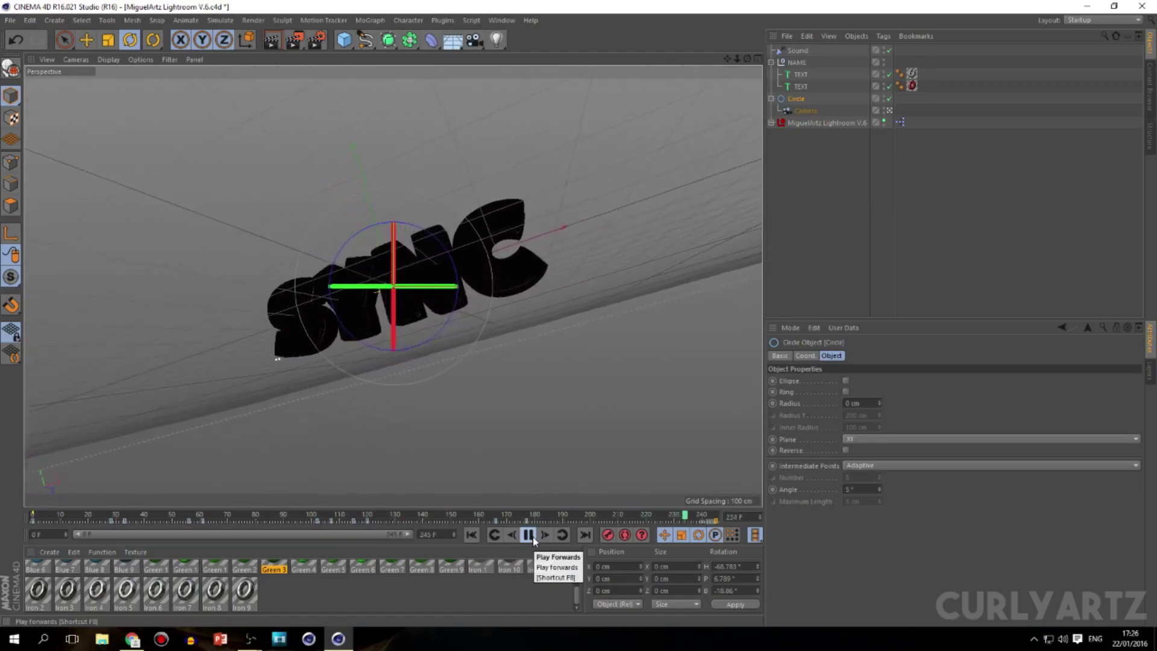
pyautogui.click(528, 535)
pyautogui.hotkey('alt', 'r')
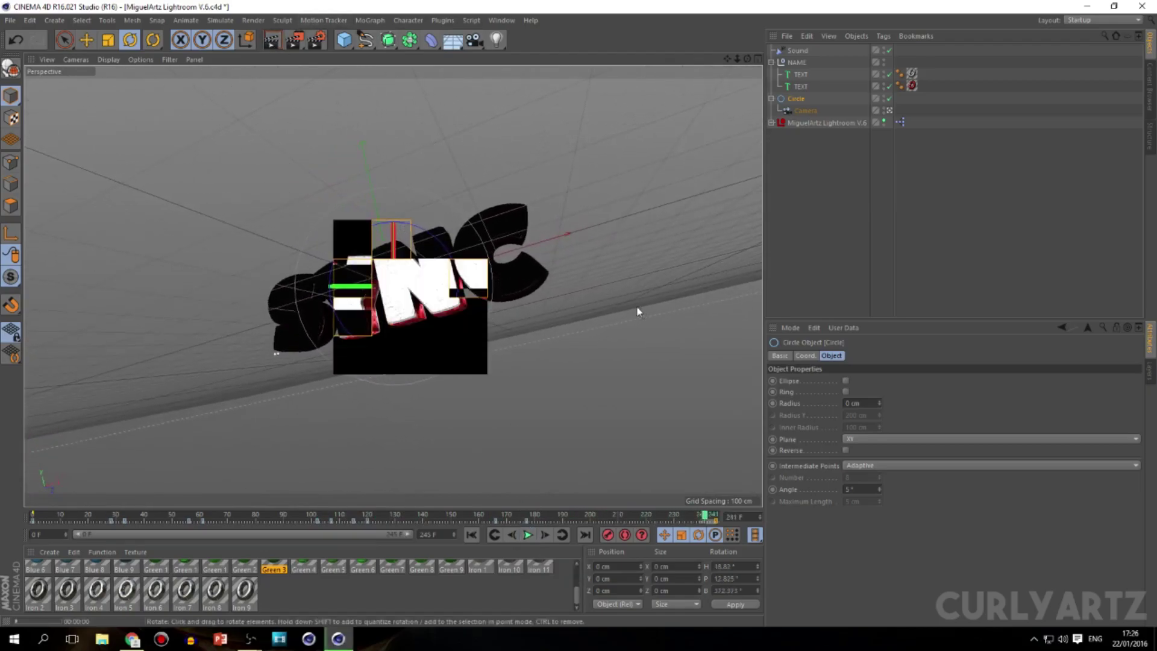
# Render a quick preview of the text at frame 241, and play the animation from frame 0 to about frame 52.
pyautogui.hotkey('ctrl', 'r')
pyautogui.click(647, 480)
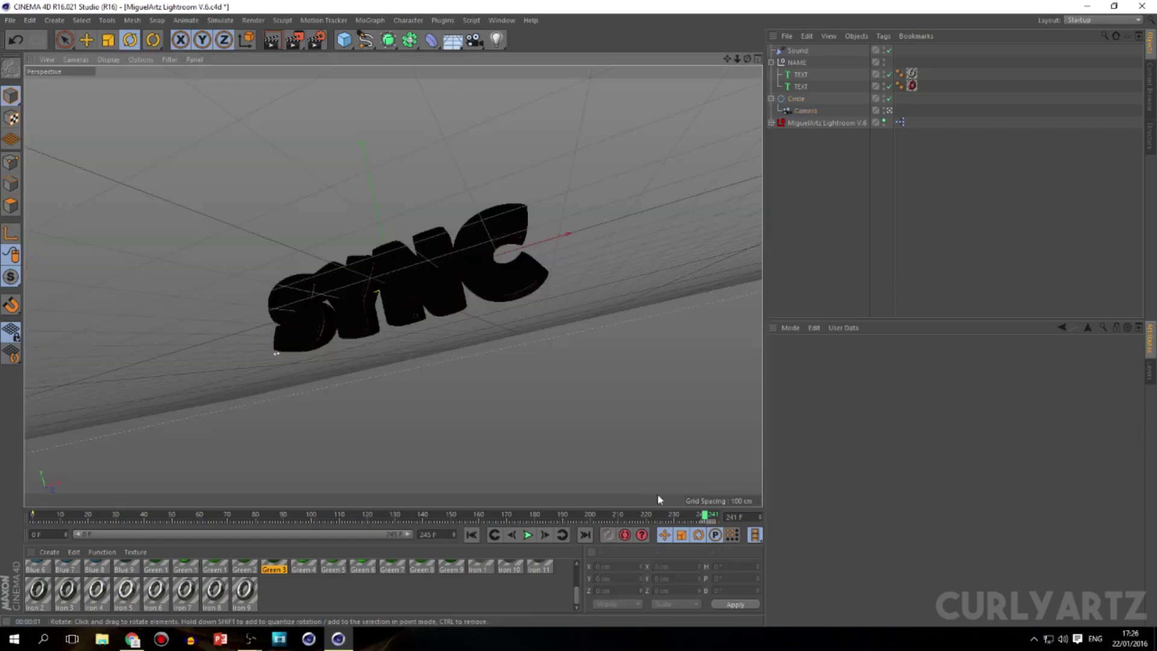
pyautogui.moveTo(691, 518); pyautogui.dragTo(2, 471)
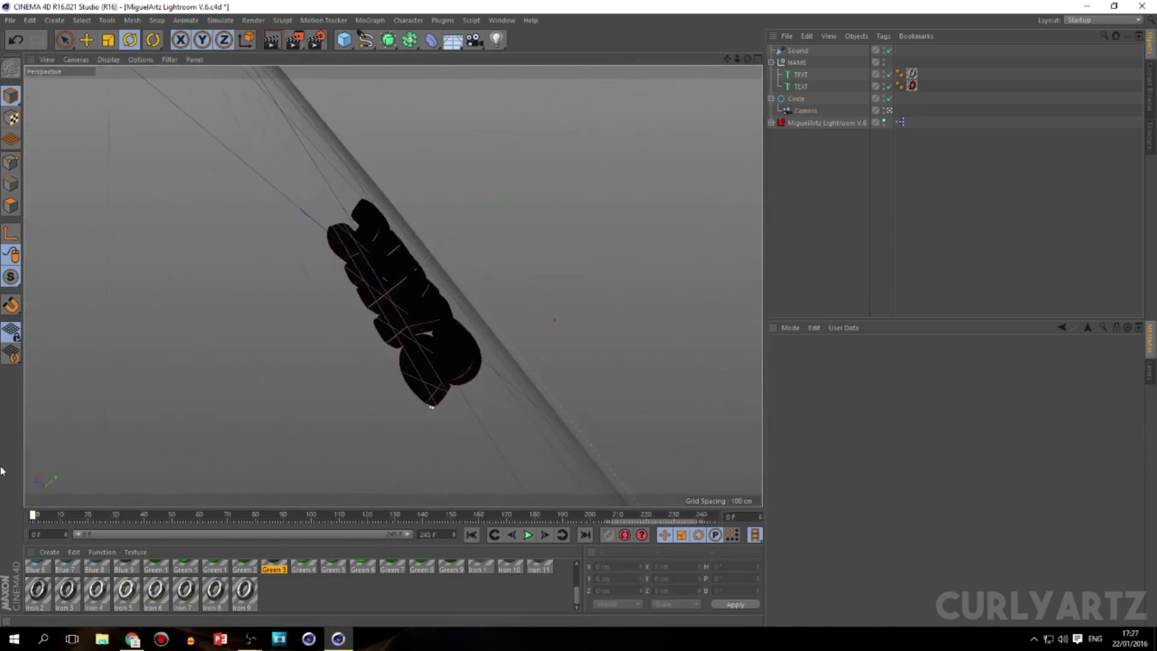
pyautogui.click(528, 535)
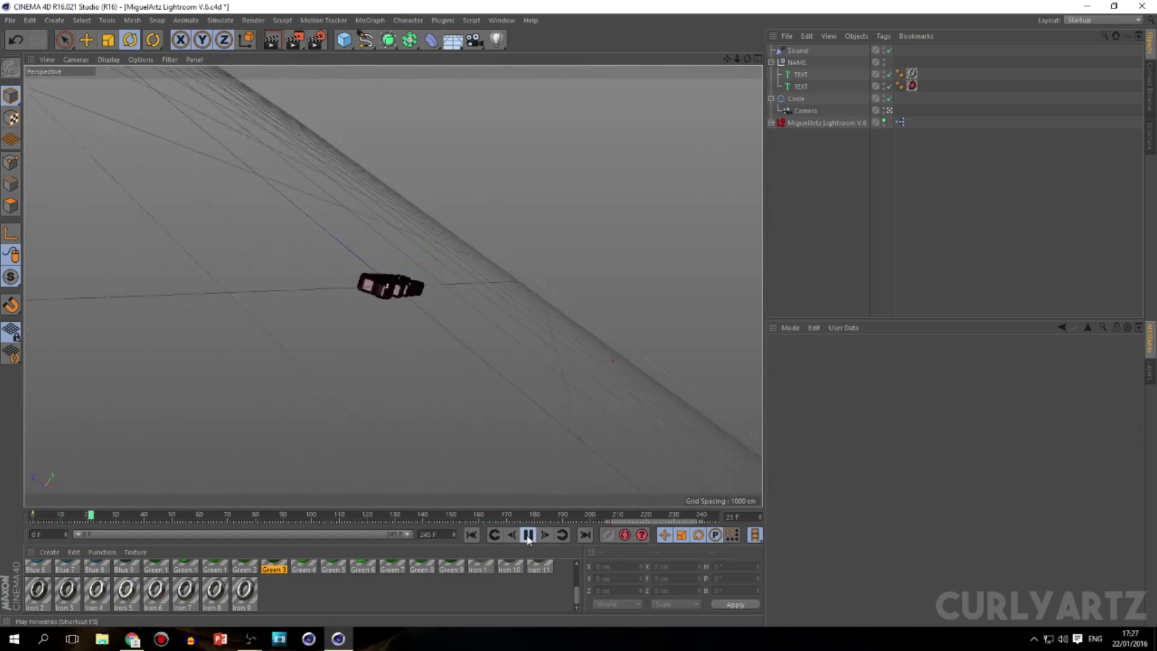
pyautogui.click(528, 535)
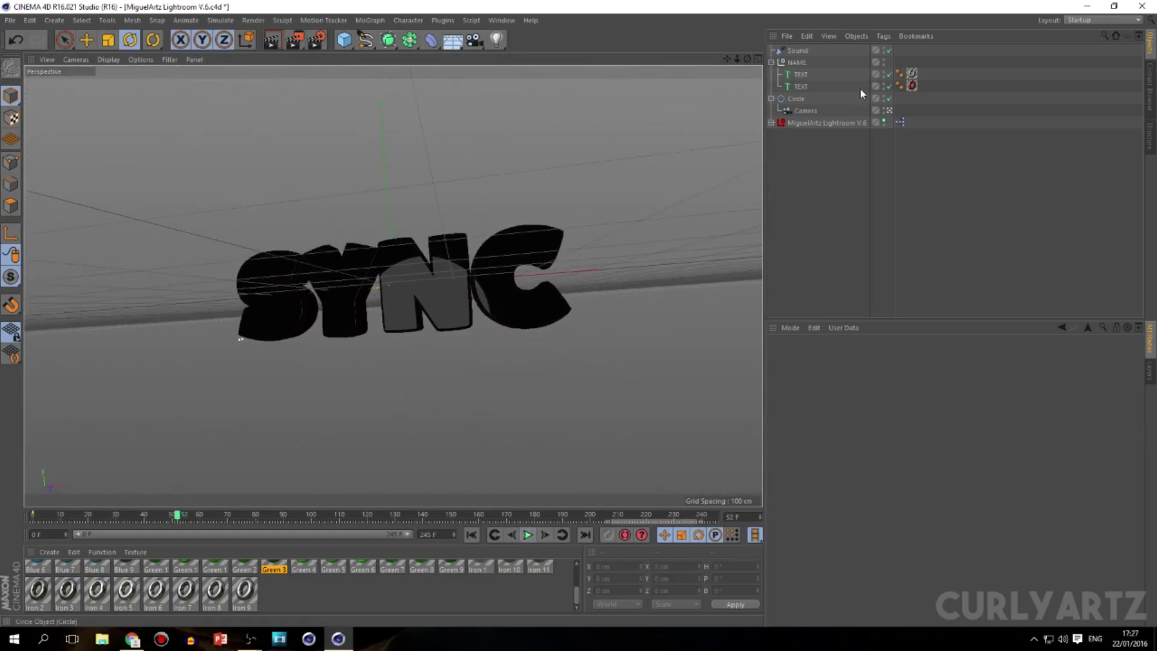
# Narrow the visible timeline range to about frame 93 and go to the Circle's key at frame 56.
pyautogui.click(793, 68)
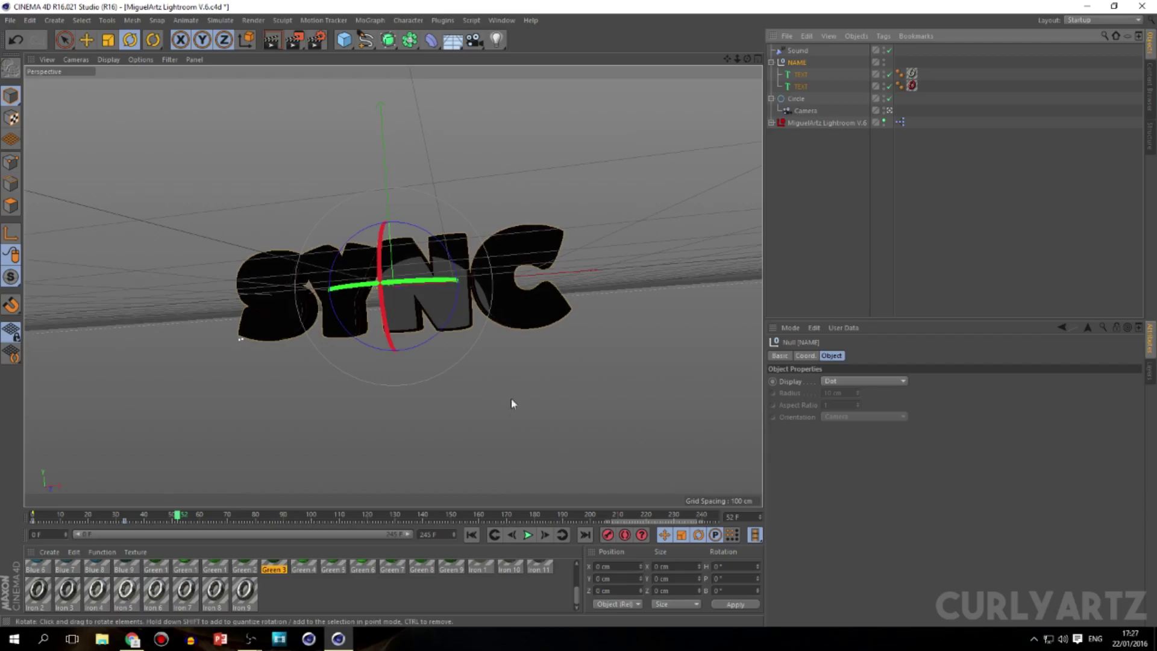
pyautogui.click(796, 98)
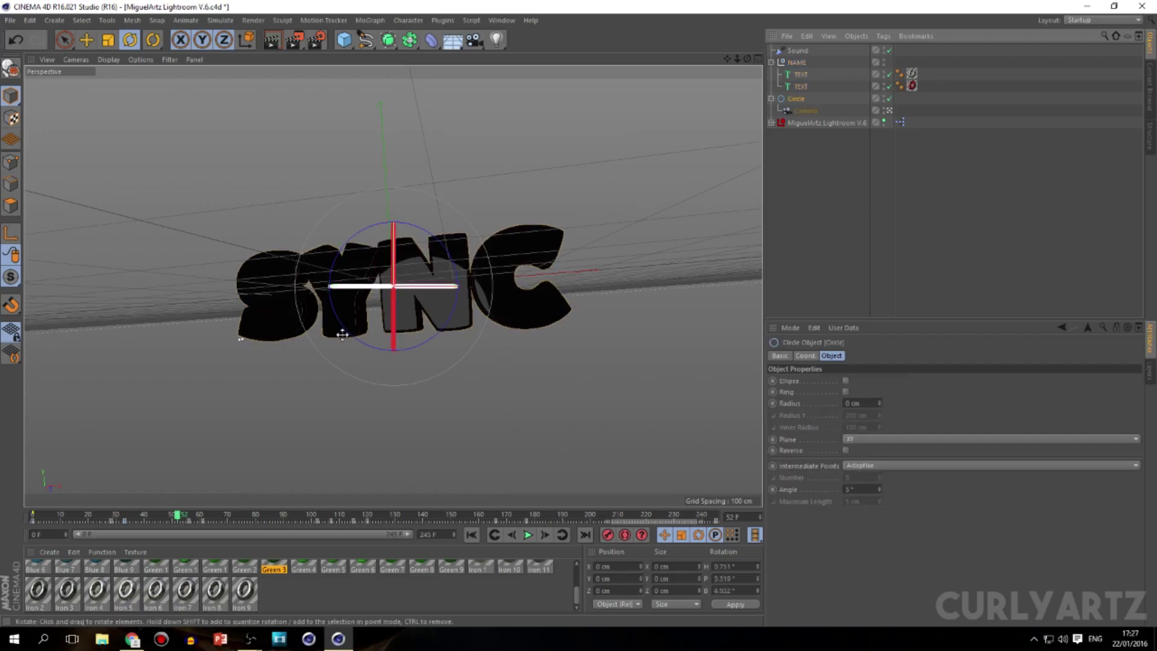
pyautogui.click(193, 519)
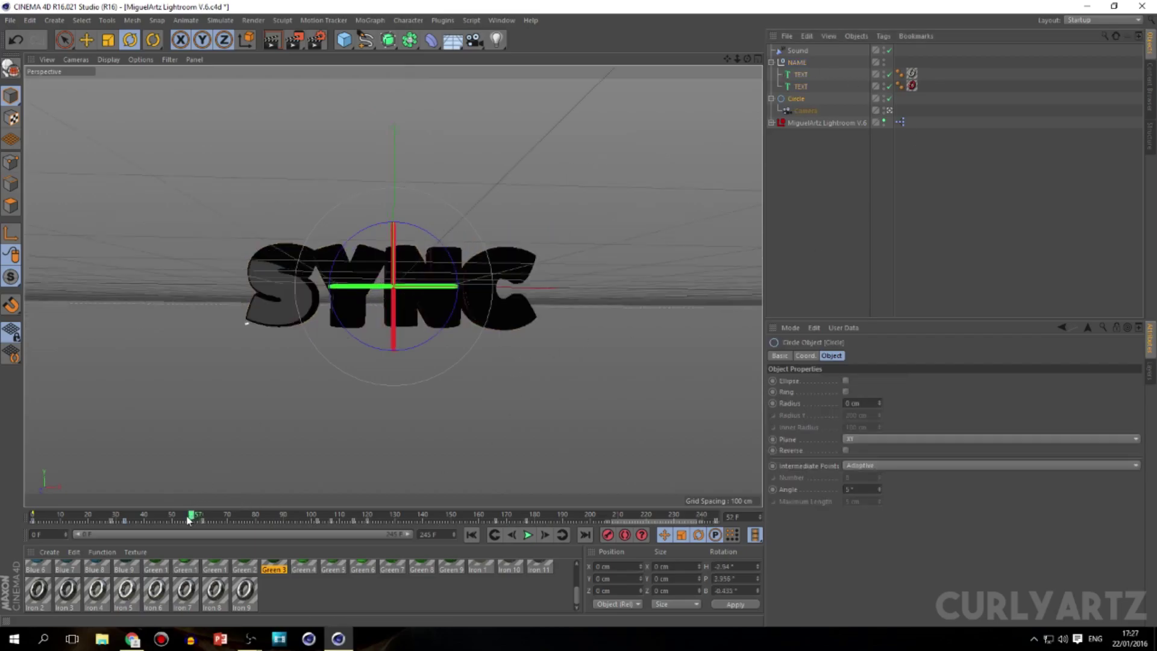
pyautogui.click(518, 538)
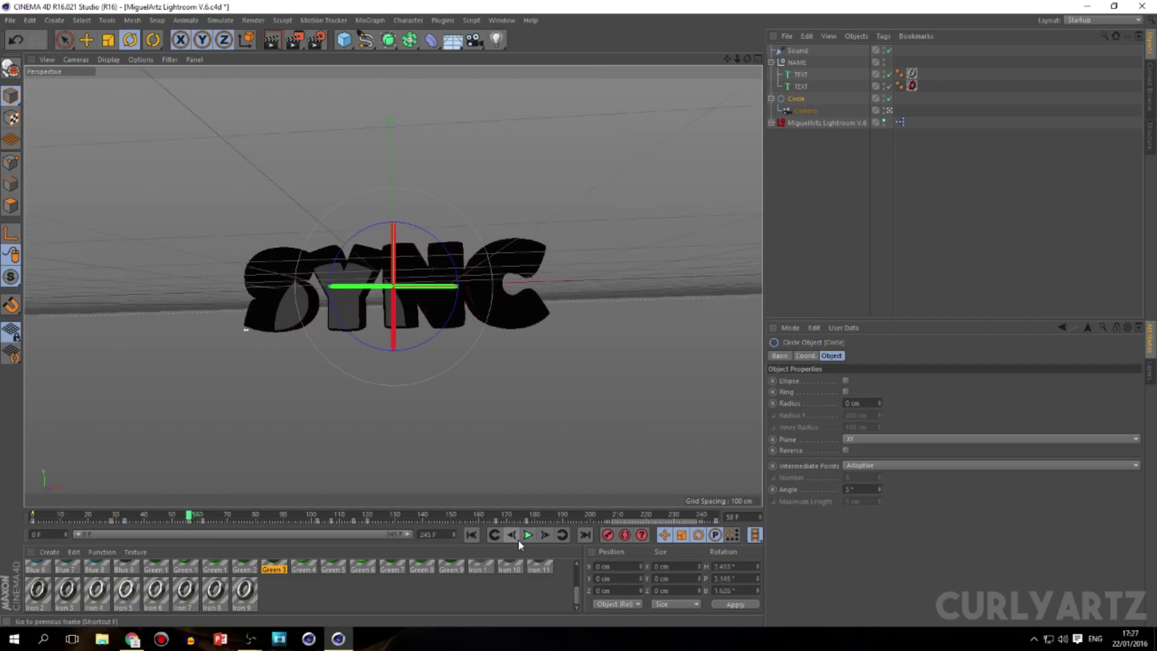
pyautogui.moveTo(409, 535); pyautogui.dragTo(210, 536)
pyautogui.moveTo(448, 519)
pyautogui.mouseDown()
pyautogui.moveTo(477, 520)
pyautogui.moveTo(444, 519)
pyautogui.mouseUp()
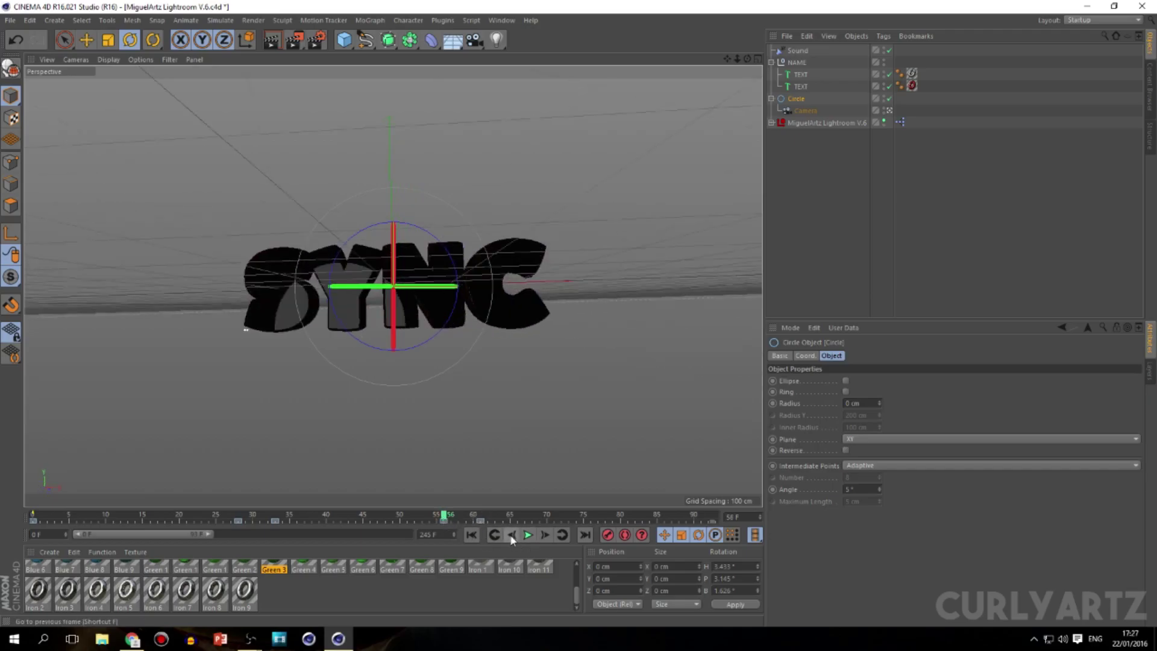
# Keyframe the NAME null at frame 51, five frames before the Circle's key at frame 56.
pyautogui.click(511, 535)
pyautogui.click(511, 535)
pyautogui.click(510, 535)
pyautogui.click(511, 535)
pyautogui.click(511, 535)
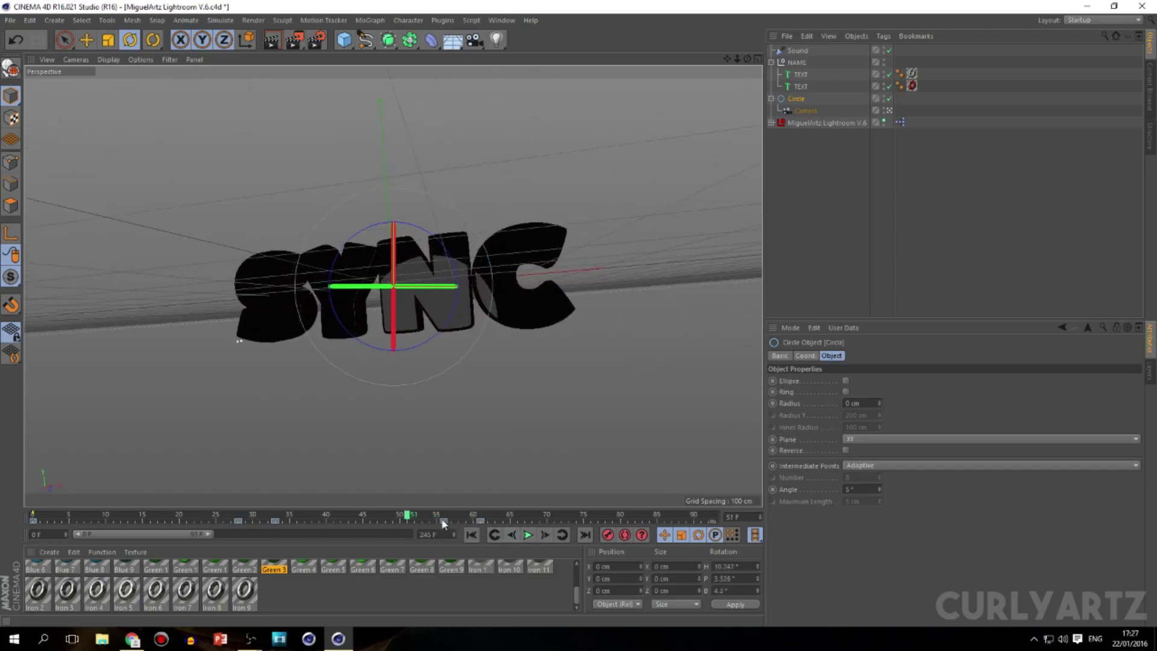
pyautogui.click(444, 520)
pyautogui.click(509, 535)
pyautogui.click(509, 535)
pyautogui.click(509, 535)
pyautogui.click(509, 535)
pyautogui.click(510, 535)
pyautogui.click(797, 63)
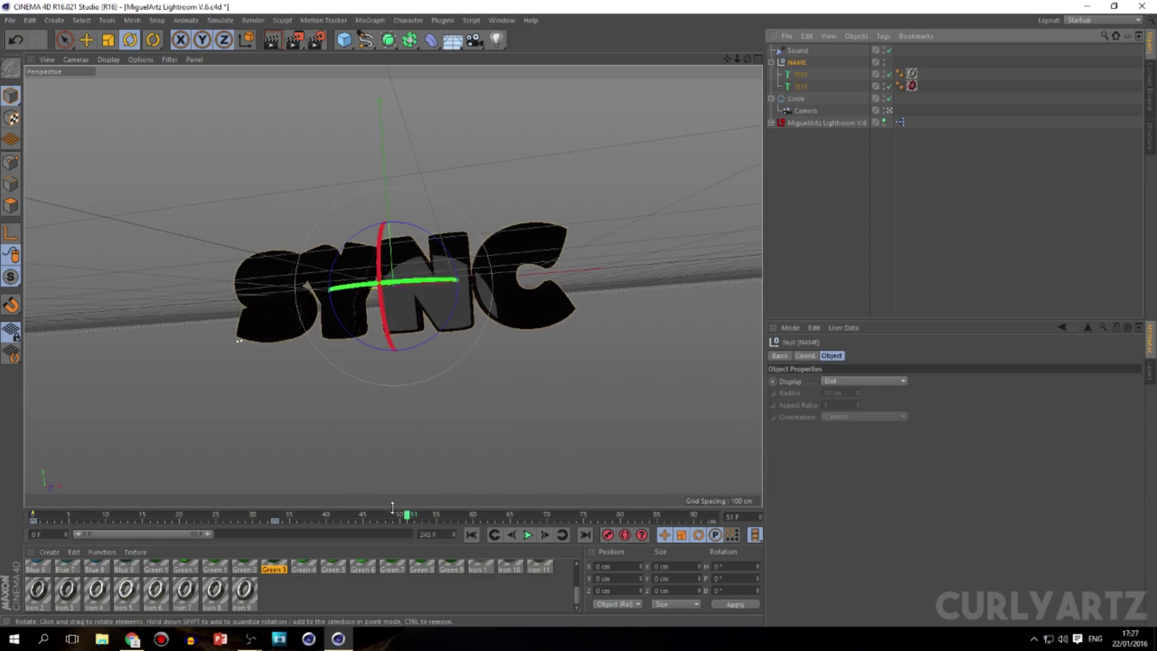
pyautogui.moveTo(405, 517); pyautogui.dragTo(408, 479)
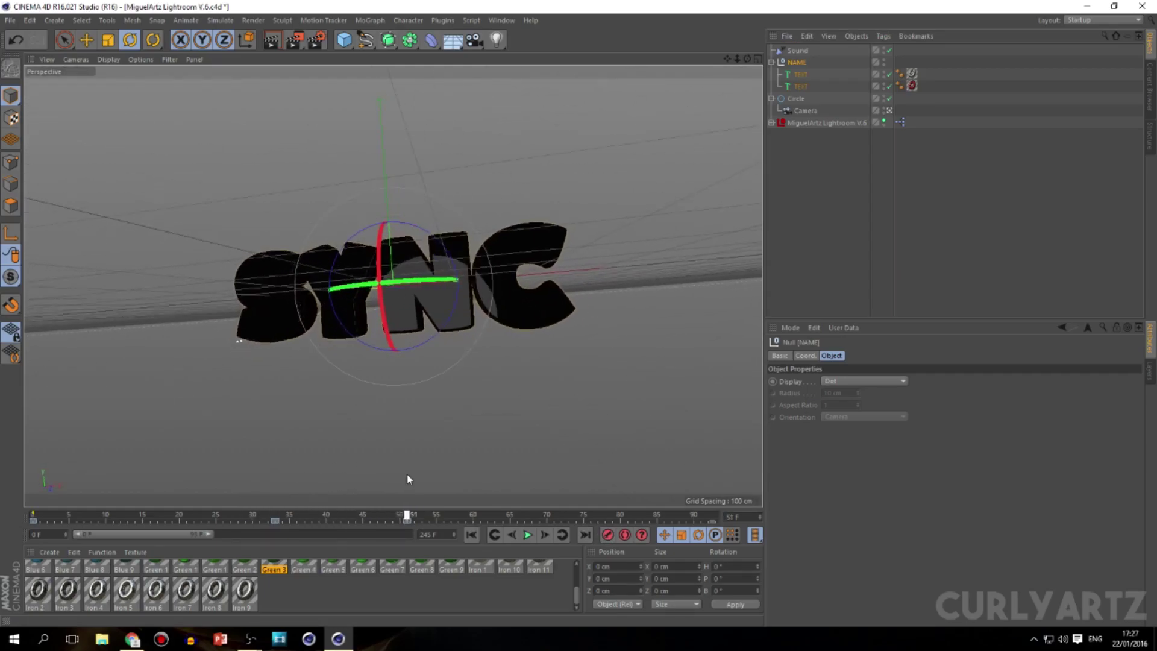
# Keyframe the NAME null at frame 61 with its pitch rotated to about 352°.
pyautogui.click(544, 535)
pyautogui.click(544, 534)
pyautogui.click(544, 535)
pyautogui.click(544, 535)
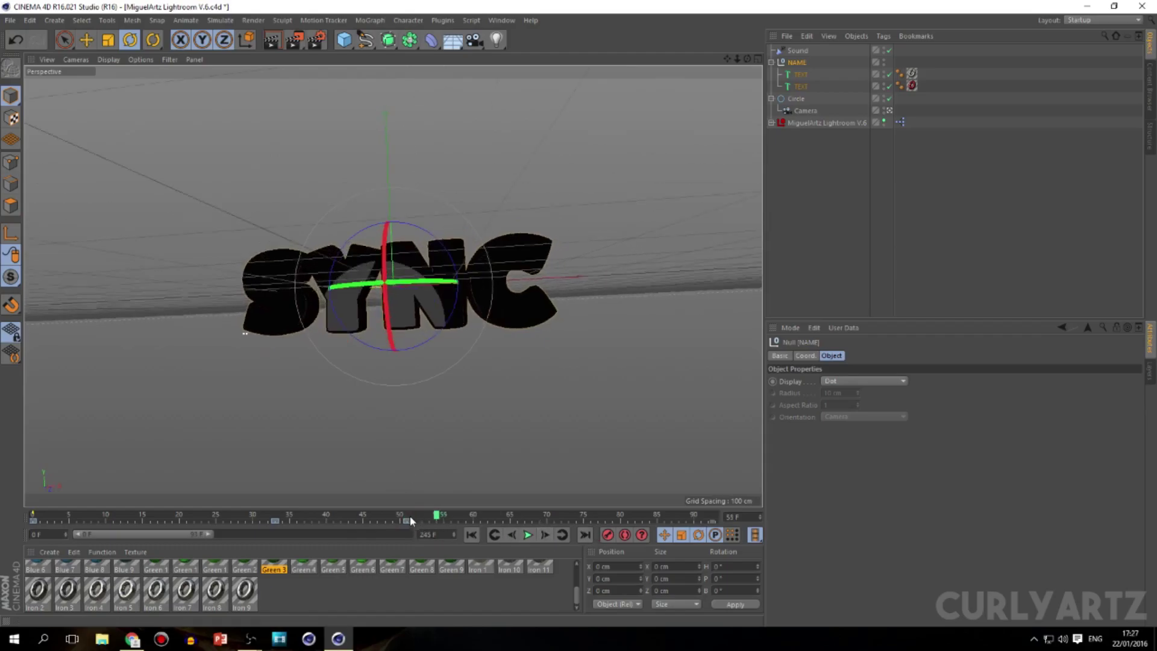
pyautogui.click(544, 535)
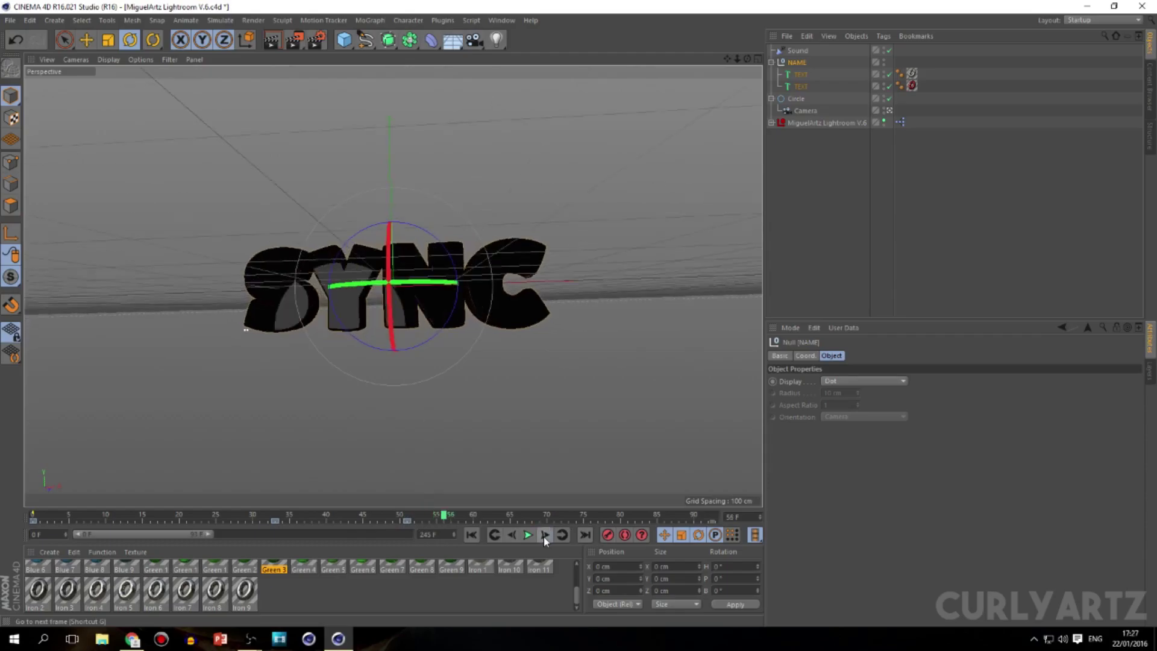
pyautogui.click(544, 535)
pyautogui.click(544, 535)
pyautogui.click(544, 535)
pyautogui.click(544, 535)
pyautogui.click(544, 535)
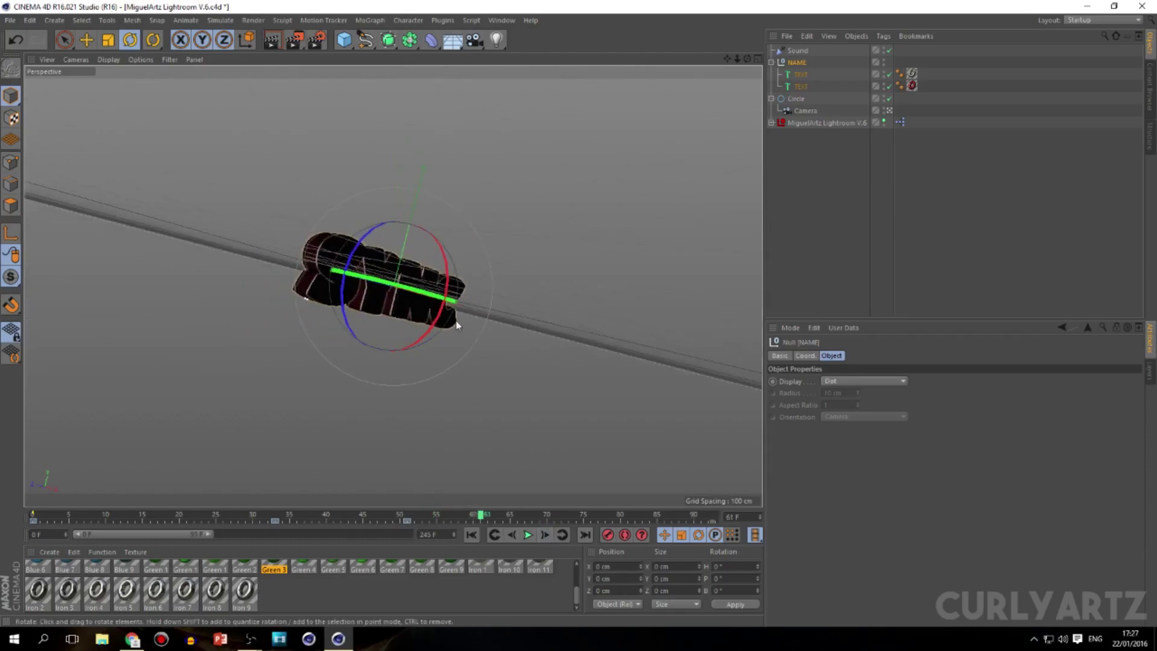
pyautogui.moveTo(449, 289)
pyautogui.mouseDown()
pyautogui.moveTo(426, 287)
pyautogui.moveTo(431, 278)
pyautogui.mouseUp()
pyautogui.moveTo(503, 524); pyautogui.dragTo(384, 519)
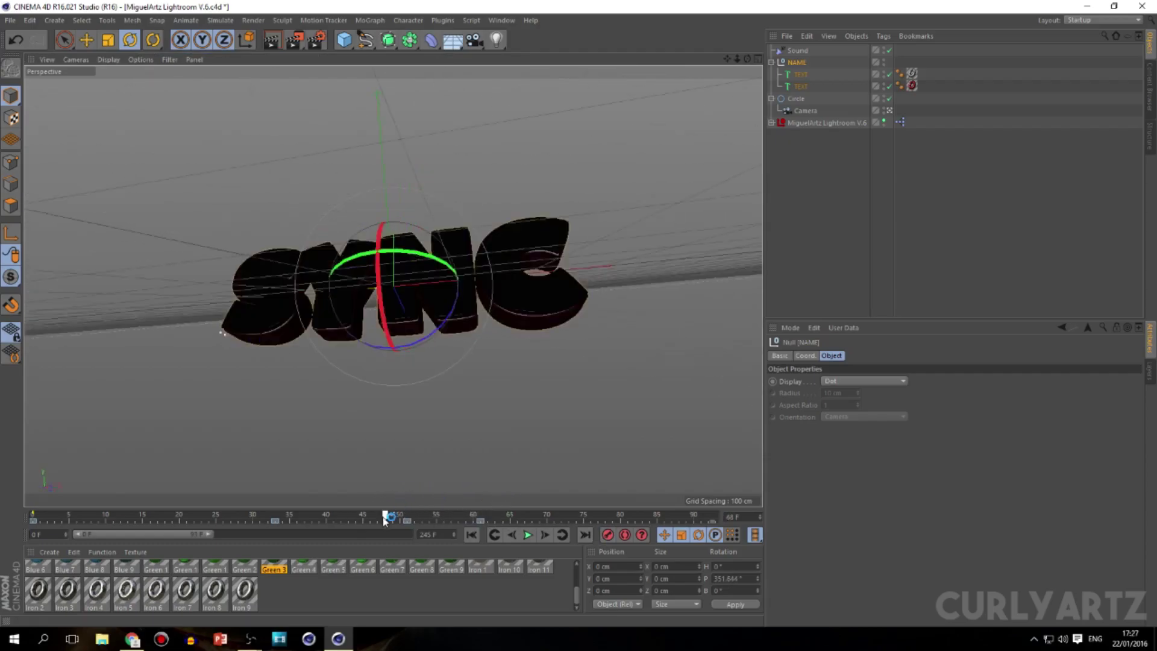
# Play the NAME rotation from frame 48, and move its frame 61 keys to frame 66.
pyautogui.click(528, 535)
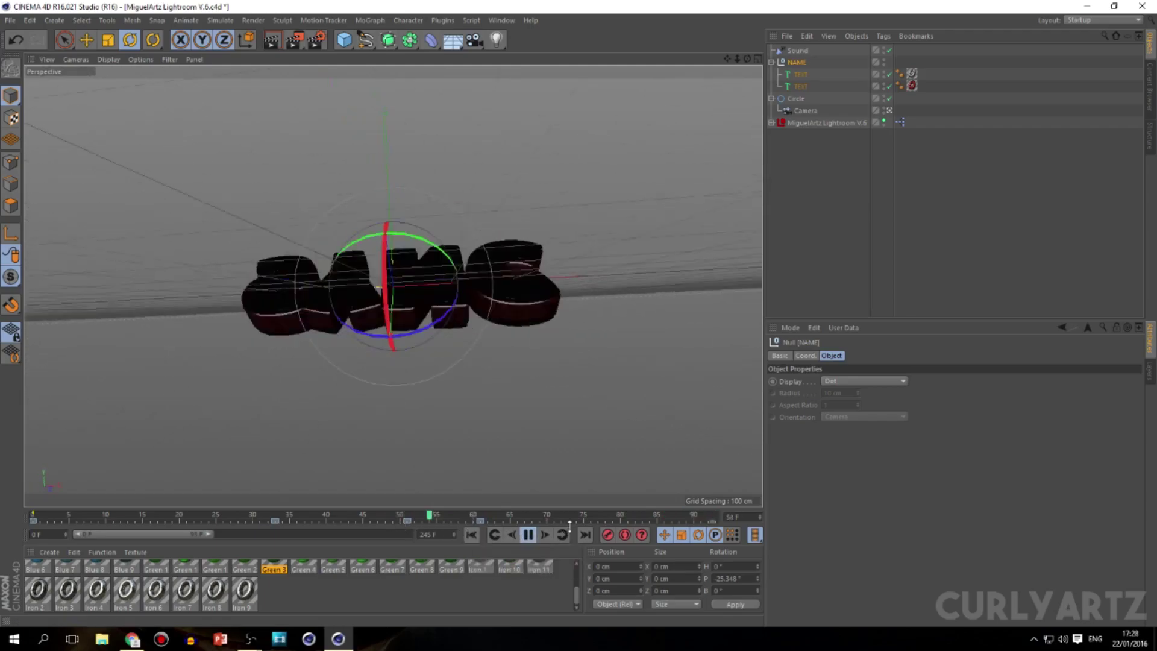
pyautogui.click(529, 535)
pyautogui.click(480, 517)
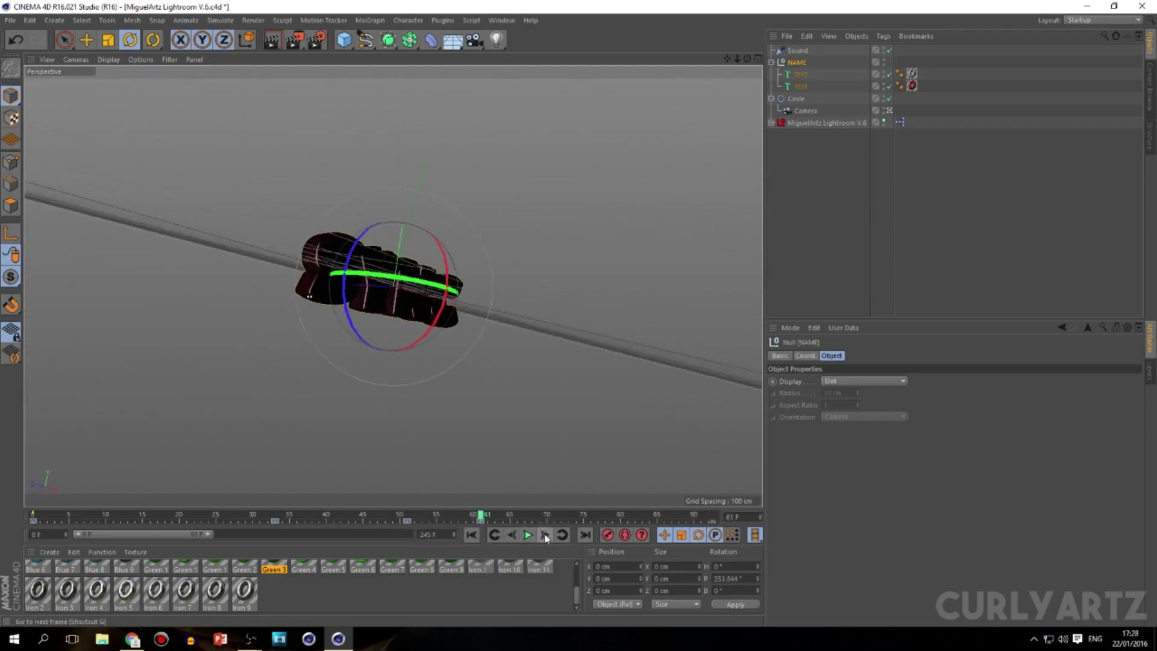
pyautogui.click(545, 535)
pyautogui.click(545, 535)
pyautogui.click(545, 534)
pyautogui.click(545, 535)
pyautogui.click(545, 534)
pyautogui.click(488, 520)
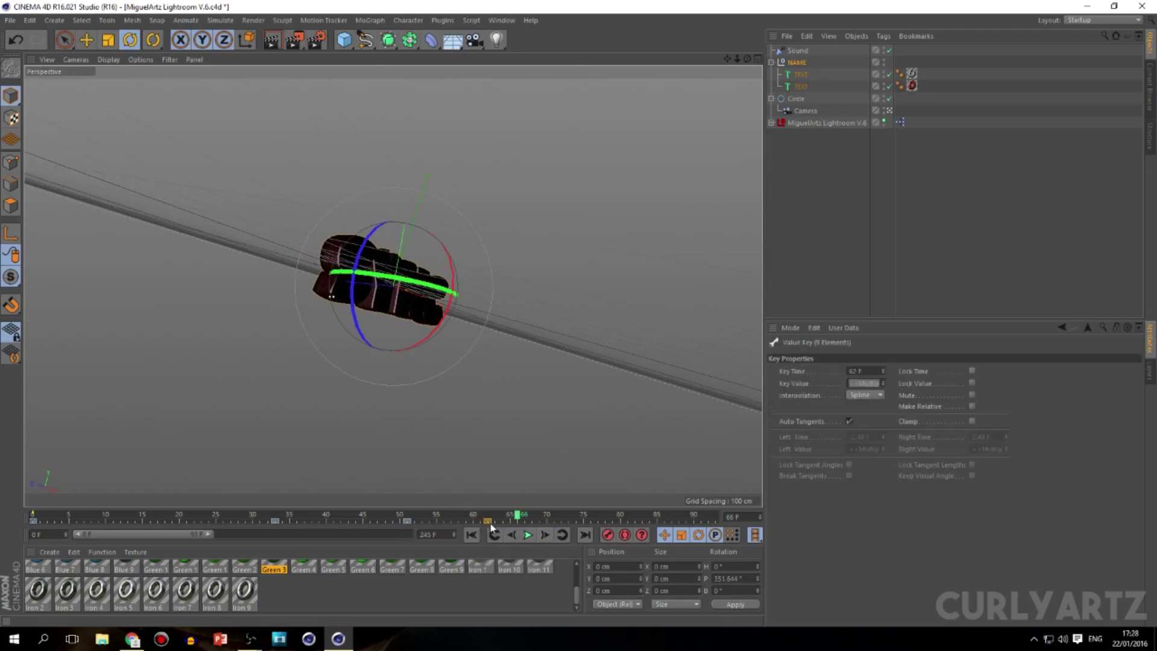
pyautogui.moveTo(510, 520); pyautogui.dragTo(344, 517)
pyautogui.click(529, 534)
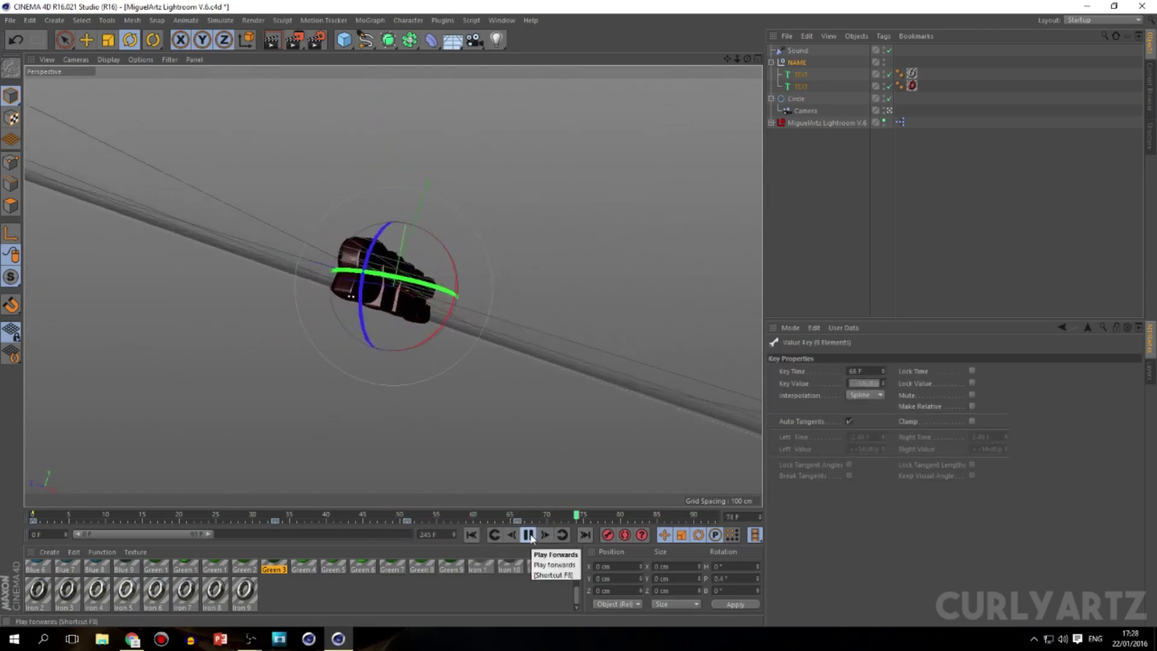
# Extend the visible timeline range to about frame 200 and go to the Camera's keys at frame 102.
pyautogui.moveTo(209, 535); pyautogui.dragTo(353, 534)
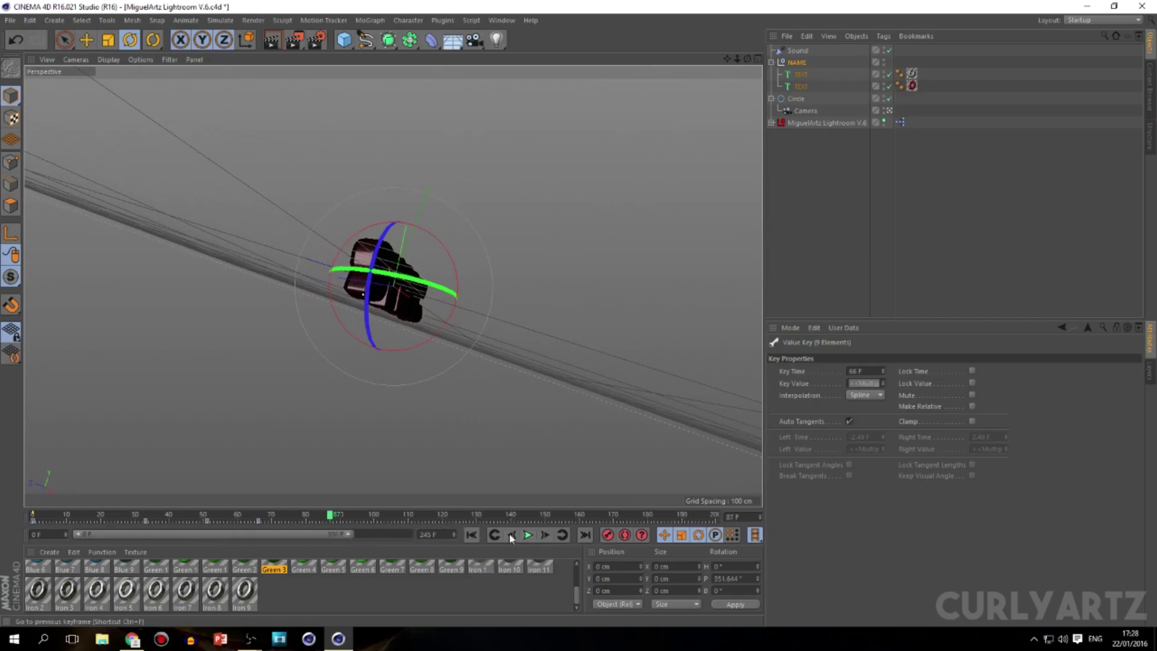
pyautogui.click(803, 111)
pyautogui.click(381, 522)
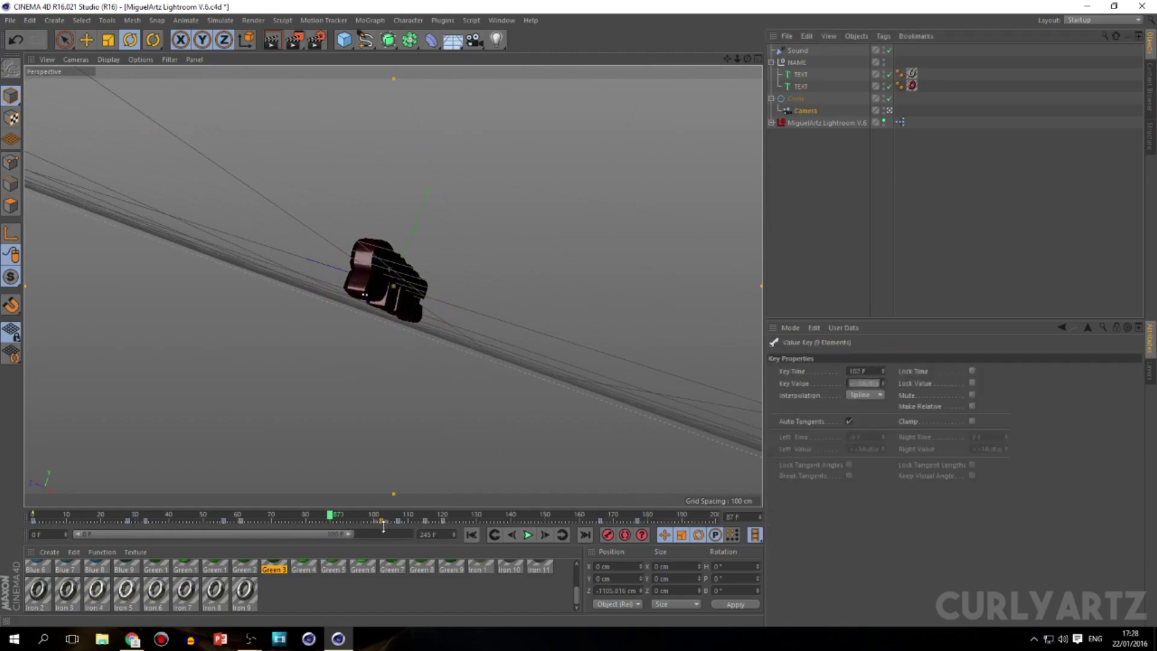
pyautogui.click(378, 517)
pyautogui.click(542, 535)
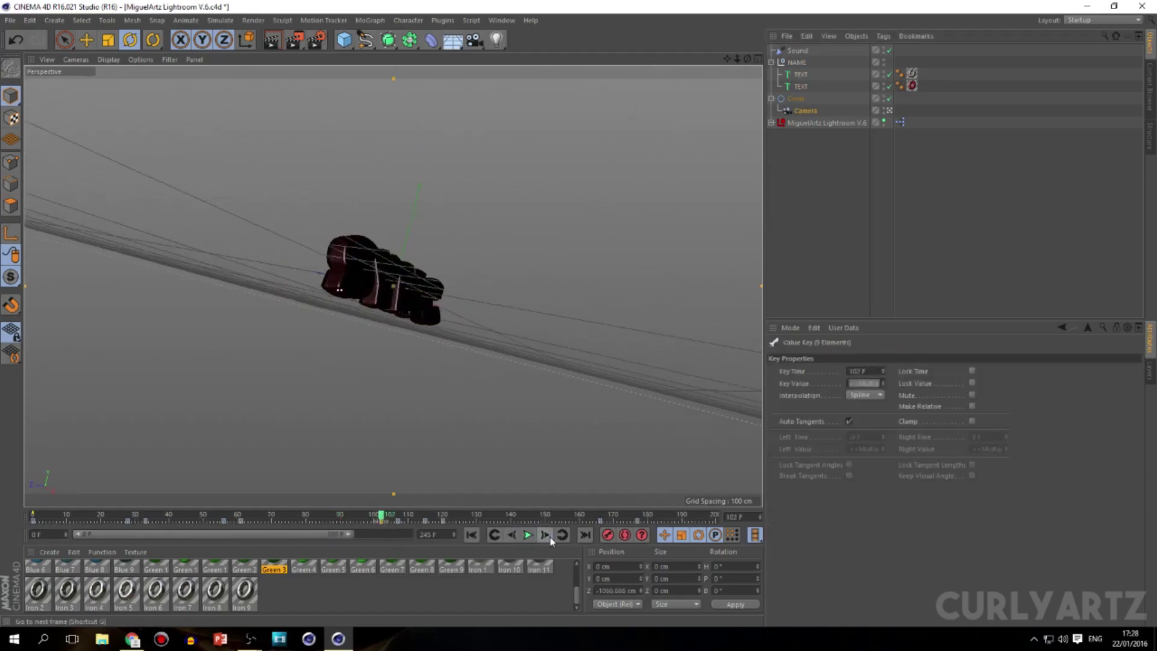
# Narrow the visible timeline range to about frame 137 and keyframe the NAME null at frame 97.
pyautogui.moveTo(349, 534); pyautogui.dragTo(270, 539)
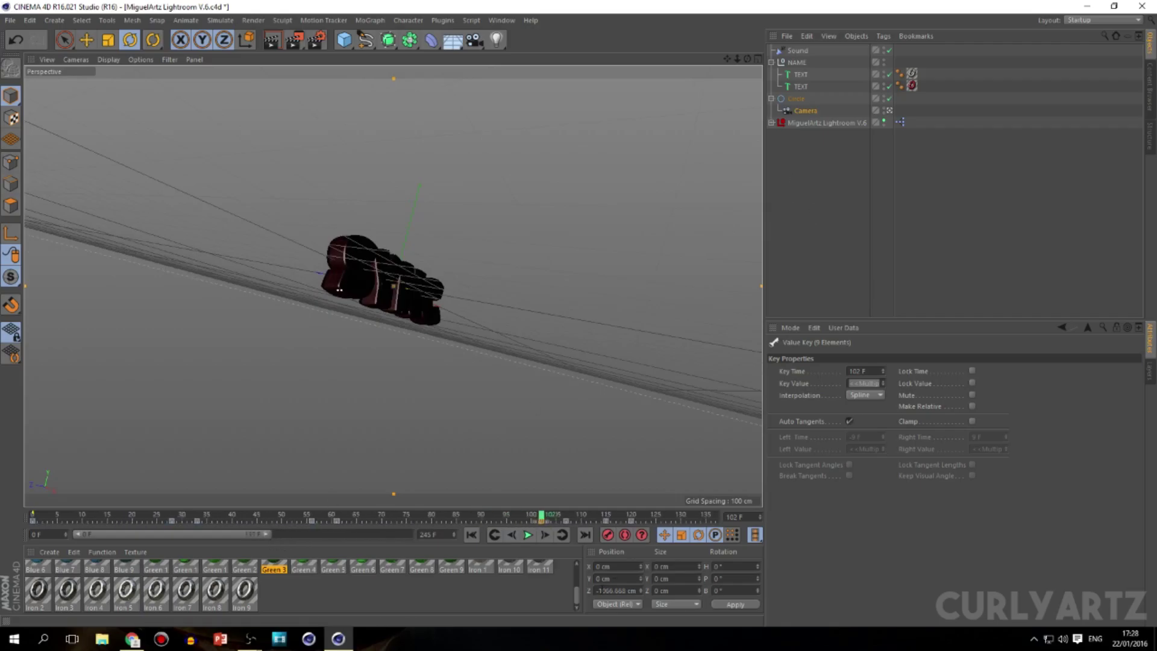
pyautogui.click(511, 535)
pyautogui.click(511, 534)
pyautogui.click(511, 534)
pyautogui.click(510, 535)
pyautogui.click(511, 535)
pyautogui.click(797, 63)
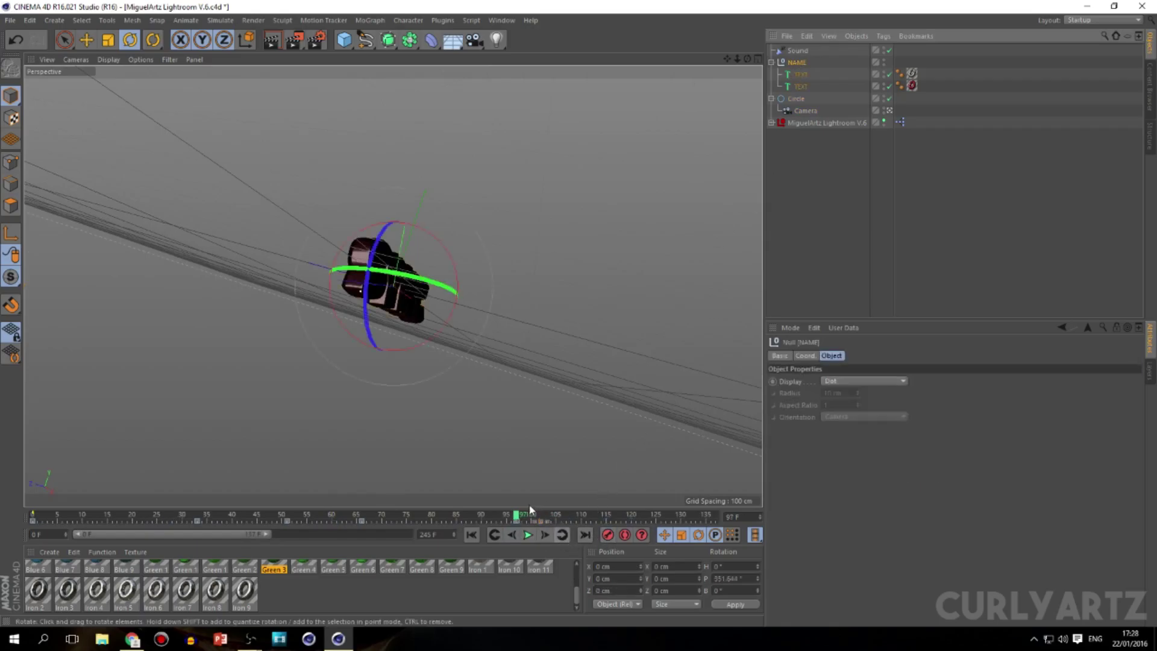
pyautogui.moveTo(511, 518)
pyautogui.mouseDown()
pyautogui.moveTo(422, 514)
pyautogui.moveTo(516, 515)
pyautogui.mouseUp()
# Keyframe the NAME null at frame 112 with its pitch rotated to about 715°.
pyautogui.click(545, 535)
pyautogui.click(545, 535)
pyautogui.click(545, 535)
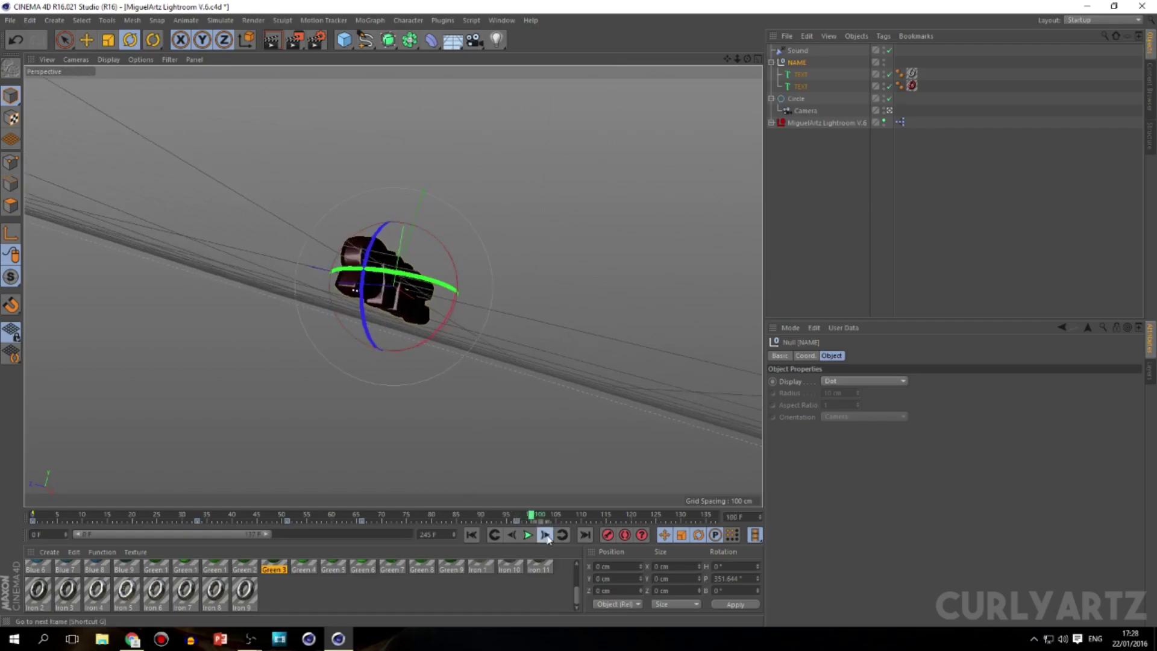
pyautogui.click(546, 535)
pyautogui.click(545, 535)
pyautogui.click(545, 535)
pyautogui.click(546, 535)
pyautogui.click(546, 535)
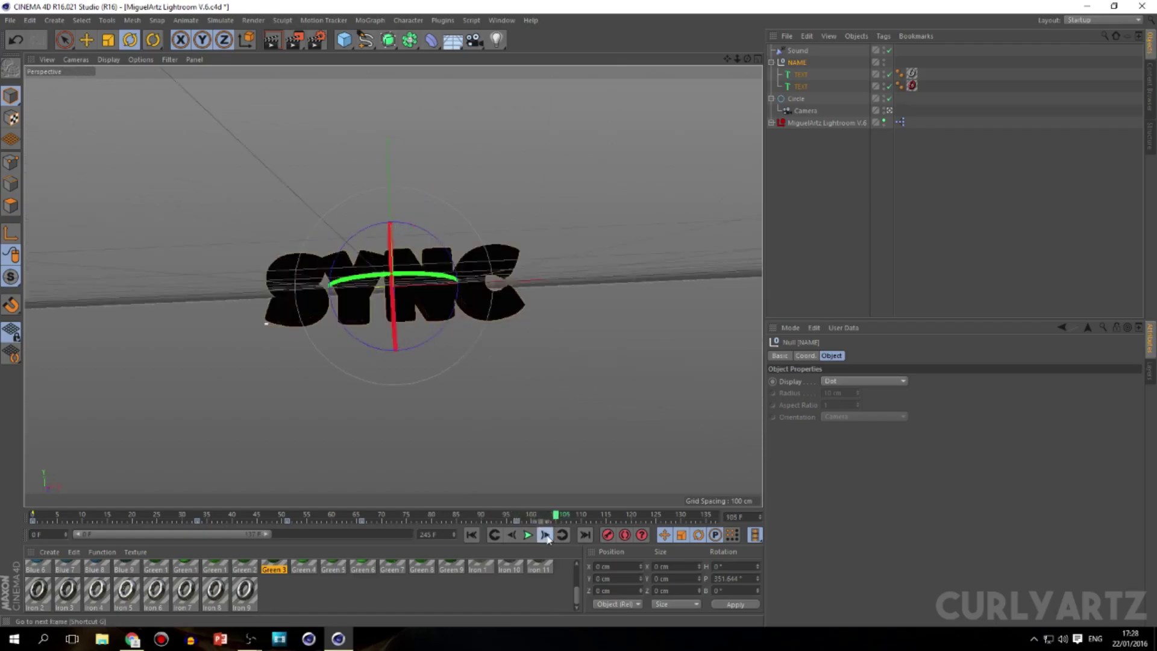
pyautogui.click(545, 535)
pyautogui.click(545, 535)
pyautogui.click(545, 535)
pyautogui.click(546, 535)
pyautogui.click(545, 535)
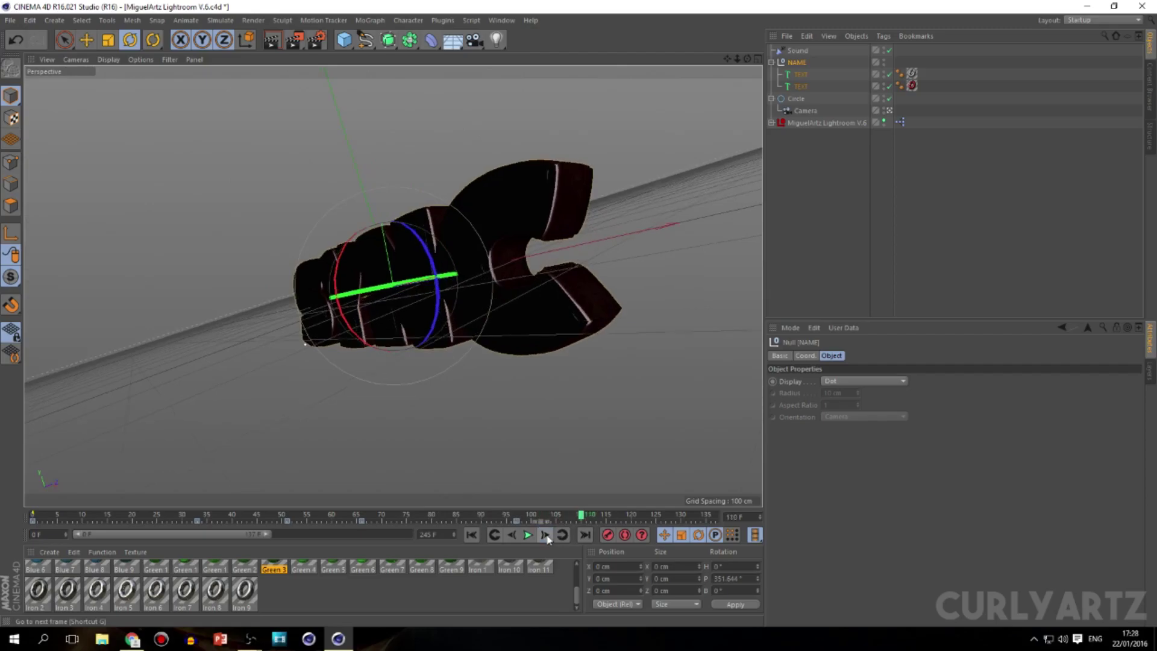
pyautogui.click(545, 535)
pyautogui.click(545, 535)
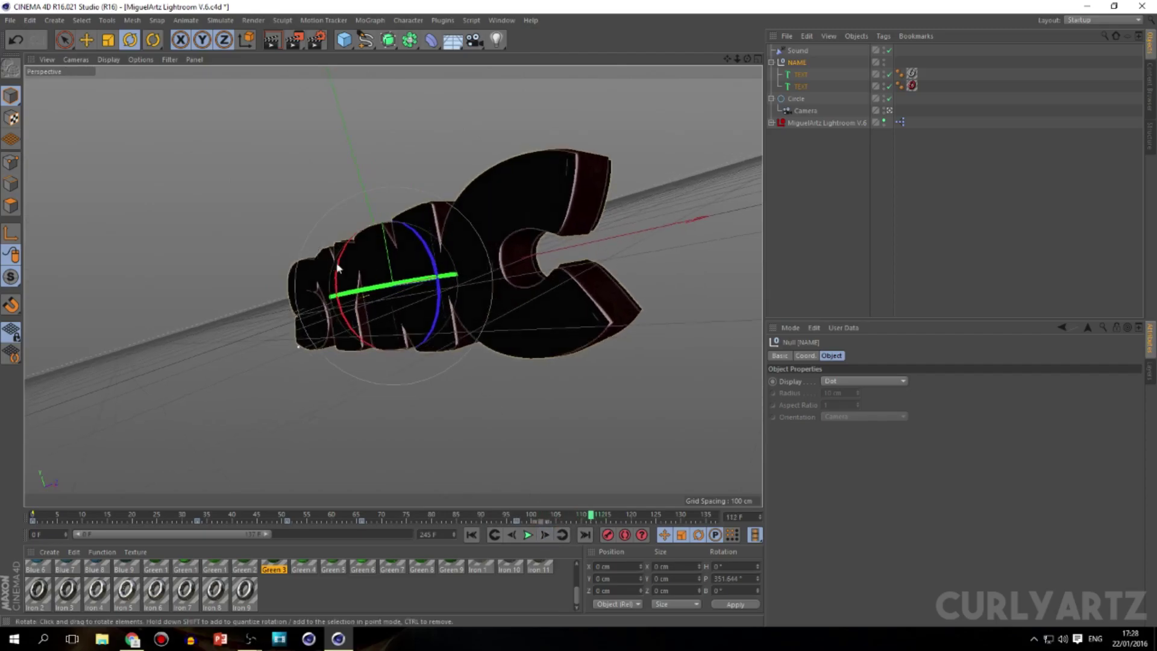
pyautogui.moveTo(339, 277)
pyautogui.mouseDown()
pyautogui.moveTo(354, 342)
pyautogui.moveTo(335, 250)
pyautogui.moveTo(392, 193)
pyautogui.moveTo(341, 237)
pyautogui.moveTo(336, 280)
pyautogui.mouseUp()
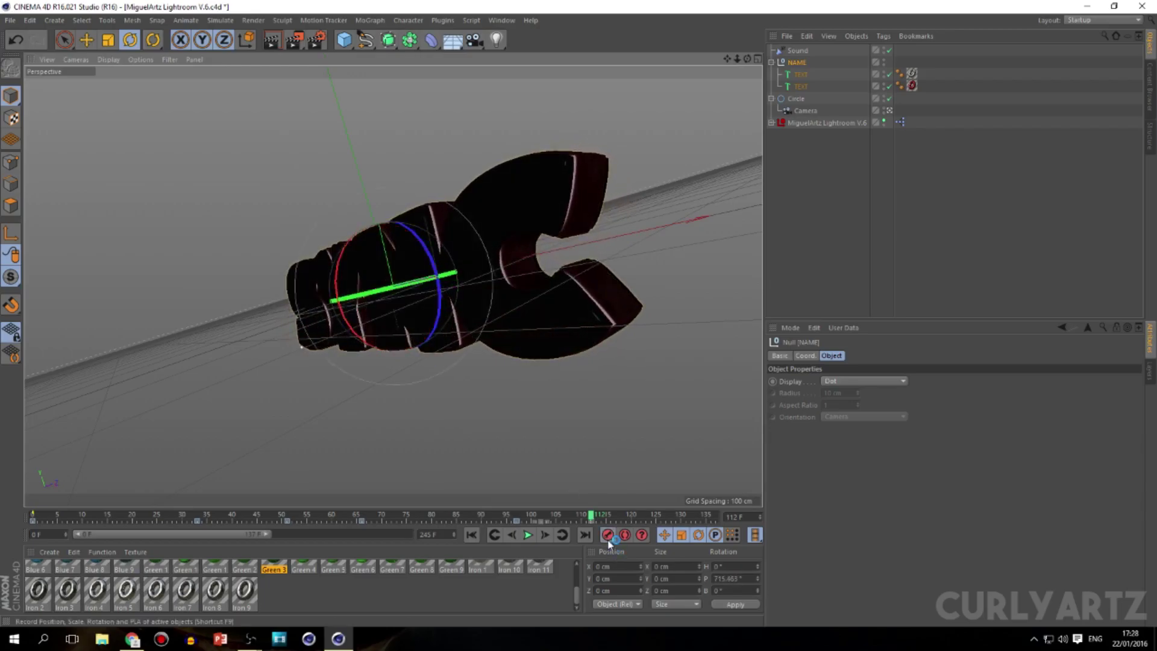
# Play the animation from about frame 69 to check the second NAME rotation.
pyautogui.click(588, 521)
pyautogui.moveTo(593, 523); pyautogui.dragTo(378, 489)
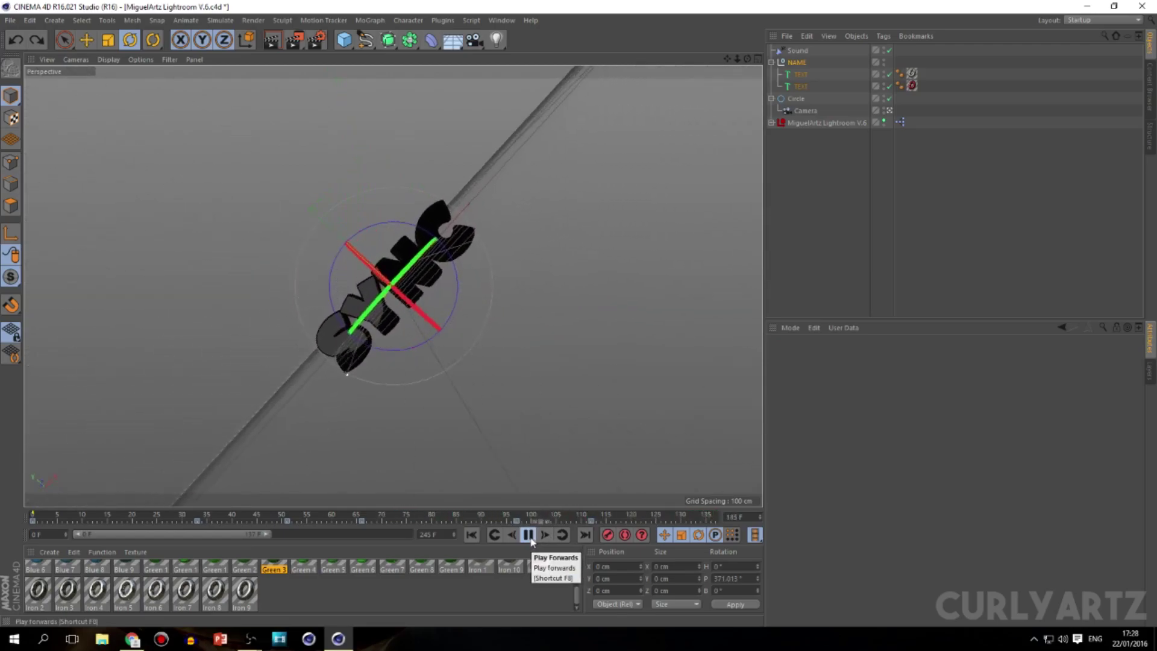
pyautogui.click(530, 537)
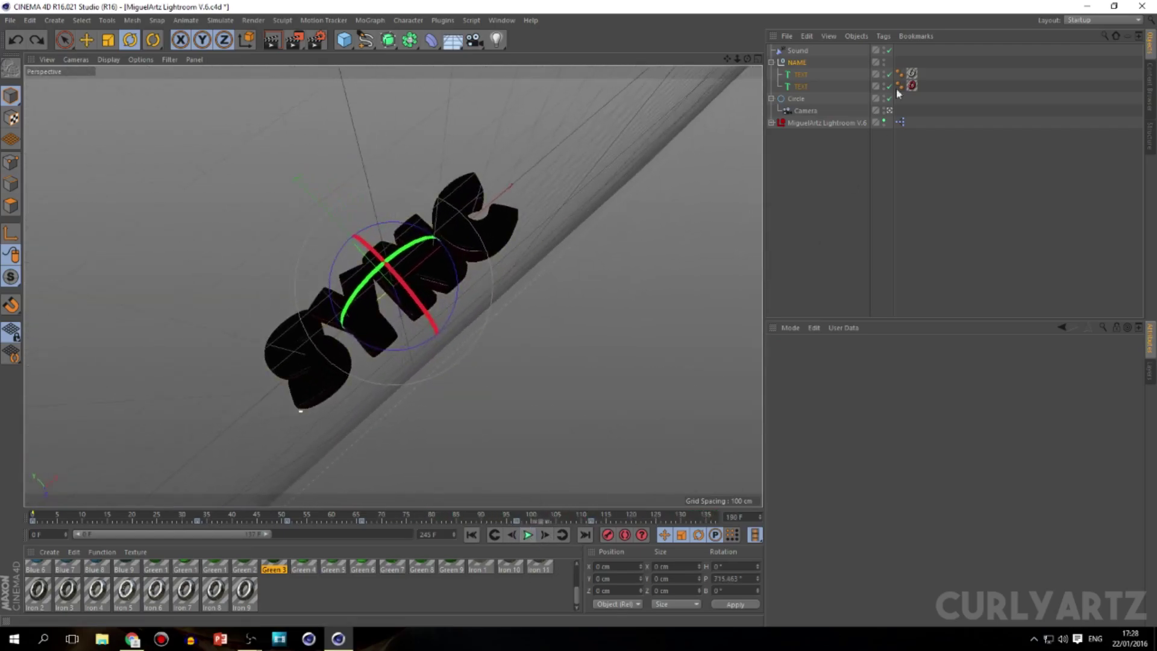
# Extend the visible timeline range to frame 245 and keyframe the NAME null at frame 166, matching the Circle's keys.
pyautogui.click(790, 101)
pyautogui.moveTo(282, 535); pyautogui.dragTo(439, 539)
pyautogui.moveTo(546, 524); pyautogui.dragTo(497, 484)
pyautogui.click(792, 65)
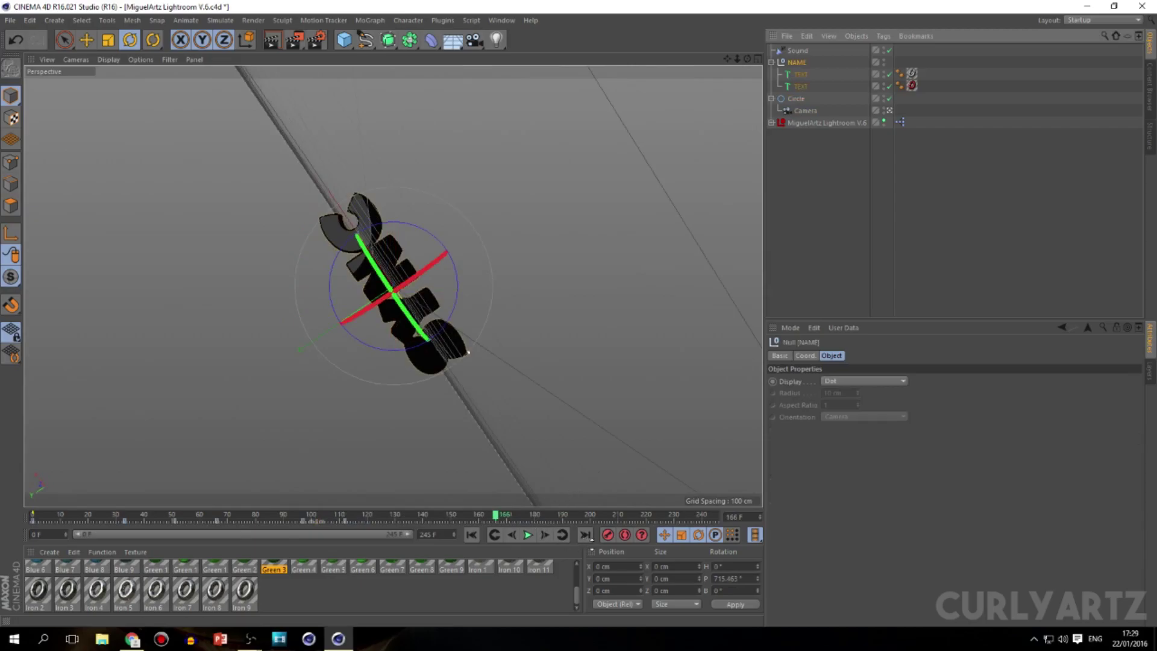
# Keyframe the NAME null at frame 177, matching the Circle's key, with its pitch rotated to about 1066°.
pyautogui.click(779, 98)
pyautogui.moveTo(528, 515); pyautogui.dragTo(422, 457)
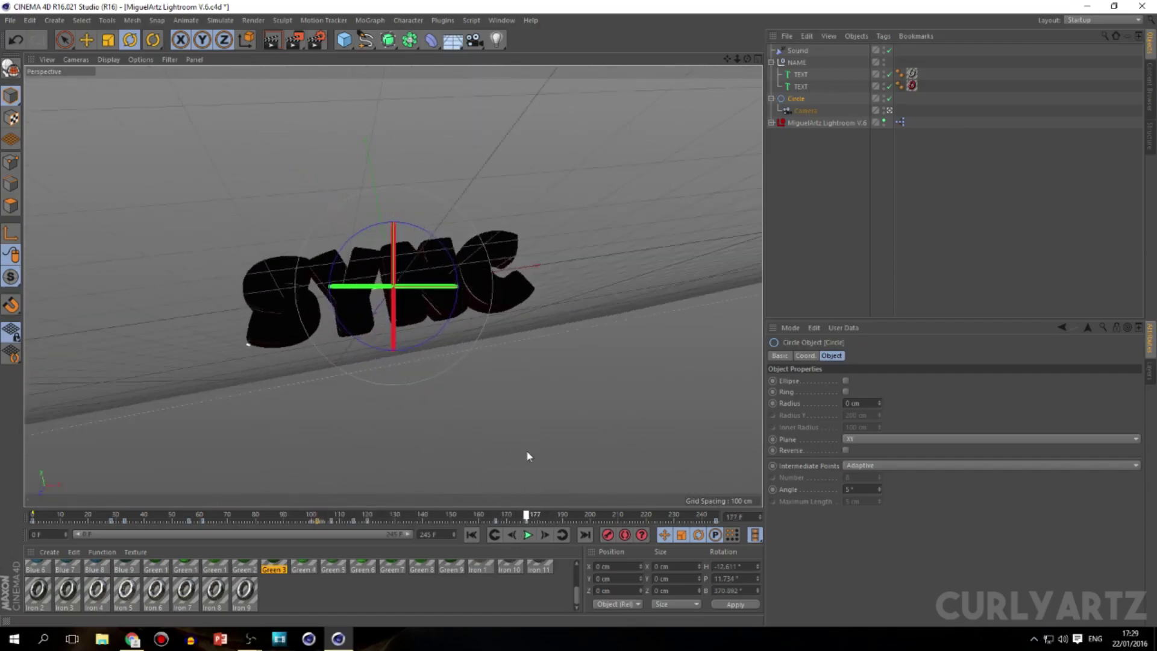
pyautogui.click(796, 62)
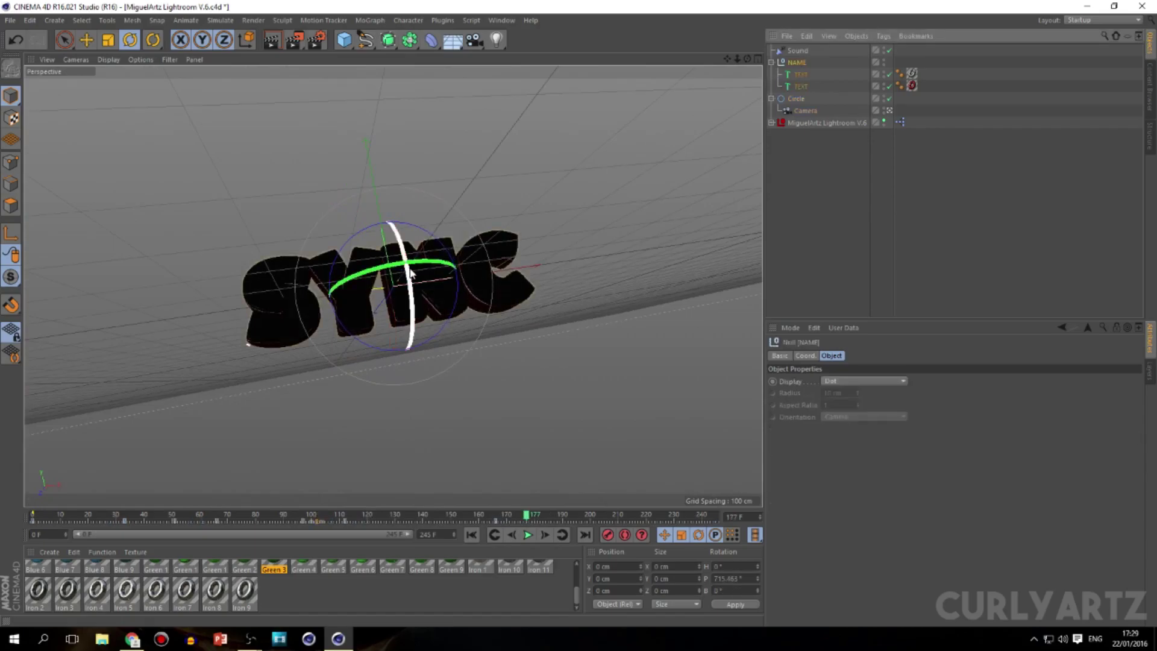
pyautogui.moveTo(407, 276); pyautogui.dragTo(436, 194)
# Play the animation and preview-render single frames to check the NAME rotations across the timeline.
pyautogui.moveTo(526, 517); pyautogui.dragTo(632, 516)
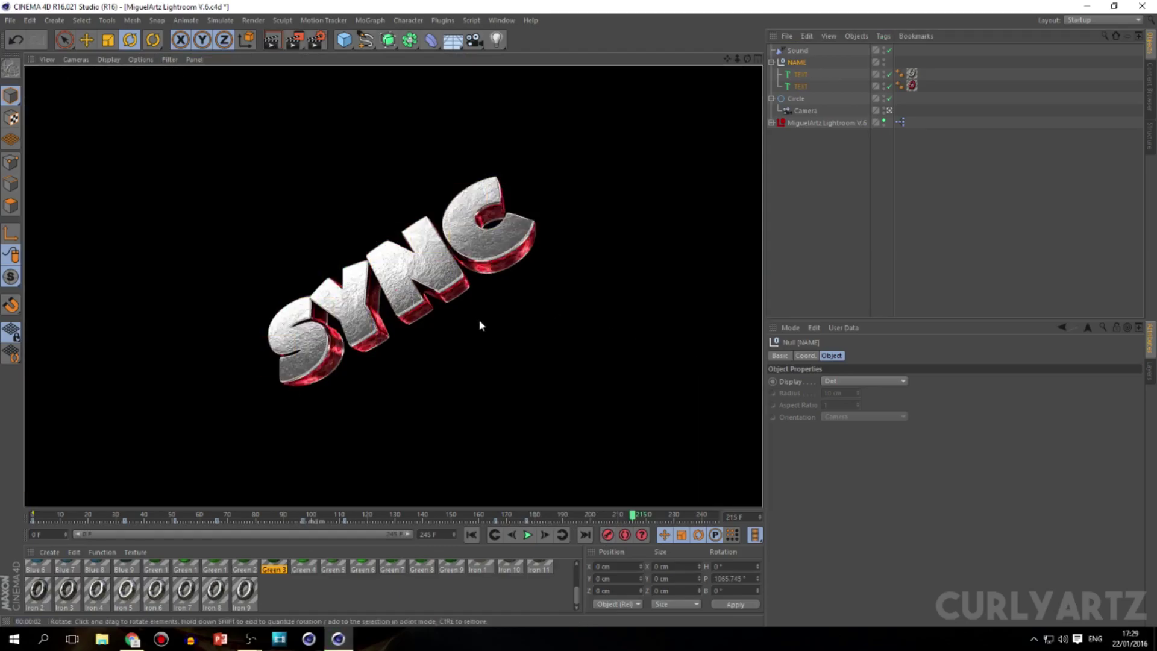
pyautogui.click(480, 326)
pyautogui.moveTo(634, 516); pyautogui.dragTo(47, 459)
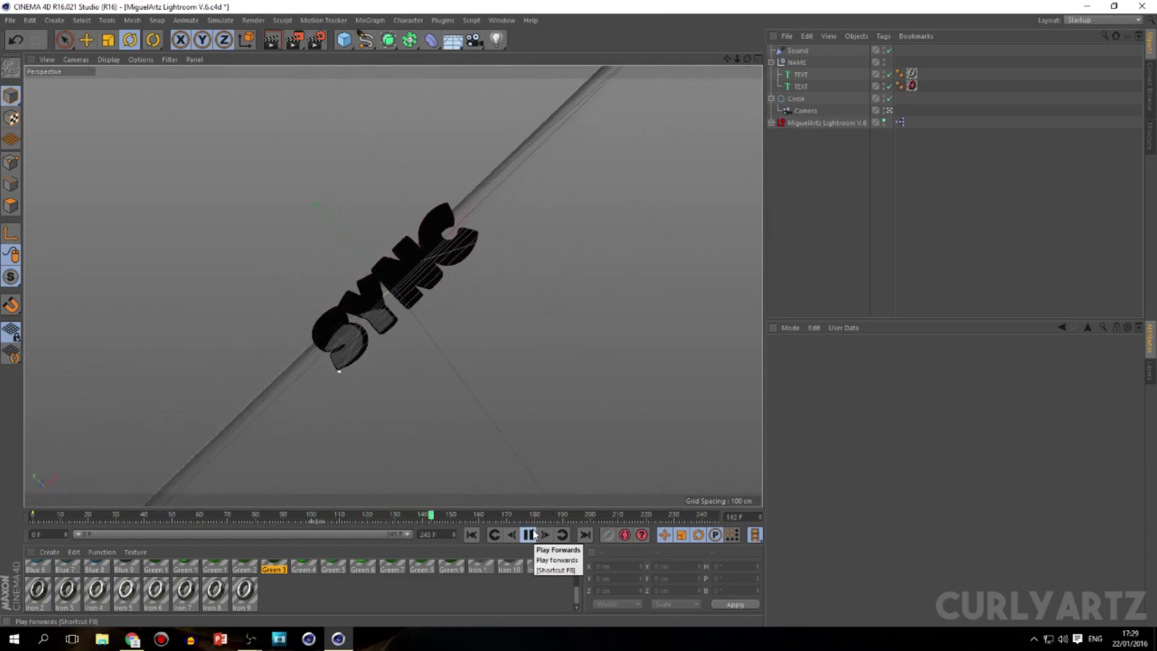
pyautogui.click(528, 535)
pyautogui.click(796, 62)
pyautogui.moveTo(437, 514); pyautogui.dragTo(125, 442)
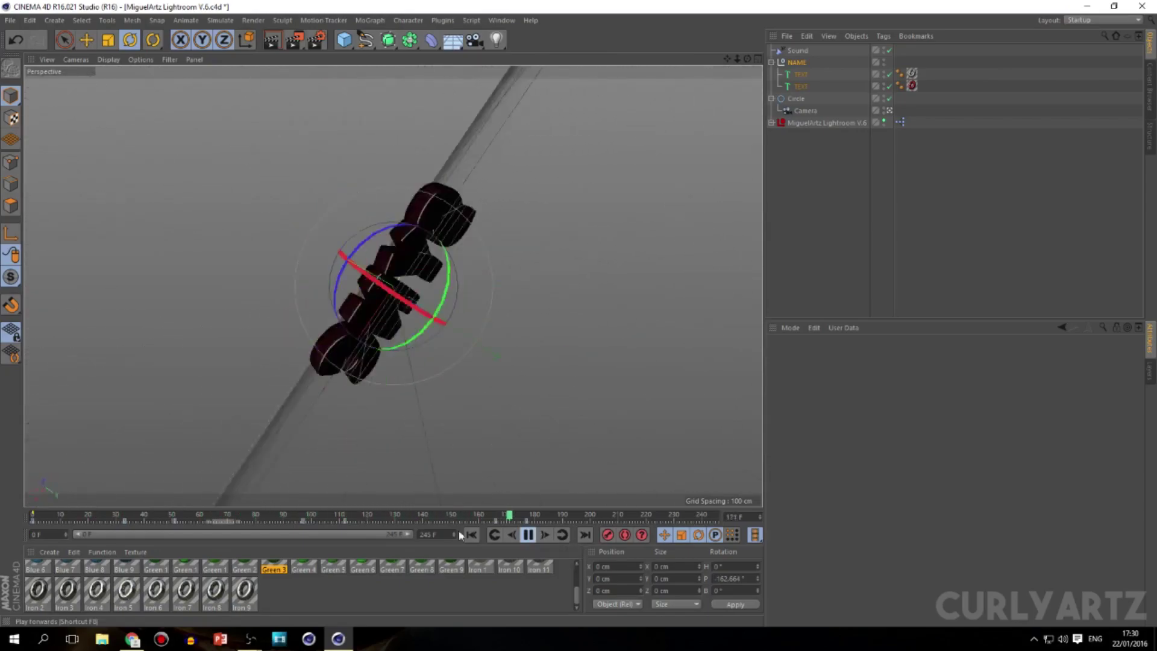
pyautogui.click(117, 517)
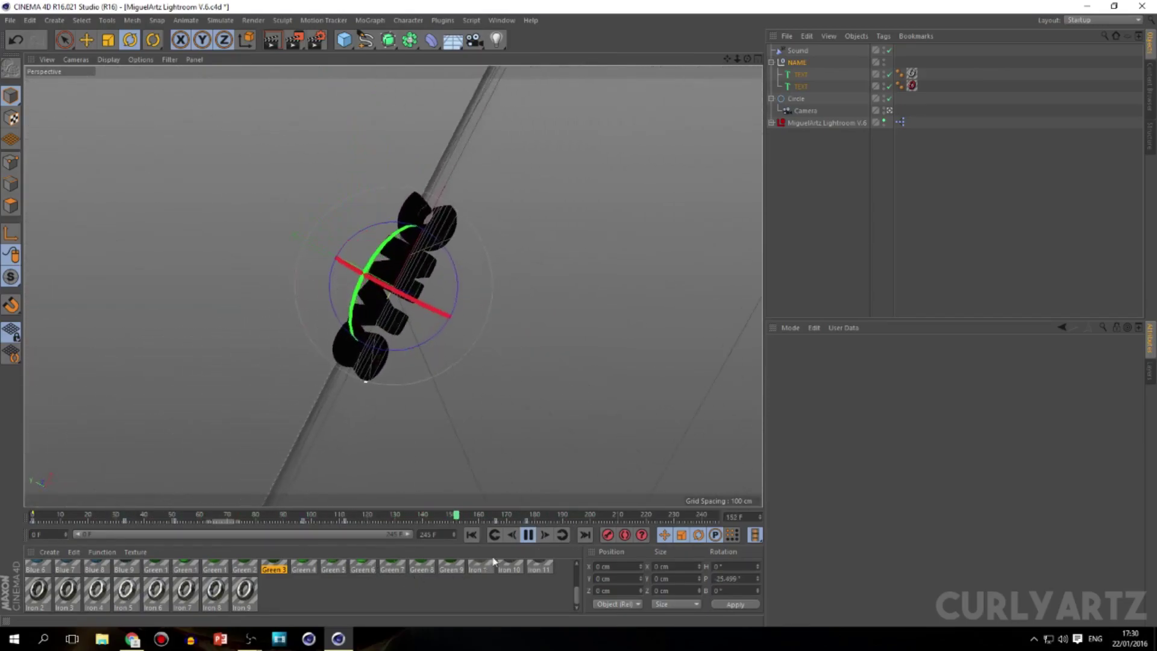
pyautogui.click(528, 534)
pyautogui.moveTo(497, 517); pyautogui.dragTo(422, 515)
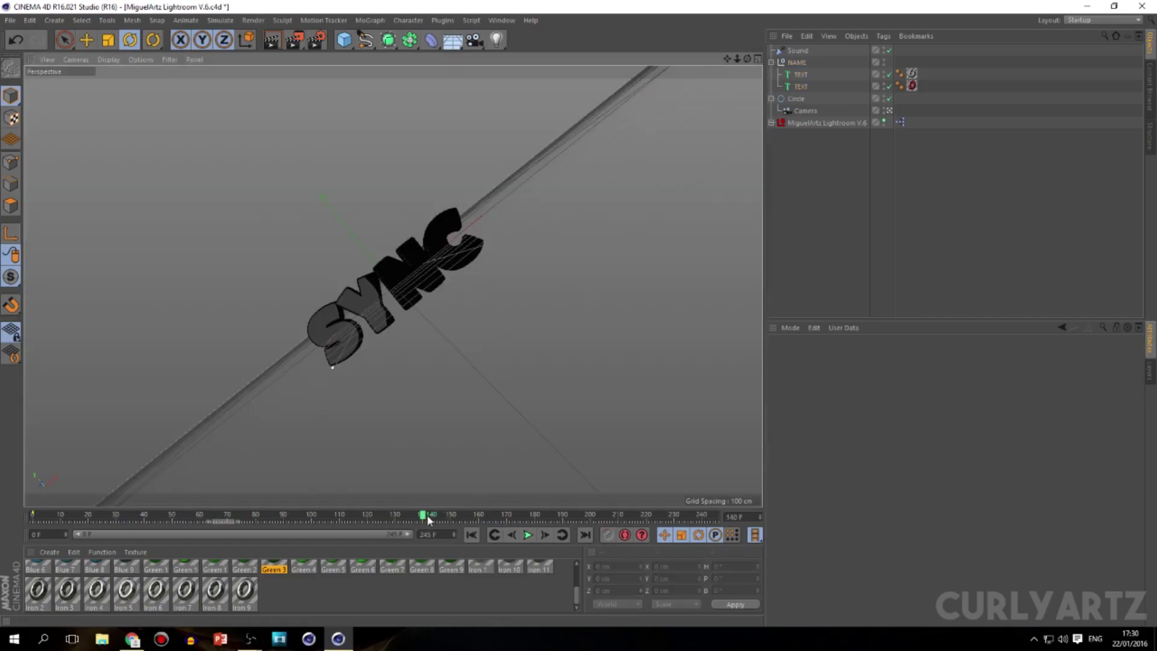
pyautogui.moveTo(422, 515); pyautogui.dragTo(716, 514)
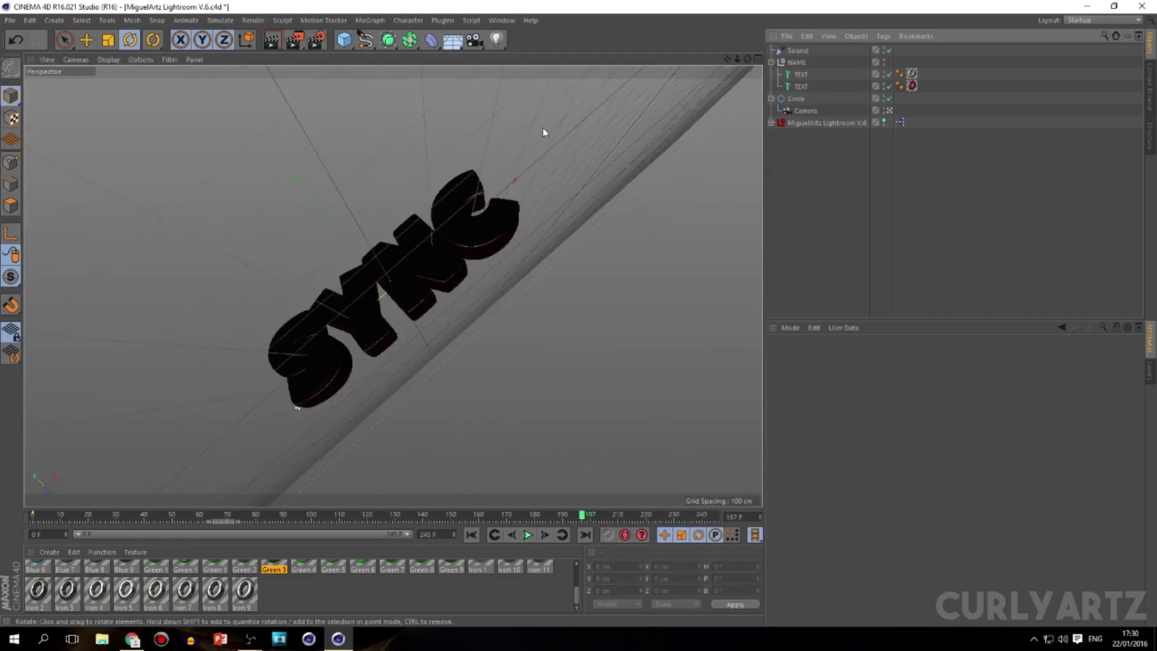
pyautogui.click(1150, 87)
pyautogui.doubleClick(819, 132)
pyautogui.doubleClick(823, 208)
pyautogui.click(816, 114)
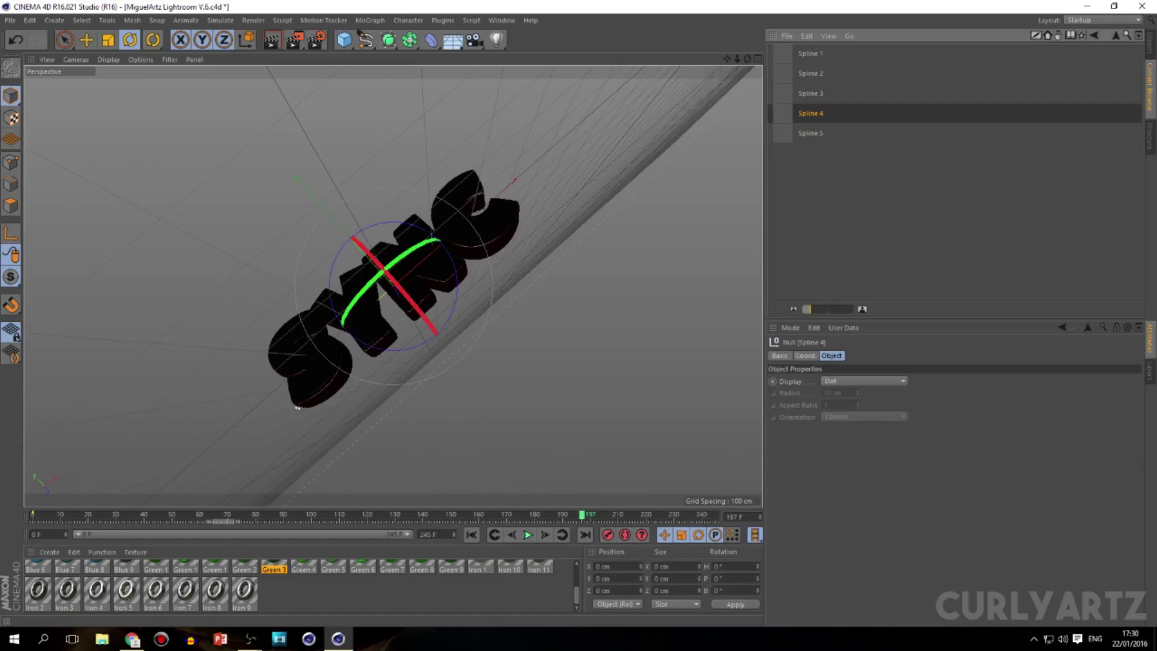
pyautogui.click(1148, 44)
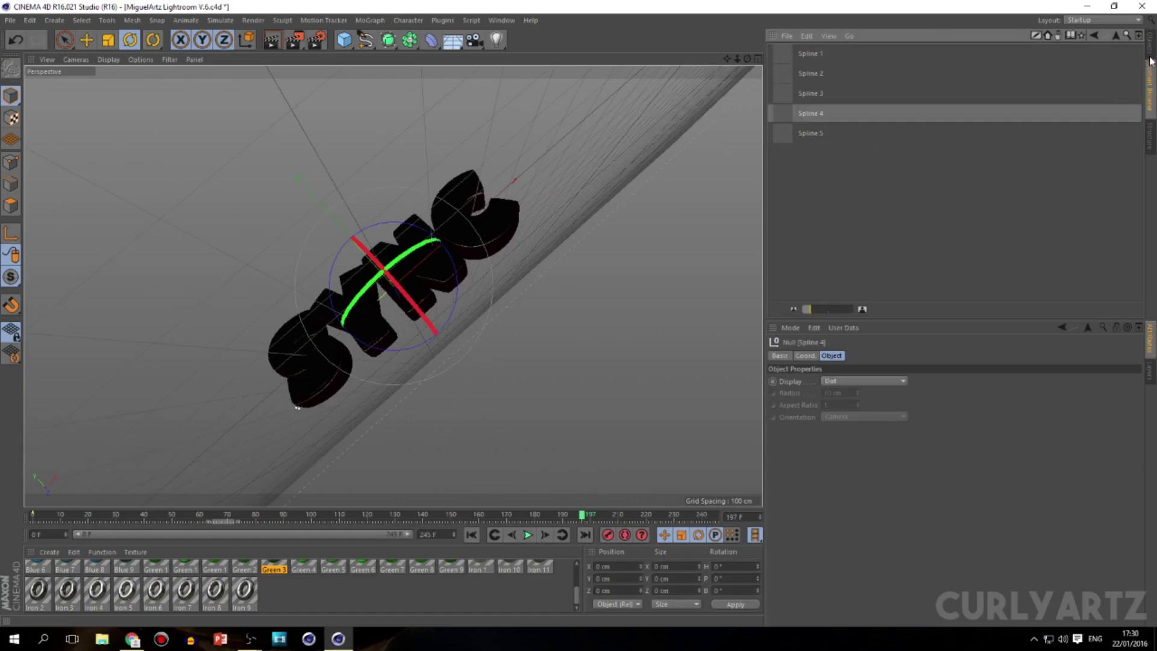
pyautogui.click(1149, 59)
pyautogui.press('Delete')
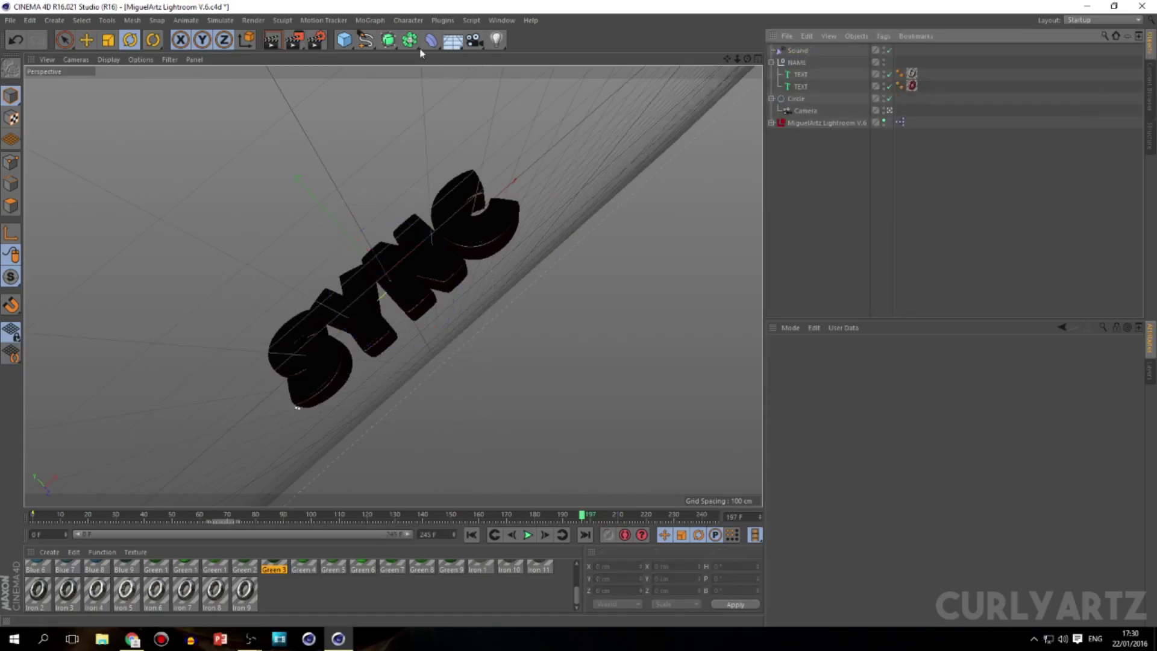
# Add a Helix spline and, outside the camera view, rotate its heading to 80° so it runs along the SYNC text.
pyautogui.moveTo(364, 52); pyautogui.dragTo(532, 108)
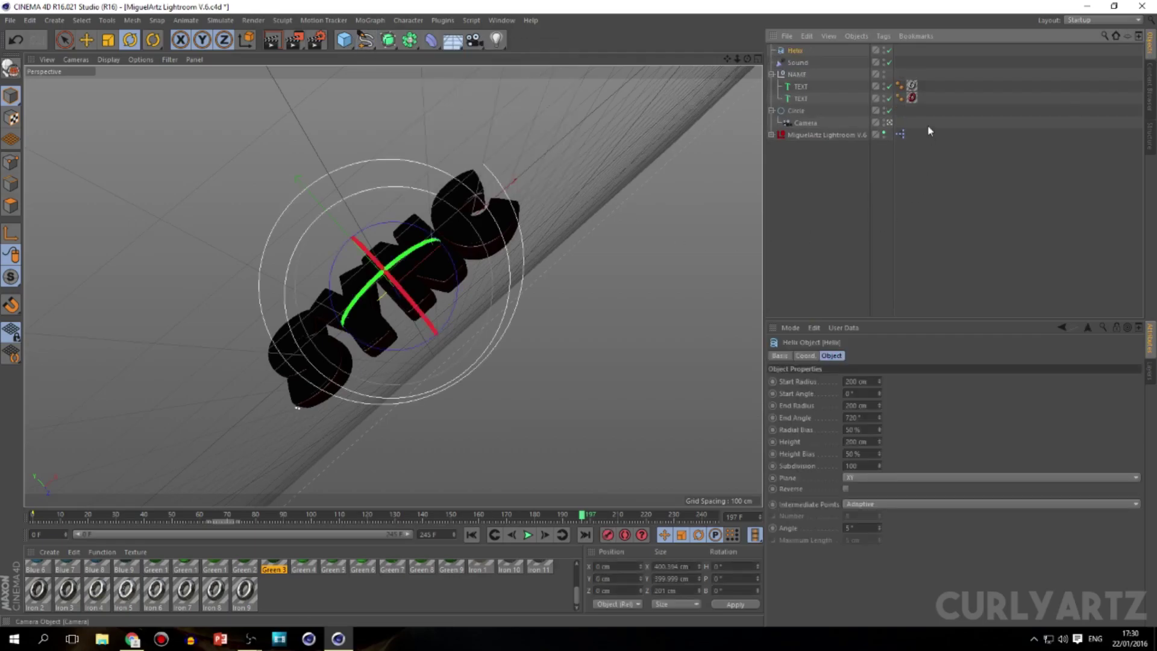
pyautogui.click(889, 123)
pyautogui.moveTo(747, 59); pyautogui.dragTo(627, 90)
pyautogui.keyDown('alt'); pyautogui.moveTo(392, 285); pyautogui.dragTo(578, 240); pyautogui.keyUp('alt')
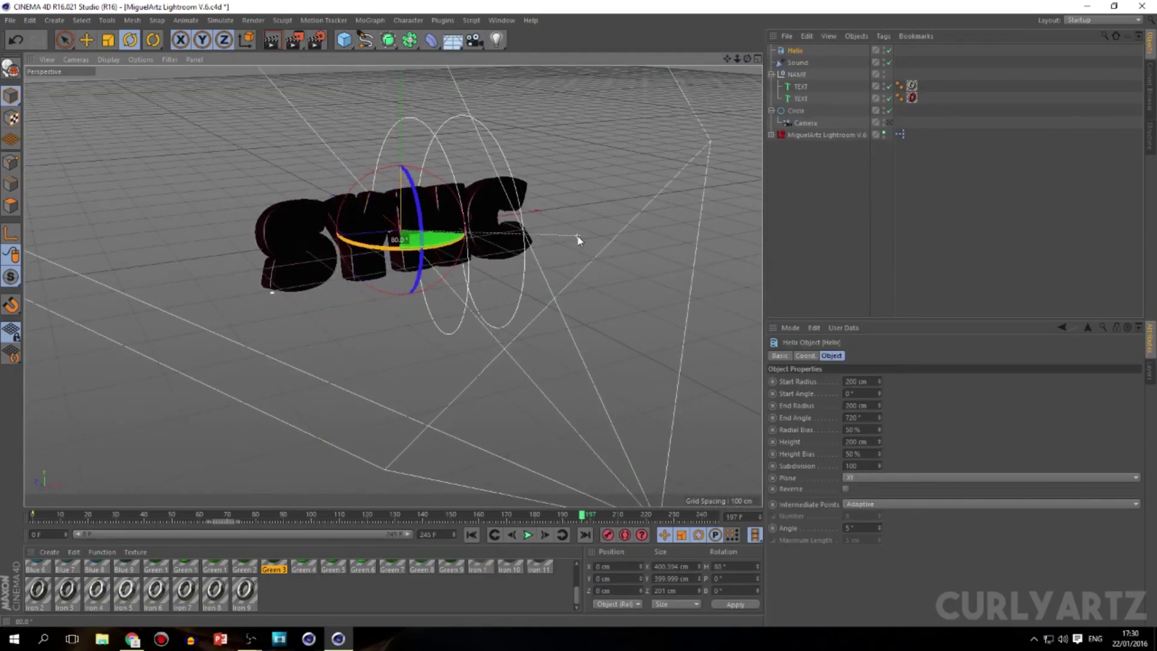
# Set the Helix's start radius to 123 cm and stretch its height to about 1690 cm.
pyautogui.moveTo(880, 381)
pyautogui.mouseDown()
pyautogui.moveTo(893, 367)
pyautogui.moveTo(880, 398)
pyautogui.mouseUp()
pyautogui.hotkey('ctrl', 'z')
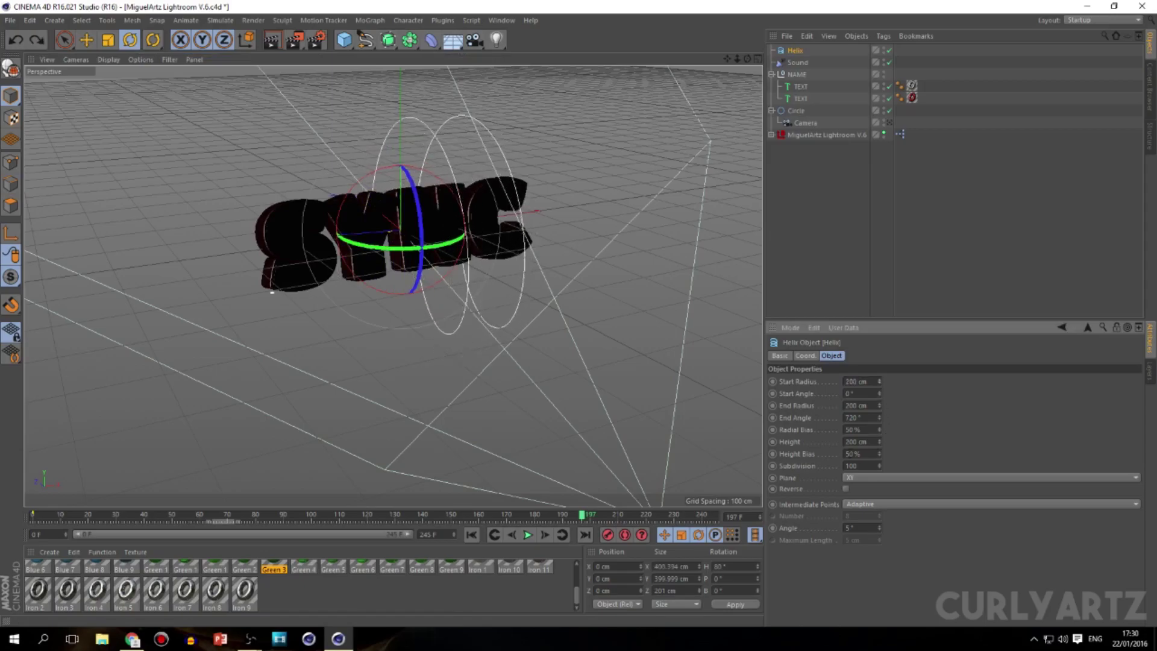
pyautogui.moveTo(880, 442); pyautogui.dragTo(880, 372)
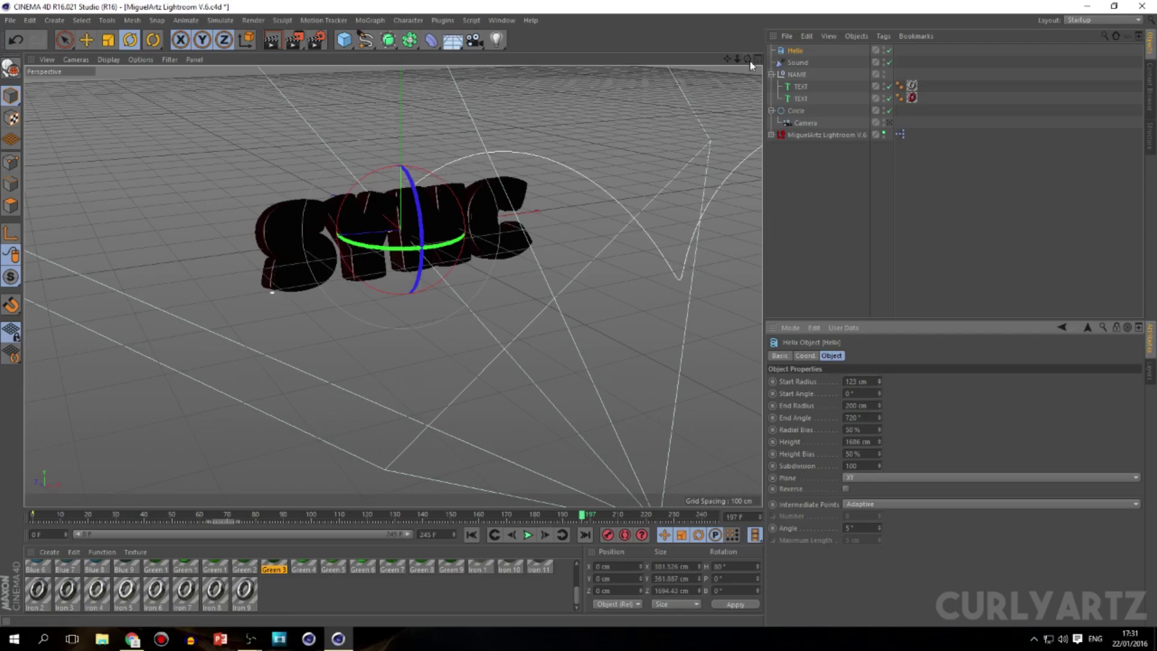
# Complete the Helix with a 123 cm end radius, 597° end angle and 1843 cm height, and slide it to about X -871 cm, Z 154 cm.
pyautogui.click(87, 40)
pyautogui.scroll(-2, 266, 252)
pyautogui.moveTo(292, 249); pyautogui.dragTo(12, 274)
pyautogui.moveTo(214, 265); pyautogui.dragTo(212, 266)
pyautogui.moveTo(748, 59); pyautogui.dragTo(908, 15)
pyautogui.moveTo(714, 79); pyautogui.dragTo(741, 90)
pyautogui.moveTo(581, 514)
pyautogui.mouseDown()
pyautogui.moveTo(681, 512)
pyautogui.moveTo(570, 513)
pyautogui.mouseUp()
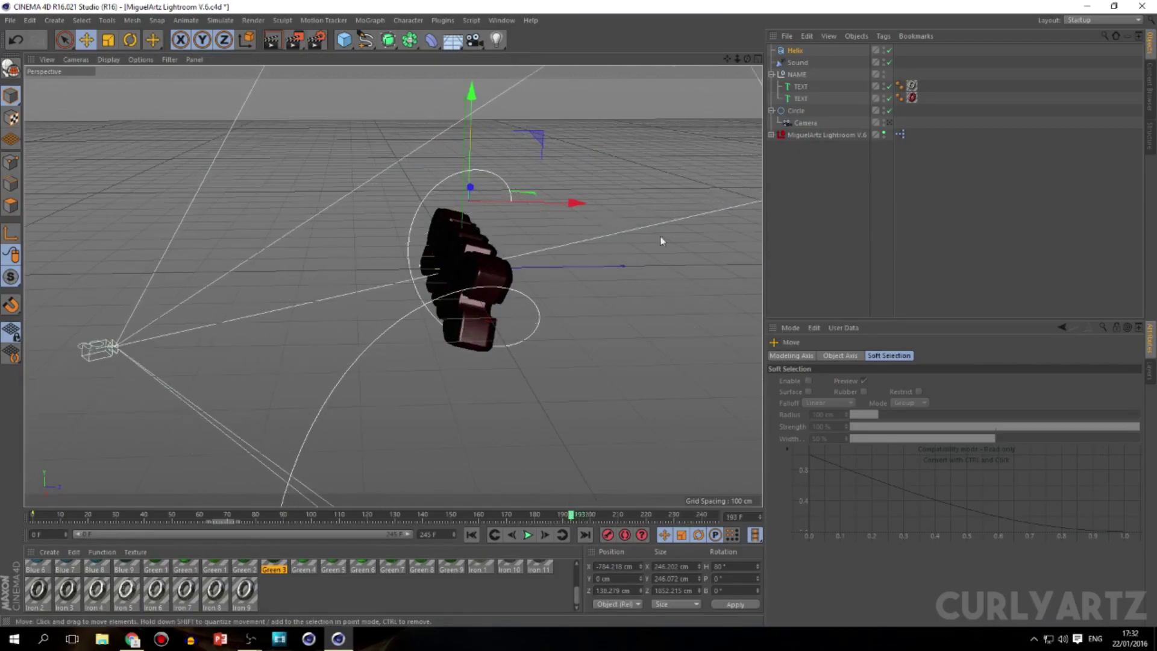
pyautogui.moveTo(747, 59); pyautogui.dragTo(847, 81)
pyautogui.moveTo(88, 235); pyautogui.dragTo(58, 235)
pyautogui.click(774, 205)
# Add a Sweep object, nest the Helix inside it, and discard the Sphere tried as its profile.
pyautogui.moveTo(389, 39); pyautogui.dragTo(422, 100)
pyautogui.moveTo(344, 40); pyautogui.dragTo(587, 78)
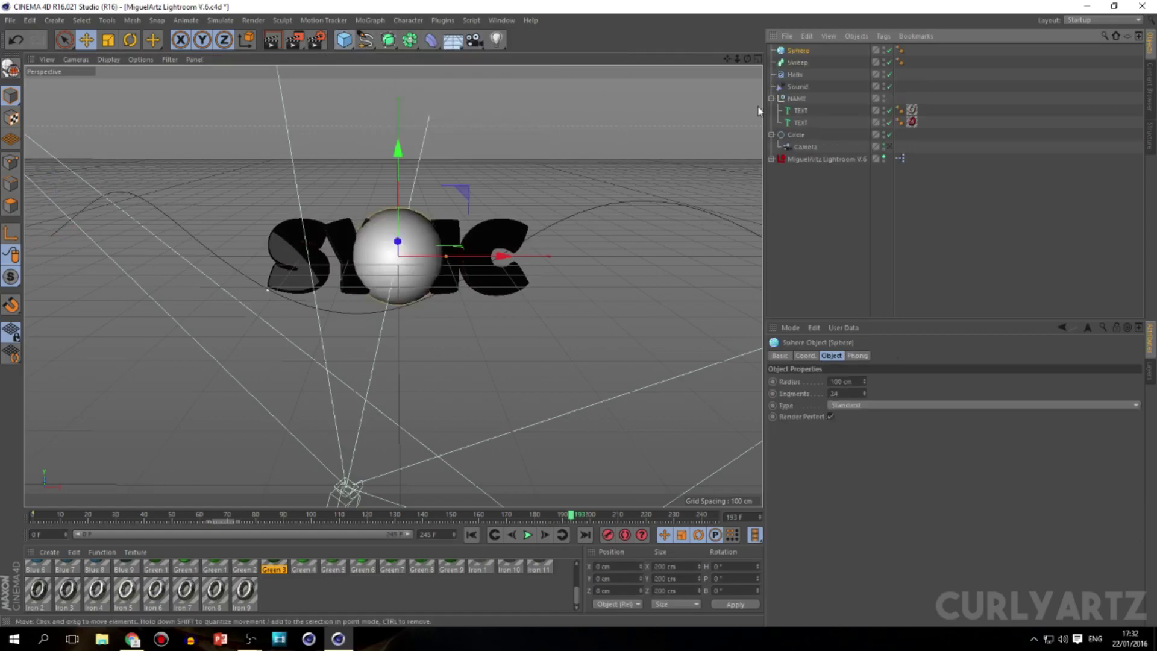
pyautogui.click(795, 73)
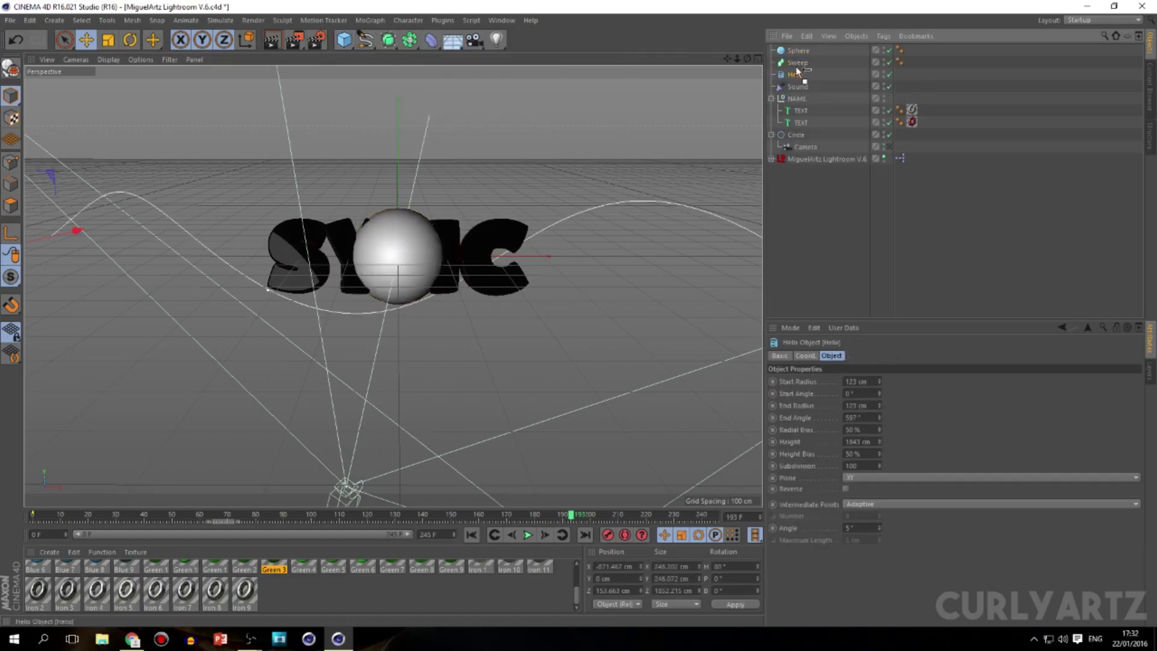
pyautogui.moveTo(801, 63); pyautogui.dragTo(805, 62)
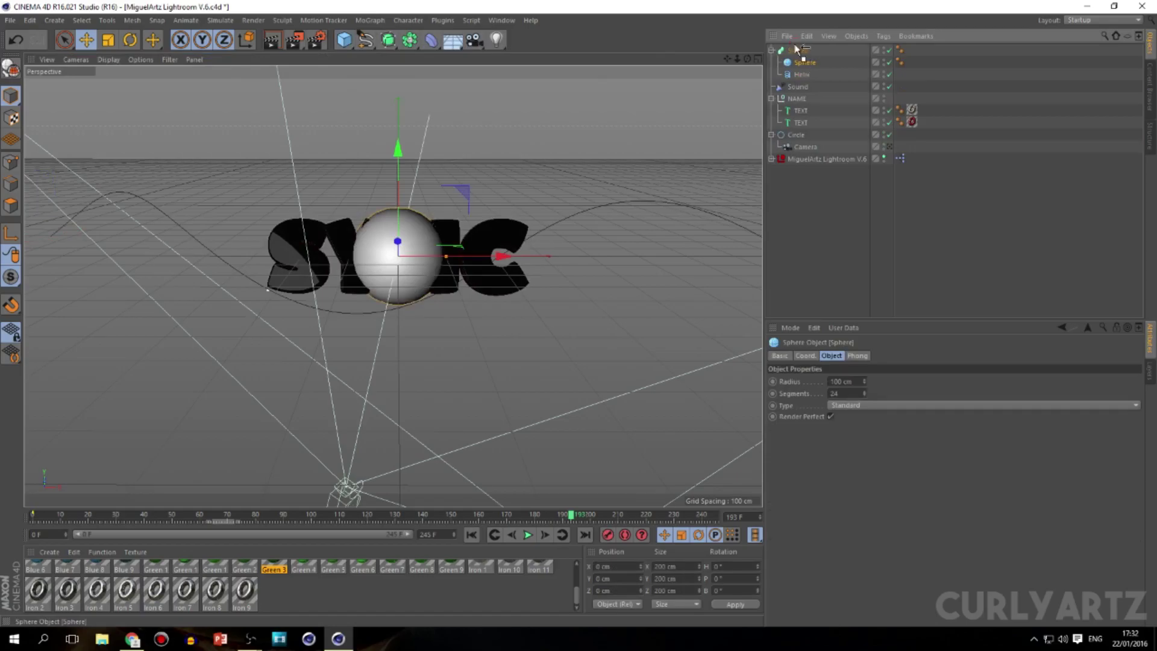
pyautogui.press('Delete')
pyautogui.moveTo(365, 40); pyautogui.dragTo(472, 98)
pyautogui.moveTo(794, 62); pyautogui.dragTo(791, 67)
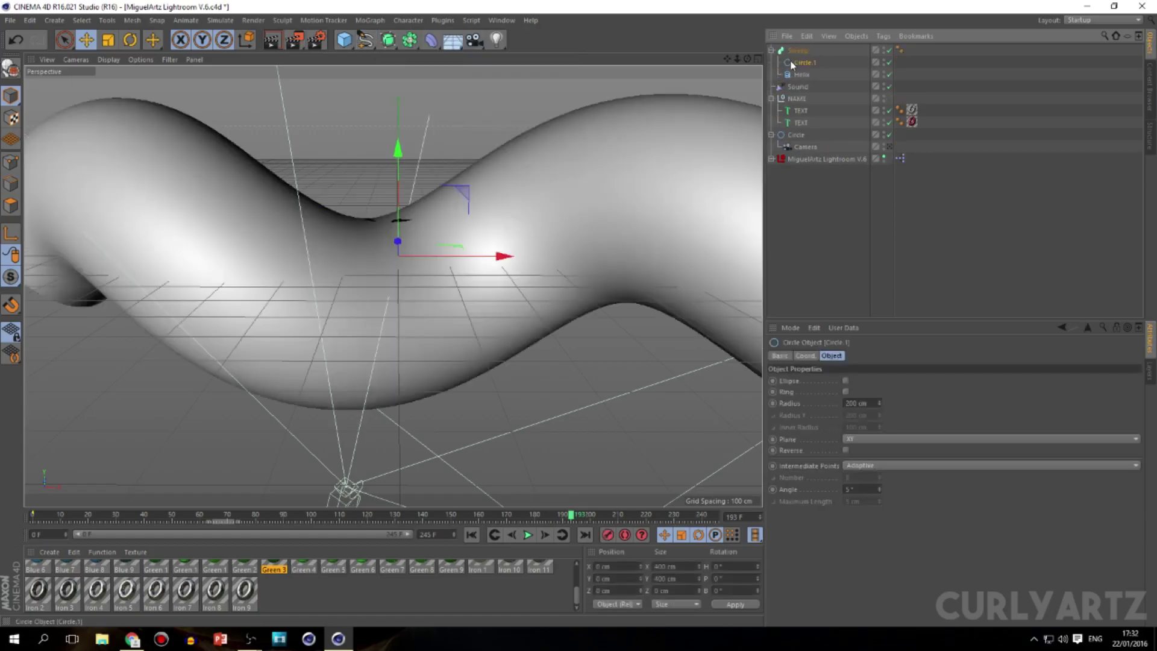
pyautogui.moveTo(878, 404); pyautogui.dragTo(869, 398)
pyautogui.press('Return')
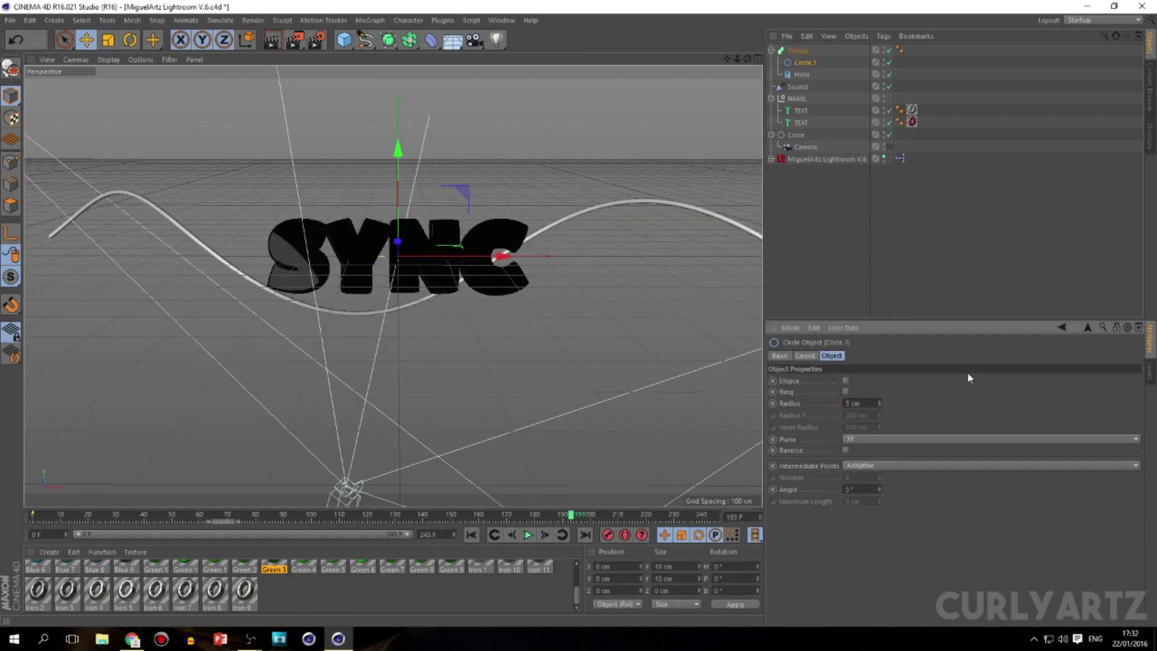
# Return to the camera view and keyframe the Sweep's Start Growth and End Growth at 100% around frame 187.
pyautogui.click(890, 146)
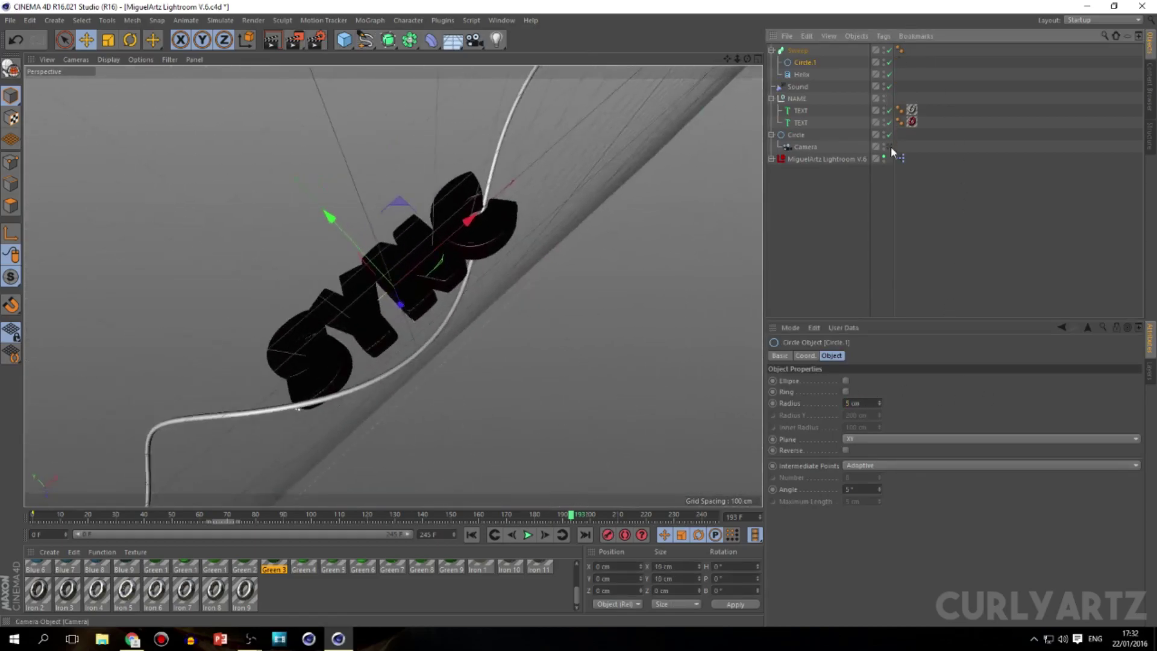
pyautogui.moveTo(571, 515)
pyautogui.mouseDown()
pyautogui.moveTo(478, 515)
pyautogui.moveTo(627, 499)
pyautogui.moveTo(582, 498)
pyautogui.mouseUp()
pyautogui.click(861, 283)
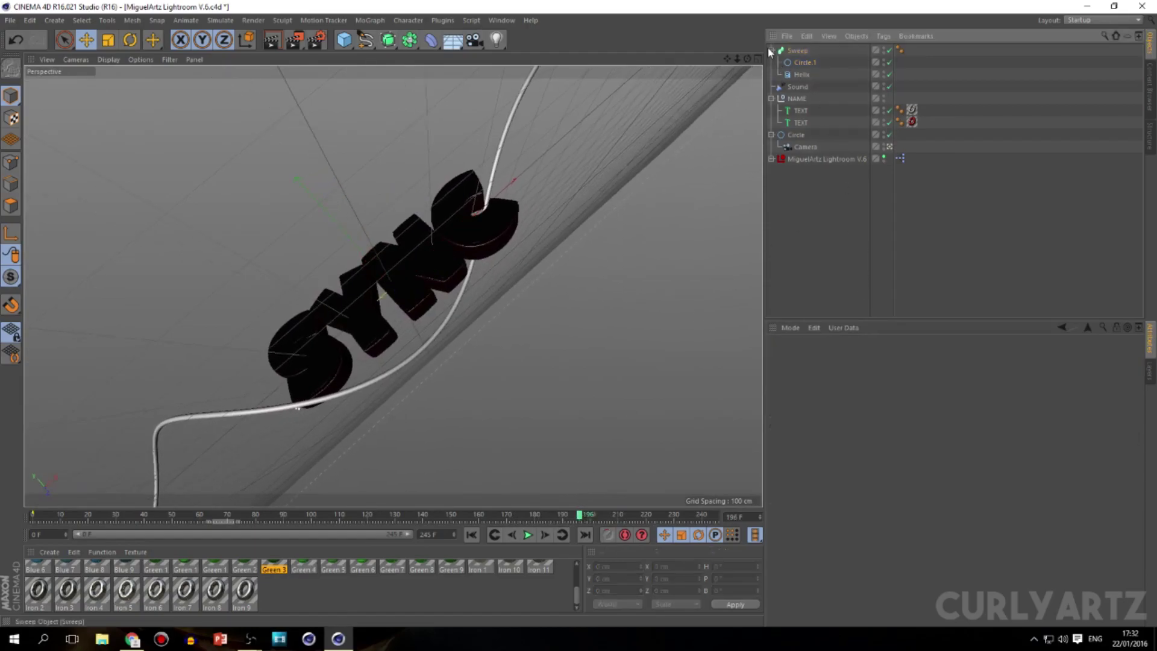
pyautogui.click(770, 50)
pyautogui.click(783, 48)
pyautogui.moveTo(881, 429); pyautogui.dragTo(881, 458)
pyautogui.moveTo(881, 417); pyautogui.dragTo(881, 372)
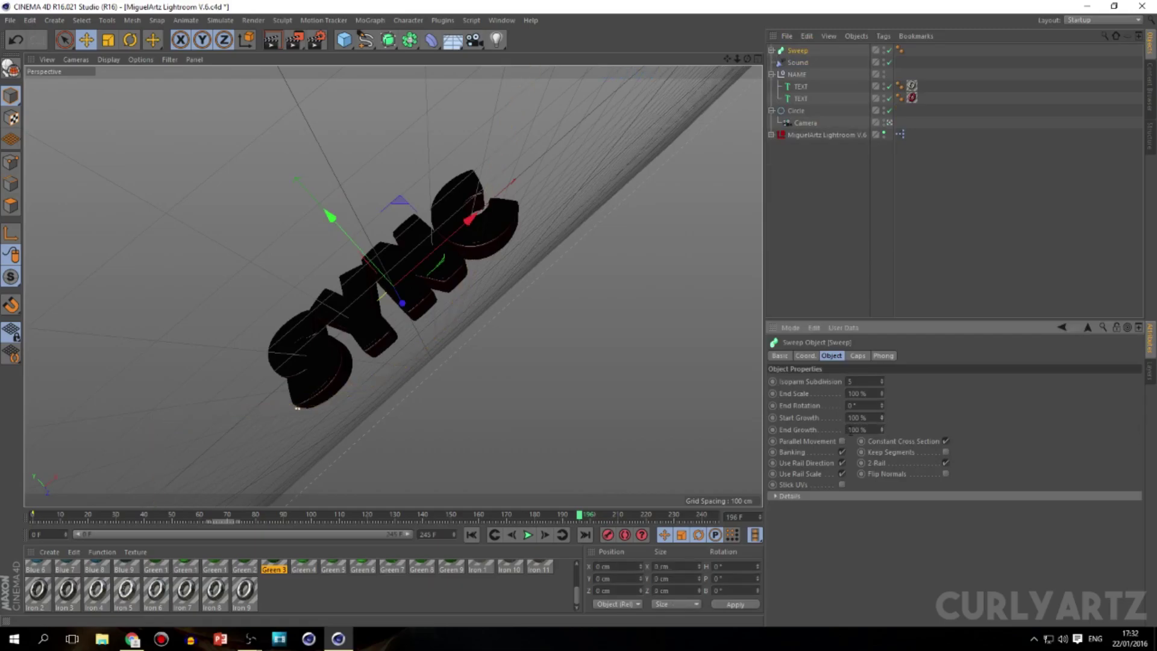
pyautogui.click(772, 418)
# Keyframe the Sweep's Start Growth and End Growth at 0% at frame 212.
pyautogui.moveTo(580, 520); pyautogui.dragTo(624, 518)
pyautogui.click(796, 50)
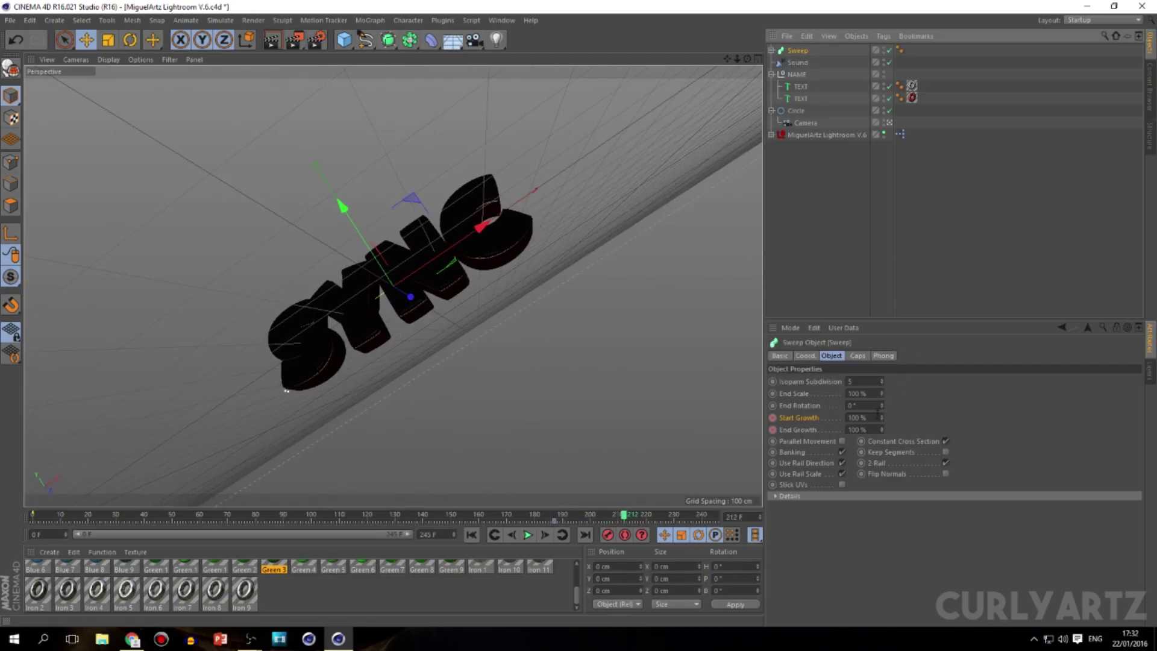
pyautogui.moveTo(875, 429); pyautogui.dragTo(837, 429)
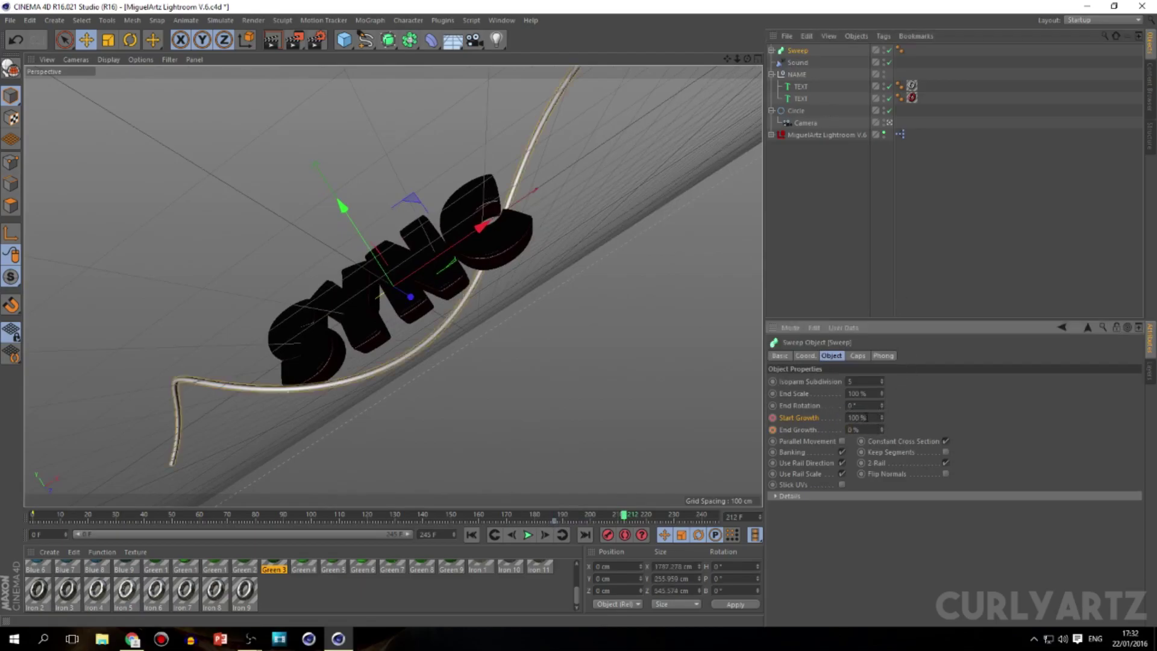
pyautogui.press('Return')
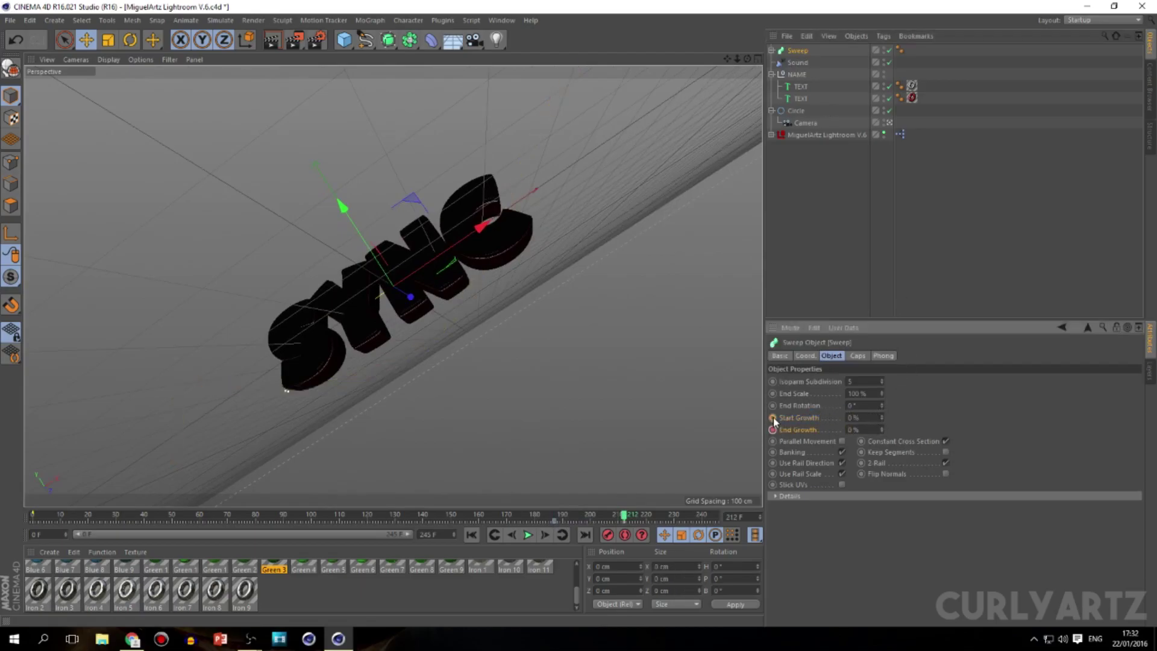
# Keyframe the Sweep's Start Growth at about 70% at frame 200.
pyautogui.click(594, 519)
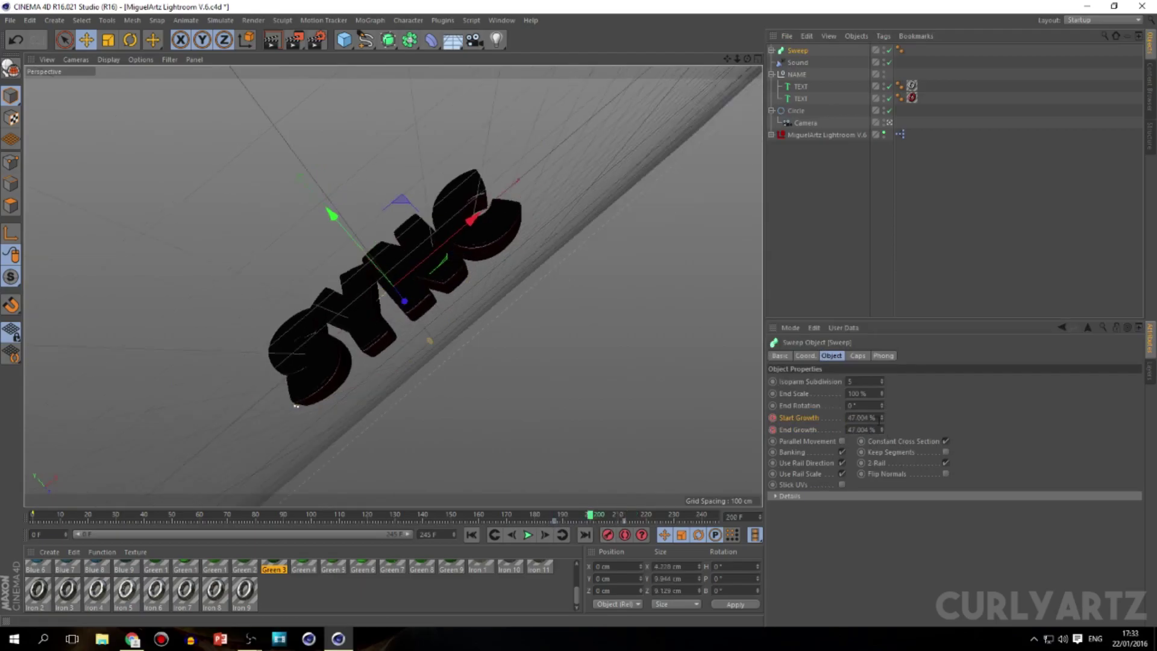
pyautogui.moveTo(882, 417); pyautogui.dragTo(882, 403)
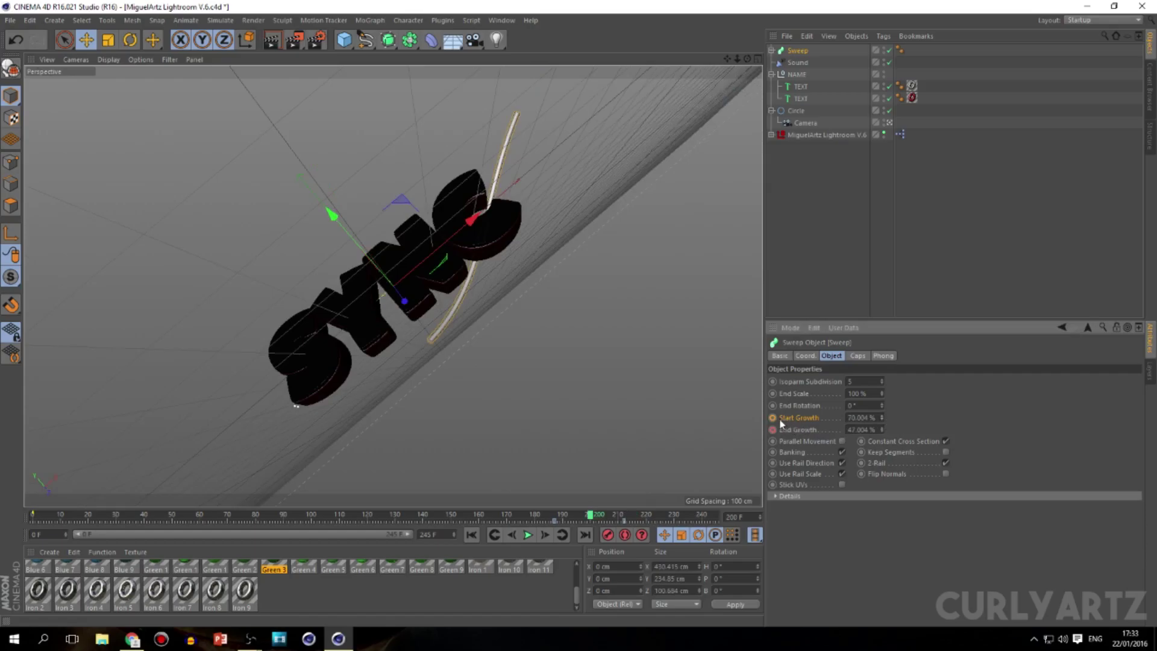
pyautogui.moveTo(594, 513)
pyautogui.mouseDown()
pyautogui.moveTo(570, 507)
pyautogui.moveTo(631, 504)
pyautogui.moveTo(610, 499)
pyautogui.mouseUp()
# Play the animation from frame 172 to check the Sweep's growth around the SYNC text.
pyautogui.click(518, 516)
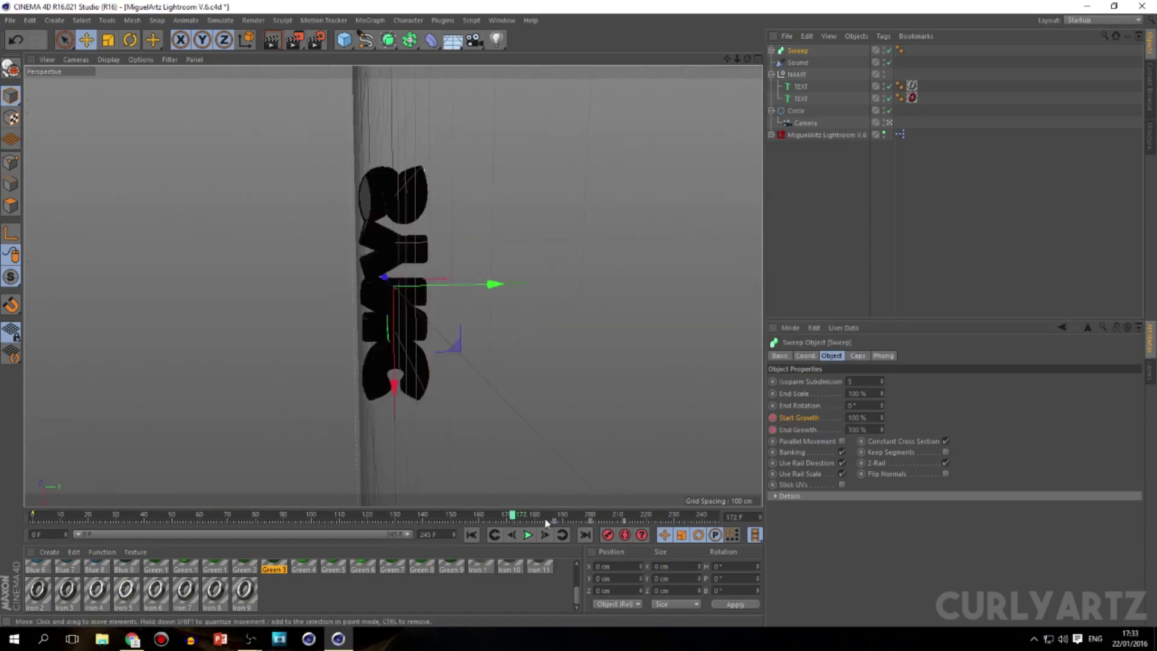
pyautogui.click(528, 534)
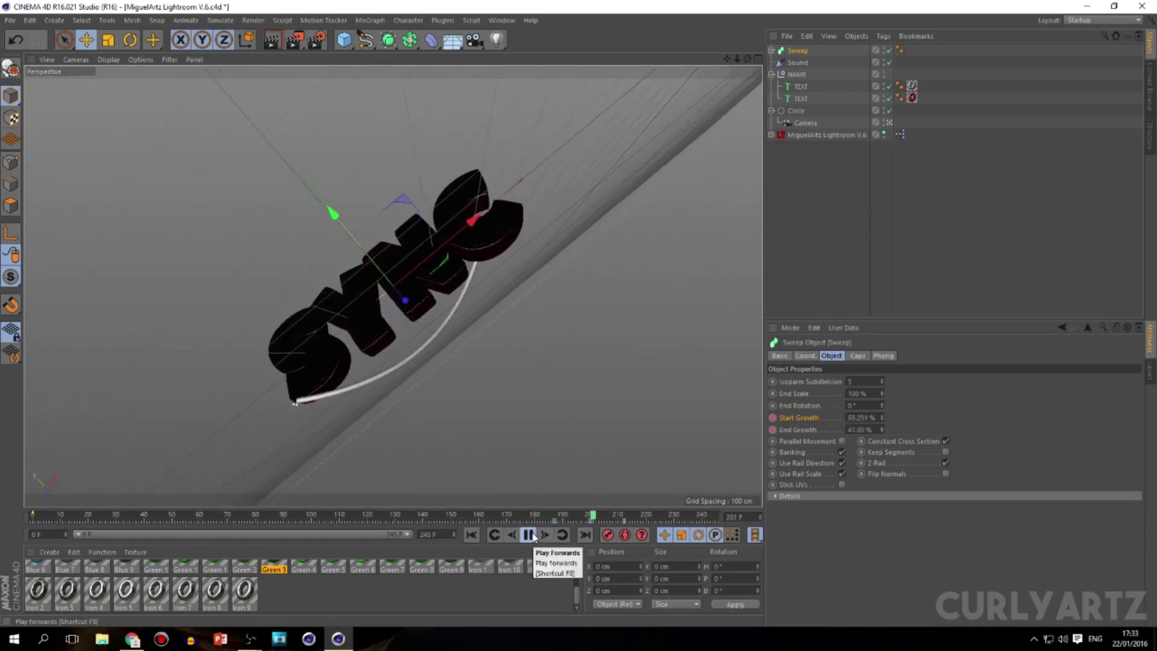
pyautogui.click(530, 535)
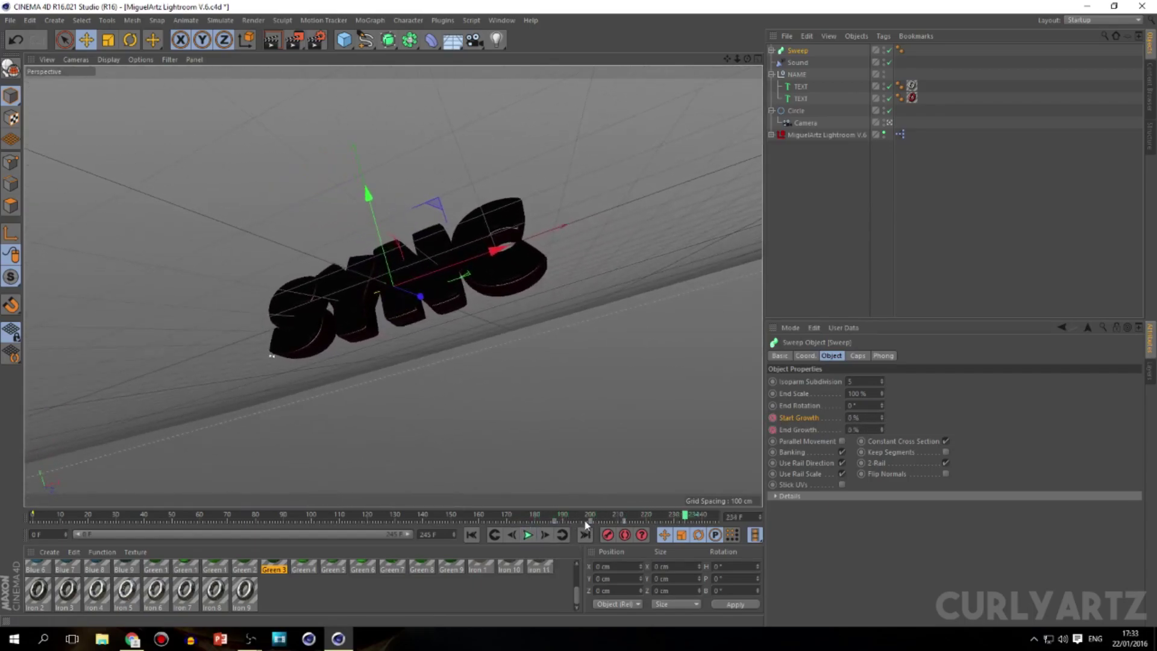
# Shift the Sweep's growth keys after the first one slightly toward the end of the timeline.
pyautogui.moveTo(585, 524); pyautogui.dragTo(630, 524)
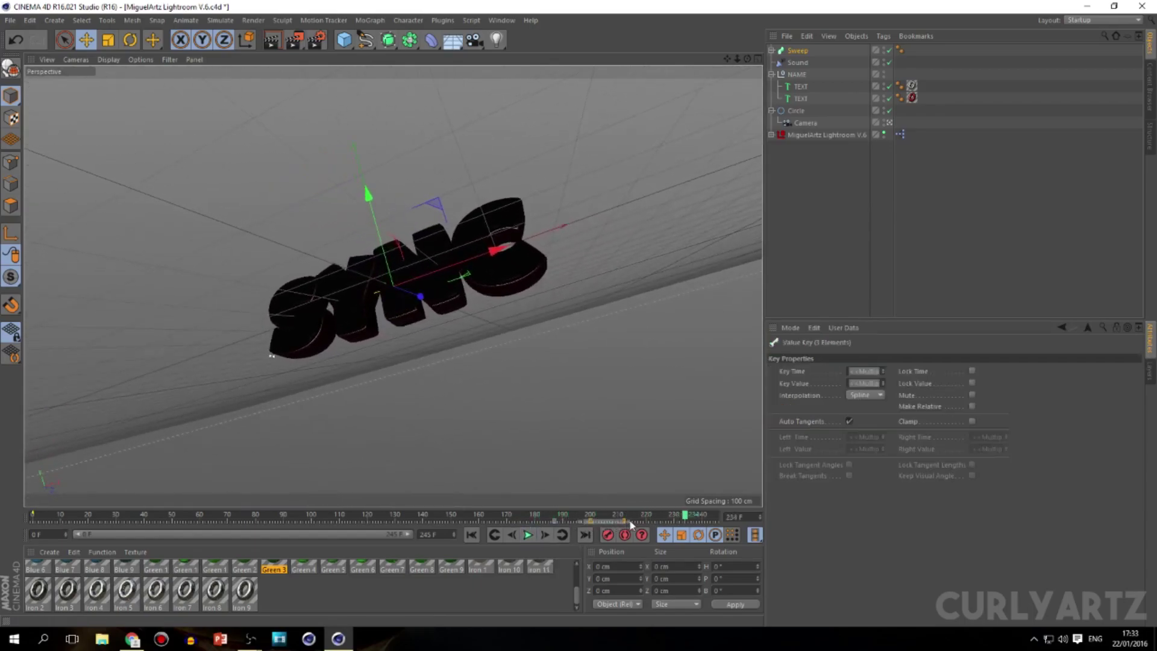
pyautogui.click(670, 521)
pyautogui.moveTo(645, 522); pyautogui.dragTo(599, 526)
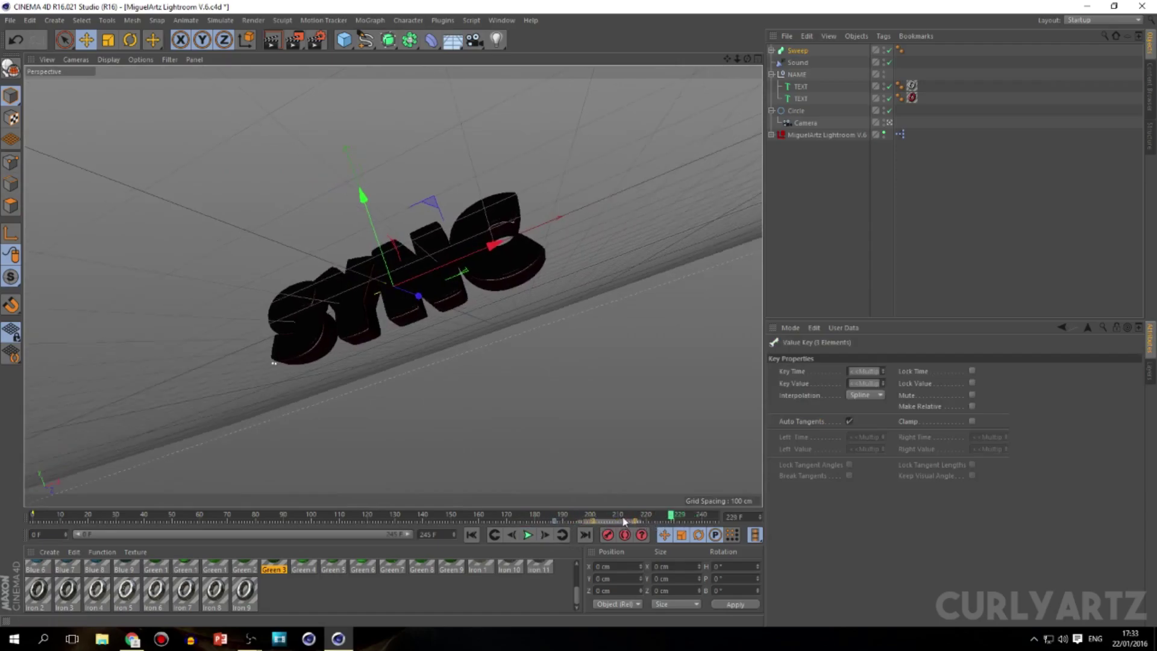
# Apply the Red 3 material to the Sweep.
pyautogui.click(796, 52)
pyautogui.click(226, 592)
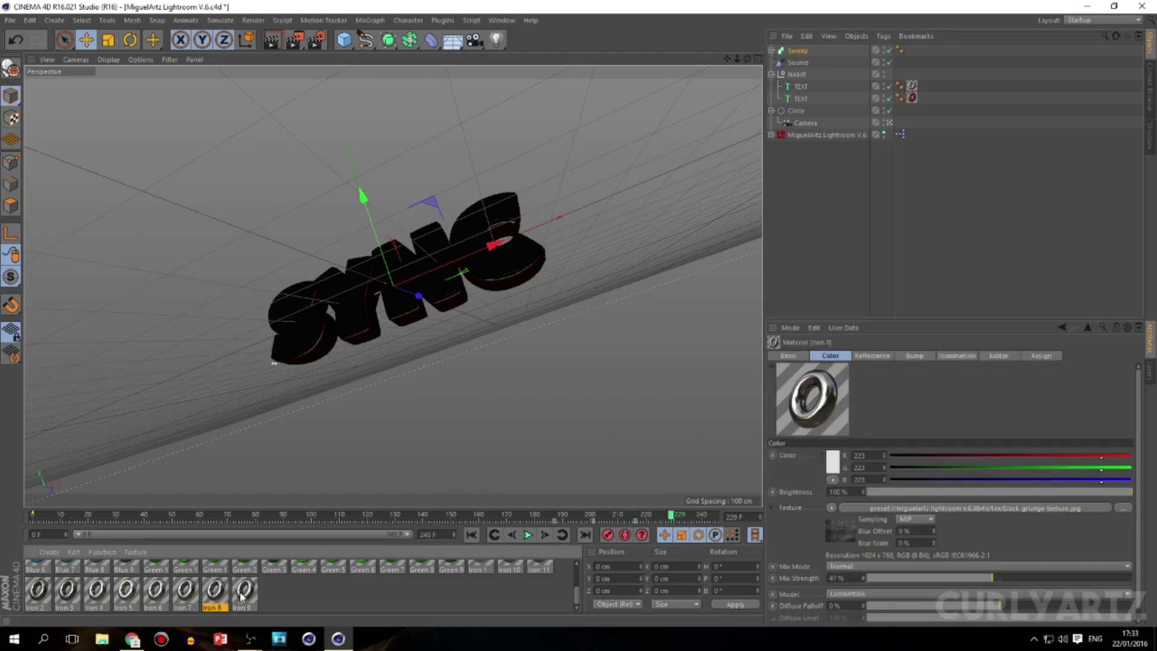
pyautogui.scroll(5, 264, 593)
pyautogui.click(157, 578)
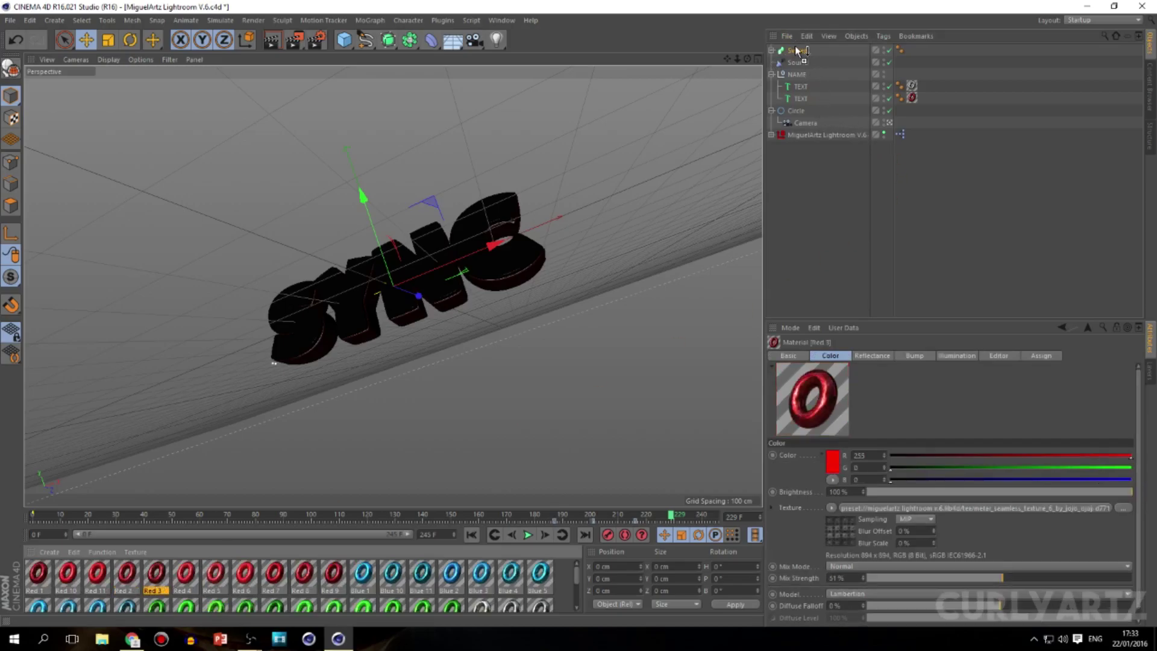
pyautogui.moveTo(797, 51); pyautogui.dragTo(797, 52)
pyautogui.click(860, 169)
# Duplicate the Sweep and shift the copy's growth keys toward the end of the timeline.
pyautogui.click(805, 53)
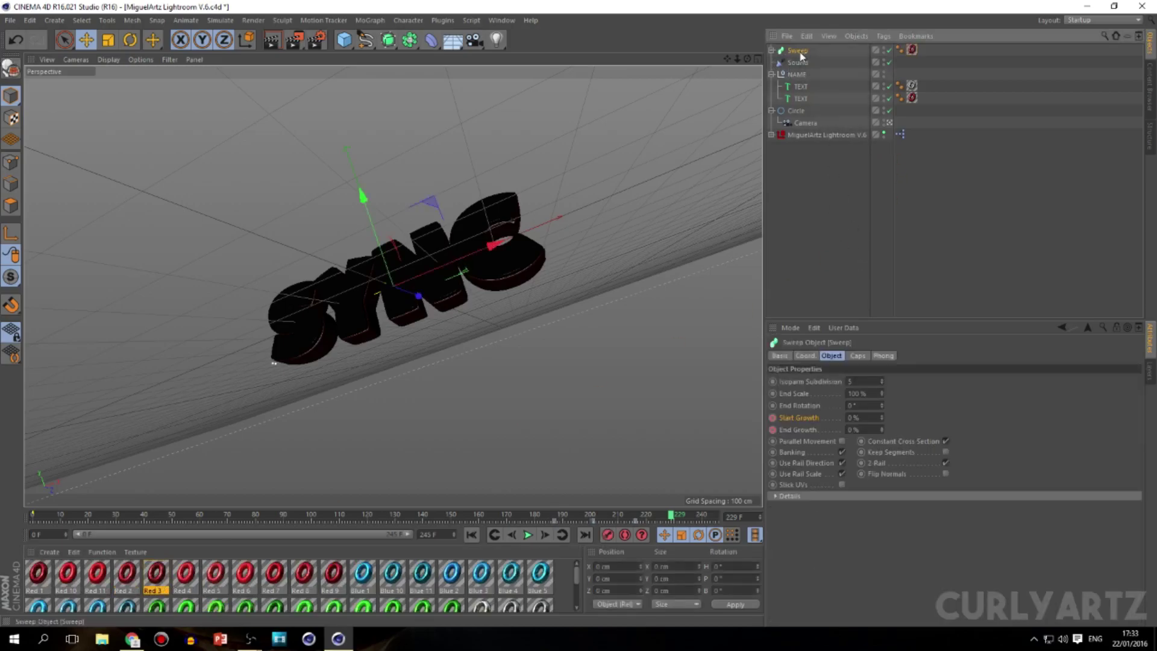
pyautogui.hotkey('ctrl', 'c')
pyautogui.hotkey('ctrl', 'v')
pyautogui.moveTo(642, 519); pyautogui.dragTo(512, 520)
pyautogui.moveTo(661, 519); pyautogui.dragTo(580, 514)
pyautogui.moveTo(604, 507); pyautogui.dragTo(633, 488)
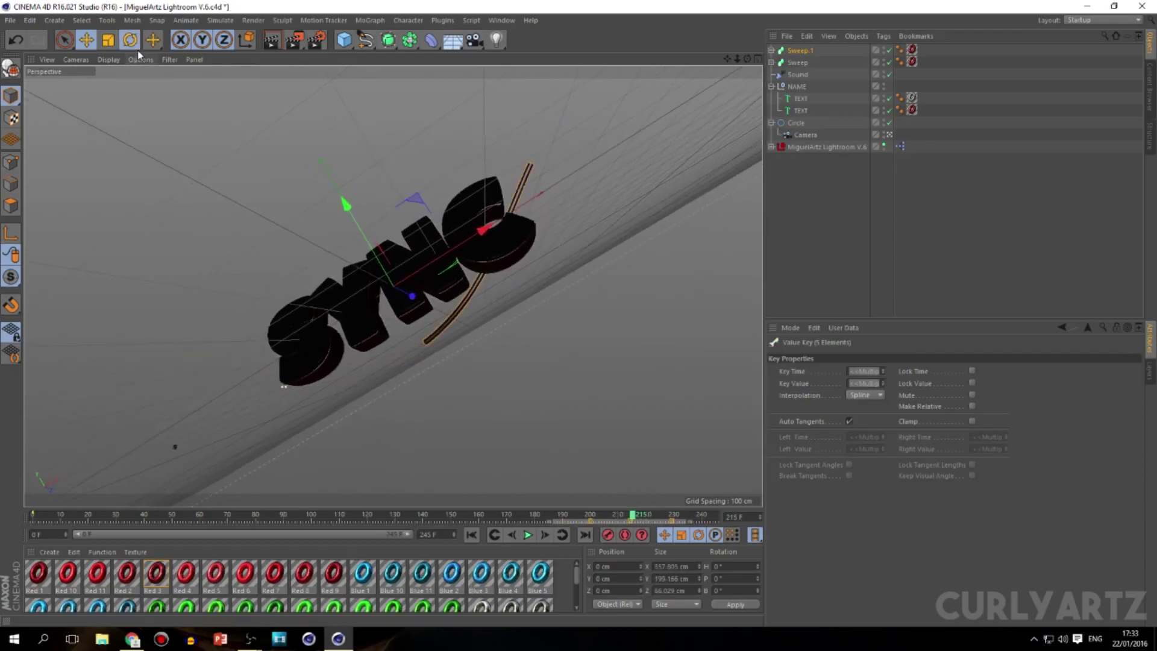
# Rotate the duplicated Sweep to a pitch of -180° and play the animation to check both streaks.
pyautogui.press('r')
pyautogui.moveTo(383, 295); pyautogui.dragTo(350, 240)
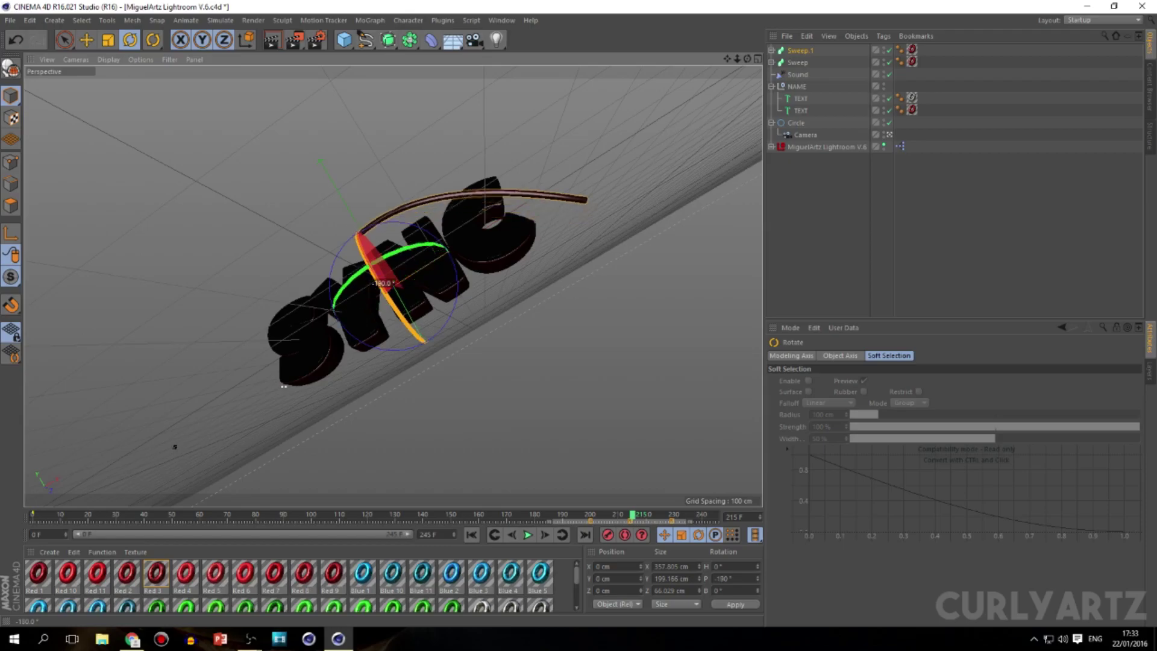
pyautogui.moveTo(635, 516); pyautogui.dragTo(493, 476)
pyautogui.click(528, 533)
pyautogui.click(529, 534)
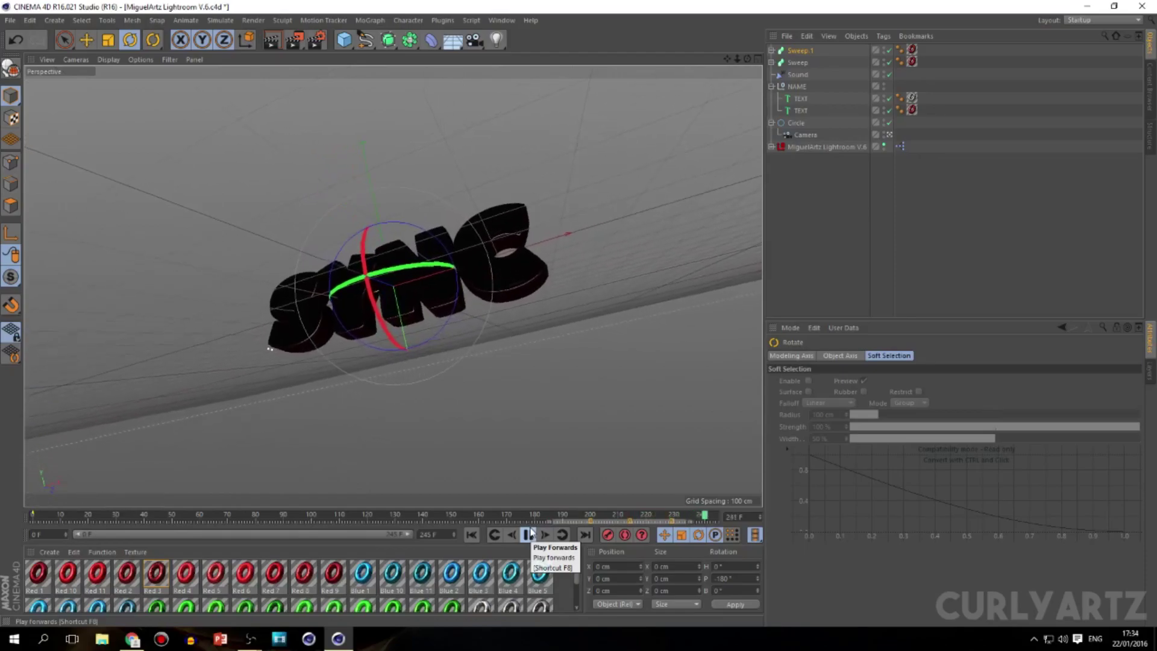
pyautogui.click(528, 533)
# Set the project's frame rate to 60 FPS.
pyautogui.click(30, 21)
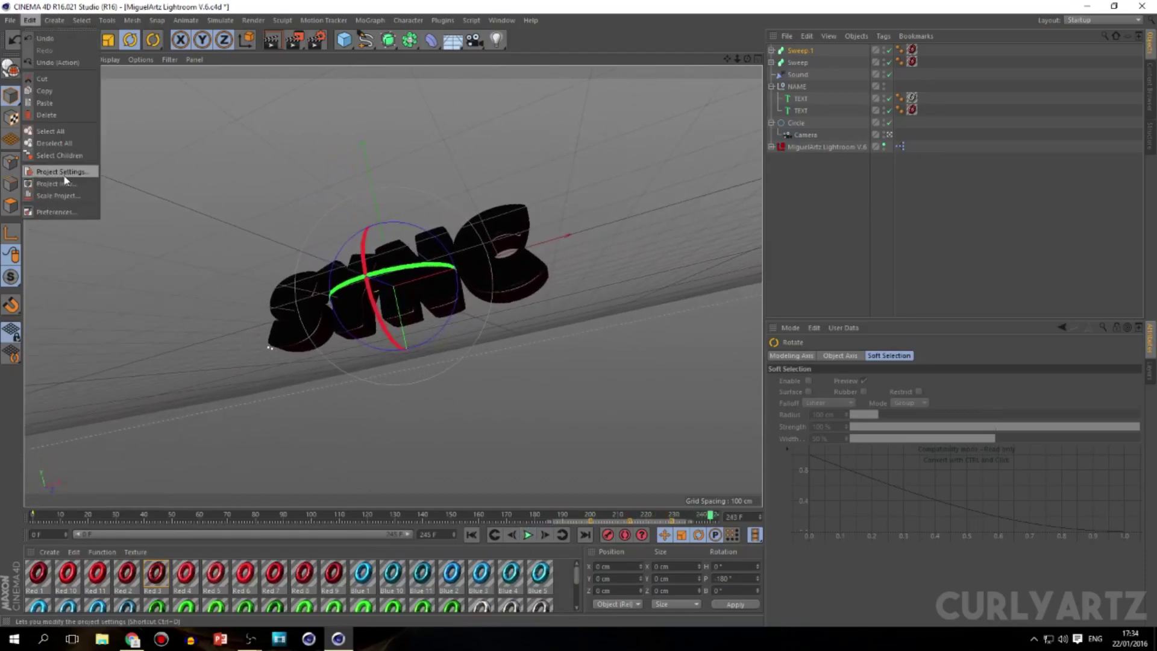
pyautogui.click(65, 173)
pyautogui.click(30, 21)
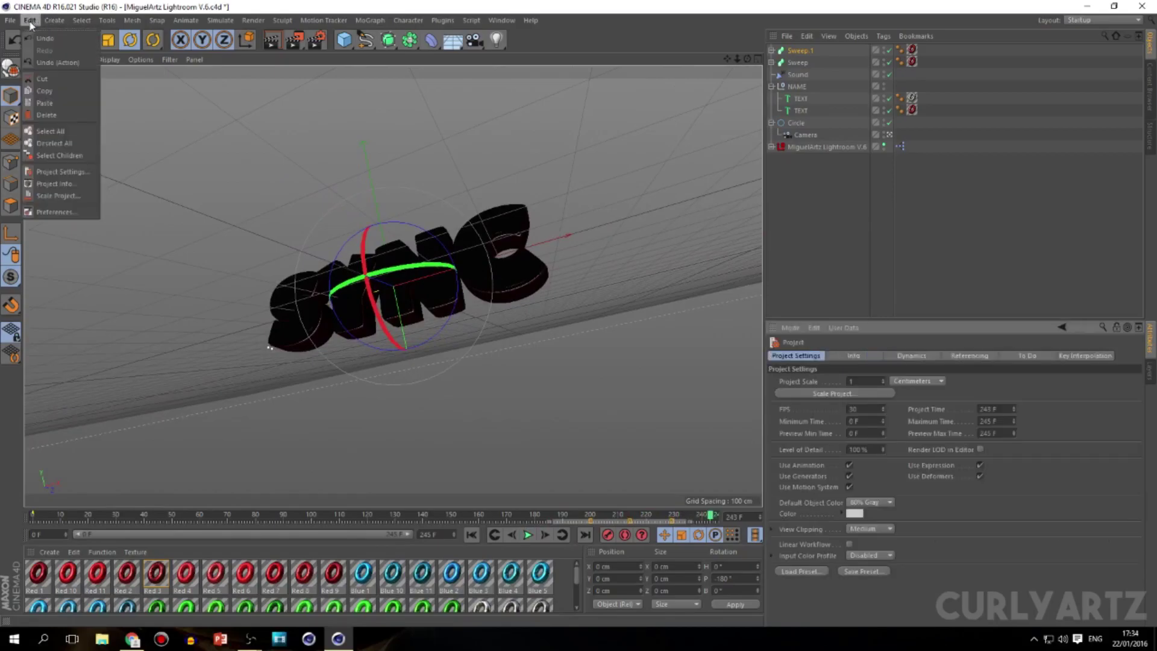
pyautogui.click(859, 425)
pyautogui.write('60')
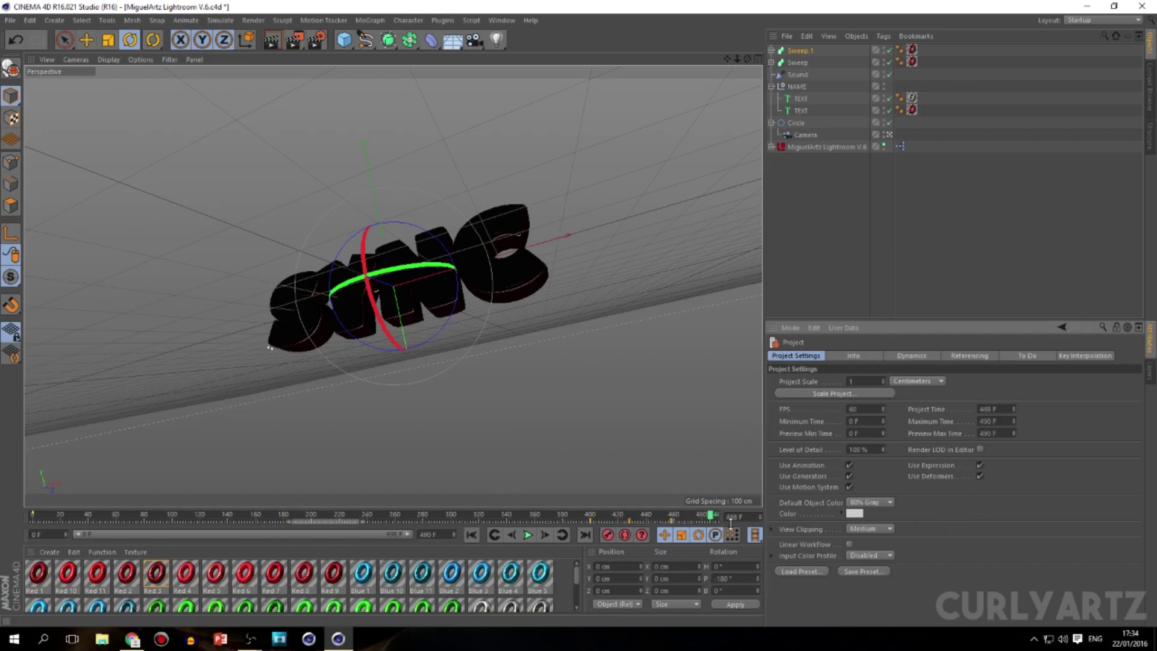
# Play the animation from frame 0 to check its timing at the new frame rate.
pyautogui.click(33, 516)
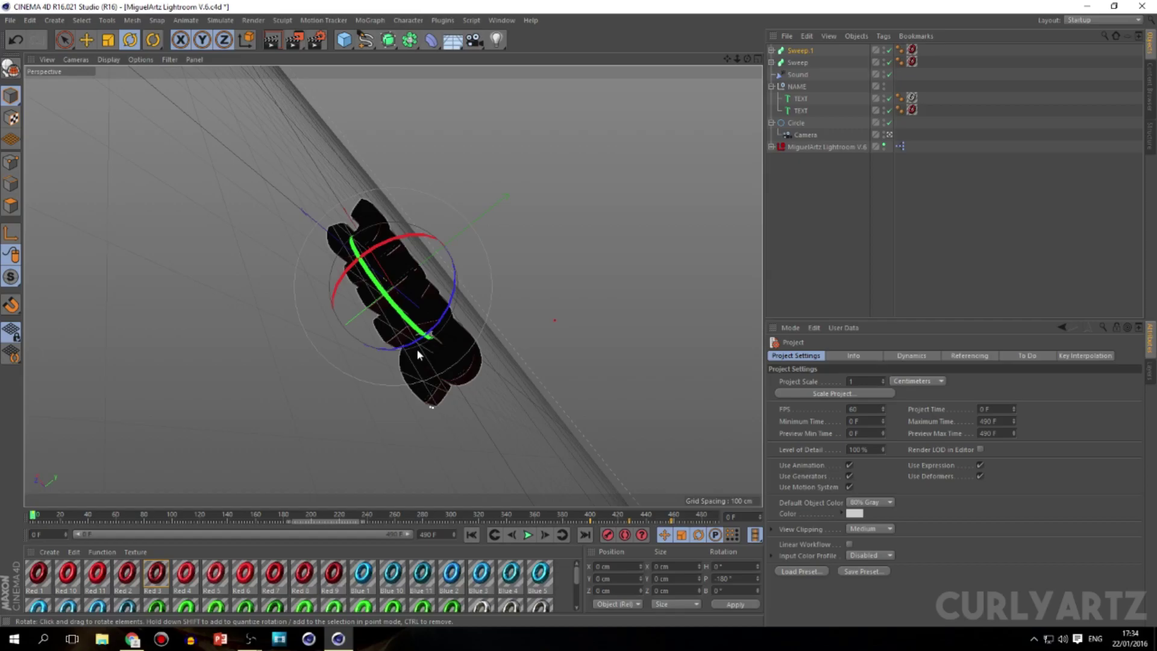
pyautogui.click(528, 535)
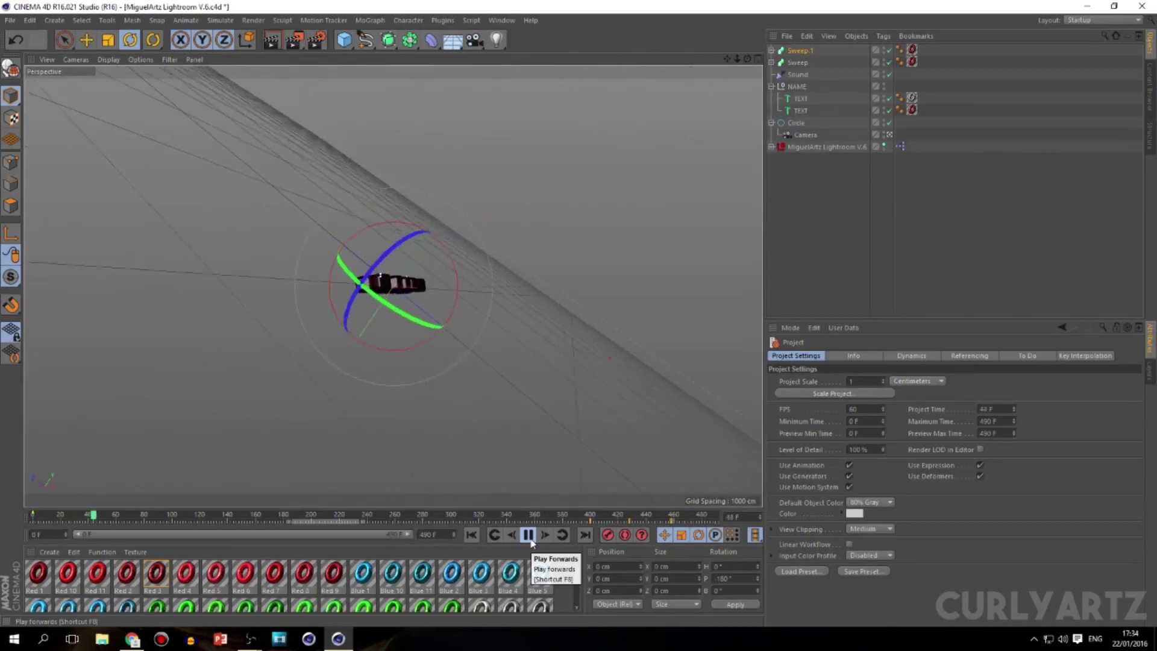
pyautogui.click(530, 538)
# Render the view at frames 87 and 430 to examine the SYNC text and the red streak.
pyautogui.click(1006, 236)
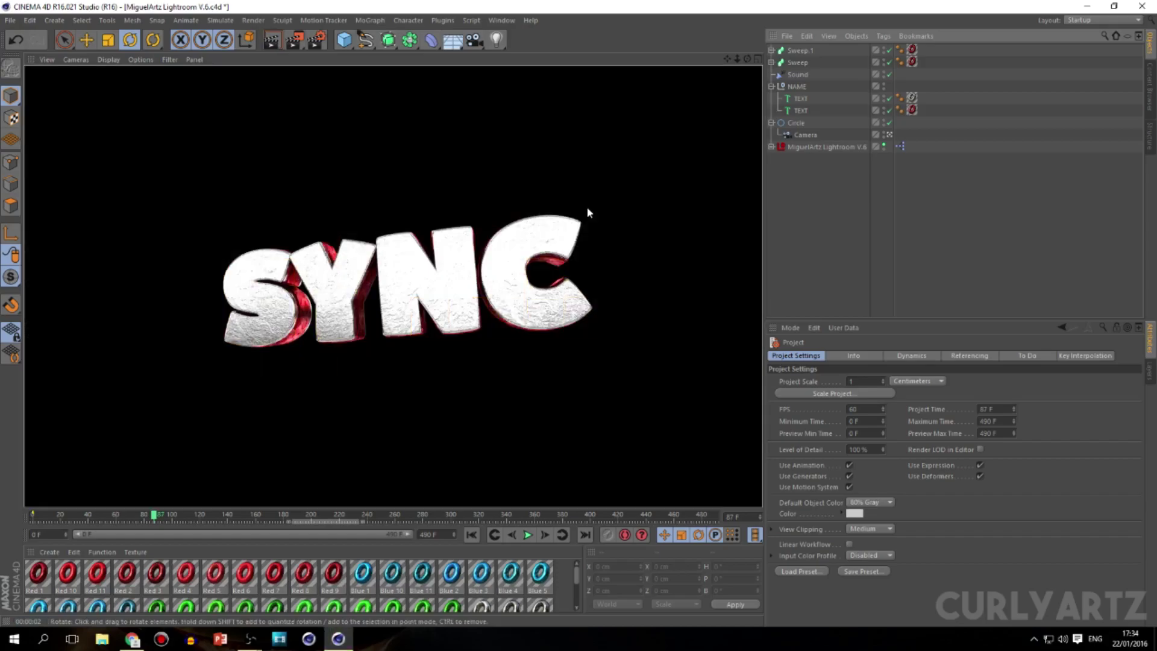
pyautogui.click(881, 219)
pyautogui.moveTo(159, 516); pyautogui.dragTo(438, 461)
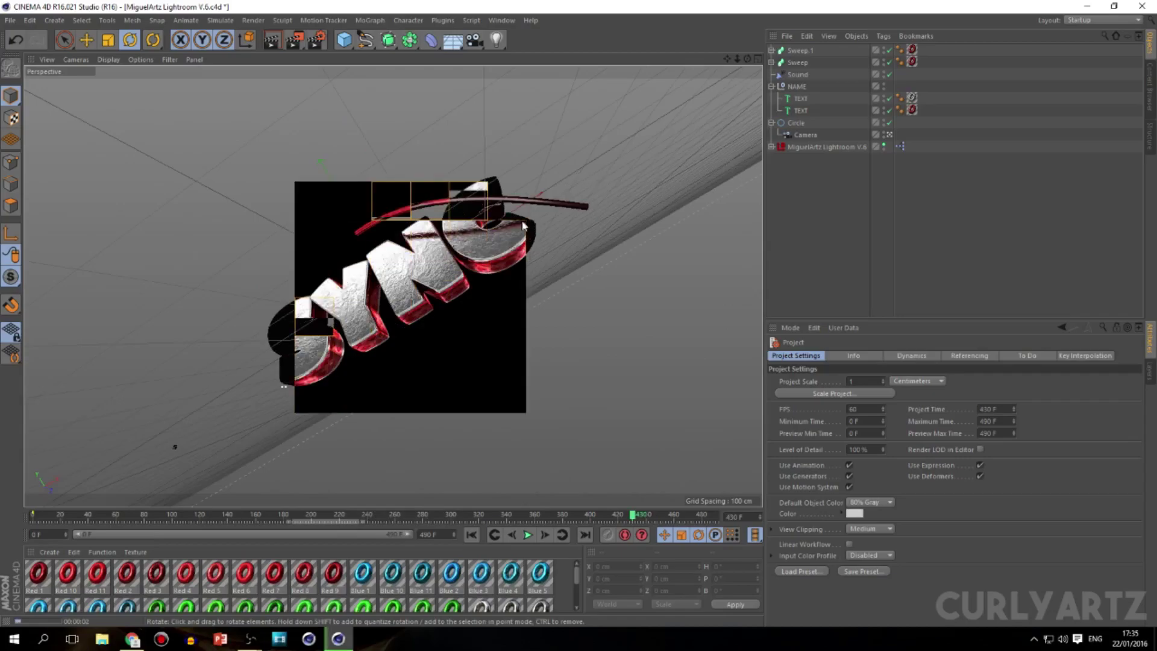
pyautogui.hotkey('ctrl', 'r')
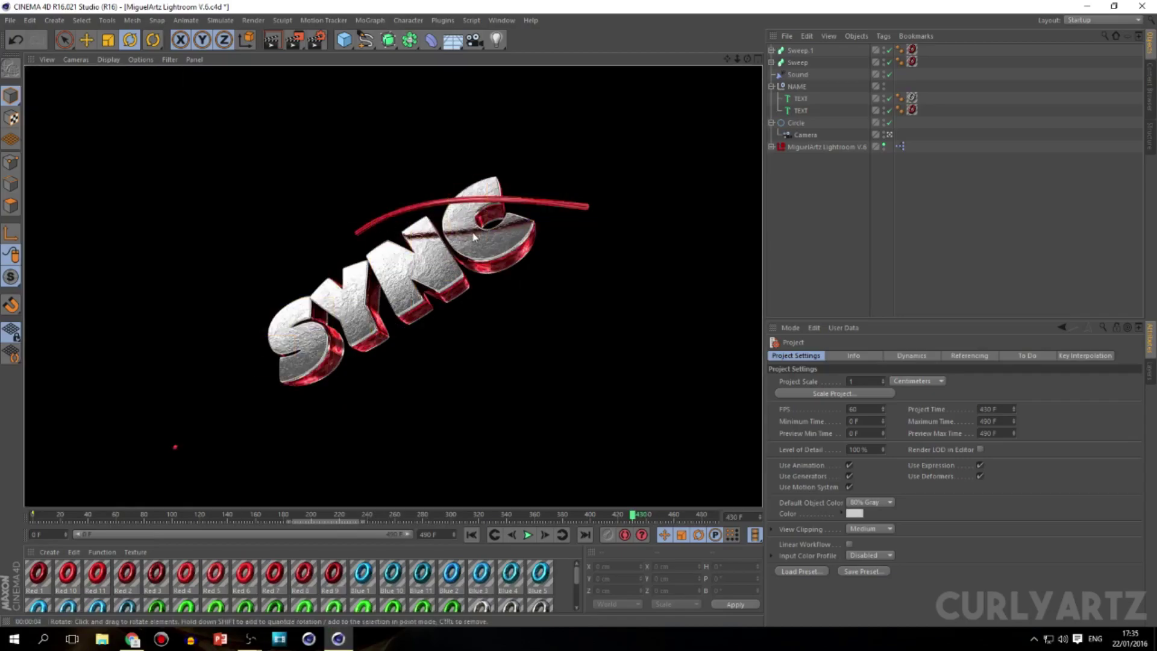
pyautogui.click(783, 221)
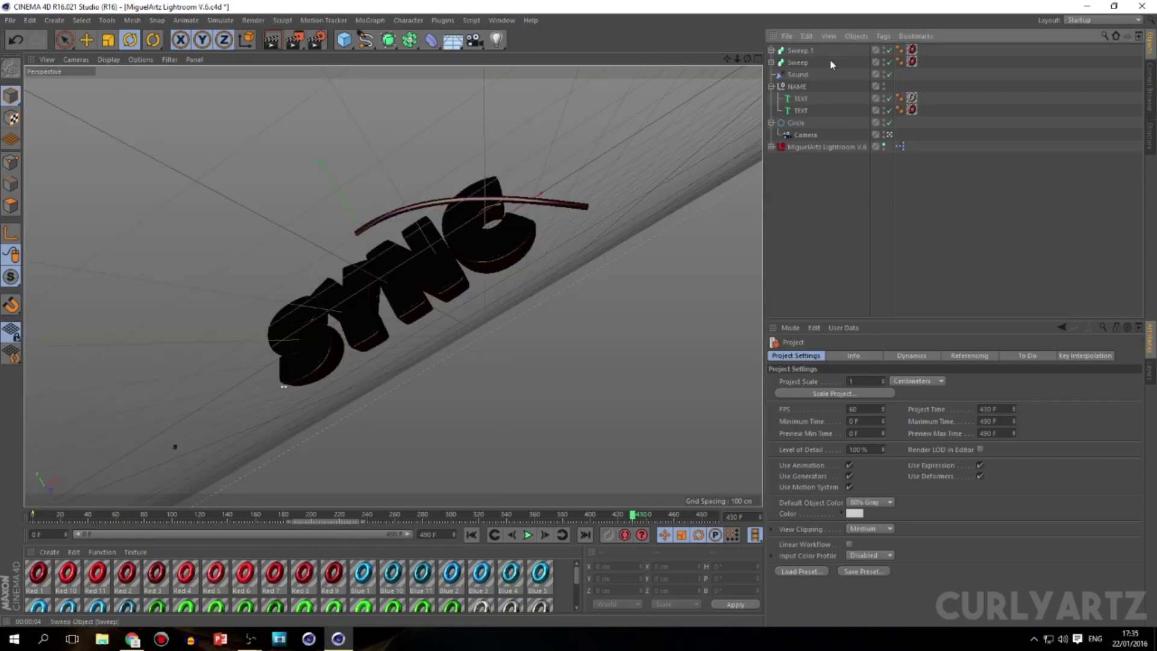
pyautogui.rightClick(796, 53)
pyautogui.moveTo(866, 60)
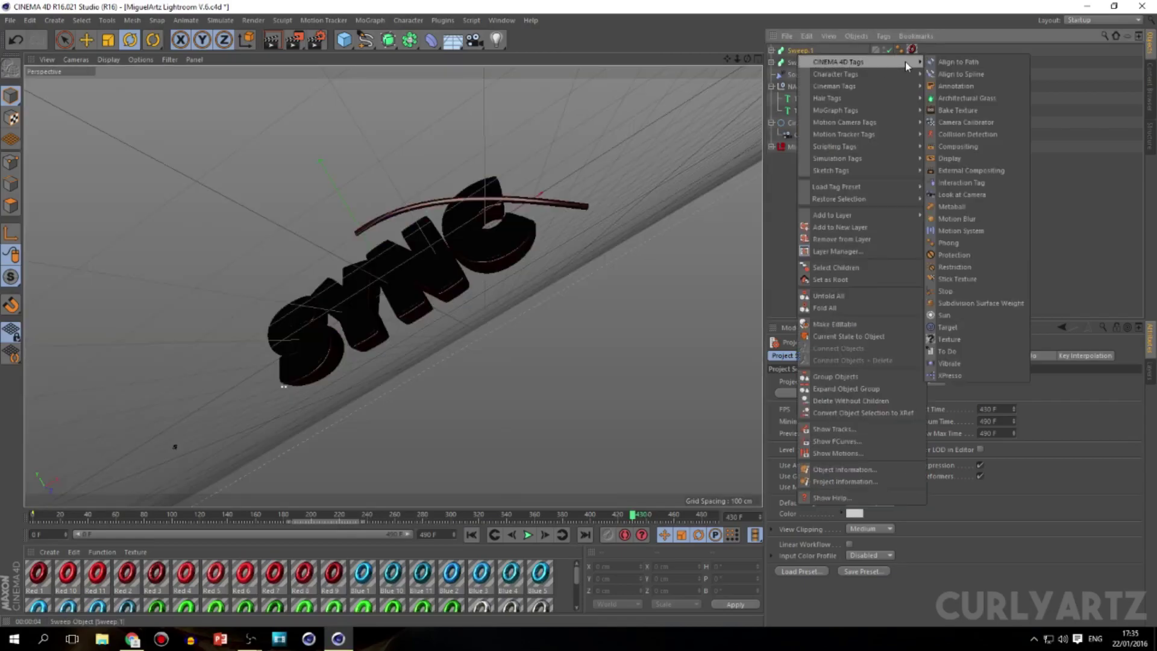
pyautogui.moveTo(904, 63)
pyautogui.click(950, 157)
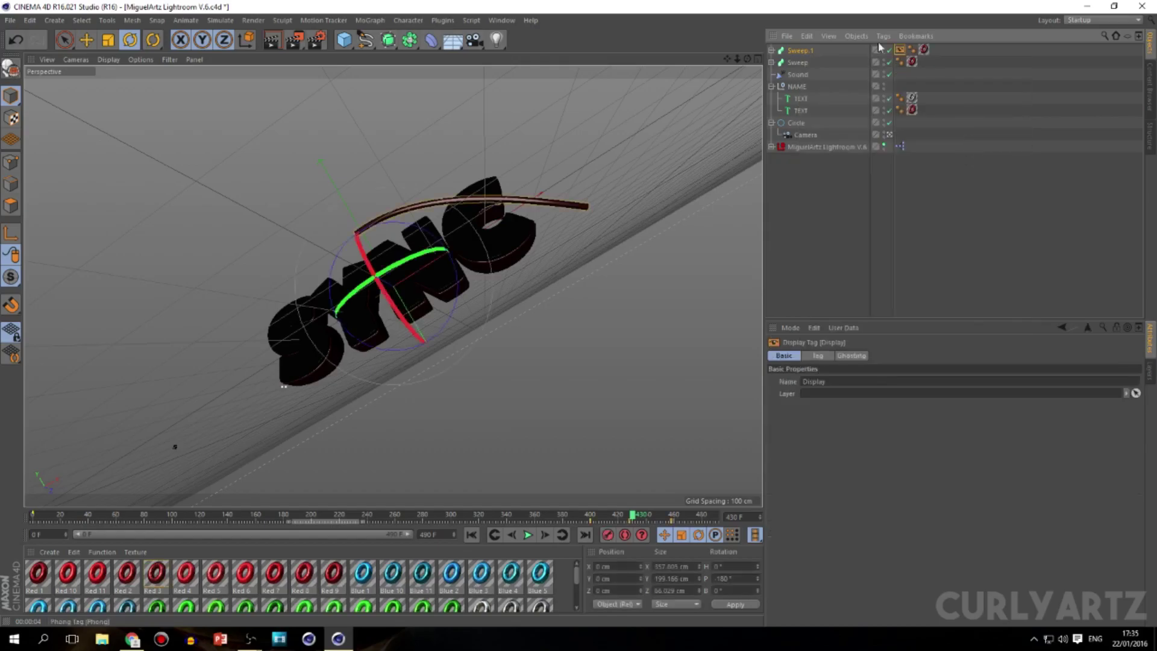
# Add a Compositing tag to Sweep.1 and turn off Seen by Reflection.
pyautogui.rightClick(800, 50)
pyautogui.moveTo(867, 58)
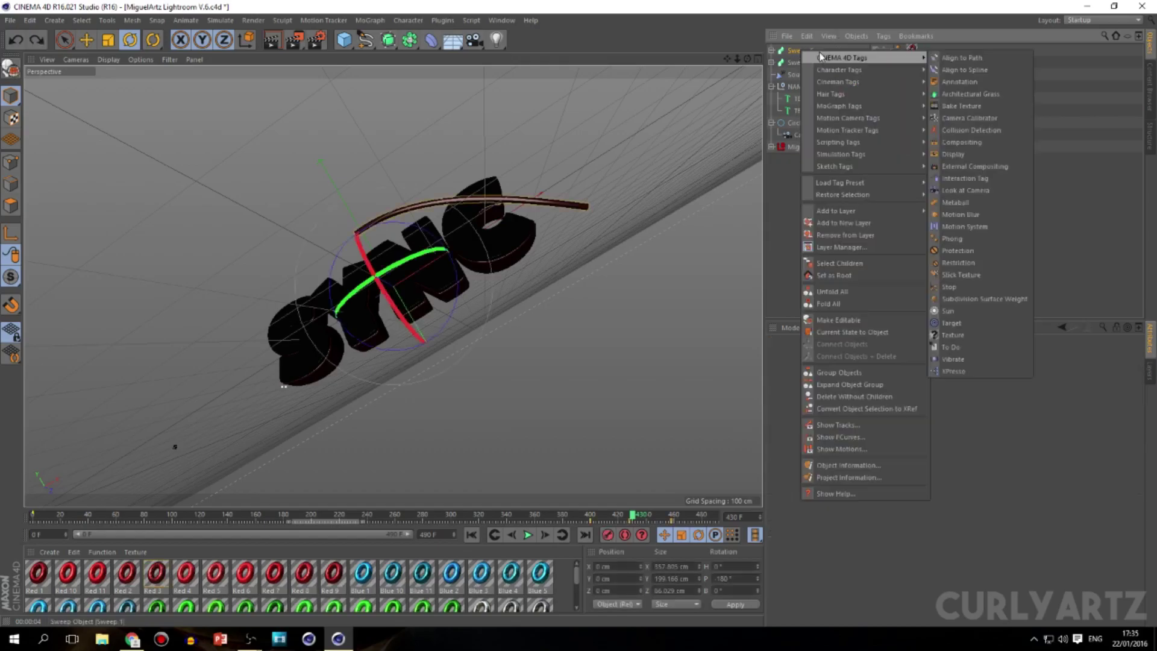
pyautogui.click(963, 142)
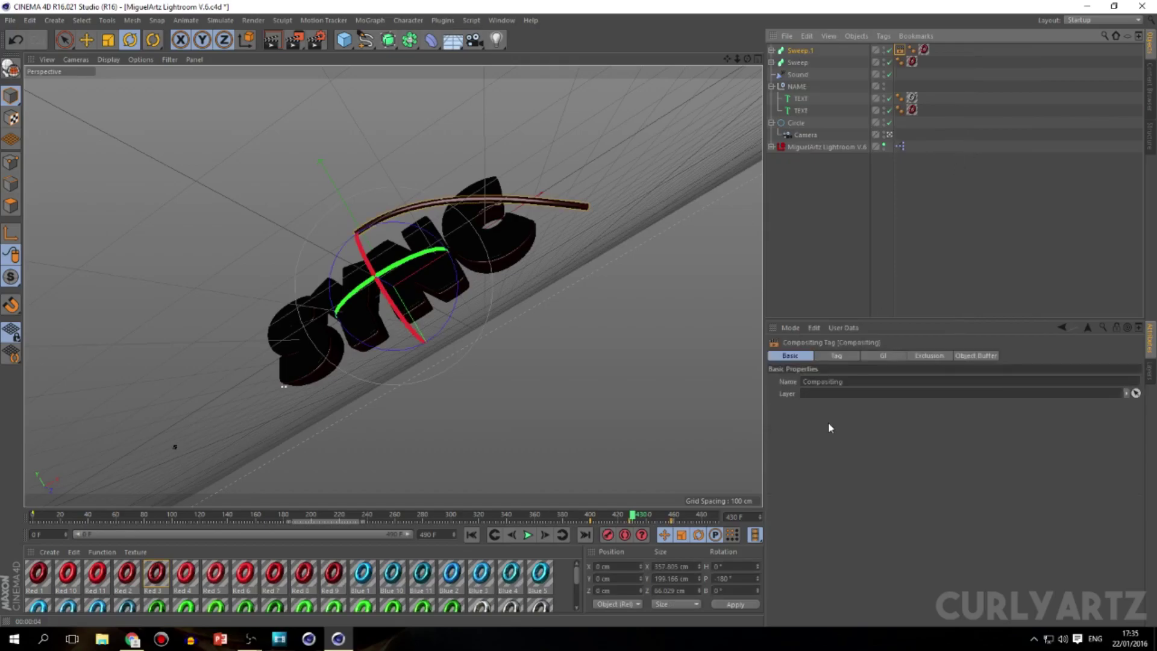
pyautogui.click(837, 356)
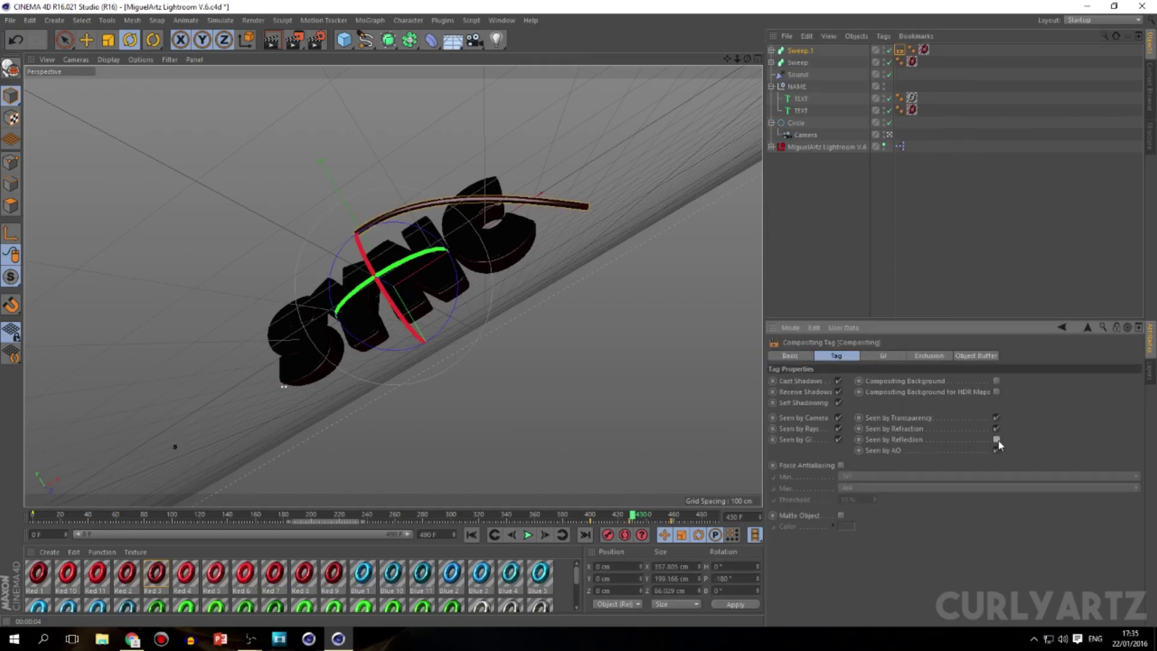
pyautogui.click(900, 50)
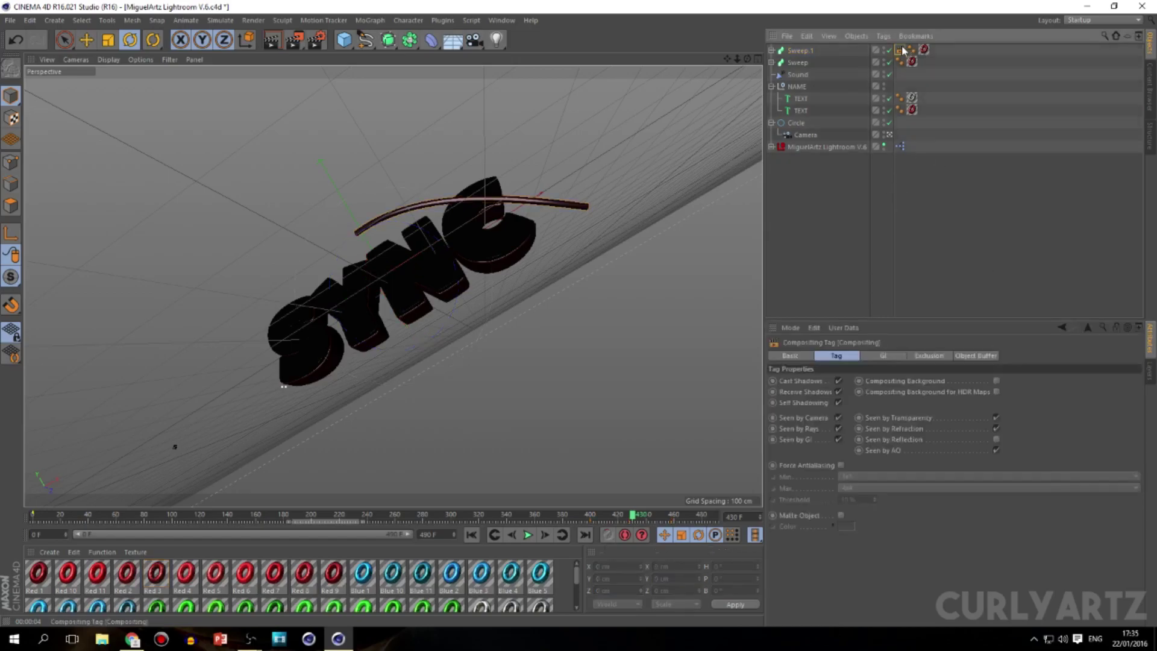
pyautogui.click(820, 62)
pyautogui.hotkey('ctrl', 'c')
pyautogui.hotkey('ctrl', 'v')
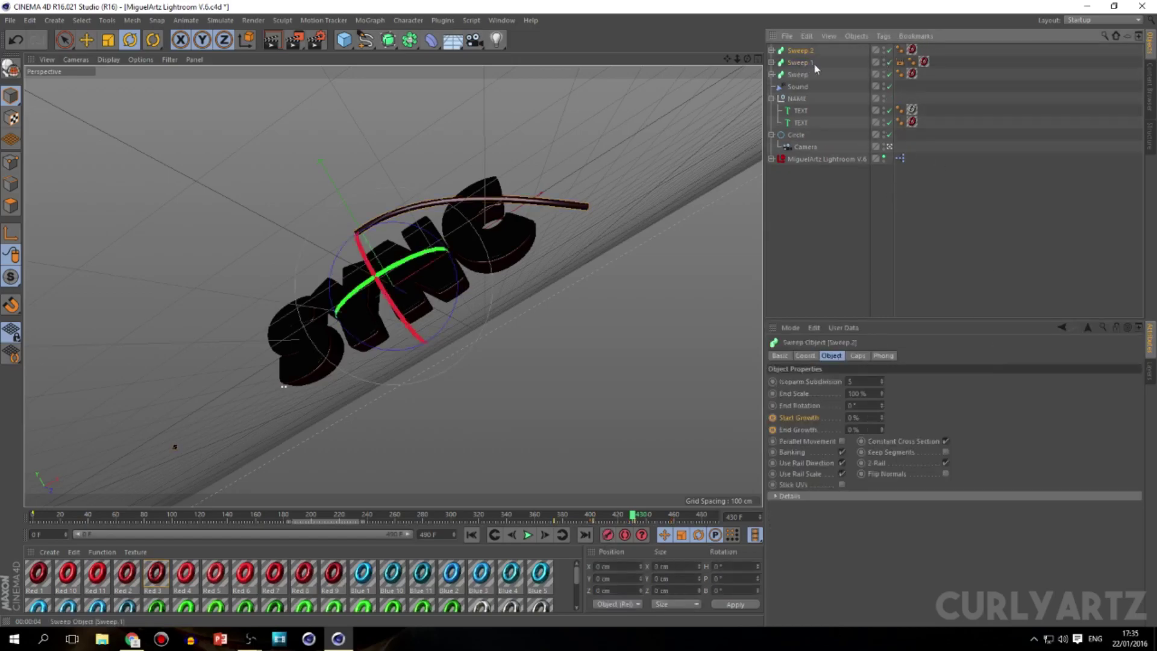
pyautogui.hotkey('ctrl', 'z')
pyautogui.click(900, 50)
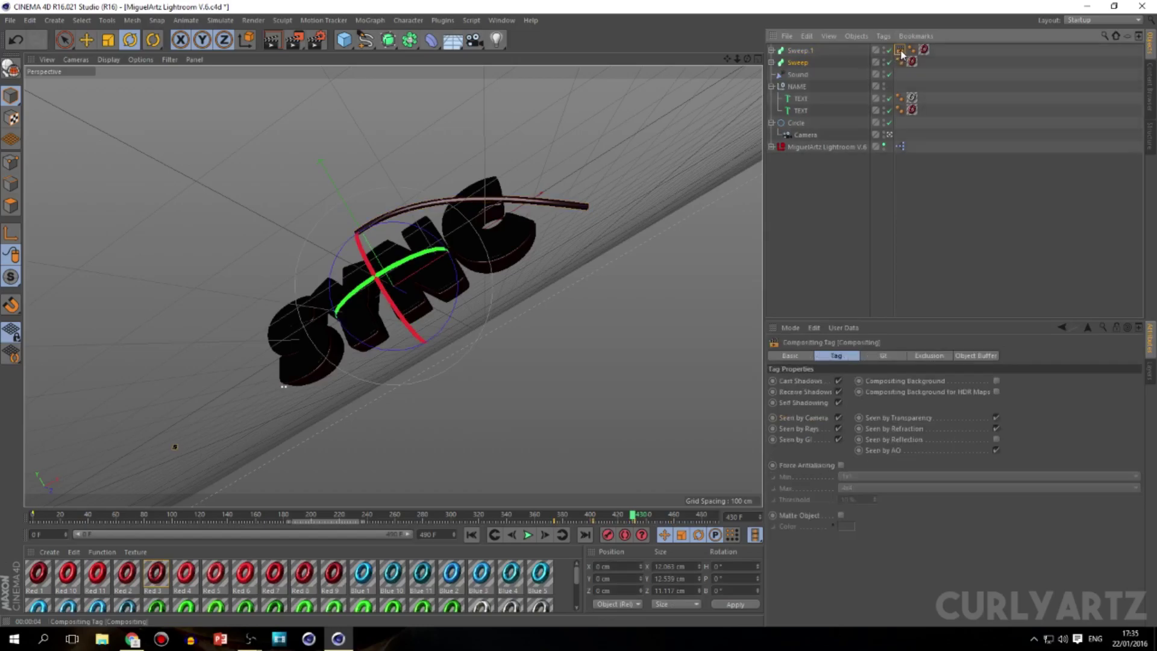
pyautogui.click(795, 63)
pyautogui.hotkey('ctrl', 'c')
pyautogui.hotkey('ctrl', 'v')
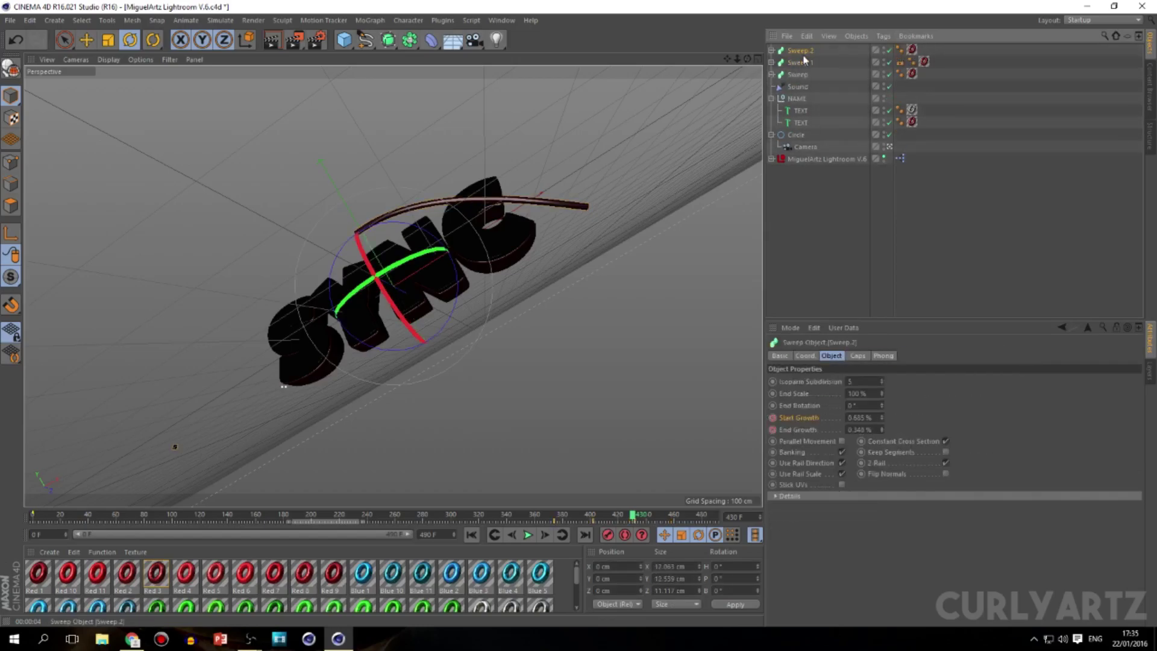
pyautogui.hotkey('ctrl', 'z')
# Add a Compositing tag to the original Sweep with Seen by Reflection off and render the view to check the text.
pyautogui.rightClick(795, 63)
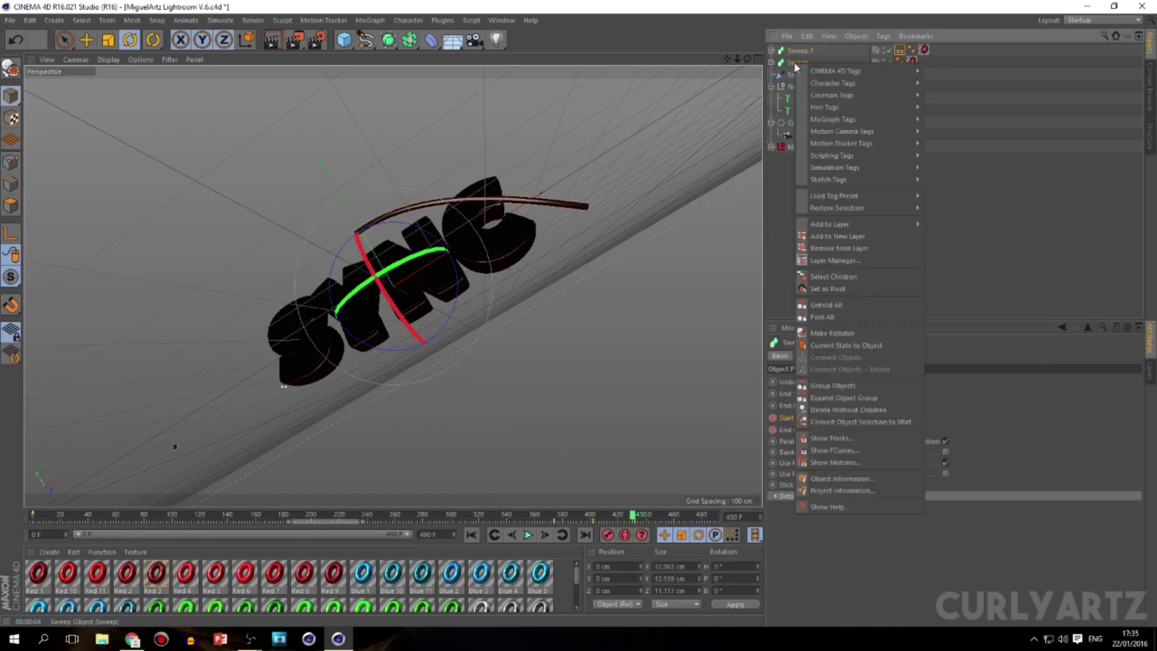
pyautogui.moveTo(824, 71)
pyautogui.click(954, 154)
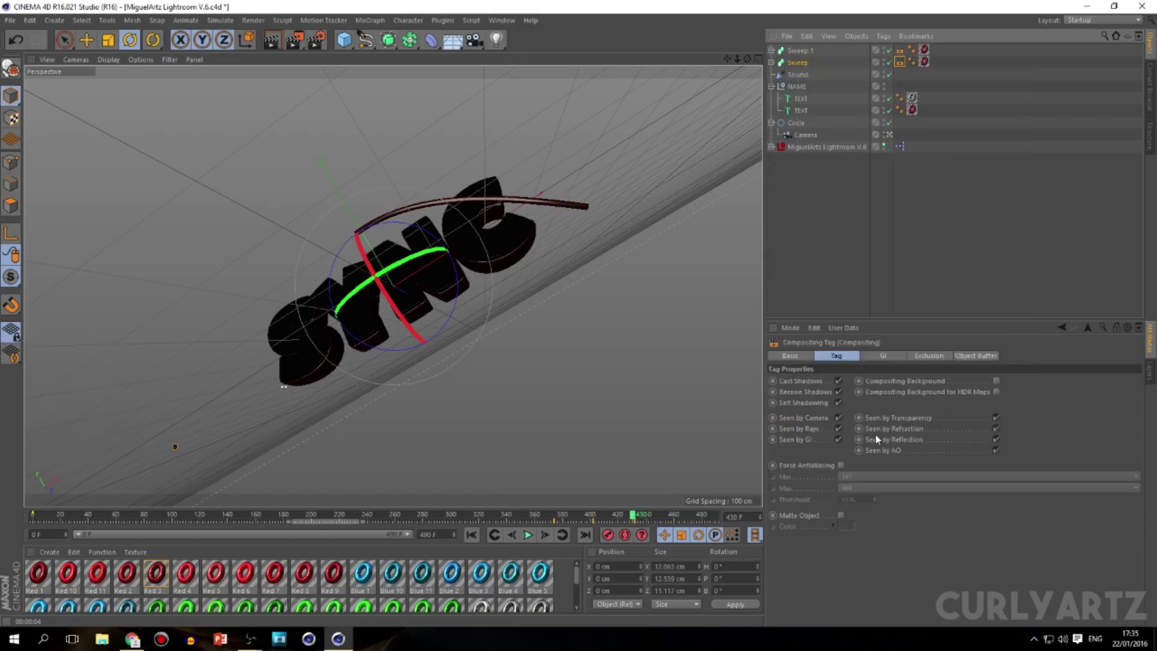
pyautogui.click(996, 439)
pyautogui.click(272, 40)
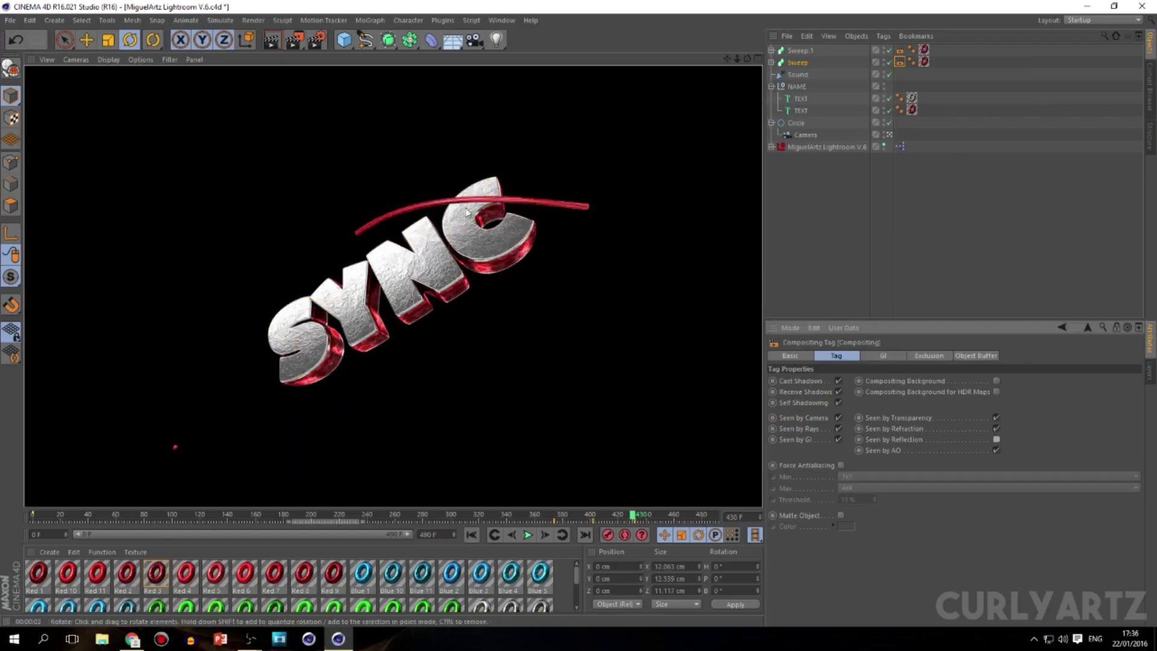
pyautogui.click(853, 199)
pyautogui.moveTo(831, 227); pyautogui.dragTo(794, 44)
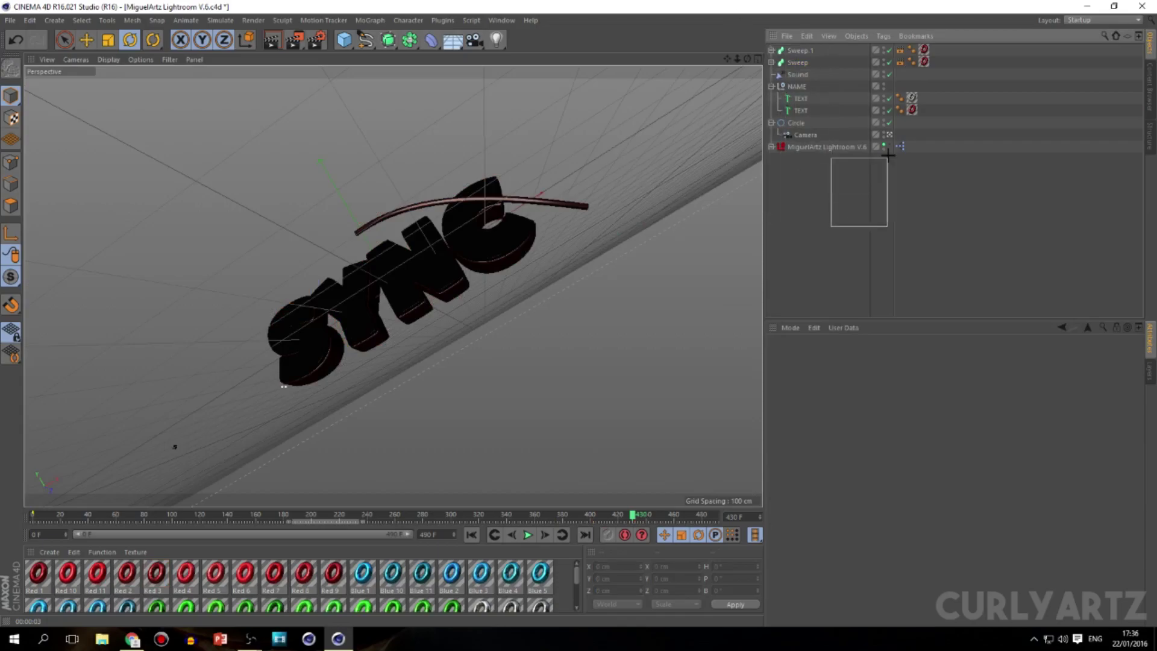
pyautogui.moveTo(767, 44); pyautogui.dragTo(769, 46)
pyautogui.click(1032, 258)
pyautogui.moveTo(976, 265); pyautogui.dragTo(776, 11)
pyautogui.click(902, 185)
pyautogui.click(968, 253)
pyautogui.moveTo(973, 262); pyautogui.dragTo(747, 25)
pyautogui.click(986, 240)
pyautogui.moveTo(1028, 259); pyautogui.dragTo(765, 41)
pyautogui.moveTo(1041, 234); pyautogui.dragTo(718, 8)
pyautogui.moveTo(989, 232); pyautogui.dragTo(764, 44)
pyautogui.click(968, 230)
pyautogui.moveTo(997, 240); pyautogui.dragTo(768, 45)
pyautogui.click(909, 199)
pyautogui.hotkey('ctrl', 'a')
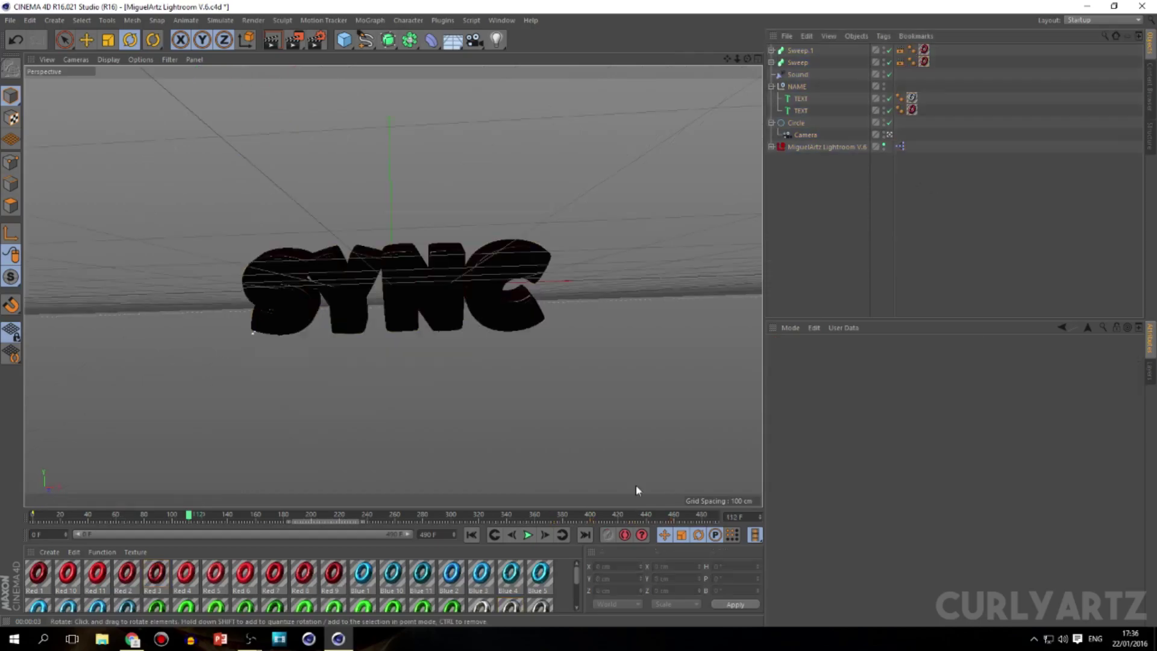